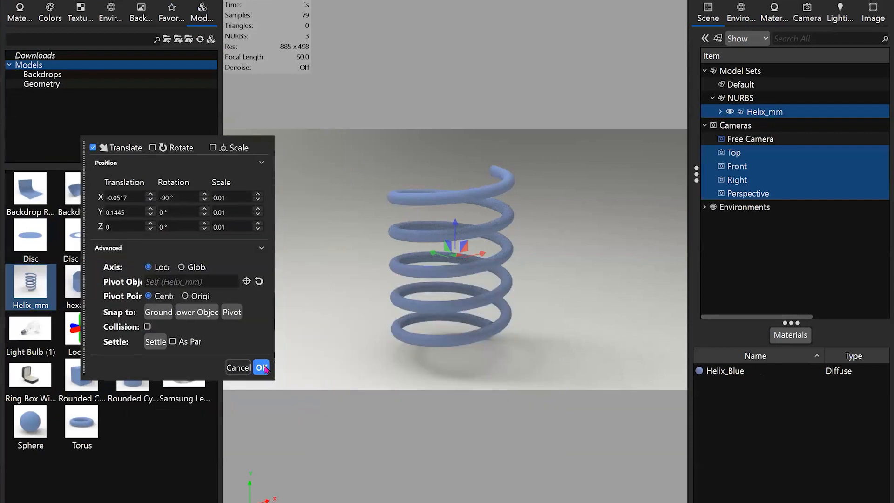
Accept the Helix_mm model's placement and hide the library to enlarge the viewport.
{"action": "left_click", "coordinate": [262, 368]}
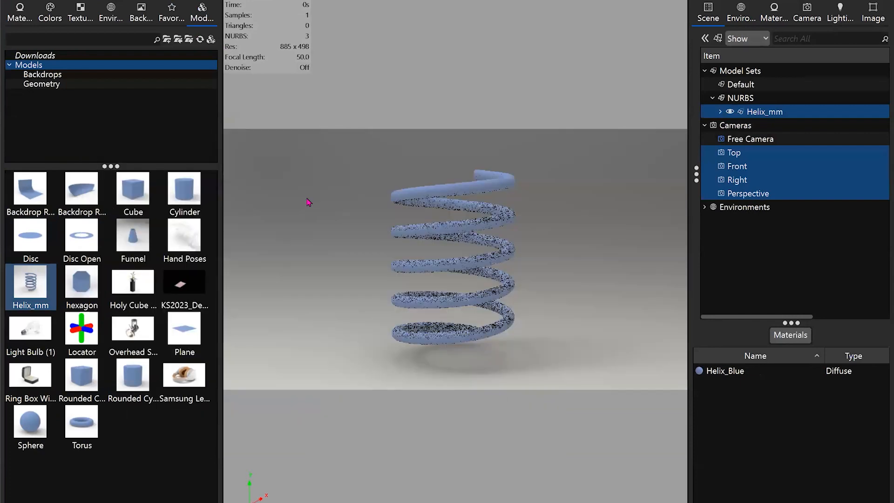
{"action": "key", "text": "m"}
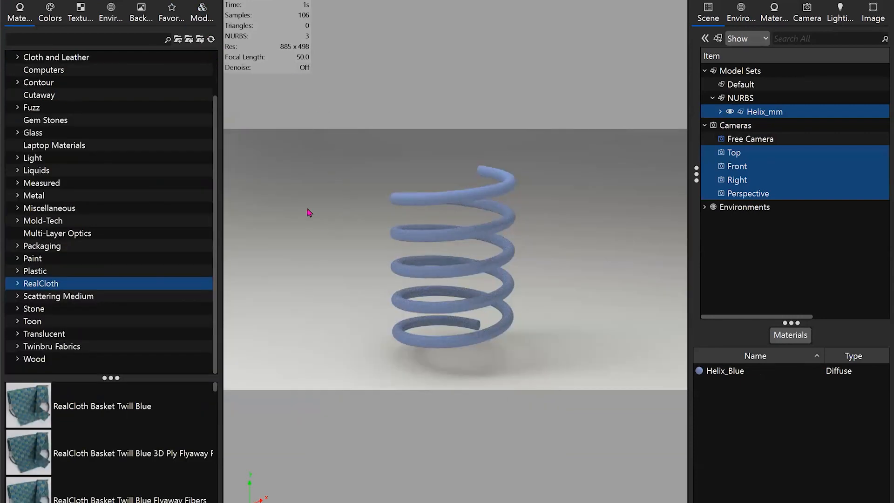
{"action": "key", "text": "m"}
Select the Helix_Spiral part of the model and snap it to the ground.
{"action": "mouse_move", "coordinate": [396, 240]}
{"action": "left_mouse_down"}
{"action": "mouse_move", "coordinate": [438, 246]}
{"action": "mouse_move", "coordinate": [502, 211]}
{"action": "mouse_move", "coordinate": [394, 227]}
{"action": "left_mouse_up"}
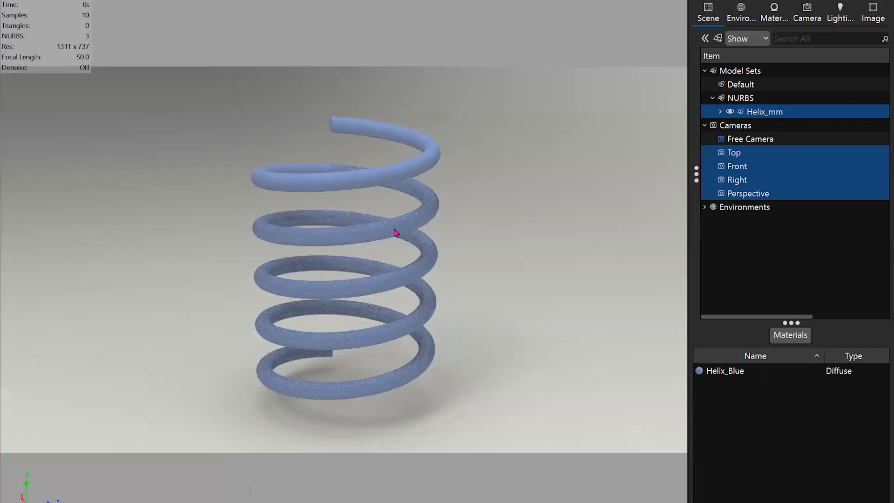
{"action": "middle_click_drag", "start_coordinate": [440, 267], "coordinate": [506, 258]}
{"action": "left_click_drag", "start_coordinate": [501, 242], "coordinate": [431, 116]}
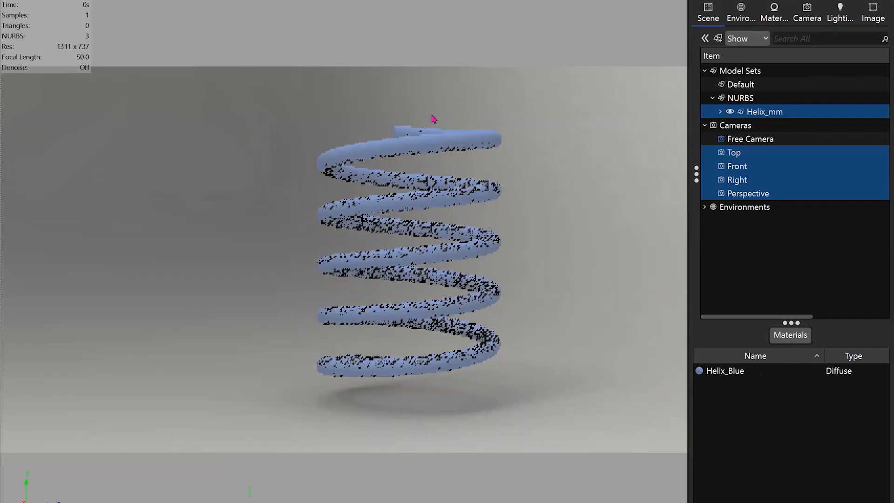
{"action": "left_click", "coordinate": [451, 152]}
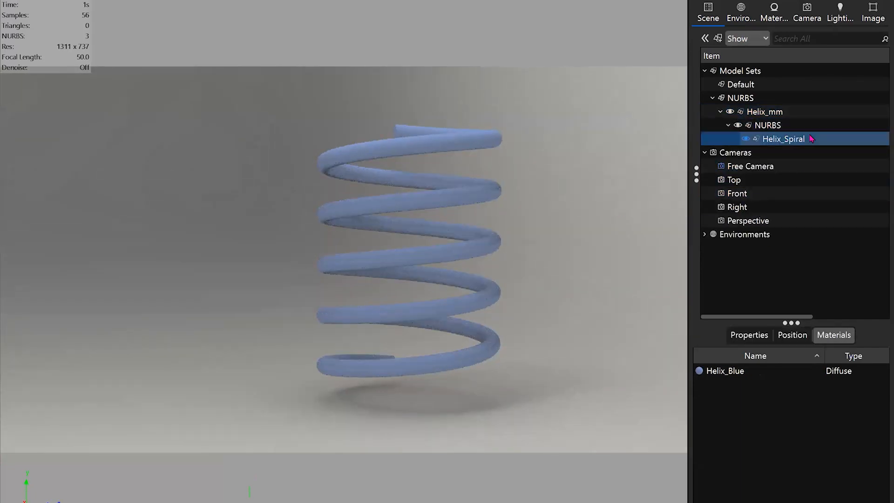
{"action": "left_click", "coordinate": [749, 335]}
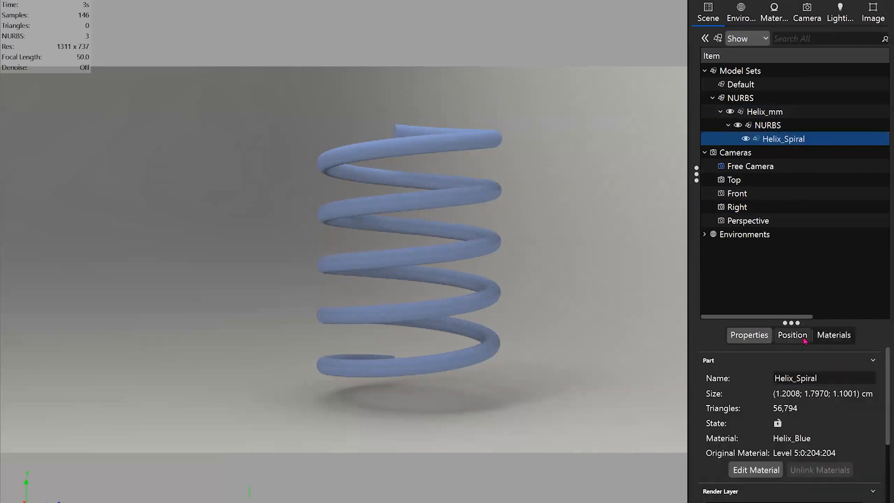
{"action": "left_click", "coordinate": [792, 334]}
{"action": "left_click", "coordinate": [758, 461]}
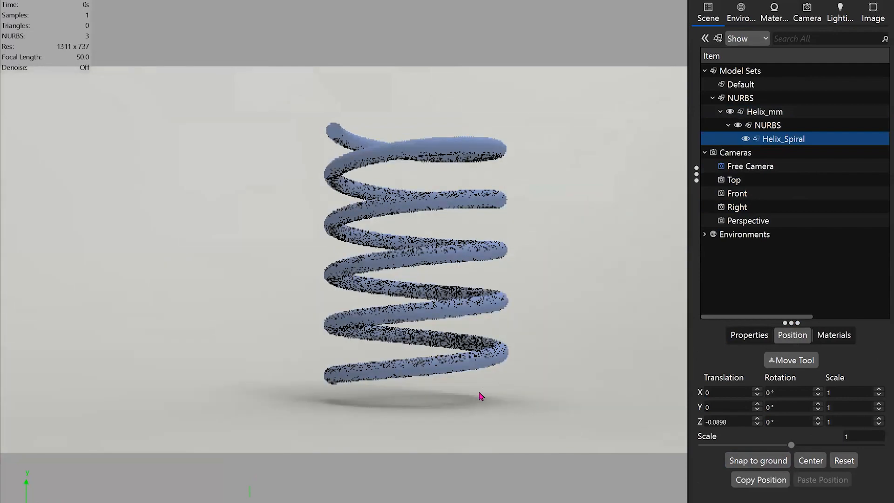
Show the Helix_Spiral part's properties and enlarge the area so its tessellation options are in view.
{"action": "left_click", "coordinate": [744, 335]}
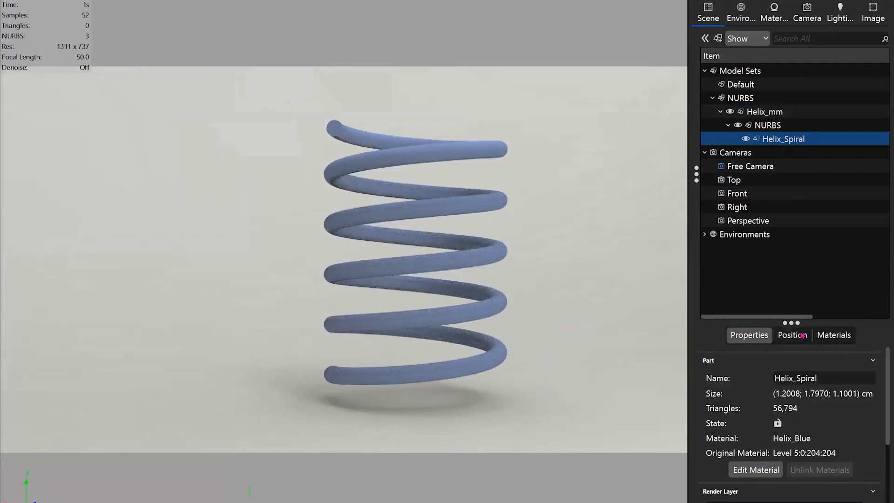
{"action": "scroll", "coordinate": [763, 386], "scroll_direction": "down", "scroll_amount": 1}
{"action": "left_click_drag", "start_coordinate": [782, 321], "coordinate": [791, 168]}
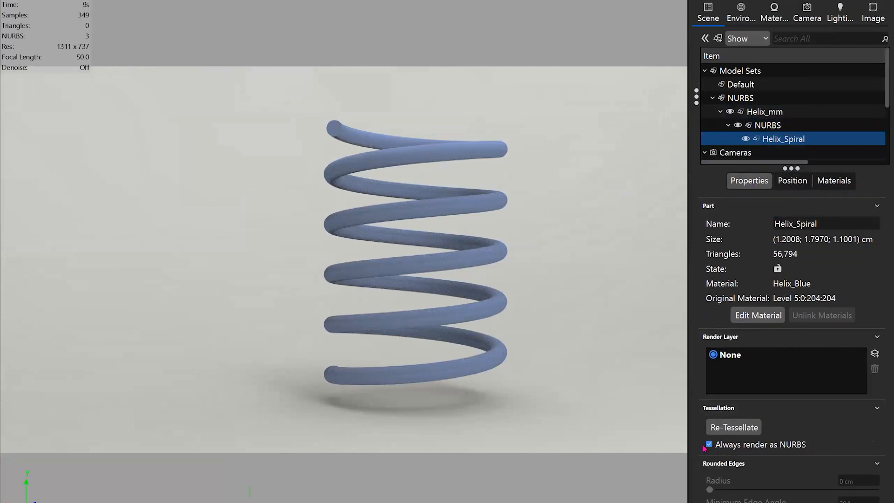
{"action": "left_click", "coordinate": [760, 408]}
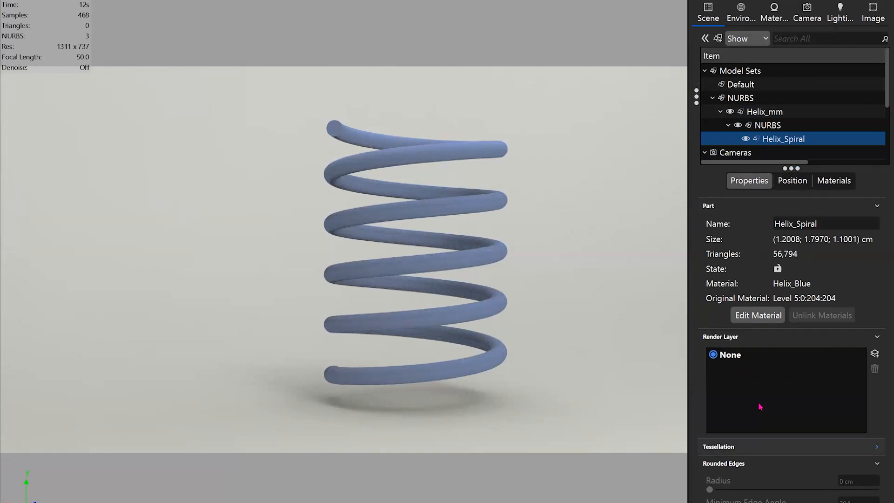
{"action": "left_click", "coordinate": [753, 447]}
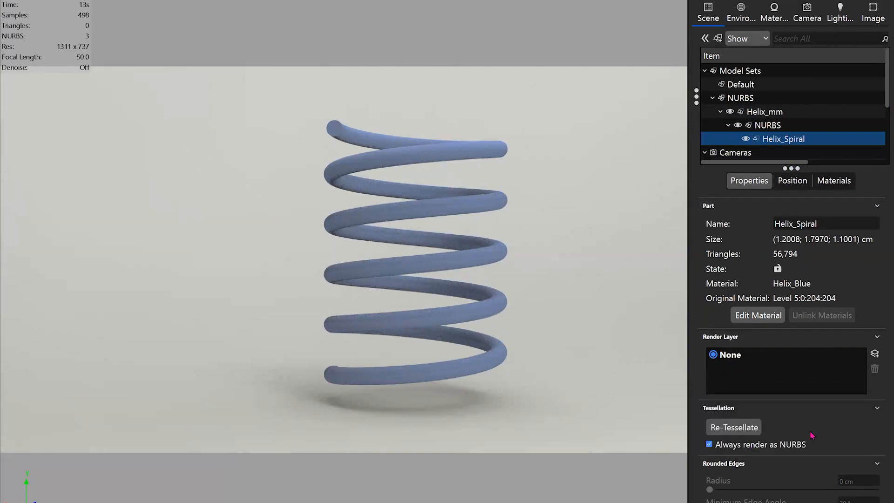
Disable "Always render as NURBS" for Helix_Spiral, re-enable it, and examine the spring's smoothness.
{"action": "left_click", "coordinate": [766, 445]}
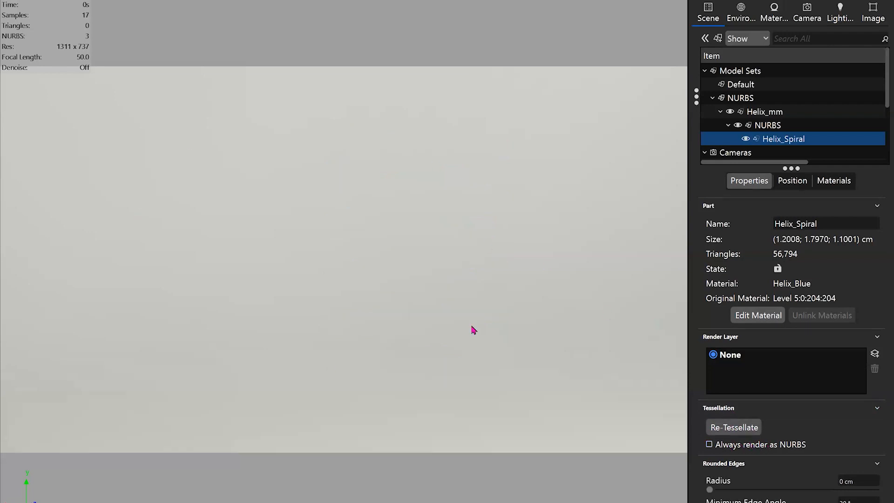
{"action": "left_click", "coordinate": [733, 446]}
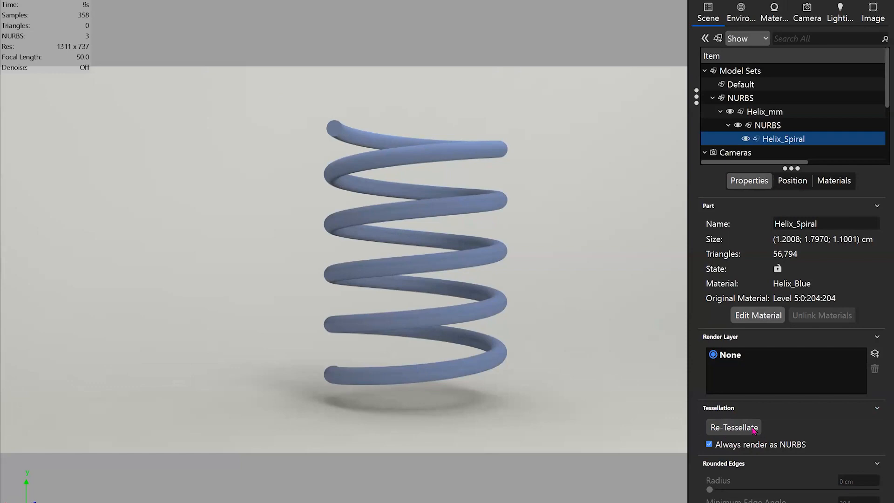
{"action": "left_click_drag", "start_coordinate": [398, 197], "coordinate": [412, 101]}
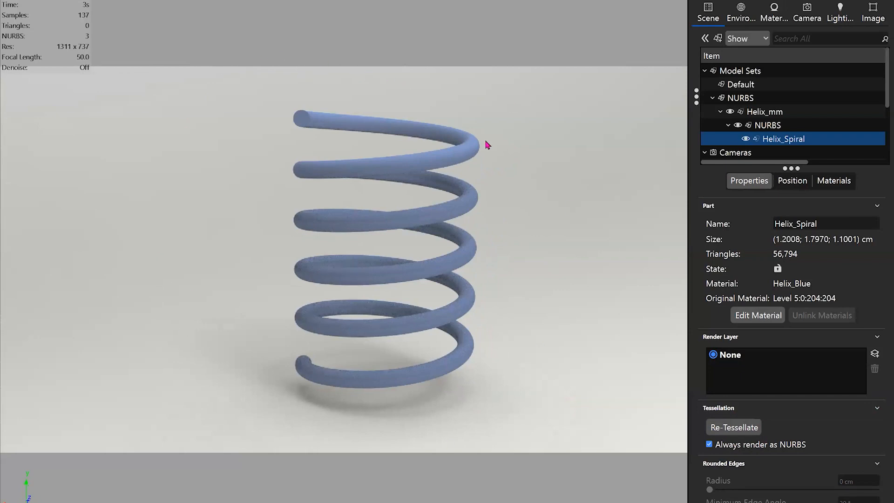
{"action": "left_click_drag", "start_coordinate": [479, 155], "coordinate": [398, 143]}
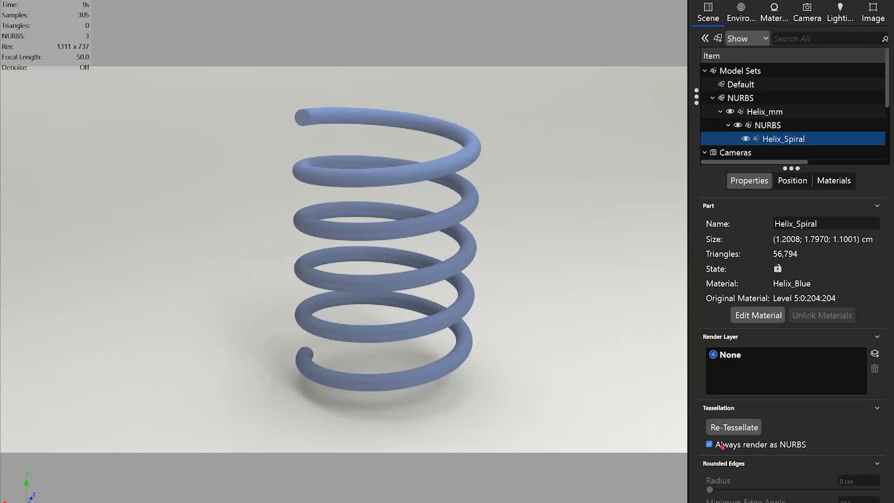
Re-tessellate Helix_Spiral at quality 0.1 with 20° angle tolerance and 5% maximum edge length, and apply the result.
{"action": "left_click", "coordinate": [744, 427]}
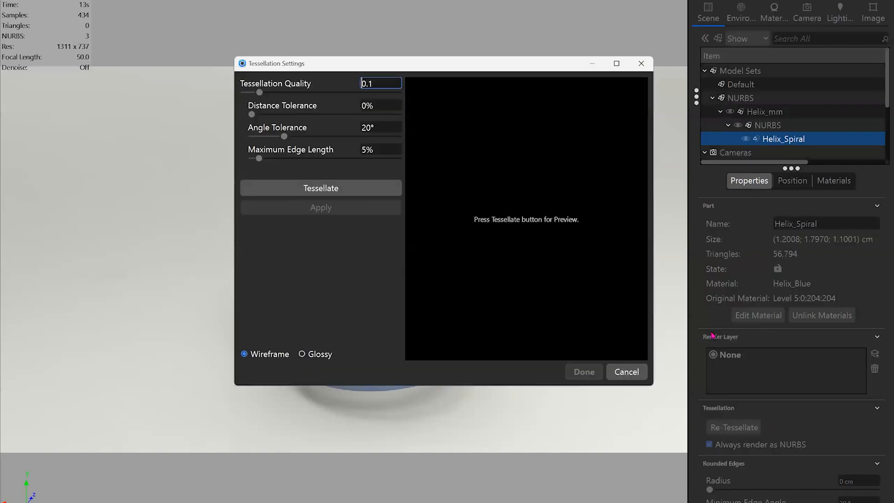
{"action": "left_click", "coordinate": [317, 188]}
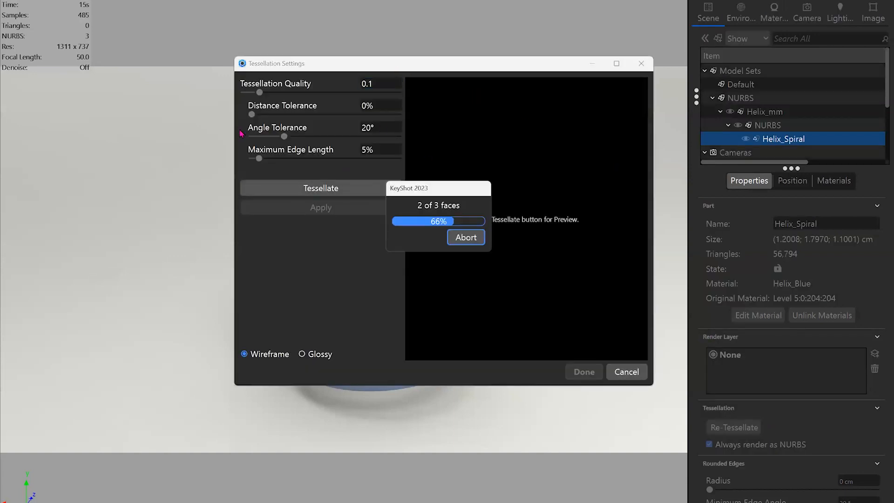
{"action": "left_click", "coordinate": [374, 204]}
{"action": "left_click_drag", "start_coordinate": [581, 235], "coordinate": [541, 88]}
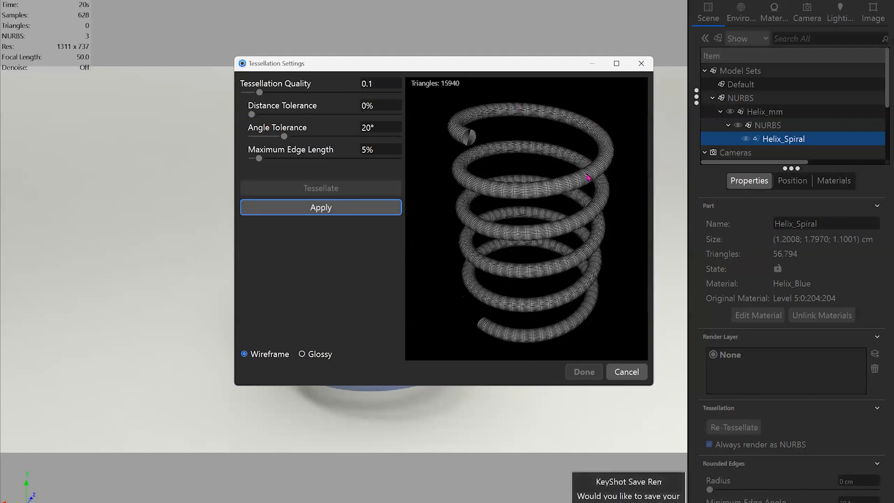
{"action": "left_click_drag", "start_coordinate": [564, 221], "coordinate": [566, 216]}
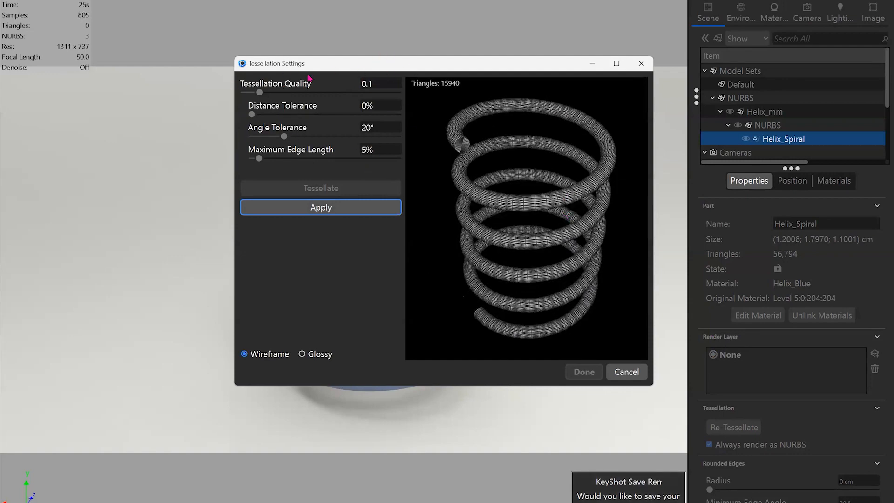
{"action": "left_click", "coordinate": [325, 207]}
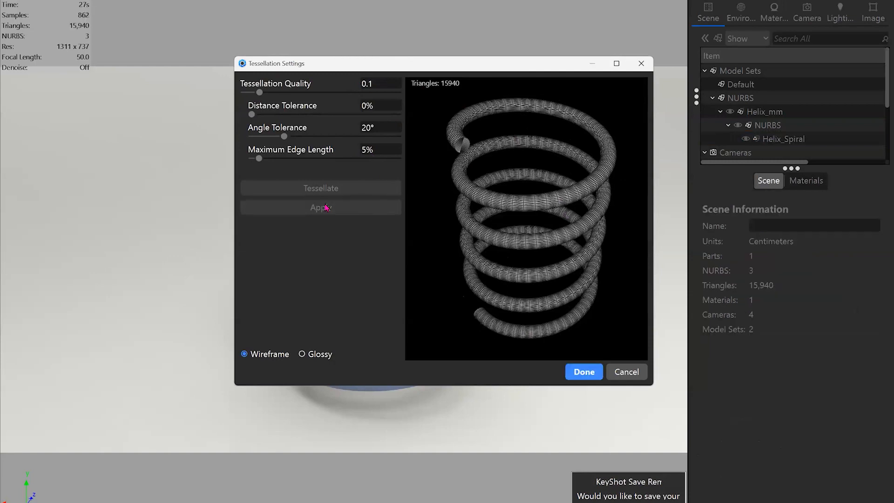
{"action": "left_click", "coordinate": [584, 372]}
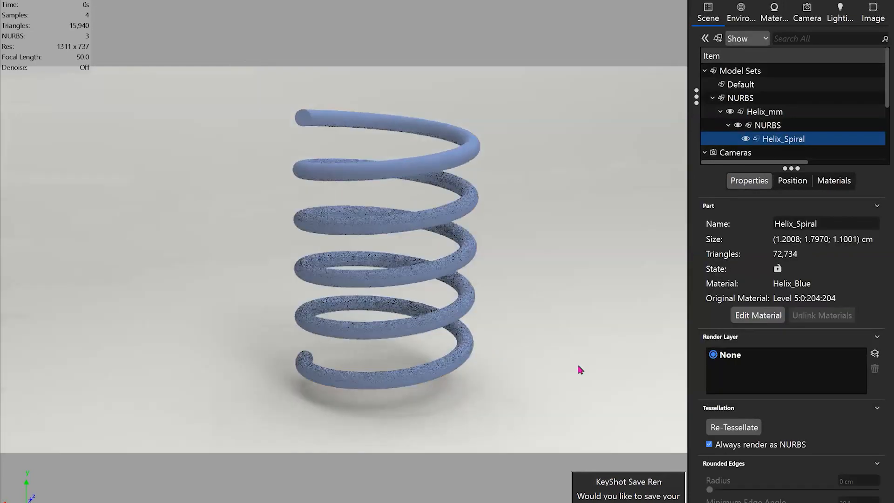
Disable "Always render as NURBS" for Helix_Spiral and center the part on the ground.
{"action": "left_click", "coordinate": [724, 444]}
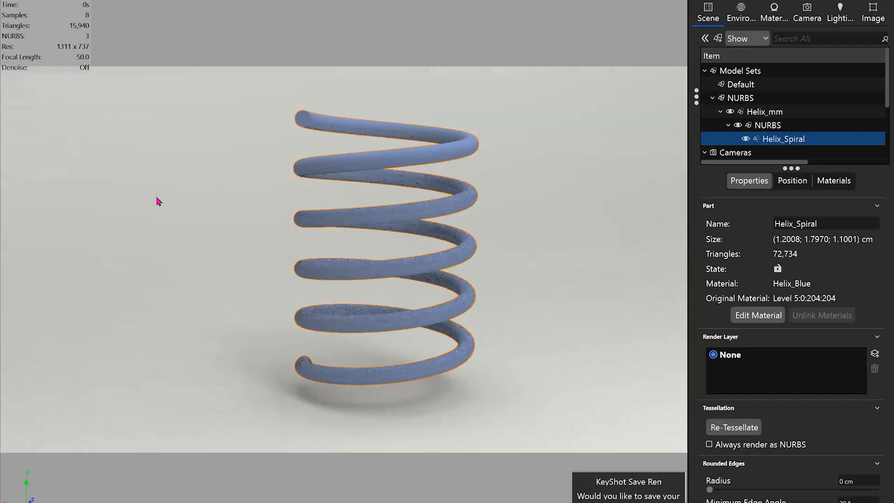
{"action": "left_click", "coordinate": [797, 183]}
{"action": "left_click", "coordinate": [811, 306]}
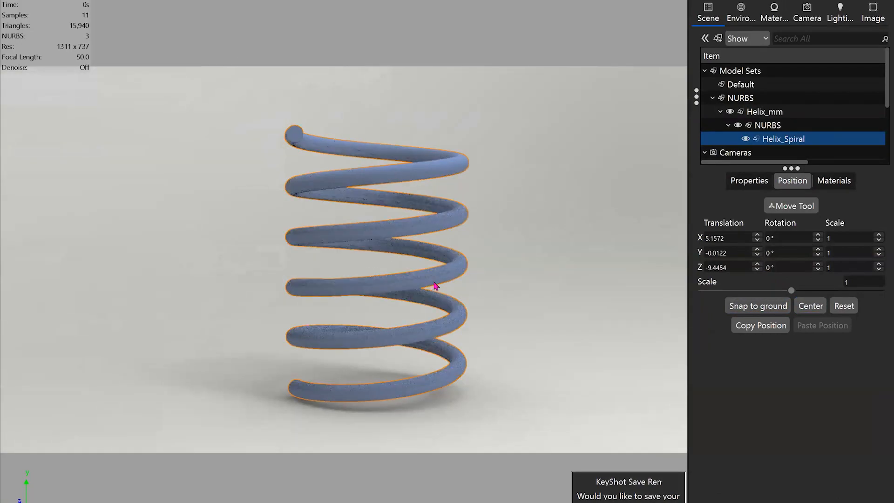
Examine the tessellated spring's surface from several angles and up close for visible faceting.
{"action": "left_click_drag", "start_coordinate": [434, 285], "coordinate": [364, 242]}
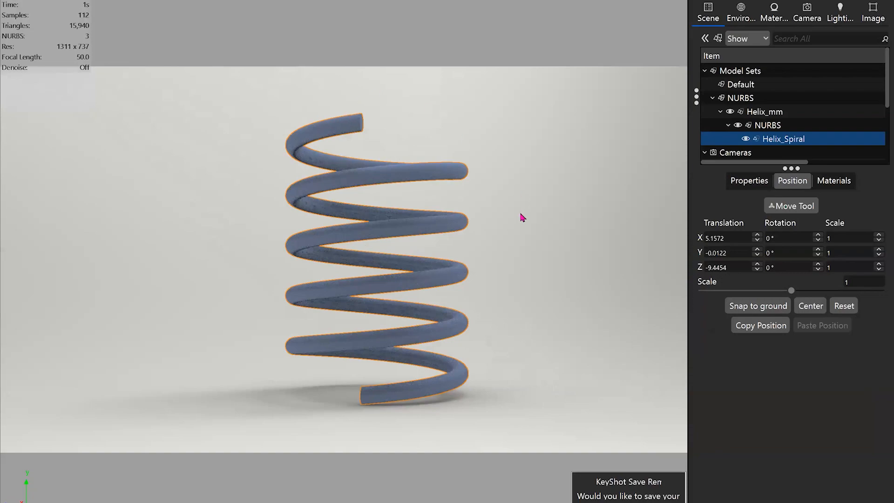
{"action": "left_click_drag", "start_coordinate": [356, 277], "coordinate": [361, 104]}
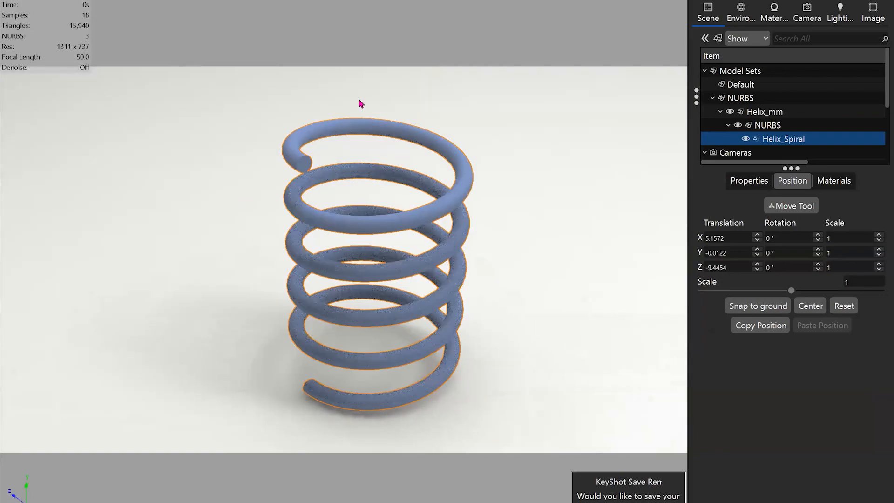
{"action": "left_click_drag", "start_coordinate": [425, 263], "coordinate": [538, 236]}
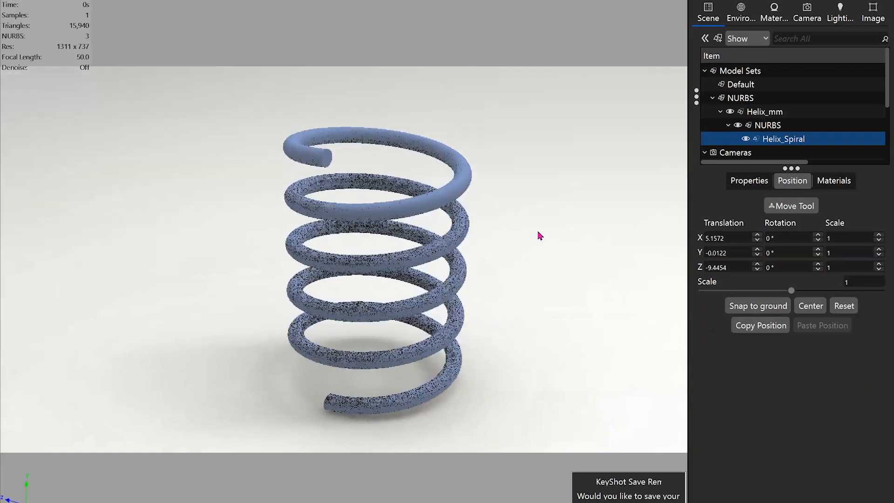
{"action": "left_click_drag", "start_coordinate": [475, 300], "coordinate": [464, 286]}
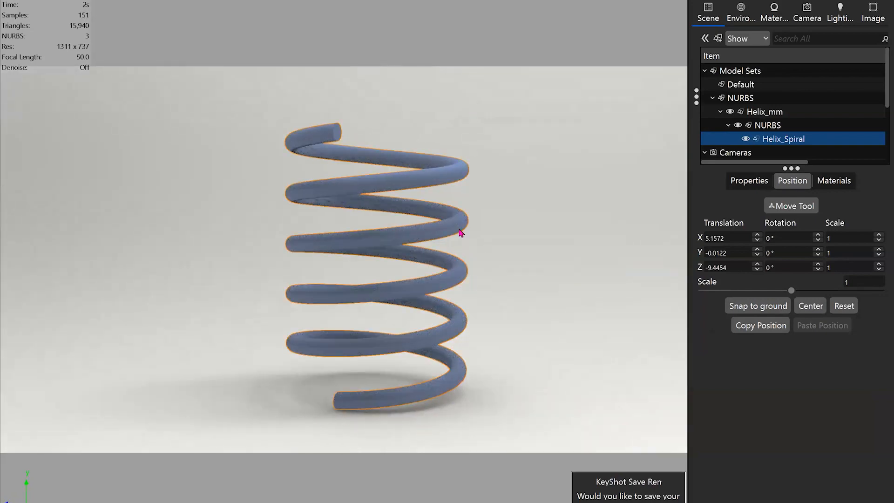
{"action": "left_click_drag", "start_coordinate": [363, 238], "coordinate": [381, 260]}
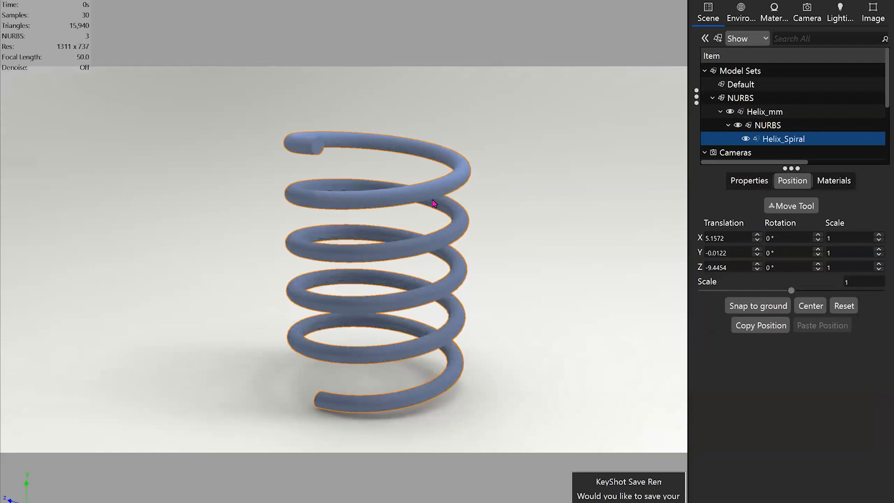
{"action": "left_click", "coordinate": [747, 181]}
{"action": "left_click_drag", "start_coordinate": [443, 227], "coordinate": [447, 326]}
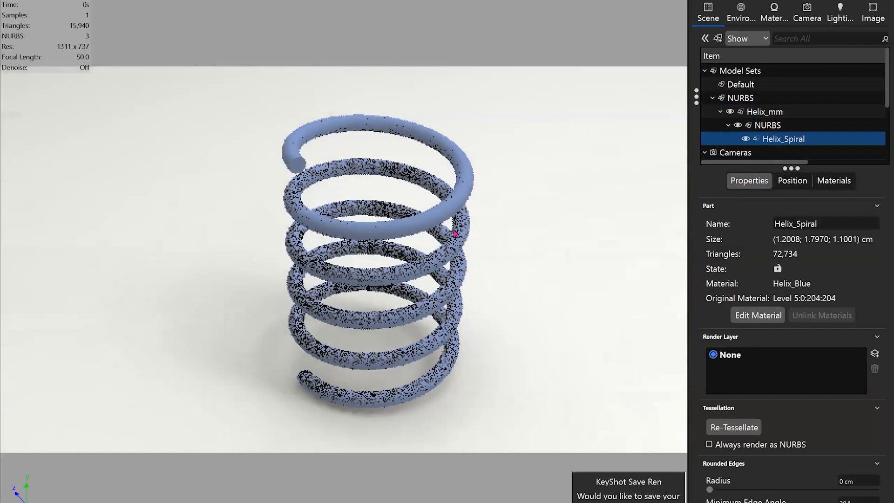
{"action": "scroll", "coordinate": [532, 274], "scroll_direction": "up", "scroll_amount": 2}
{"action": "scroll", "coordinate": [534, 278], "scroll_direction": "up", "scroll_amount": 2}
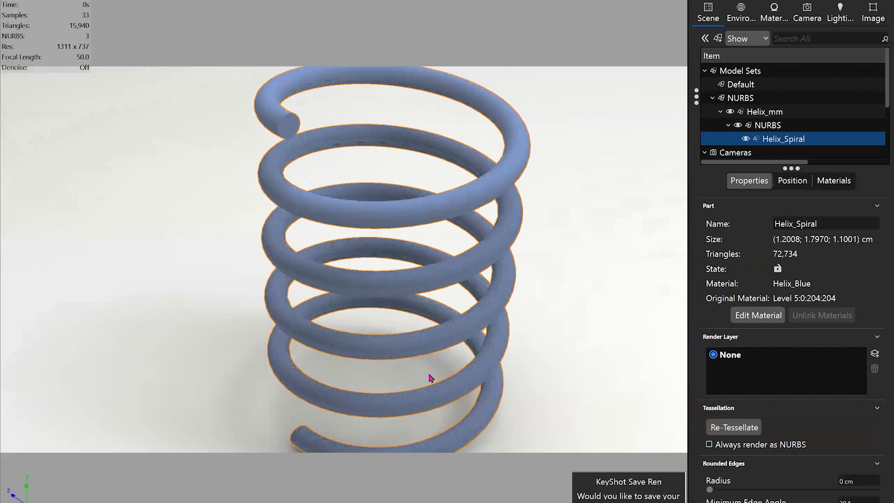
{"action": "left_click_drag", "start_coordinate": [430, 378], "coordinate": [603, 315]}
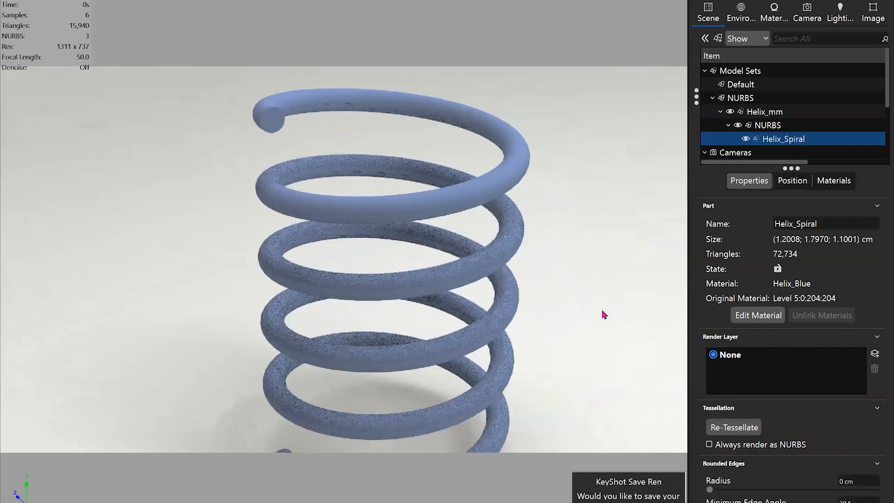
{"action": "scroll", "coordinate": [443, 219], "scroll_direction": "down", "scroll_amount": 5}
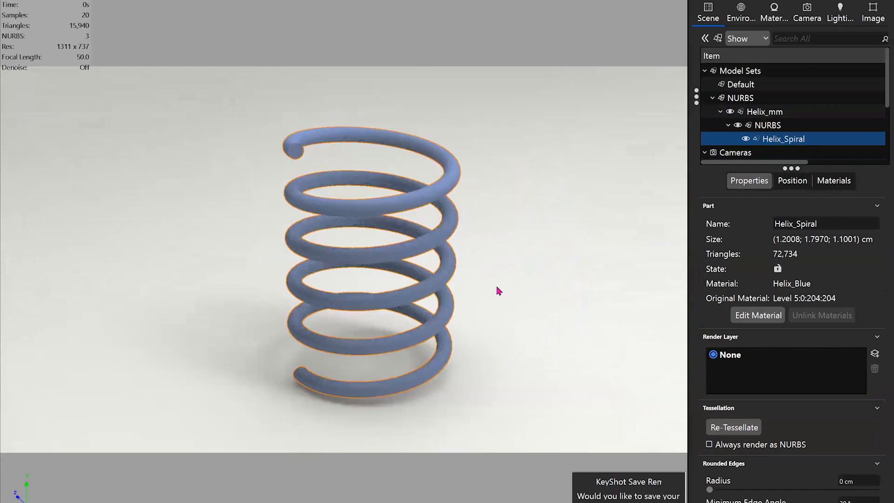
Reopen the tessellation settings for Helix_Spiral, set the quality to 0.3, and preview the wireframe mesh up close.
{"action": "left_click", "coordinate": [735, 427]}
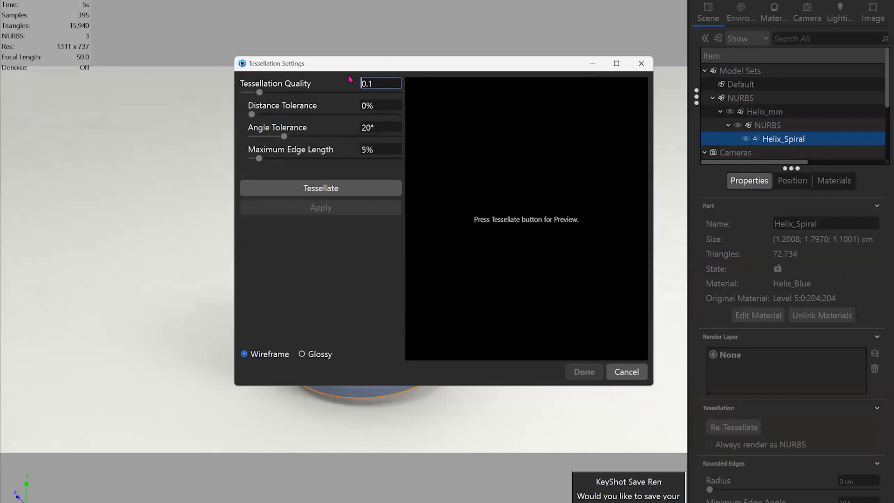
{"action": "left_click", "coordinate": [303, 117]}
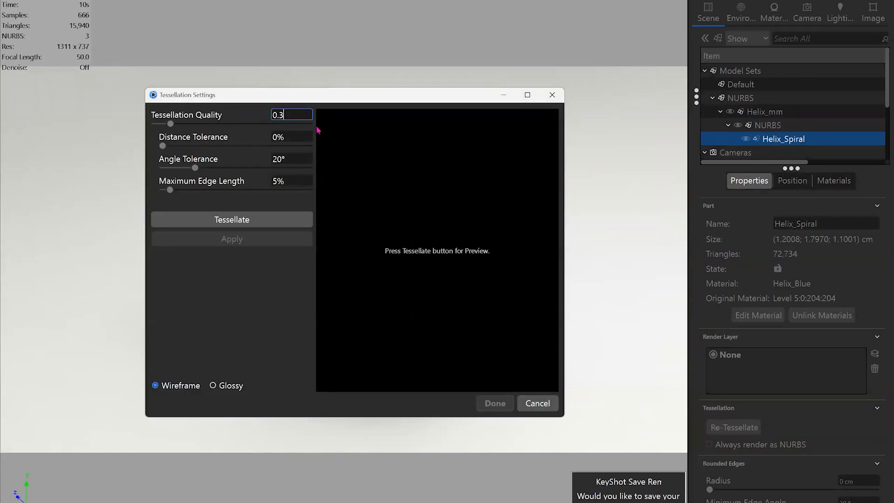
{"action": "key", "text": "Return"}
{"action": "left_click_drag", "start_coordinate": [481, 183], "coordinate": [387, 270]}
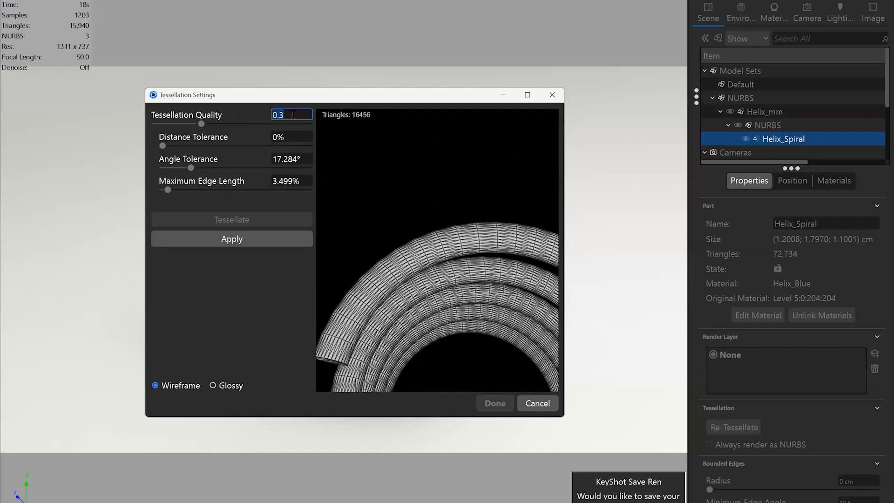
Set the tessellation quality to 0.35 and inspect the wireframe at the spring's end.
{"action": "left_click", "coordinate": [292, 114]}
{"action": "key", "text": "Return"}
{"action": "left_click_drag", "start_coordinate": [474, 241], "coordinate": [376, 252]}
{"action": "left_click_drag", "start_coordinate": [438, 255], "coordinate": [433, 282]}
{"action": "left_click_drag", "start_coordinate": [425, 243], "coordinate": [423, 215]}
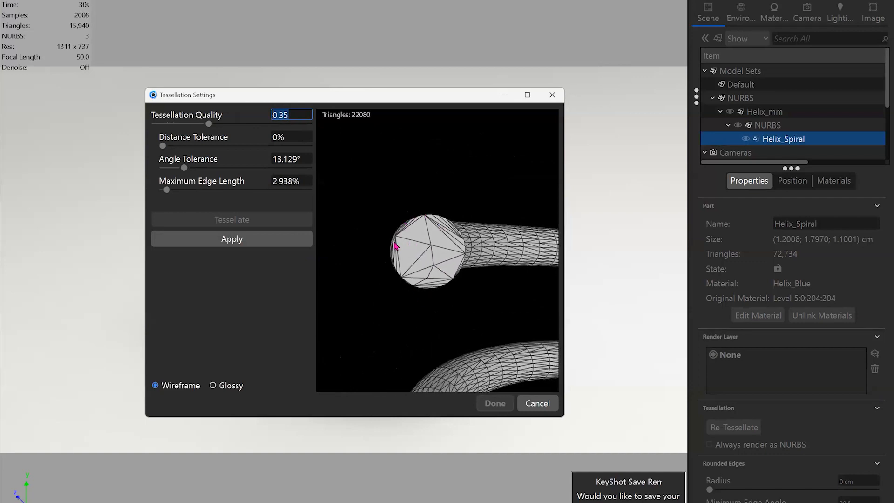
Enlarge the Tessellation Settings window and reposition it for a bigger preview of the spring's mesh.
{"action": "left_click_drag", "start_coordinate": [468, 272], "coordinate": [575, 413]}
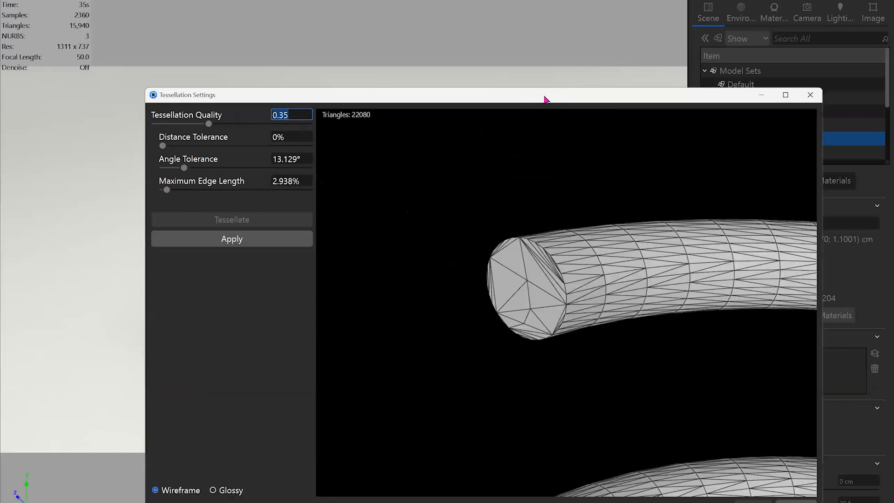
{"action": "left_click_drag", "start_coordinate": [546, 100], "coordinate": [443, 16]}
{"action": "left_click_drag", "start_coordinate": [442, 175], "coordinate": [466, 158]}
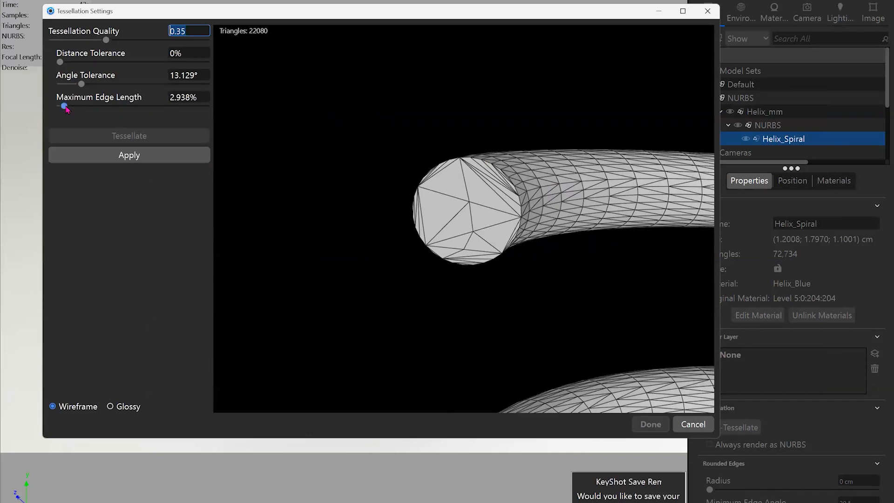
Set the maximum edge length to 1% and re-tessellate the Helix_Spiral preview.
{"action": "left_click", "coordinate": [65, 108]}
{"action": "left_click_drag", "start_coordinate": [66, 108], "coordinate": [64, 107]}
{"action": "left_click_drag", "start_coordinate": [203, 97], "coordinate": [158, 98]}
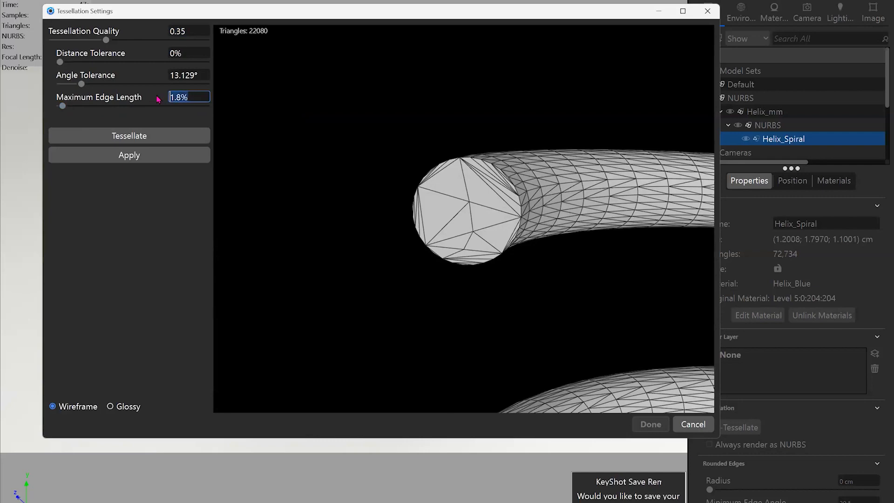
{"action": "type", "text": "1"}
{"action": "left_click", "coordinate": [163, 136]}
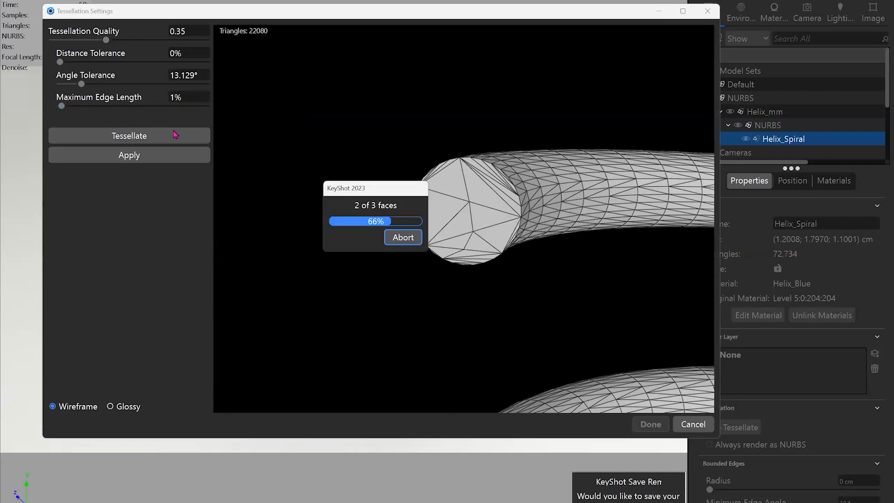
Examine the wireframe triangles on the spring's upper end cap and along the adjoining tube.
{"action": "left_click_drag", "start_coordinate": [450, 163], "coordinate": [398, 160]}
{"action": "left_click_drag", "start_coordinate": [396, 213], "coordinate": [377, 138]}
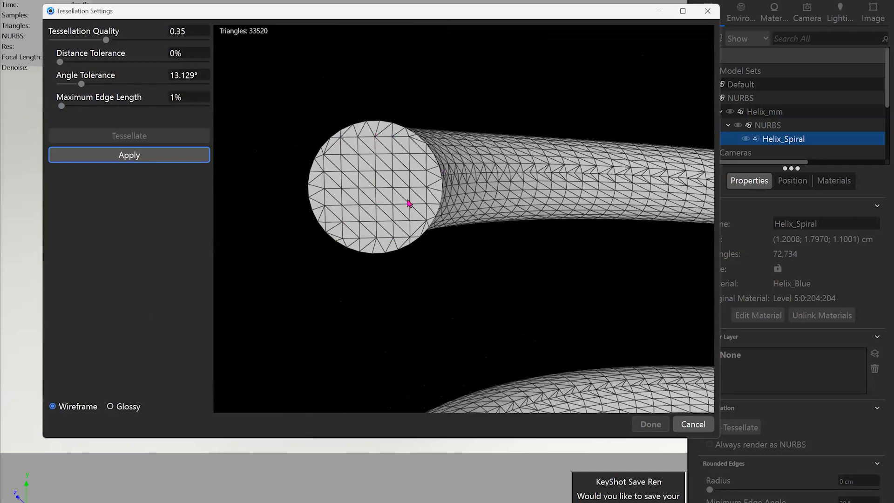
{"action": "left_click_drag", "start_coordinate": [408, 203], "coordinate": [369, 192]}
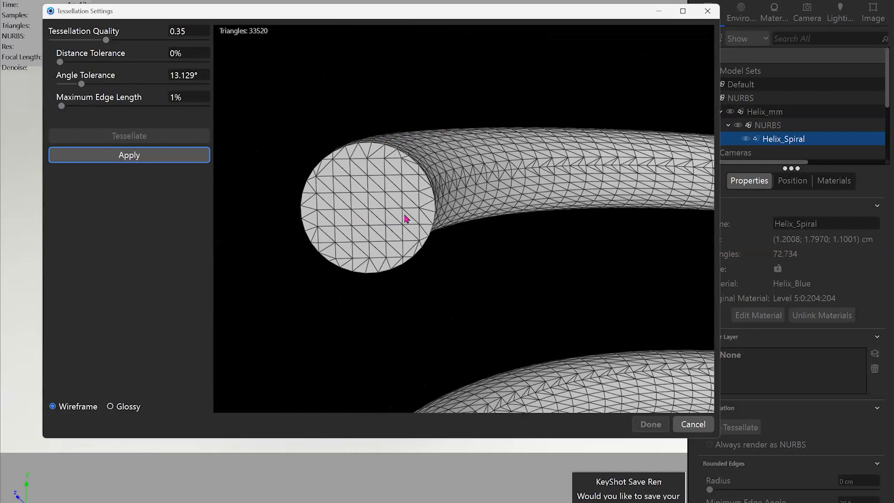
{"action": "left_click_drag", "start_coordinate": [405, 218], "coordinate": [402, 130]}
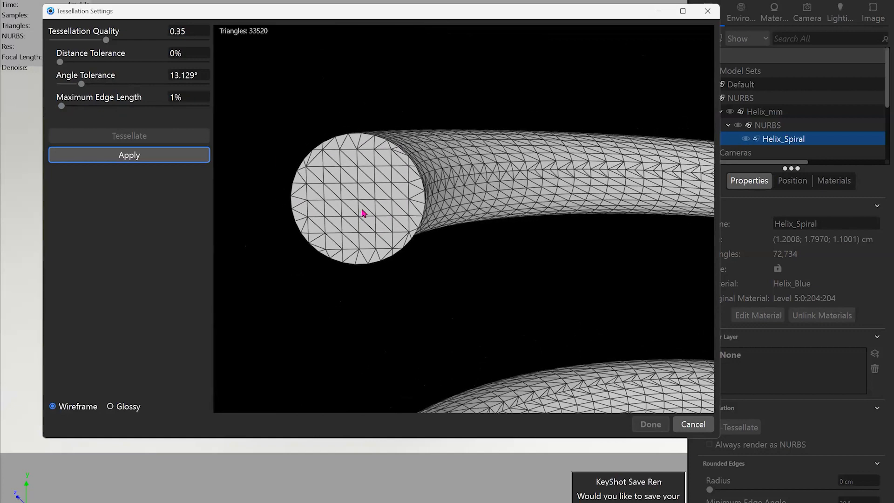
{"action": "mouse_move", "coordinate": [445, 192]}
{"action": "left_mouse_down"}
{"action": "mouse_move", "coordinate": [343, 193]}
{"action": "mouse_move", "coordinate": [477, 212]}
{"action": "mouse_move", "coordinate": [625, 194]}
{"action": "mouse_move", "coordinate": [561, 189]}
{"action": "mouse_move", "coordinate": [541, 202]}
{"action": "mouse_move", "coordinate": [588, 204]}
{"action": "mouse_move", "coordinate": [419, 211]}
{"action": "mouse_move", "coordinate": [355, 202]}
{"action": "mouse_move", "coordinate": [441, 191]}
{"action": "left_mouse_up"}
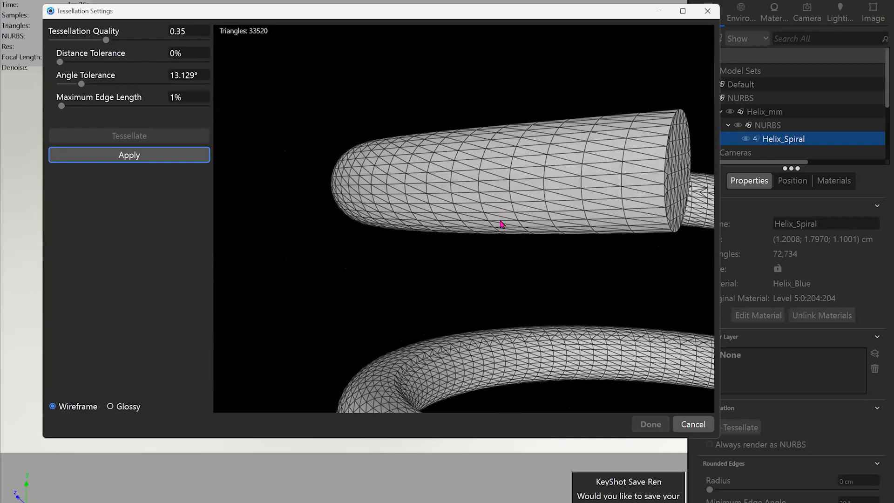
{"action": "left_click_drag", "start_coordinate": [501, 224], "coordinate": [337, 200]}
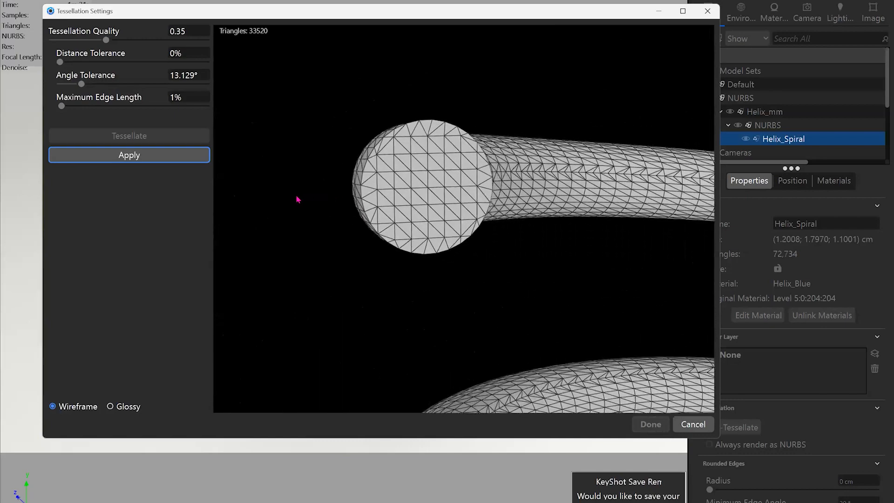
{"action": "mouse_move", "coordinate": [263, 199]}
{"action": "left_mouse_down"}
{"action": "mouse_move", "coordinate": [213, 199]}
{"action": "mouse_move", "coordinate": [276, 201]}
{"action": "left_mouse_up"}
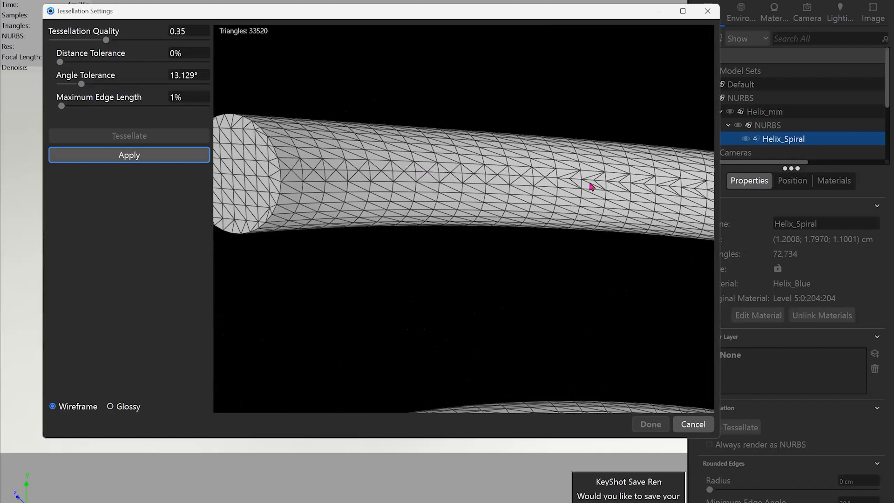
{"action": "left_click_drag", "start_coordinate": [632, 186], "coordinate": [432, 176]}
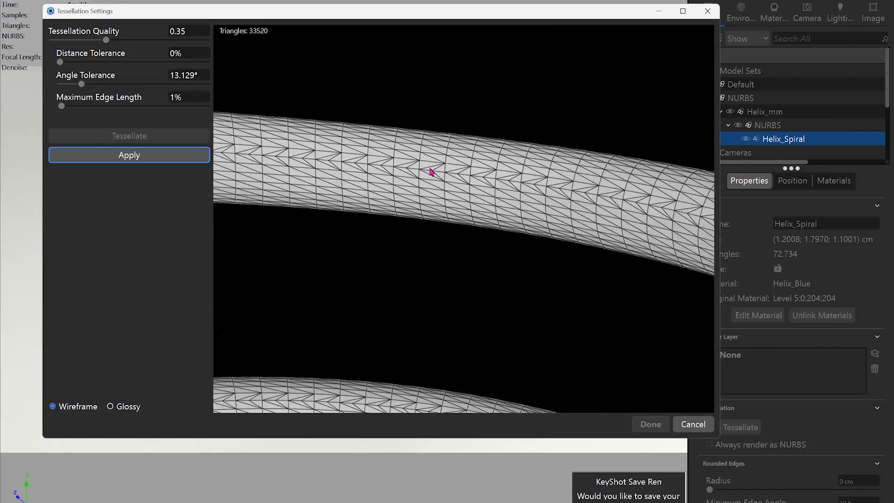
{"action": "left_click_drag", "start_coordinate": [572, 195], "coordinate": [355, 180]}
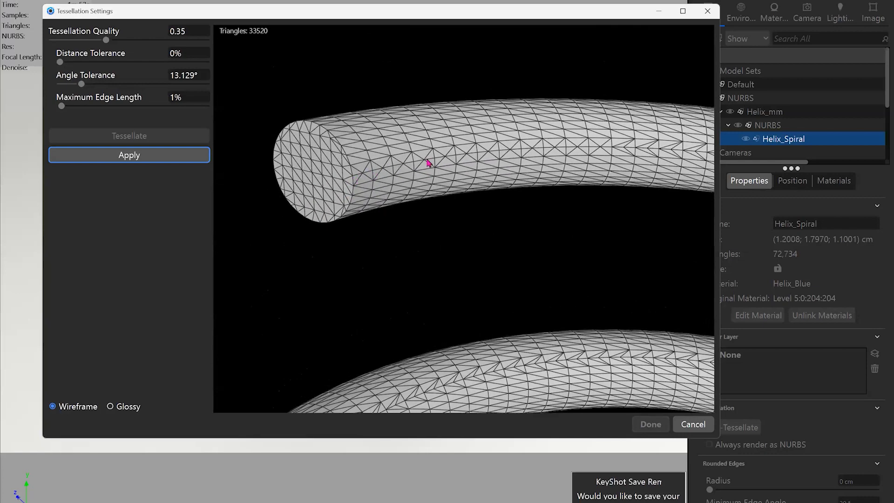
Examine the mesh distribution over the spring's coils and both ends, from the whole helix down to close range.
{"action": "left_click_drag", "start_coordinate": [443, 179], "coordinate": [553, 264]}
{"action": "scroll", "coordinate": [552, 265], "scroll_direction": "up", "scroll_amount": 5}
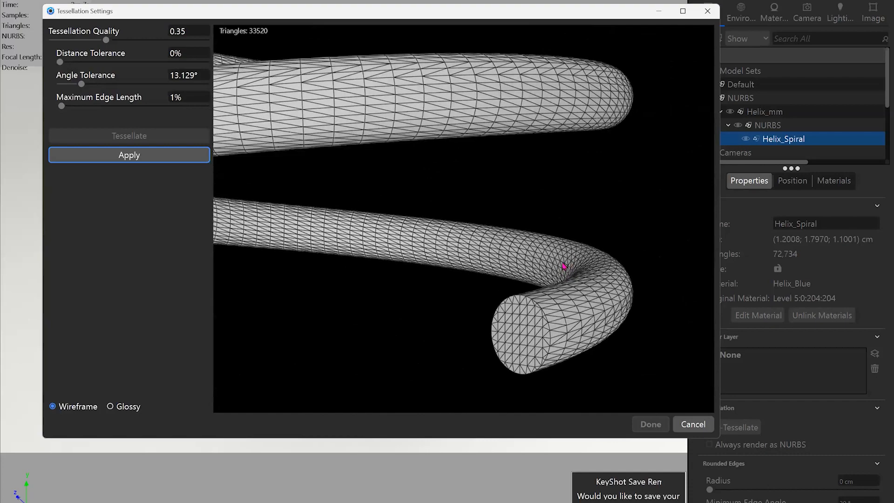
{"action": "scroll", "coordinate": [549, 279], "scroll_direction": "down", "scroll_amount": 4}
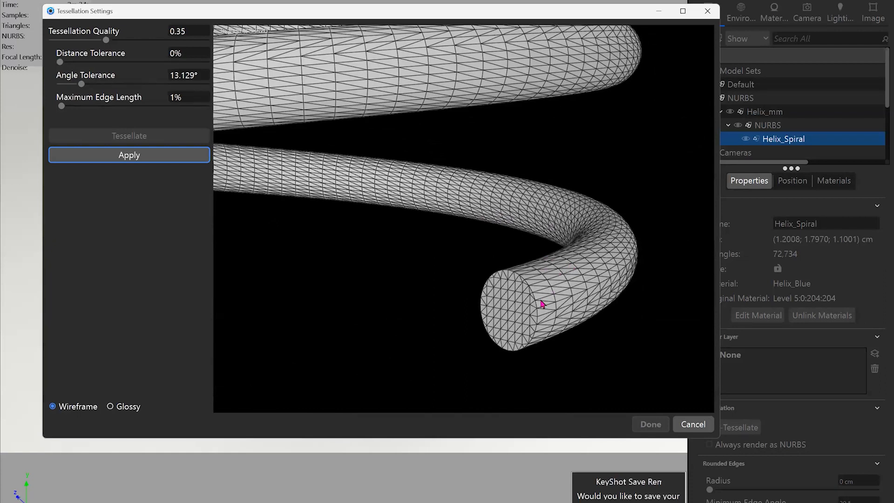
{"action": "left_click_drag", "start_coordinate": [510, 259], "coordinate": [540, 224]}
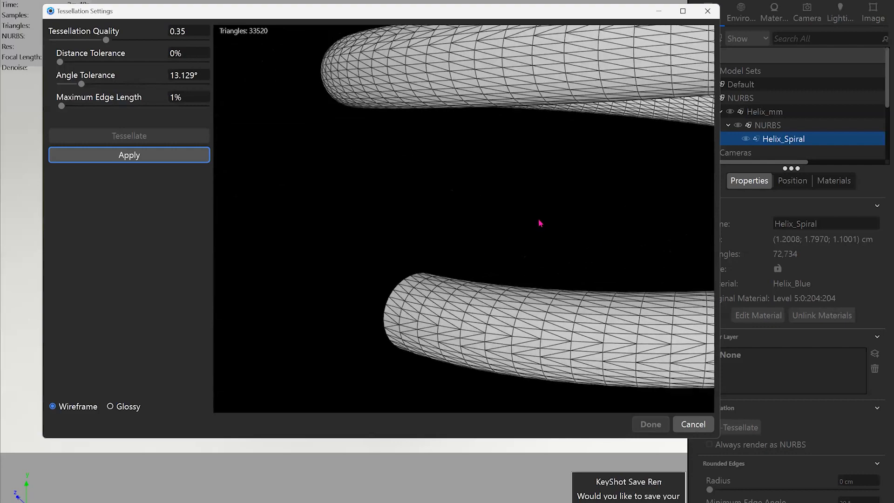
{"action": "left_click_drag", "start_coordinate": [336, 186], "coordinate": [579, 214]}
{"action": "scroll", "coordinate": [569, 193], "scroll_direction": "down", "scroll_amount": 6}
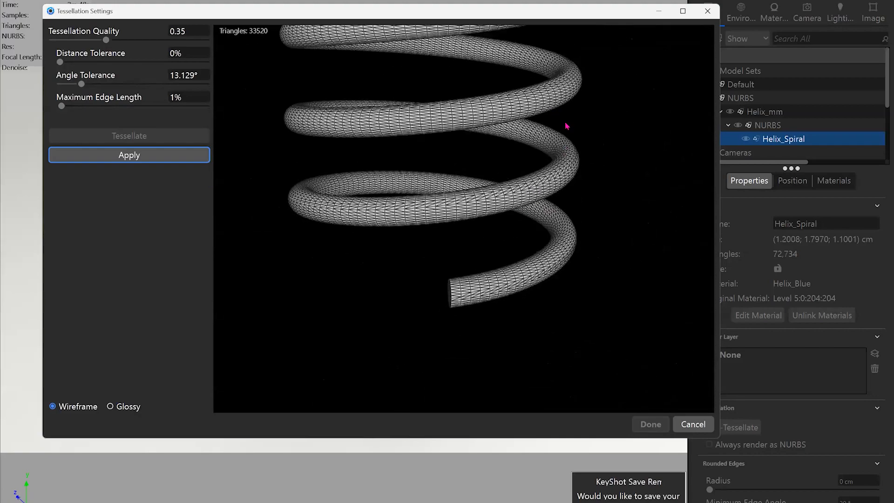
{"action": "left_click_drag", "start_coordinate": [568, 180], "coordinate": [285, 75]}
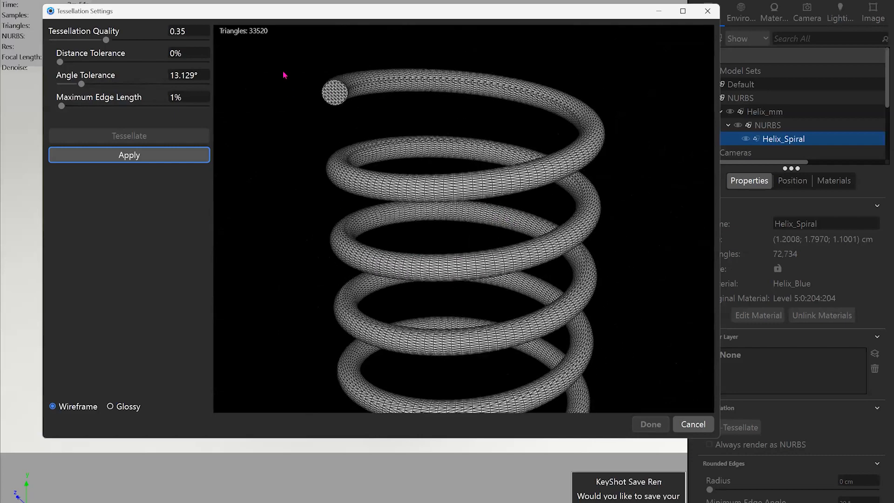
{"action": "left_click_drag", "start_coordinate": [351, 238], "coordinate": [363, 192]}
{"action": "scroll", "coordinate": [367, 169], "scroll_direction": "up", "scroll_amount": 2}
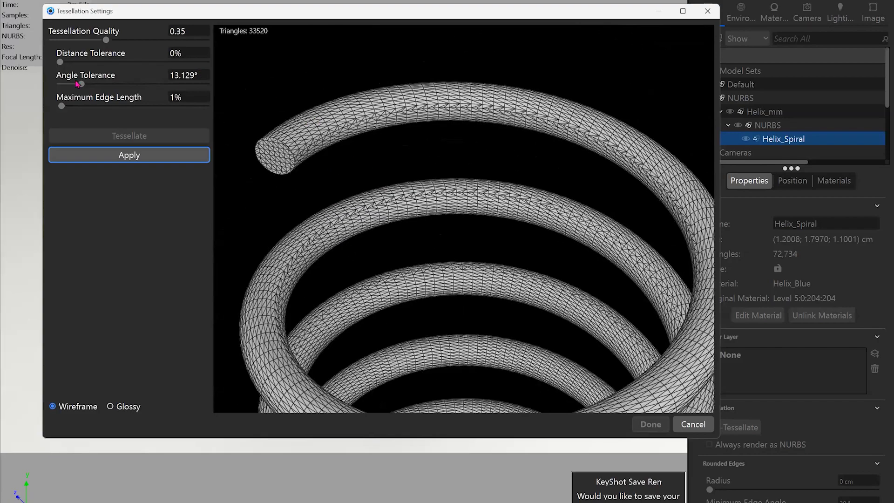
{"action": "middle_click_drag", "start_coordinate": [390, 141], "coordinate": [423, 145]}
{"action": "scroll", "coordinate": [365, 156], "scroll_direction": "up", "scroll_amount": 4}
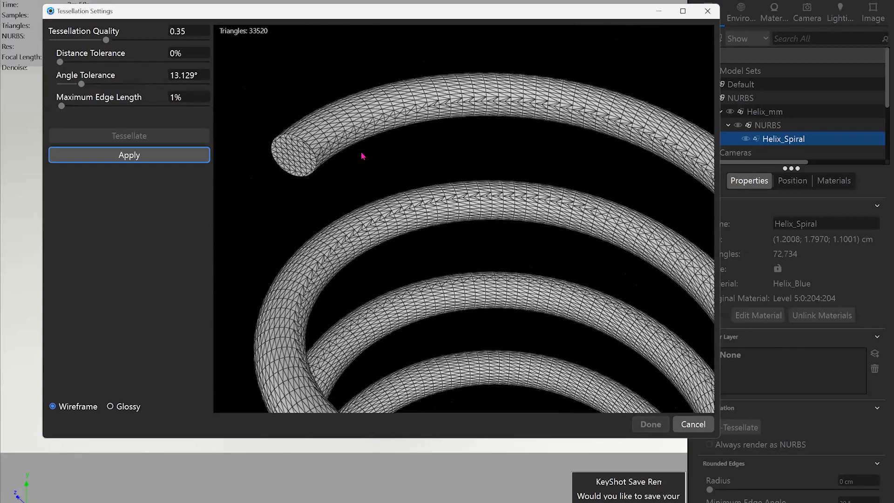
{"action": "left_click_drag", "start_coordinate": [404, 149], "coordinate": [389, 231]}
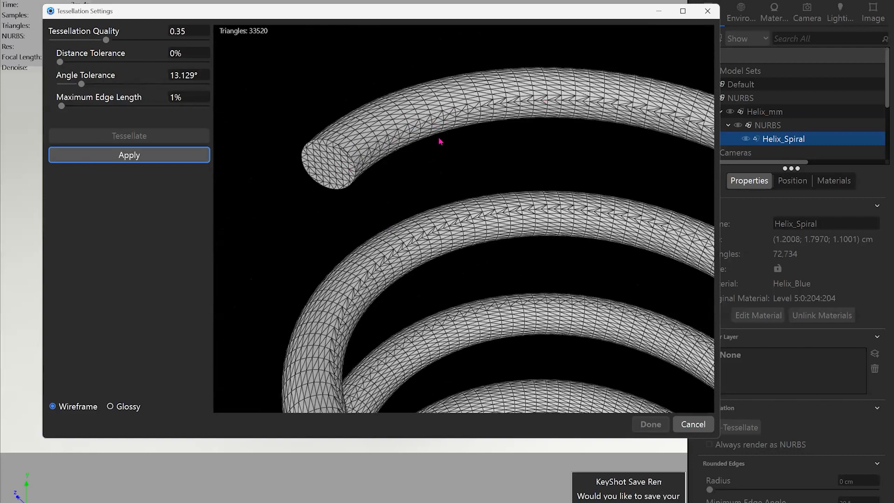
{"action": "left_click_drag", "start_coordinate": [440, 141], "coordinate": [466, 138]}
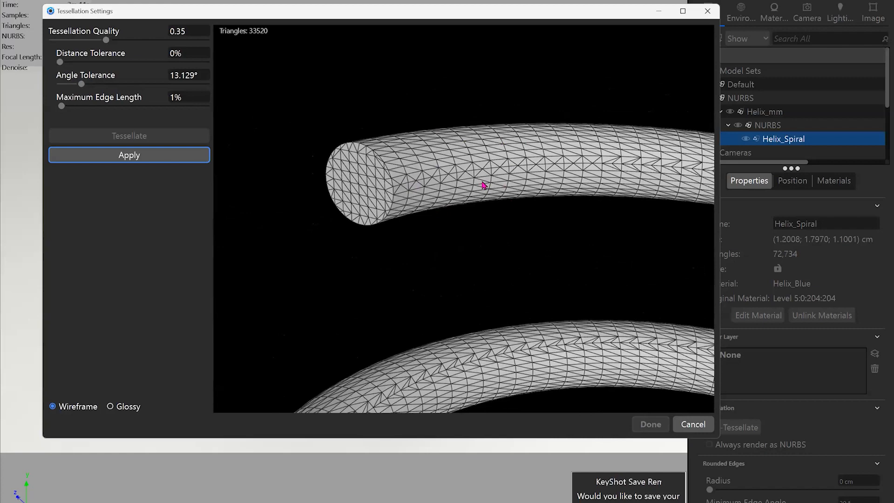
{"action": "left_click_drag", "start_coordinate": [505, 177], "coordinate": [333, 205]}
Apply the new tessellation to Helix_Spiral, close the settings, and check the rendered spring from several angles.
{"action": "left_click", "coordinate": [130, 157]}
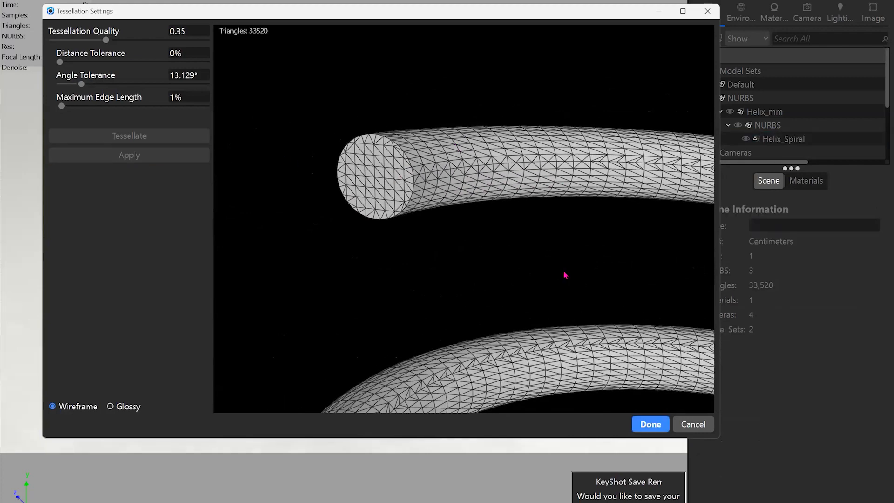
{"action": "left_click", "coordinate": [651, 423]}
{"action": "left_click_drag", "start_coordinate": [292, 177], "coordinate": [353, 257]}
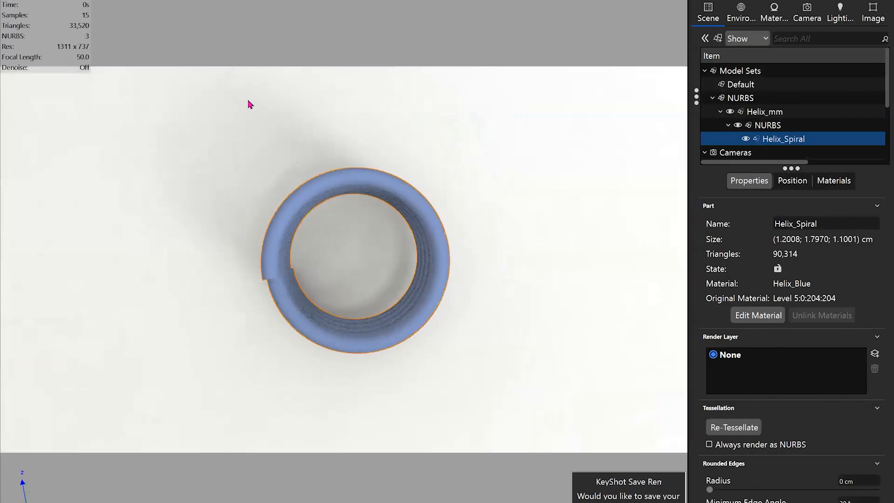
{"action": "scroll", "coordinate": [398, 249], "scroll_direction": "up", "scroll_amount": 5}
{"action": "left_click_drag", "start_coordinate": [377, 182], "coordinate": [220, 214]}
{"action": "left_click_drag", "start_coordinate": [252, 240], "coordinate": [336, 258]}
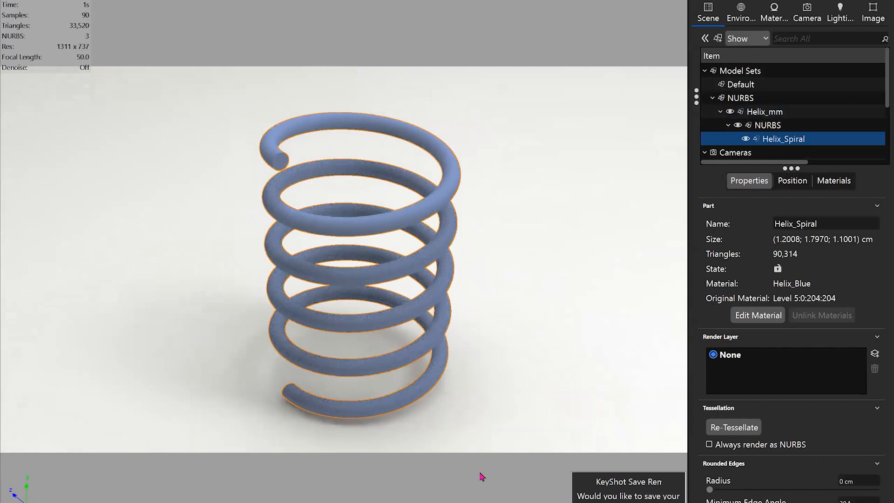
{"action": "key", "text": "alt+Tab"}
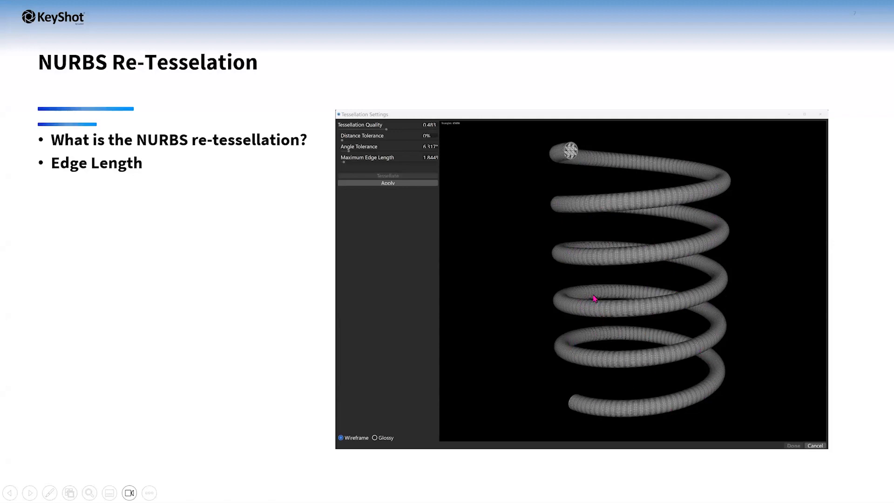
{"action": "key", "text": "Right"}
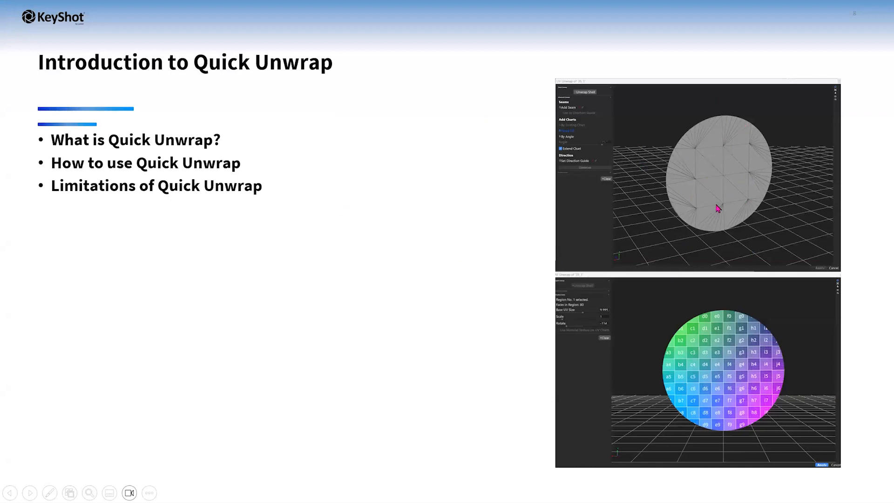
{"action": "key", "text": "alt+Tab"}
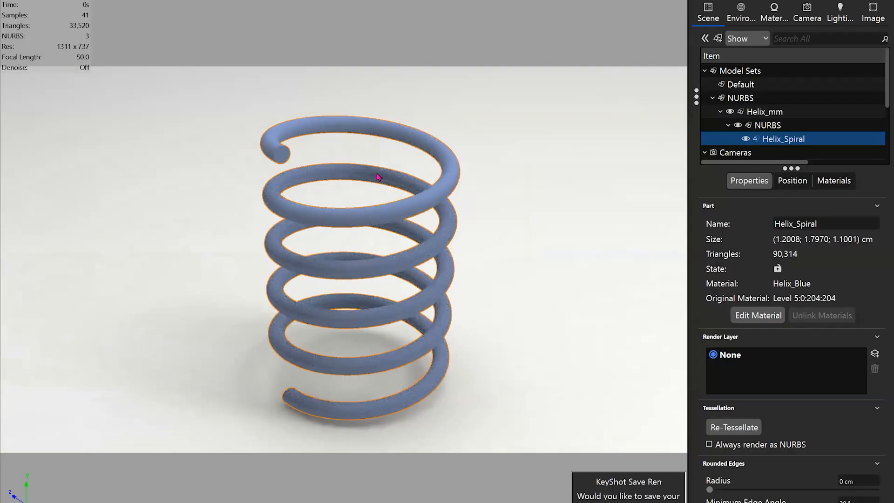
Duplicate Helix_Spiral in place, then hide the original and keep the copy selected.
{"action": "middle_click_drag", "start_coordinate": [377, 173], "coordinate": [398, 163]}
{"action": "left_click_drag", "start_coordinate": [361, 160], "coordinate": [344, 88]}
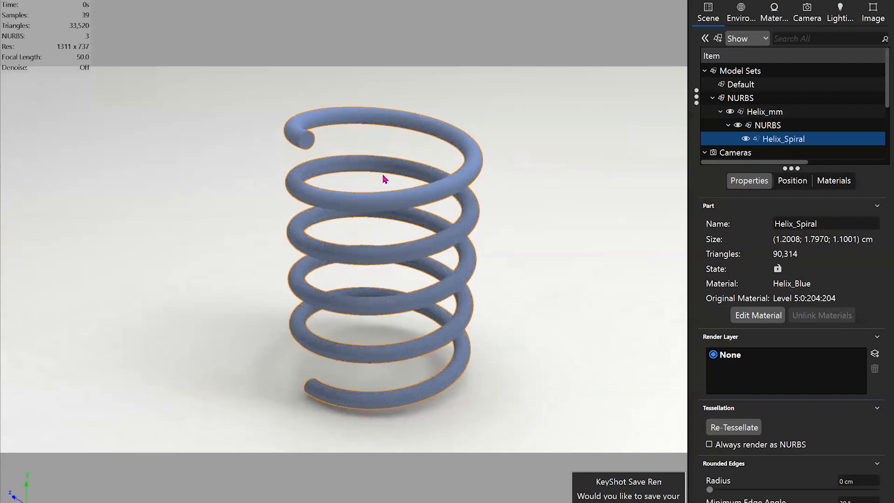
{"action": "left_click_drag", "start_coordinate": [317, 154], "coordinate": [439, 149]}
{"action": "left_click", "coordinate": [425, 135]}
{"action": "scroll", "coordinate": [429, 331], "scroll_direction": "up", "scroll_amount": 5}
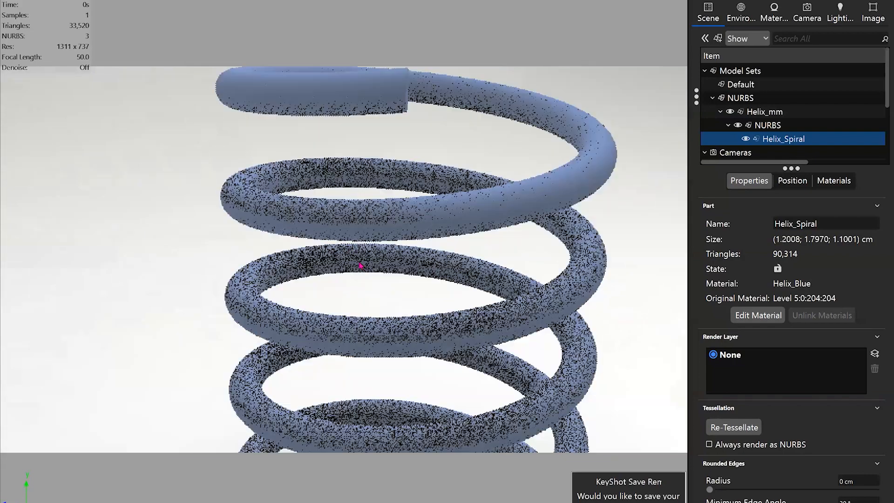
{"action": "left_click_drag", "start_coordinate": [360, 265], "coordinate": [285, 214]}
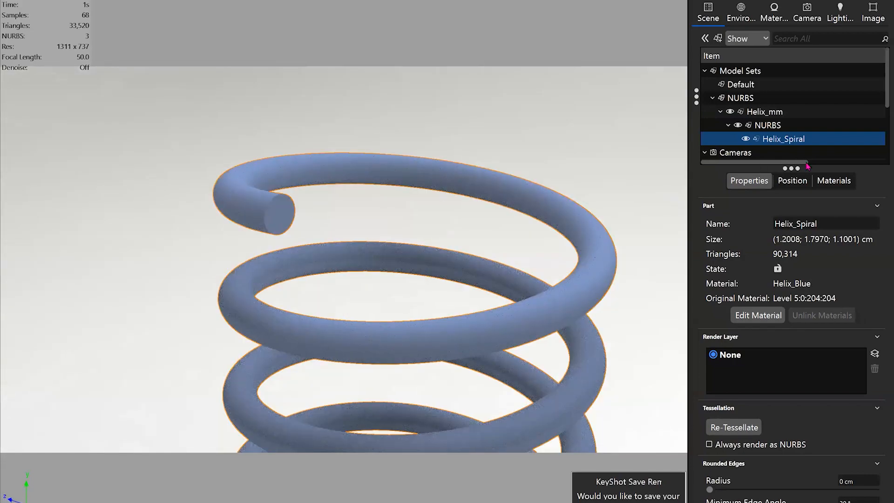
{"action": "right_click", "coordinate": [786, 139]}
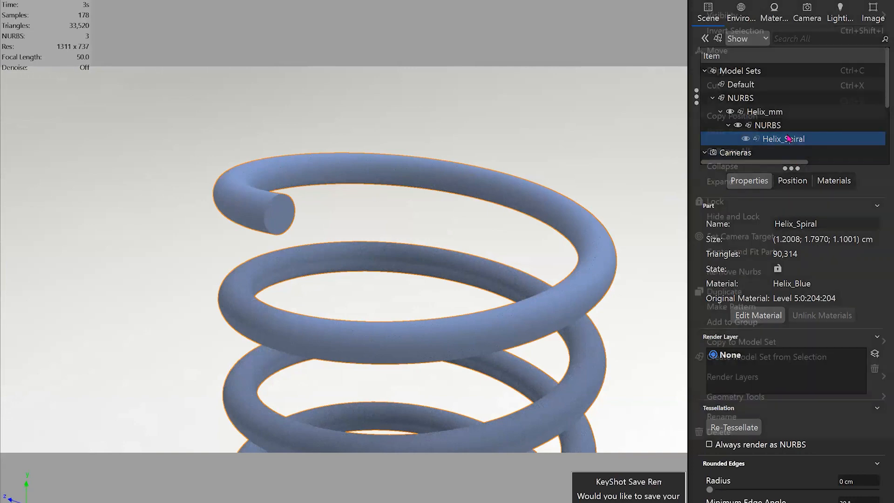
{"action": "left_click", "coordinate": [768, 292]}
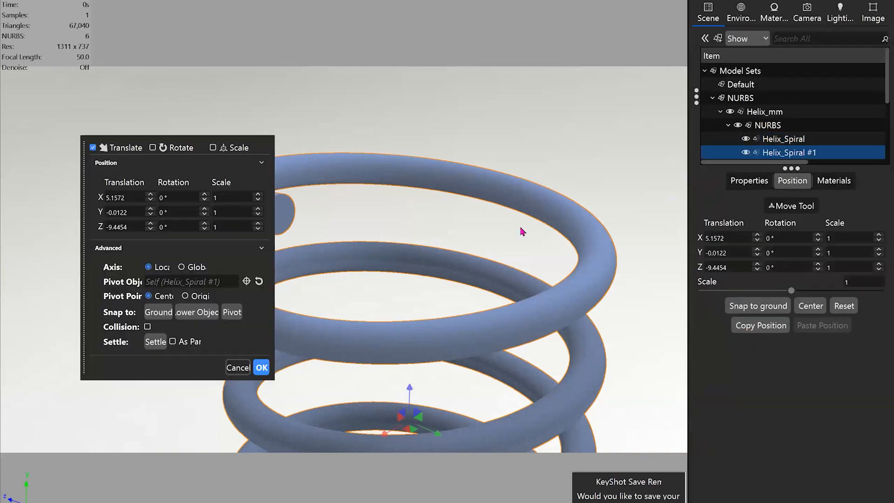
{"action": "left_click", "coordinate": [261, 368]}
{"action": "left_click", "coordinate": [745, 139]}
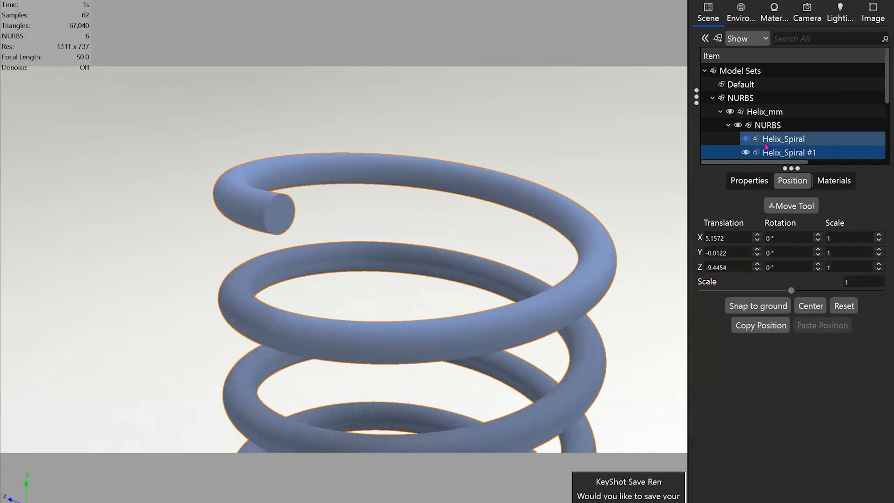
{"action": "left_click", "coordinate": [802, 154]}
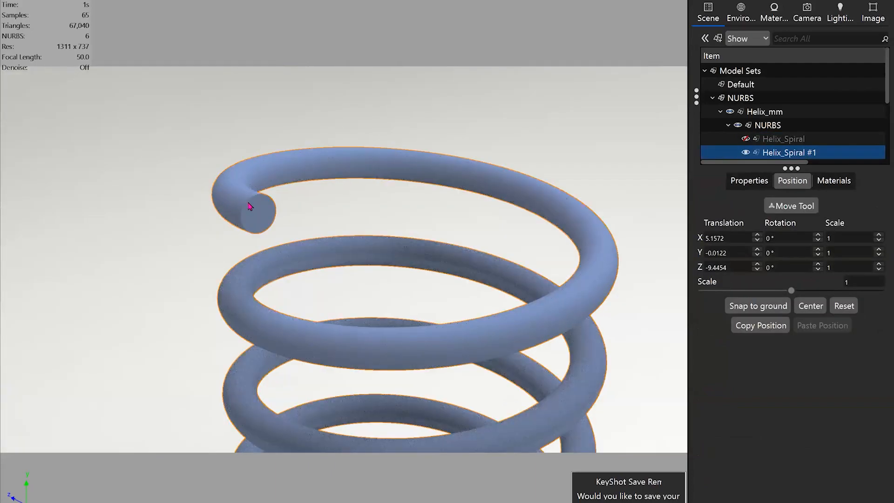
Split the upper end cap of Helix_Spiral #1 into its own surface with Split Object Surfaces at a 45 splitting angle.
{"action": "right_click", "coordinate": [261, 215]}
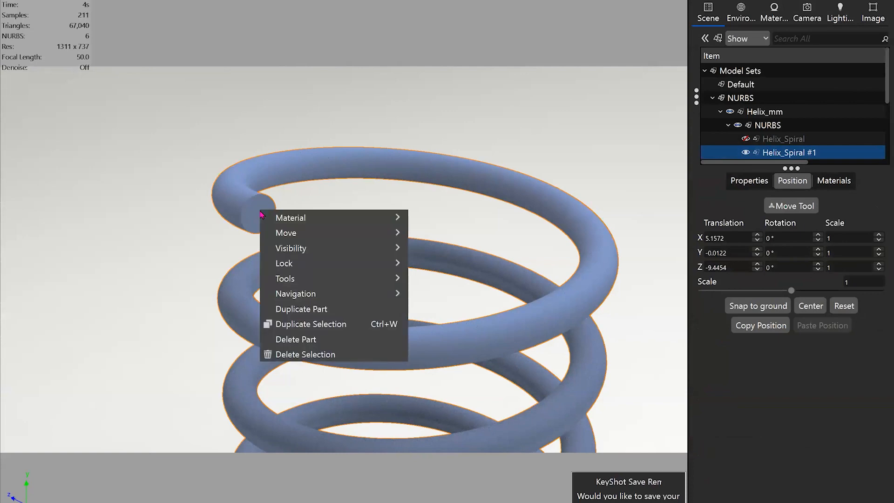
{"action": "mouse_move", "coordinate": [332, 283]}
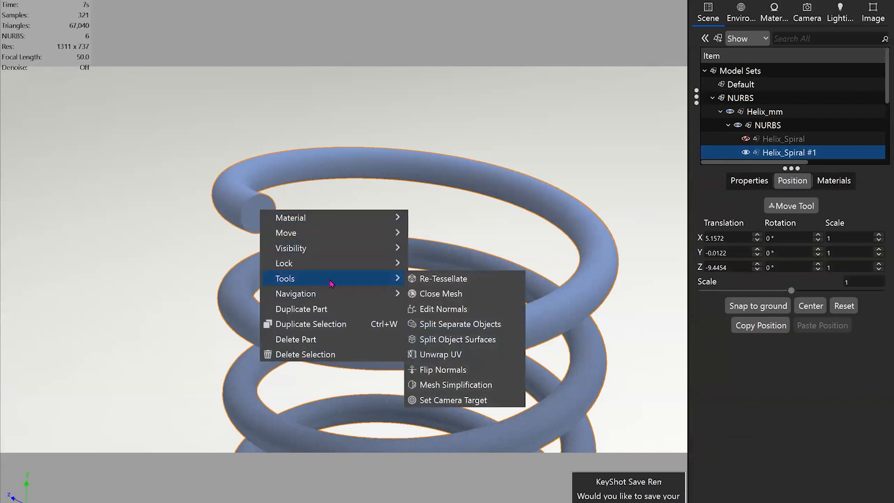
{"action": "left_click", "coordinate": [461, 340]}
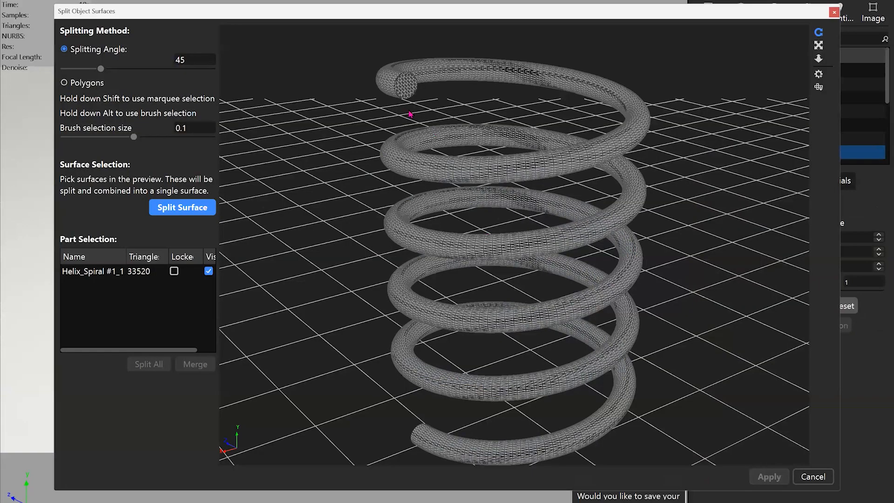
{"action": "left_click_drag", "start_coordinate": [410, 113], "coordinate": [353, 145]}
{"action": "left_click_drag", "start_coordinate": [378, 160], "coordinate": [400, 148]}
{"action": "left_click", "coordinate": [198, 207]}
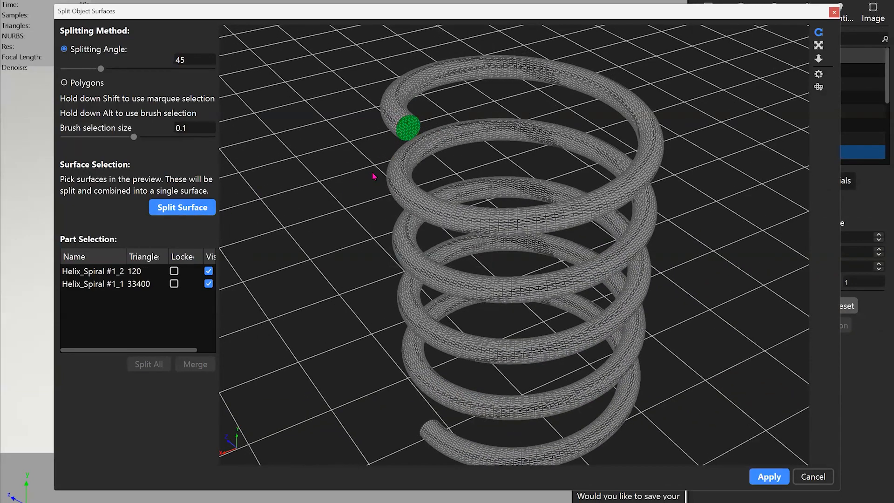
Split the coiled tube from the remaining lower end cap and apply the surface splits to the part.
{"action": "left_click", "coordinate": [509, 178]}
{"action": "left_click_drag", "start_coordinate": [496, 177], "coordinate": [321, 283]}
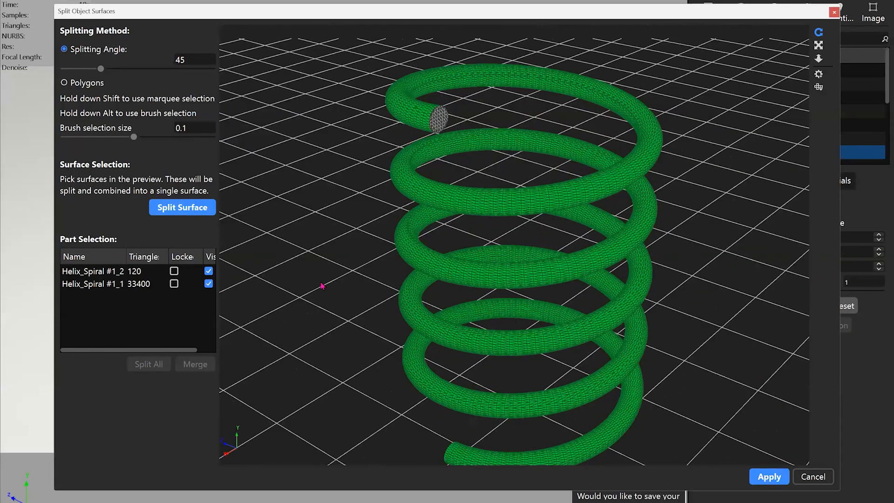
{"action": "left_click", "coordinate": [183, 208]}
{"action": "left_click_drag", "start_coordinate": [568, 222], "coordinate": [492, 59]}
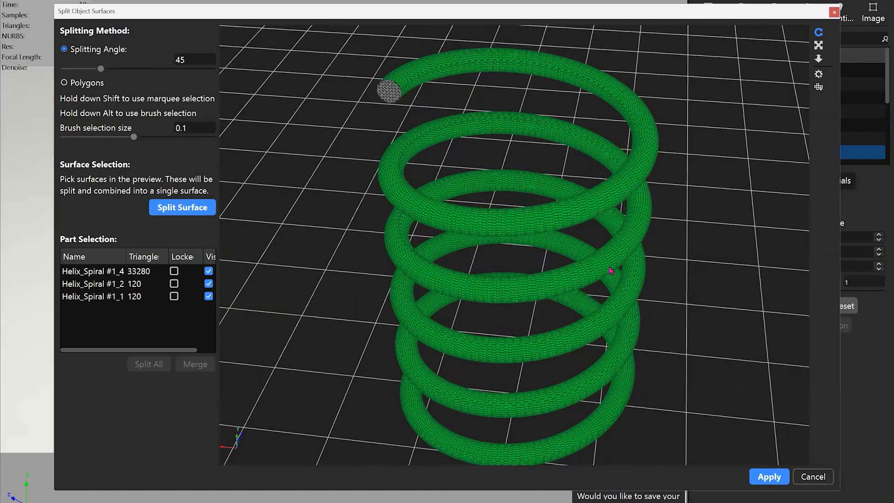
{"action": "left_click", "coordinate": [769, 475]}
Select the separated upper end cap and open it in the Unwrap UV tool.
{"action": "left_click_drag", "start_coordinate": [385, 226], "coordinate": [339, 239]}
{"action": "left_click", "coordinate": [246, 216]}
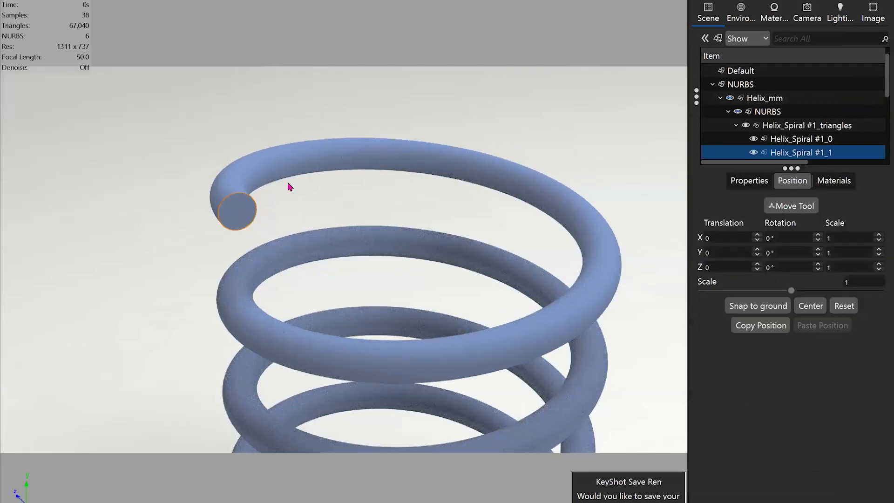
{"action": "left_click_drag", "start_coordinate": [240, 210], "coordinate": [245, 193]}
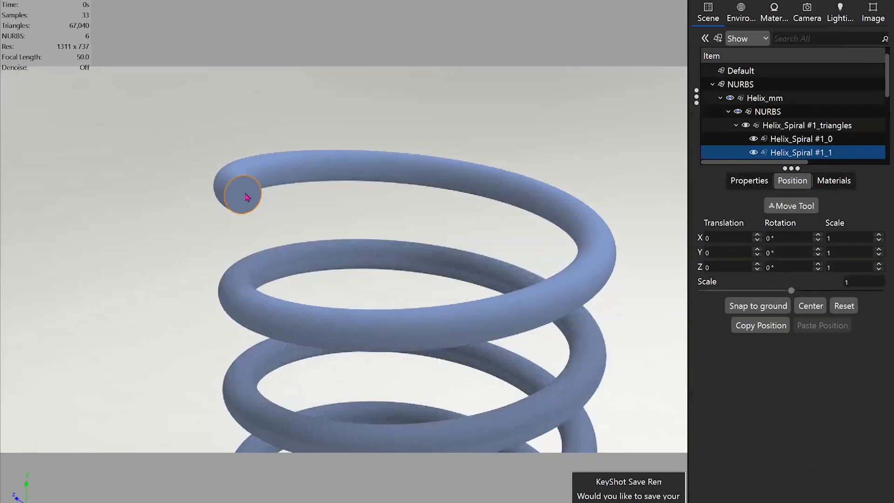
{"action": "right_click", "coordinate": [242, 193]}
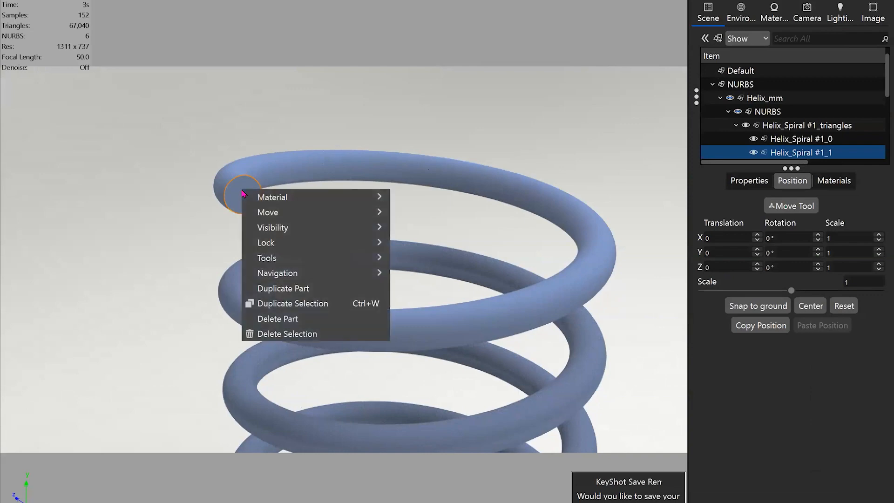
{"action": "mouse_move", "coordinate": [271, 262]}
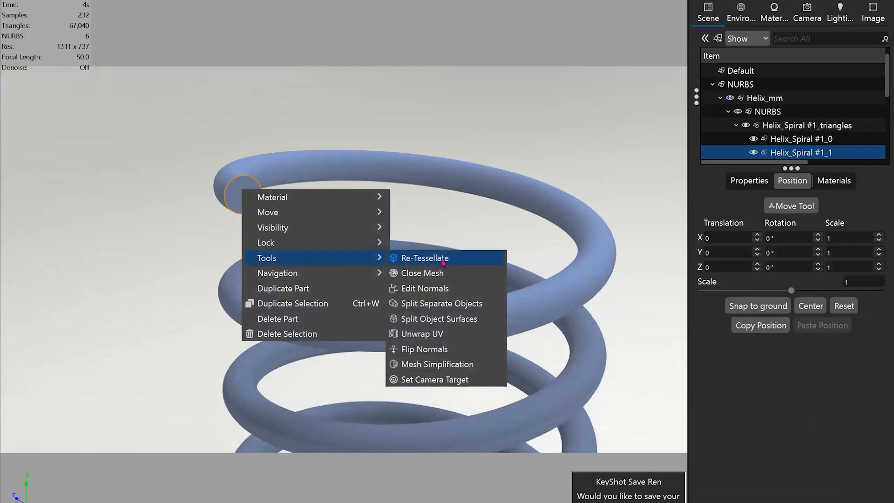
{"action": "left_click", "coordinate": [433, 331]}
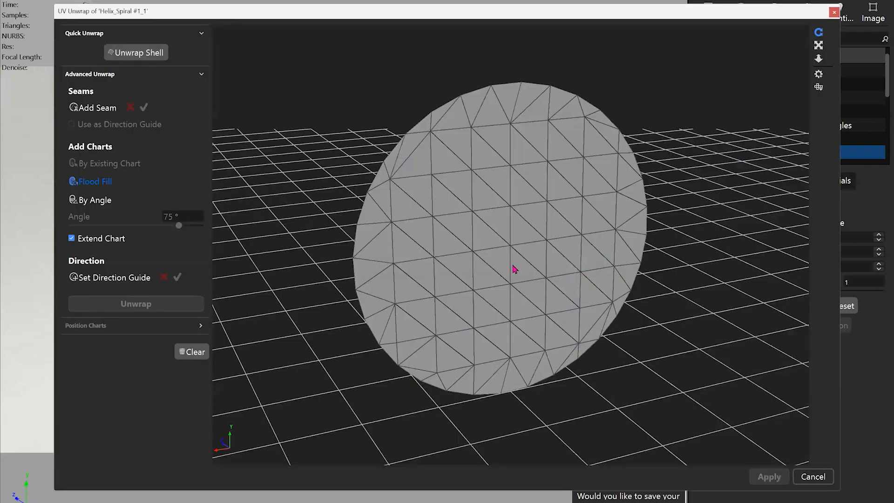
Fill the whole flat disc as one chart and quick-unwrap its shell.
{"action": "left_click_drag", "start_coordinate": [513, 264], "coordinate": [535, 252]}
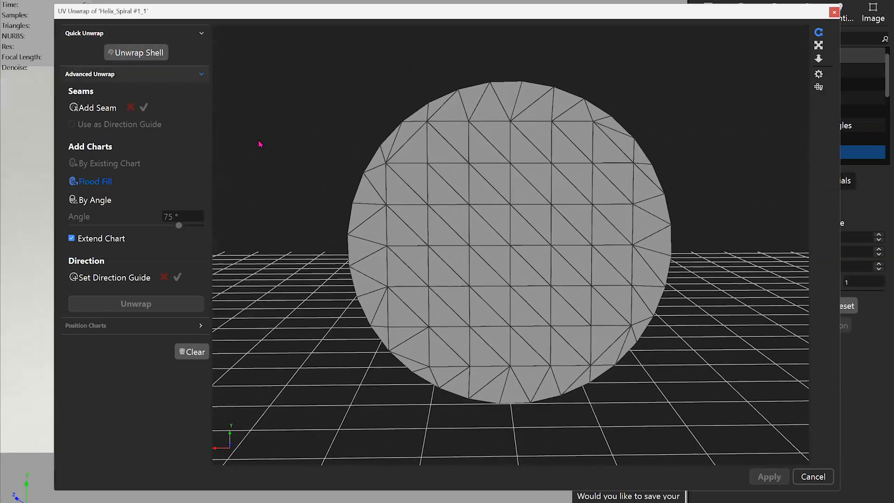
{"action": "left_click_drag", "start_coordinate": [260, 143], "coordinate": [475, 20]}
{"action": "left_click_drag", "start_coordinate": [425, 333], "coordinate": [592, 228]}
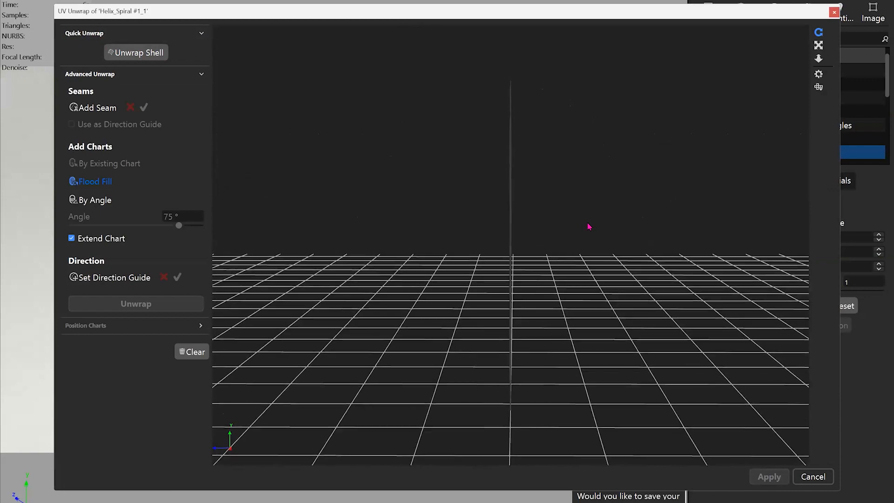
{"action": "left_click_drag", "start_coordinate": [671, 250], "coordinate": [521, 232]}
{"action": "scroll", "coordinate": [520, 232], "scroll_direction": "down", "scroll_amount": 2}
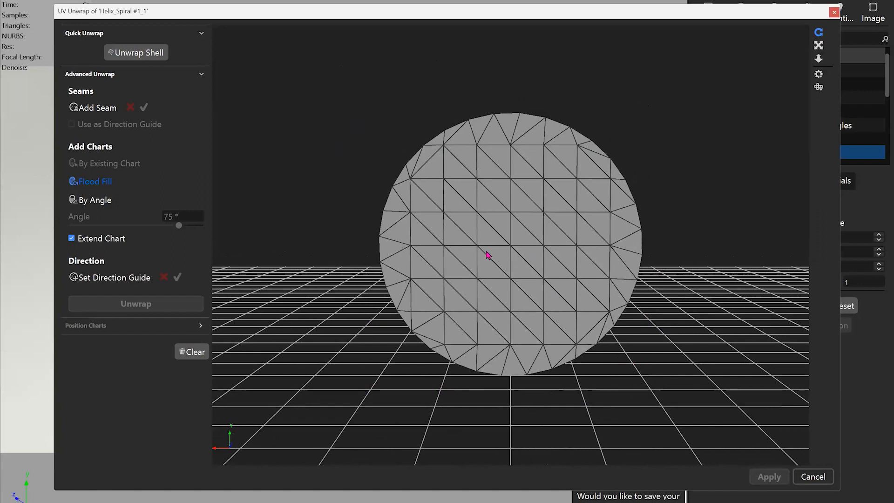
{"action": "left_click", "coordinate": [564, 212]}
{"action": "left_click_drag", "start_coordinate": [526, 217], "coordinate": [138, 64]}
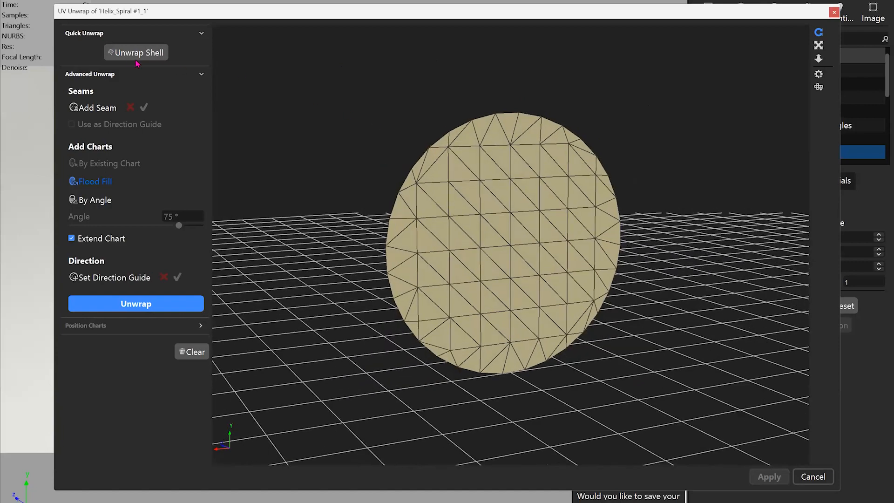
{"action": "left_click", "coordinate": [138, 54]}
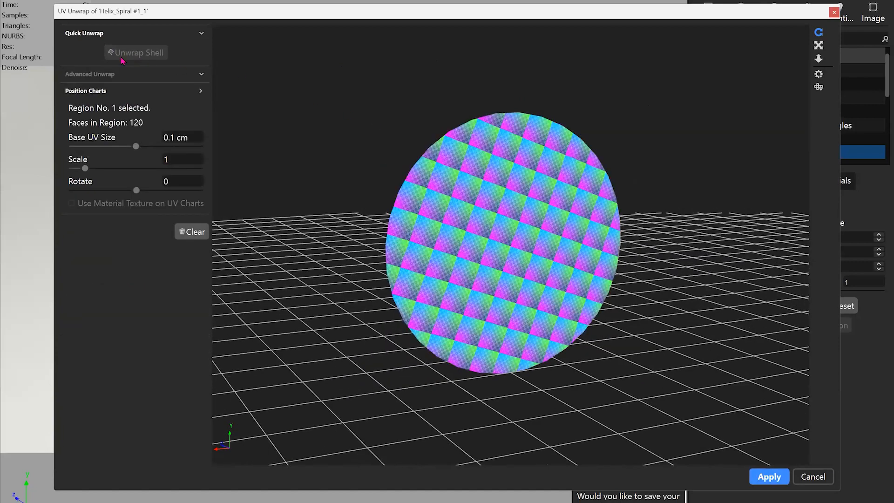
{"action": "left_click_drag", "start_coordinate": [540, 205], "coordinate": [484, 188]}
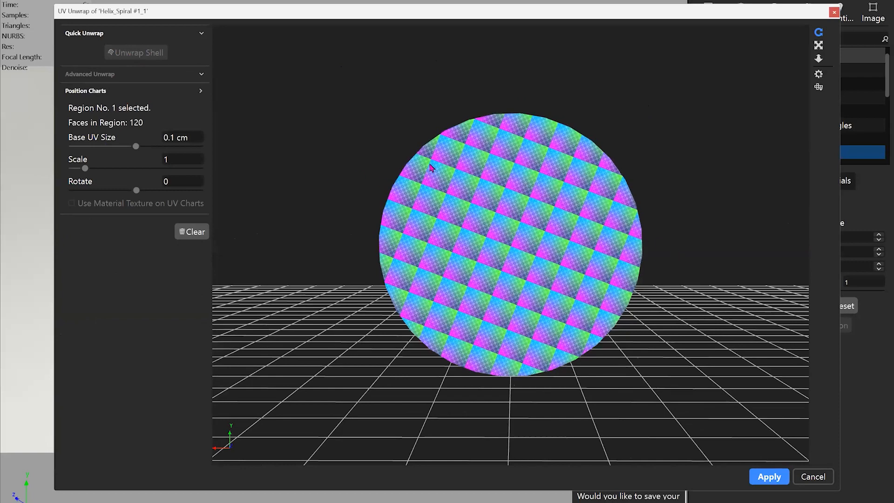
Try Base UV Sizes of 0.085 cm and 0.104 cm on the disc, comparing its front and back views.
{"action": "left_click_drag", "start_coordinate": [135, 146], "coordinate": [127, 146]}
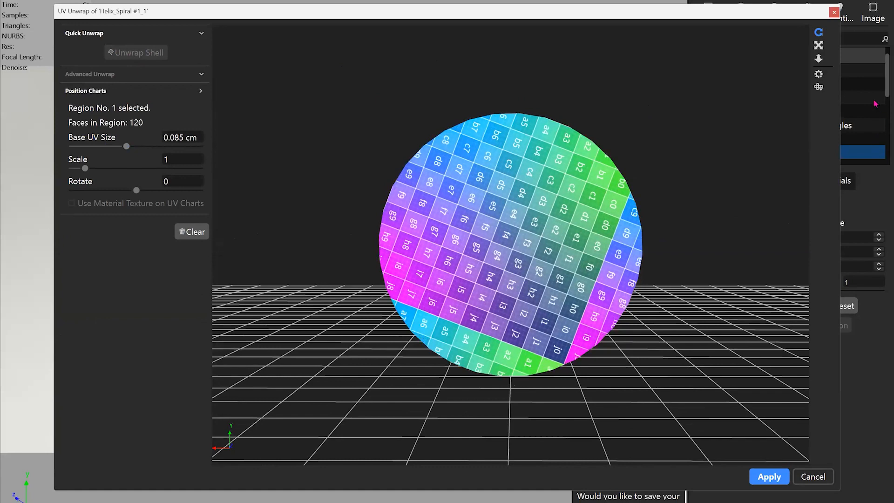
{"action": "mouse_move", "coordinate": [818, 87]}
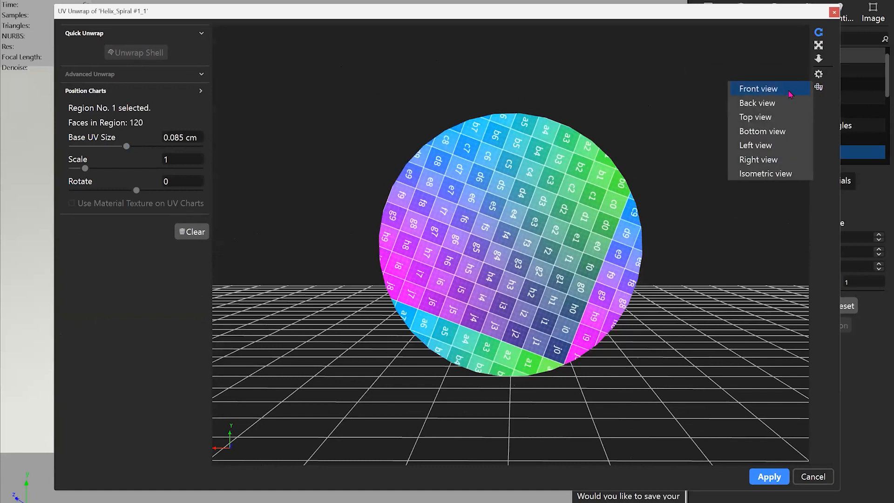
{"action": "left_click", "coordinate": [790, 93]}
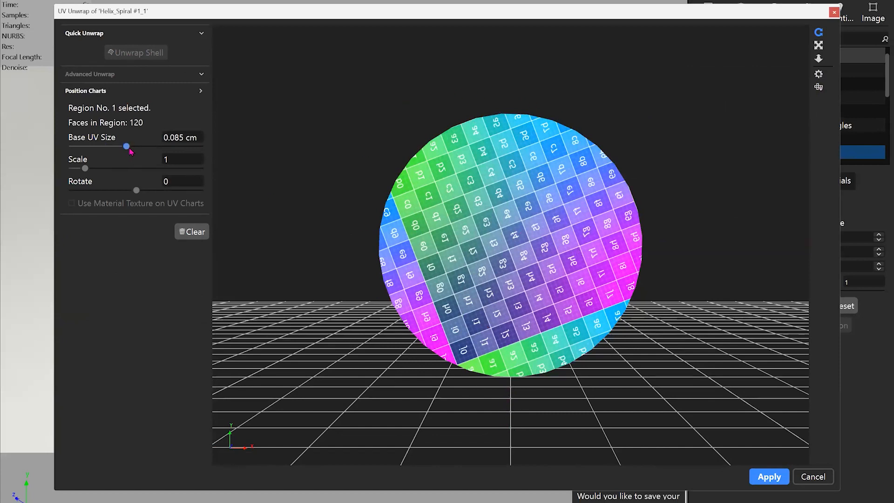
{"action": "left_click_drag", "start_coordinate": [131, 148], "coordinate": [141, 150]}
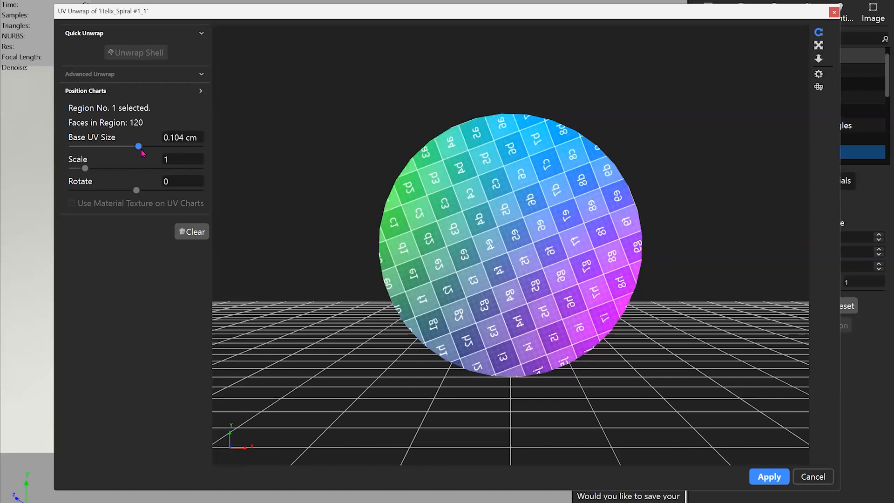
{"action": "left_click", "coordinate": [818, 86]}
{"action": "left_click", "coordinate": [778, 102]}
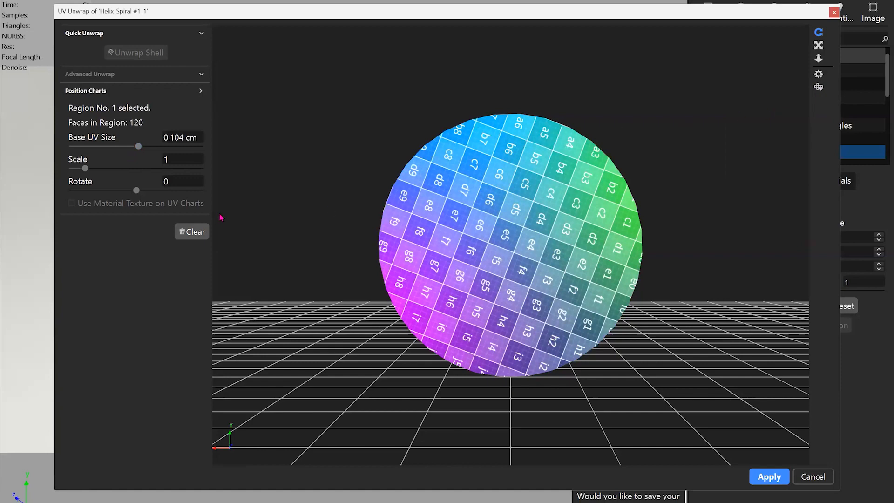
Straighten the disc's UV grid with a rotation of -110 and set its Base UV Size to 0.1 cm.
{"action": "left_click_drag", "start_coordinate": [138, 194], "coordinate": [97, 206]}
{"action": "left_click_drag", "start_coordinate": [177, 177], "coordinate": [202, 179]}
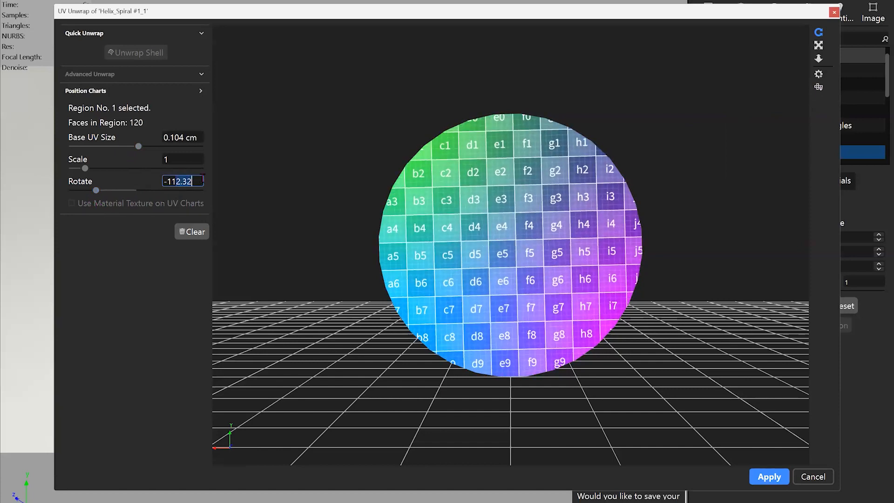
{"action": "type", "text": "0"}
{"action": "key", "text": "Return"}
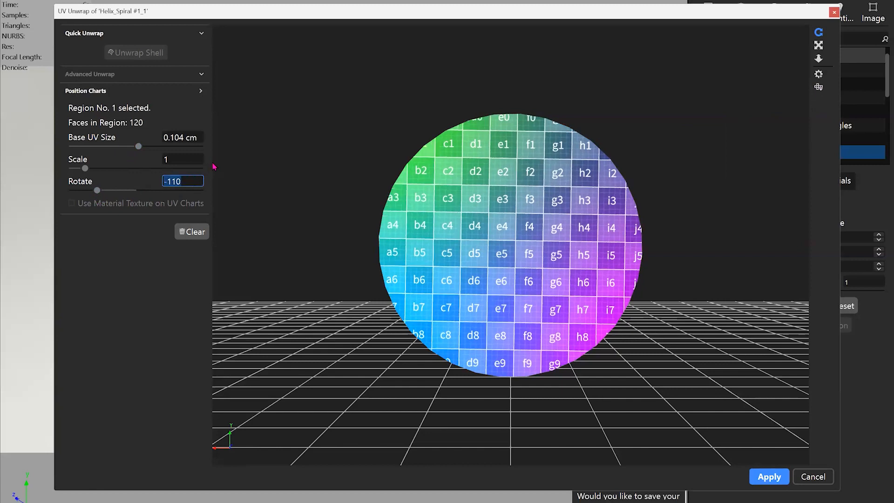
{"action": "left_click", "coordinate": [192, 134]}
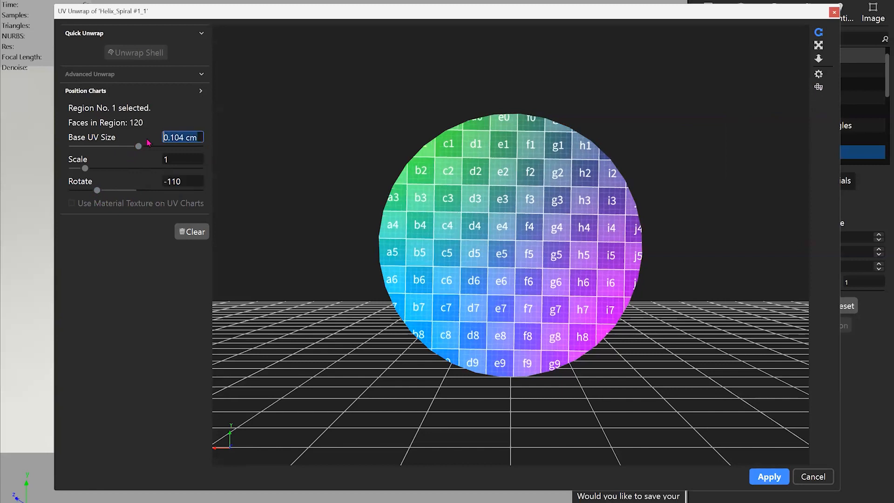
{"action": "type", "text": ".1"}
{"action": "key", "text": "Return"}
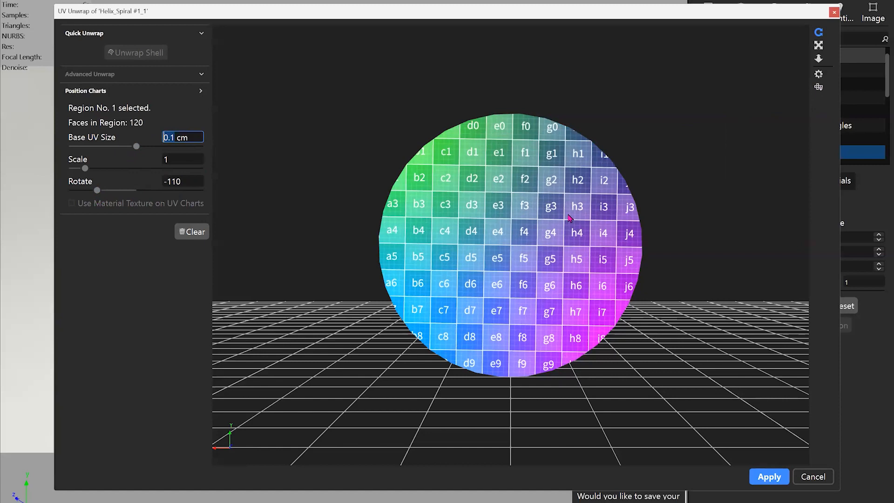
Try Base UV Sizes of 0.094 cm and 0.031 cm to compare grid density, returning the value to 0.1 cm.
{"action": "left_click_drag", "start_coordinate": [136, 147], "coordinate": [133, 148]}
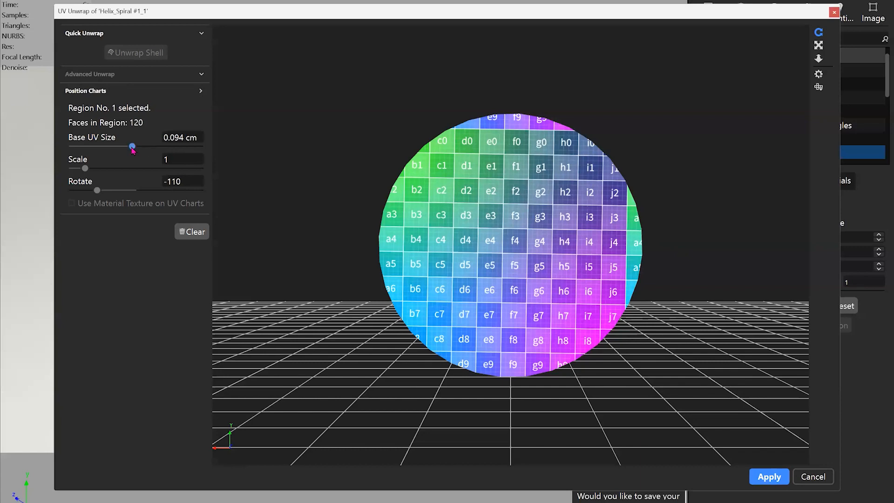
{"action": "left_click_drag", "start_coordinate": [132, 146], "coordinate": [136, 148]}
{"action": "left_click_drag", "start_coordinate": [411, 195], "coordinate": [516, 453]}
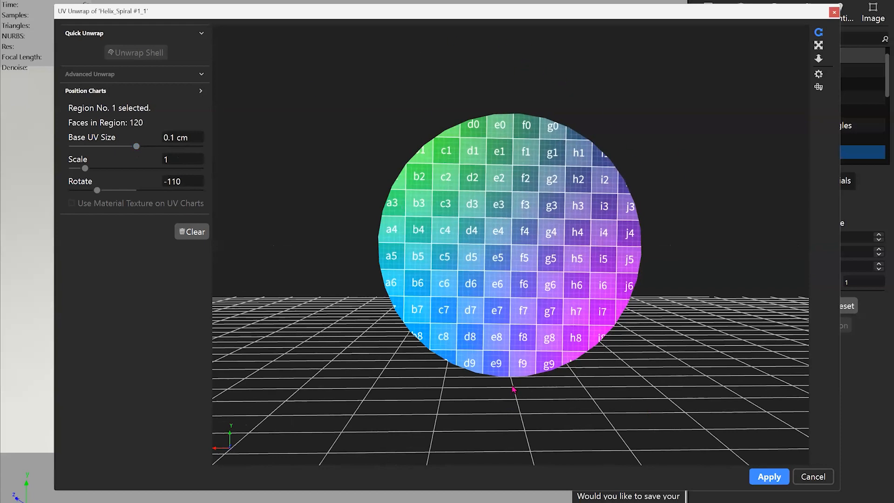
{"action": "left_click_drag", "start_coordinate": [135, 155], "coordinate": [95, 157]}
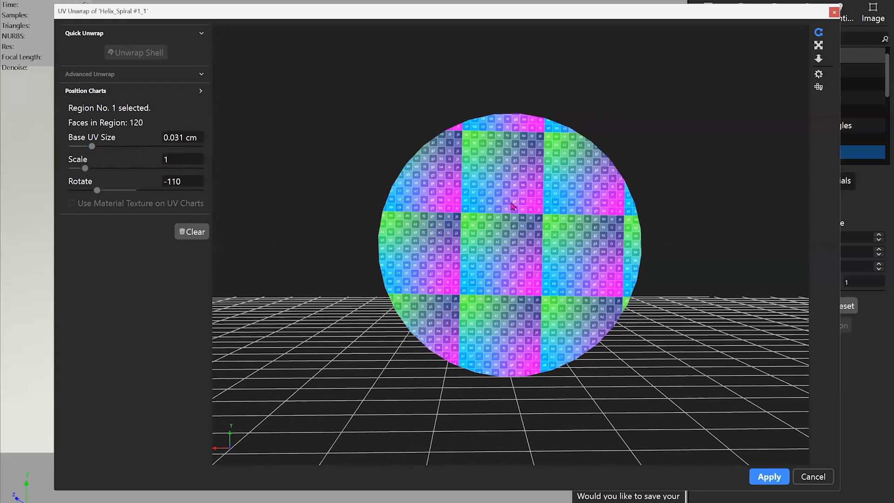
{"action": "left_click", "coordinate": [171, 137]}
{"action": "left_click_drag", "start_coordinate": [91, 147], "coordinate": [135, 157]}
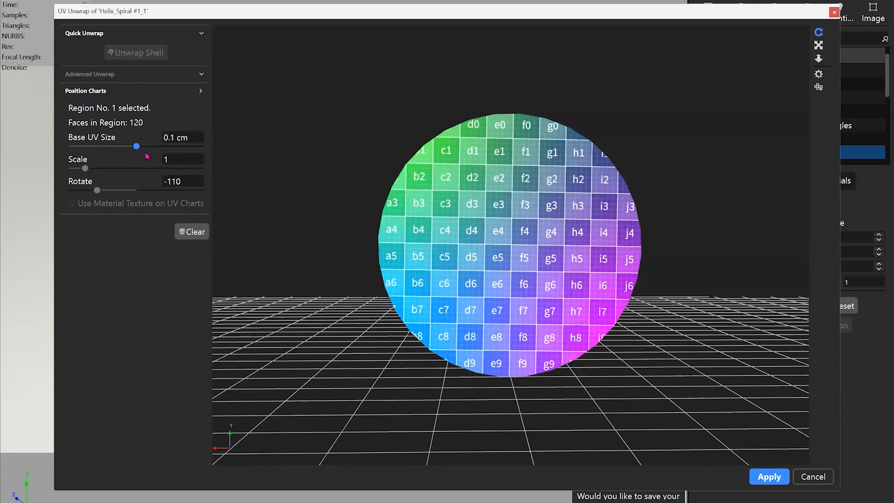
Check the chart's Base UV Size and Rotate values and apply the unwrap to the end cap.
{"action": "left_click_drag", "start_coordinate": [200, 136], "coordinate": [143, 135]}
{"action": "left_click_drag", "start_coordinate": [202, 182], "coordinate": [154, 183]}
{"action": "left_click", "coordinate": [189, 137]}
{"action": "left_click", "coordinate": [189, 181]}
{"action": "left_click_drag", "start_coordinate": [192, 183], "coordinate": [167, 182]}
{"action": "left_click_drag", "start_coordinate": [585, 180], "coordinate": [431, 189]}
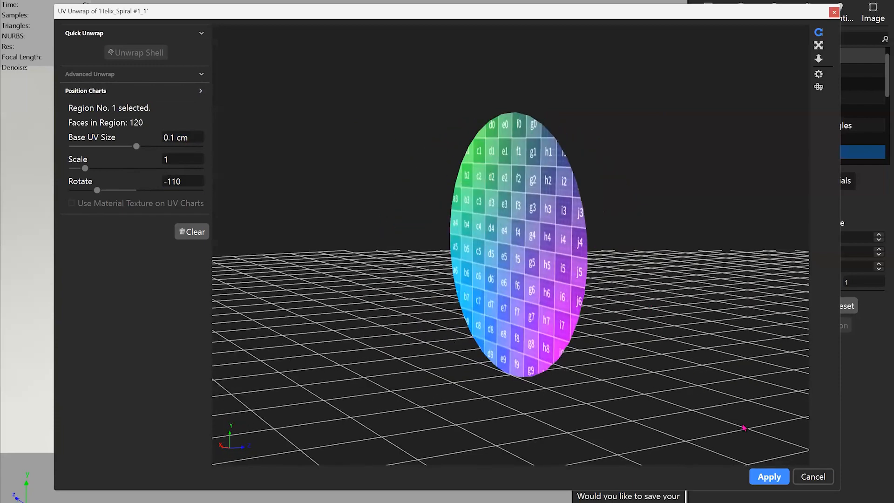
{"action": "left_click", "coordinate": [769, 476]}
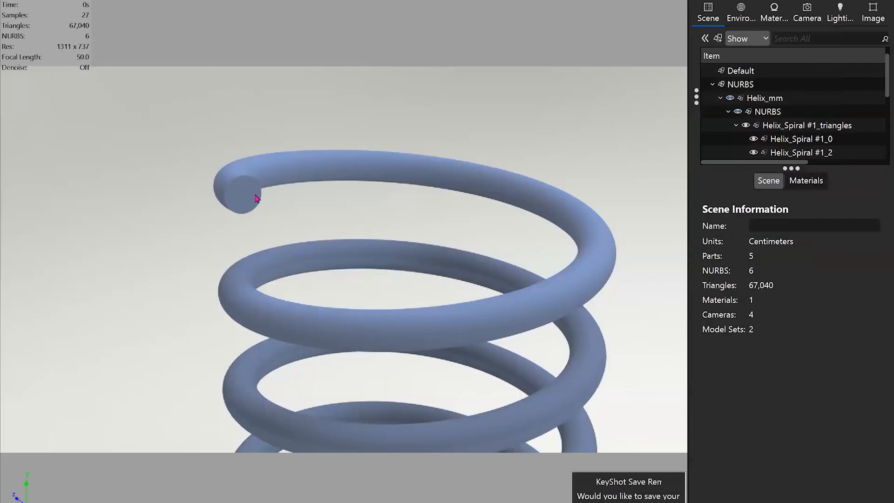
Add a Mesh color texture to the Helix_Blue material and set its mapping type to UV.
{"action": "double_click", "coordinate": [244, 199]}
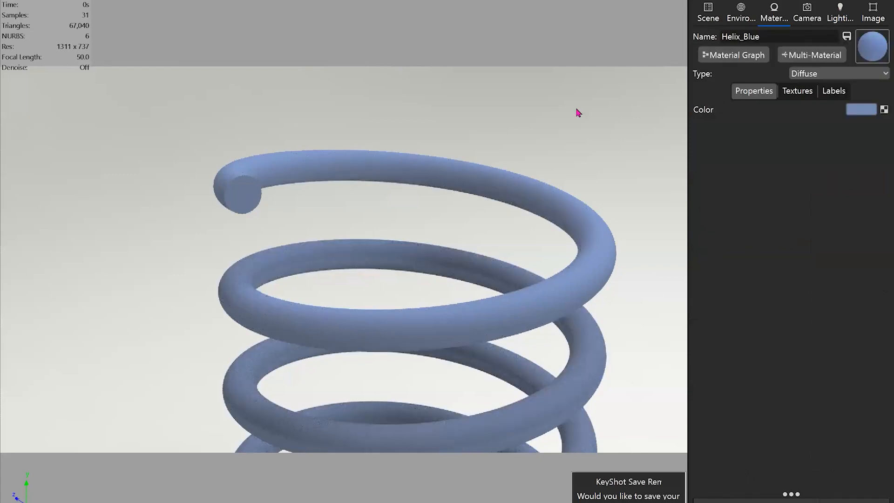
{"action": "left_click", "coordinate": [794, 90]}
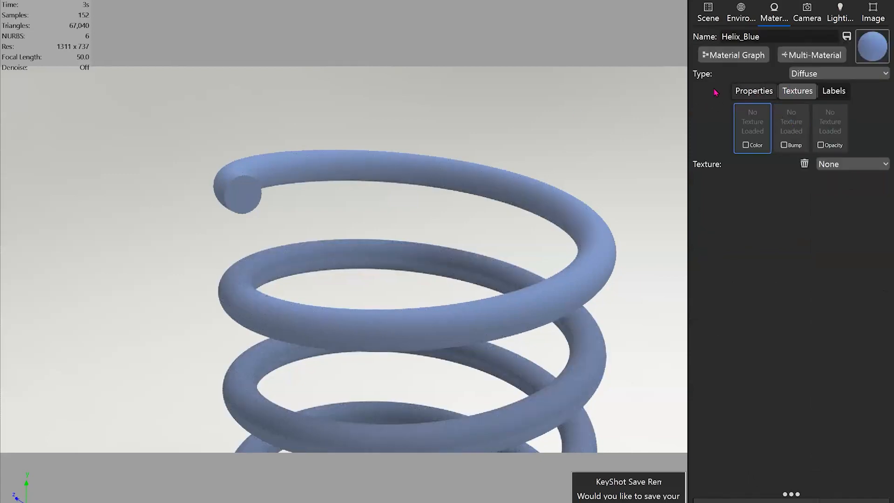
{"action": "left_click", "coordinate": [842, 165]}
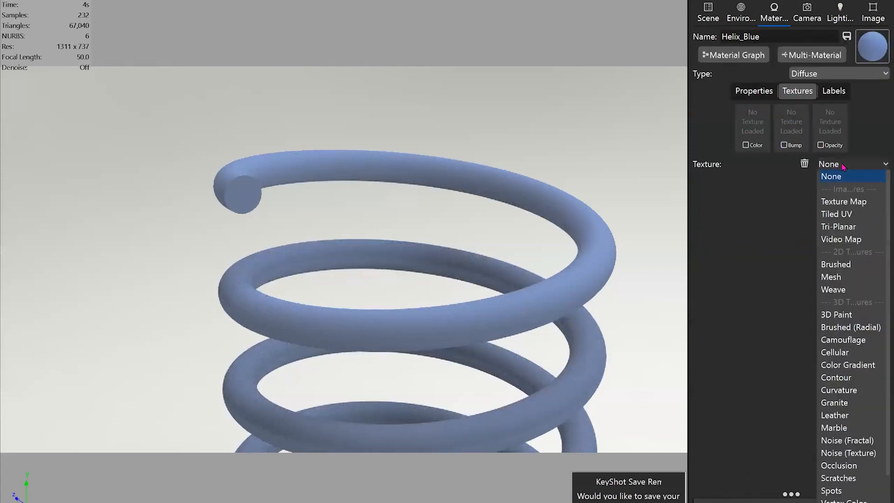
{"action": "left_click", "coordinate": [837, 279]}
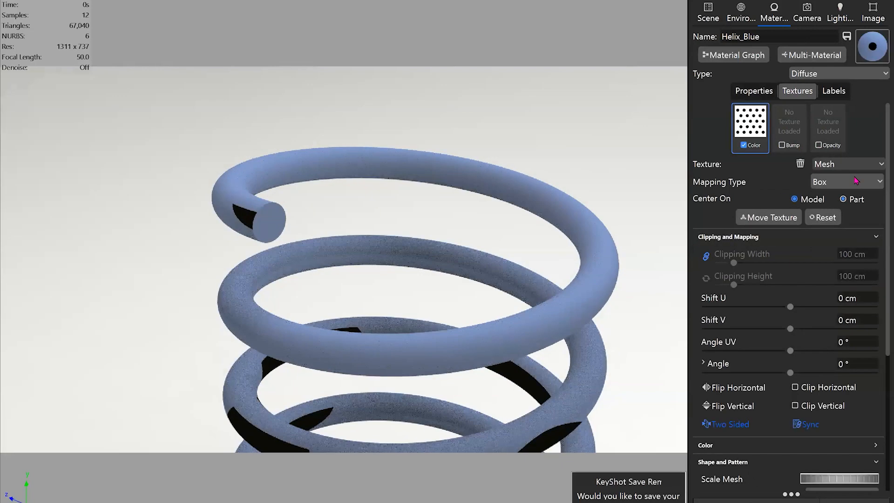
{"action": "left_click", "coordinate": [856, 183]}
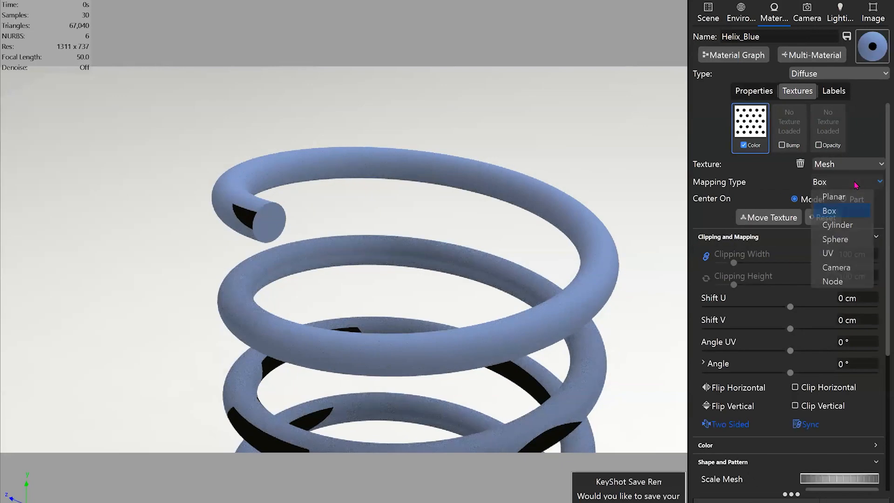
{"action": "left_click", "coordinate": [838, 254]}
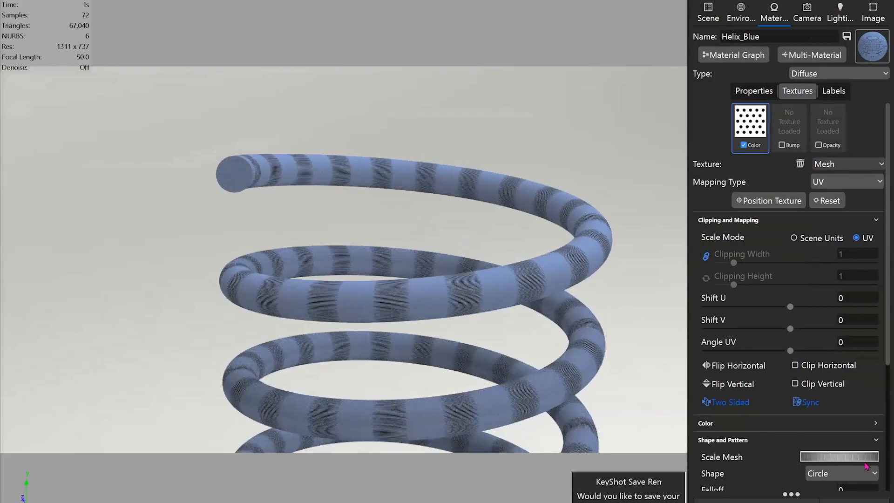
Enlarge the mesh texture's scale until separate dots fit on the upper end cap, and inspect the cap from several angles.
{"action": "left_click_drag", "start_coordinate": [867, 466], "coordinate": [849, 461]}
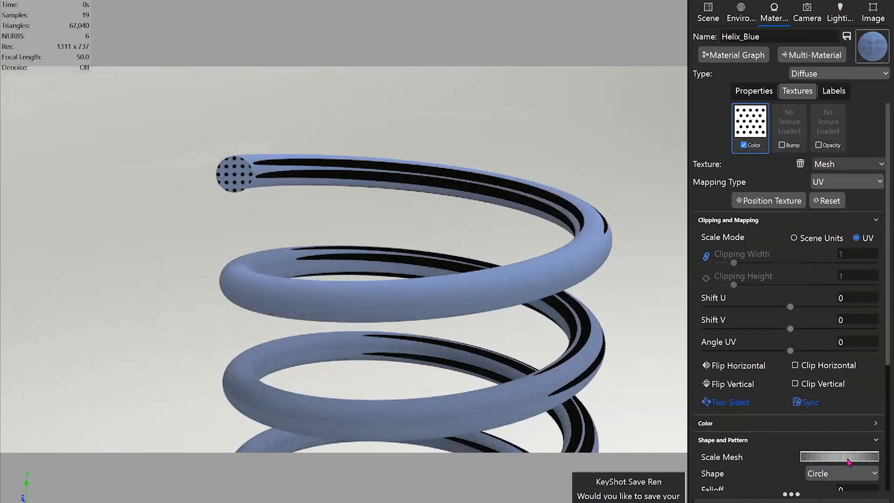
{"action": "left_click", "coordinate": [705, 384]}
{"action": "scroll", "coordinate": [370, 313], "scroll_direction": "up", "scroll_amount": 5}
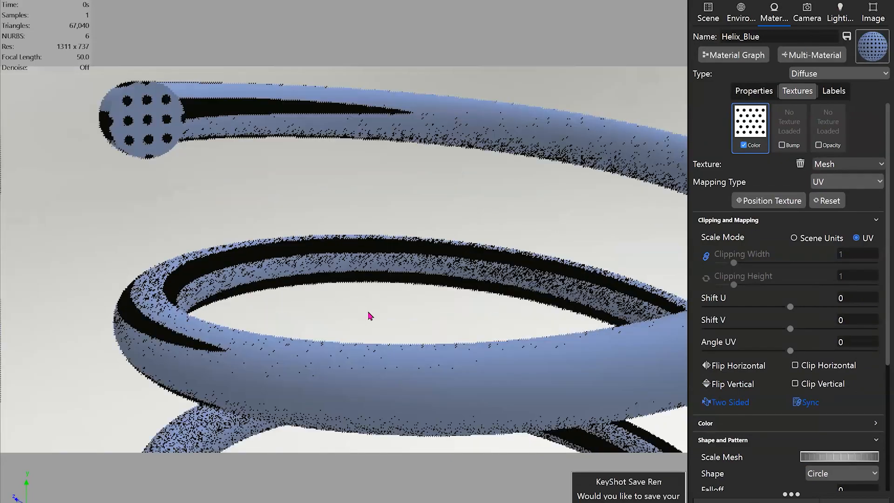
{"action": "scroll", "coordinate": [268, 239], "scroll_direction": "down", "scroll_amount": 6}
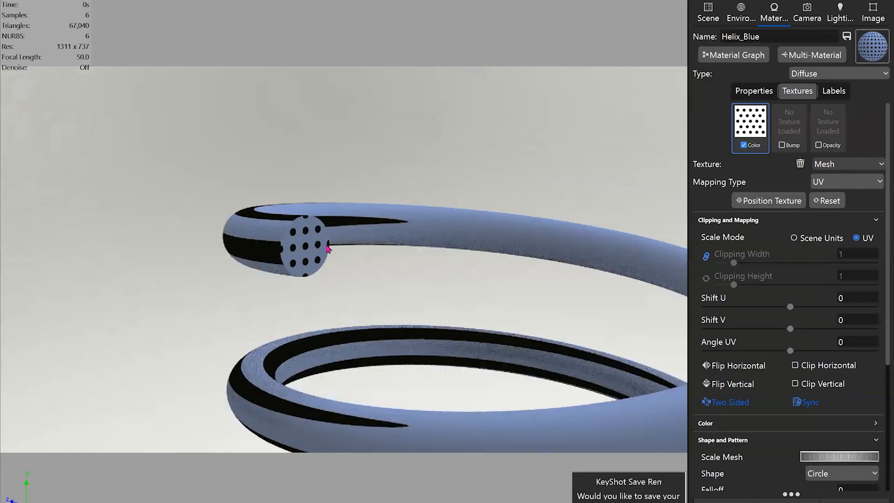
{"action": "left_click_drag", "start_coordinate": [325, 258], "coordinate": [285, 219]}
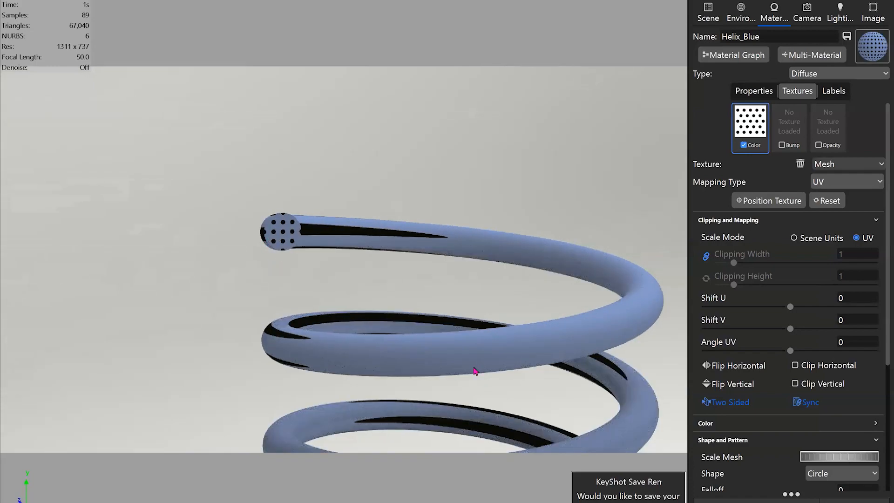
Open the end cap at the spring's lower end in the UV Unwrap tool and inspect its triangulated disc.
{"action": "left_click_drag", "start_coordinate": [475, 368], "coordinate": [497, 332]}
{"action": "scroll", "coordinate": [497, 332], "scroll_direction": "up", "scroll_amount": 10}
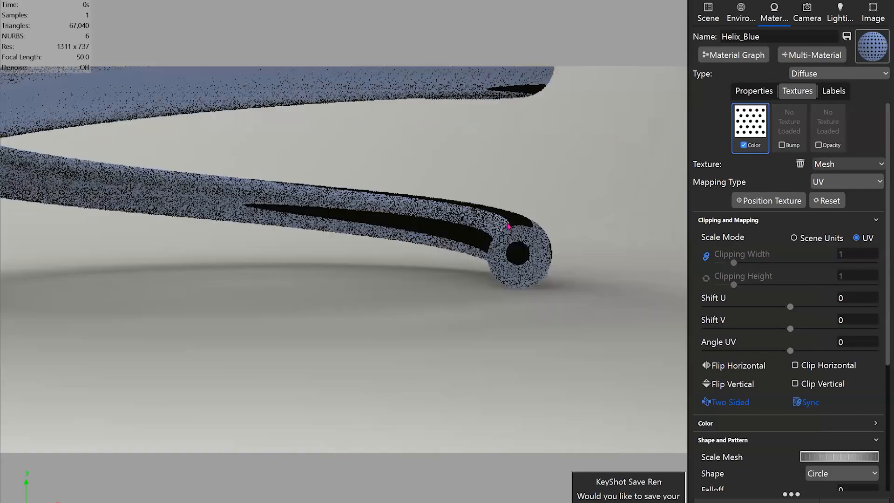
{"action": "left_click", "coordinate": [708, 12]}
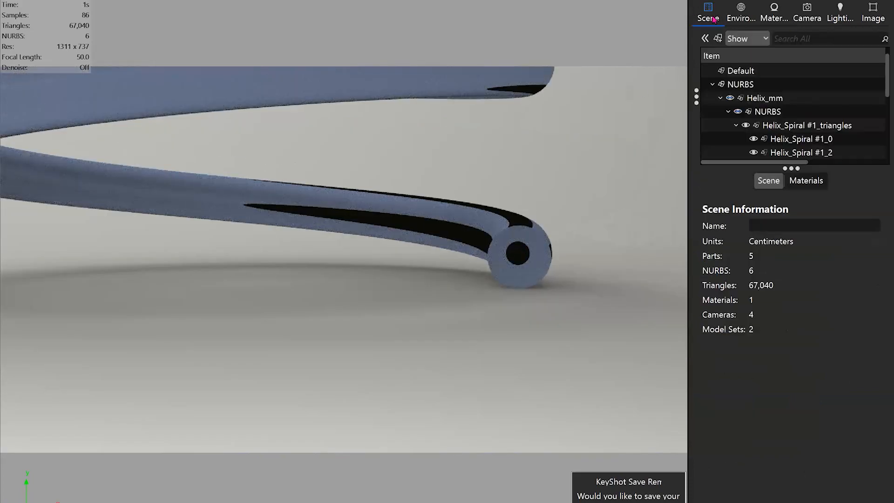
{"action": "left_click", "coordinate": [515, 258]}
{"action": "right_click", "coordinate": [513, 259]}
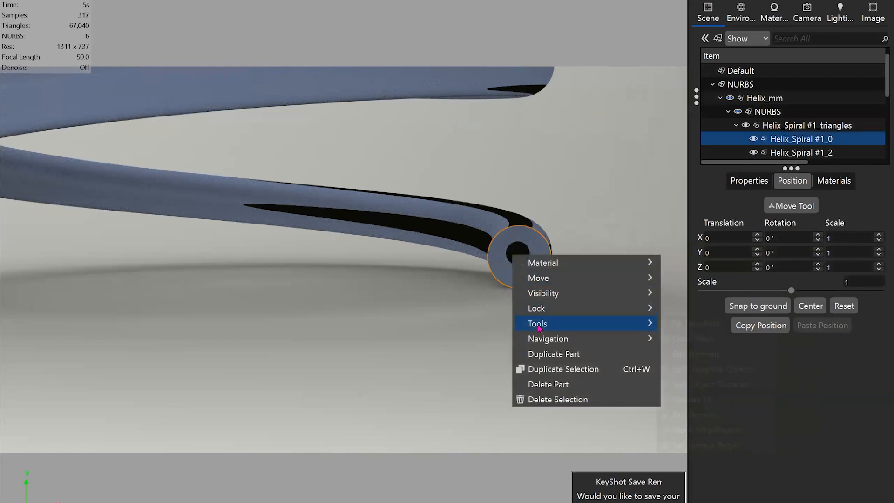
{"action": "mouse_move", "coordinate": [540, 323]}
{"action": "left_click", "coordinate": [694, 400]}
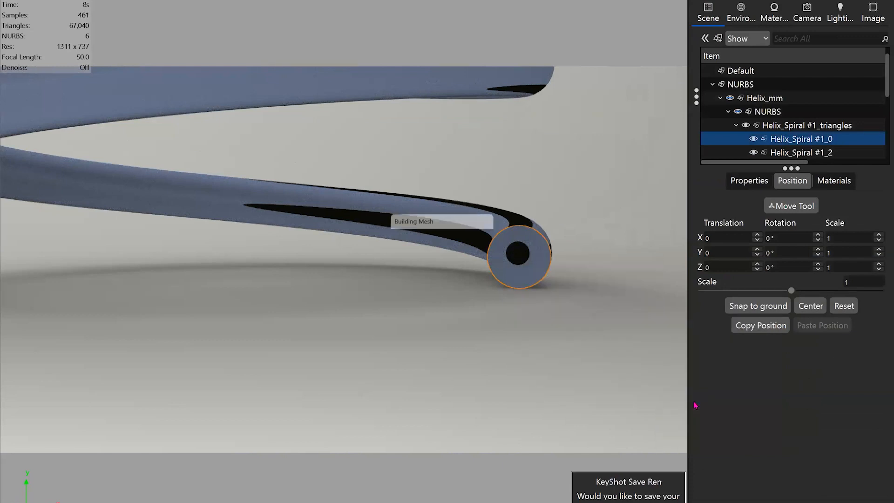
{"action": "left_click_drag", "start_coordinate": [572, 201], "coordinate": [567, 150]}
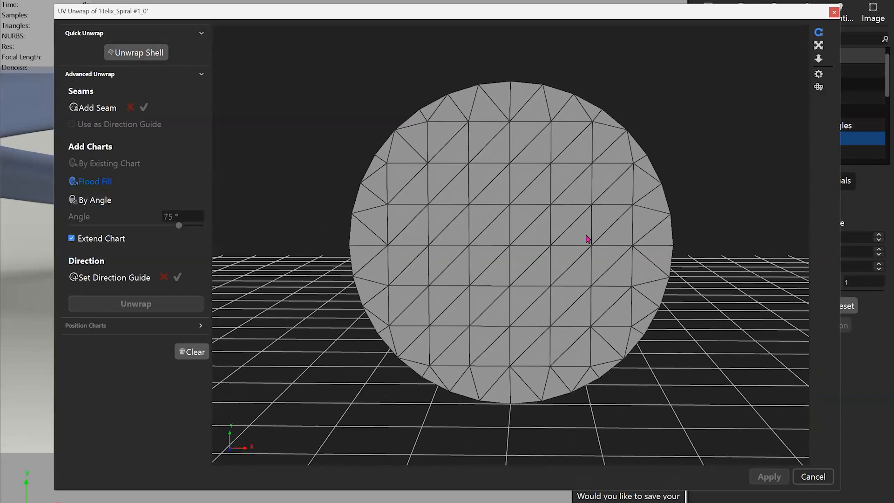
{"action": "left_click_drag", "start_coordinate": [436, 255], "coordinate": [568, 249]}
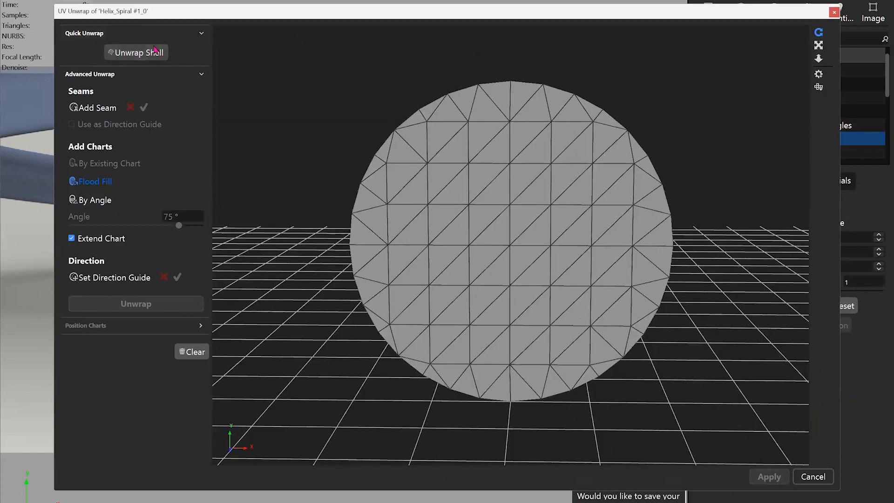
{"action": "left_click_drag", "start_coordinate": [561, 174], "coordinate": [566, 152]}
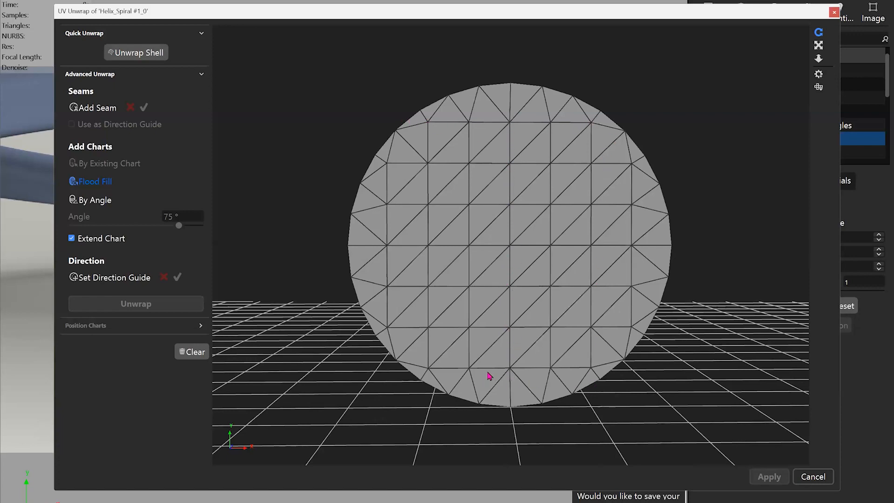
{"action": "left_click_drag", "start_coordinate": [489, 376], "coordinate": [194, 264]}
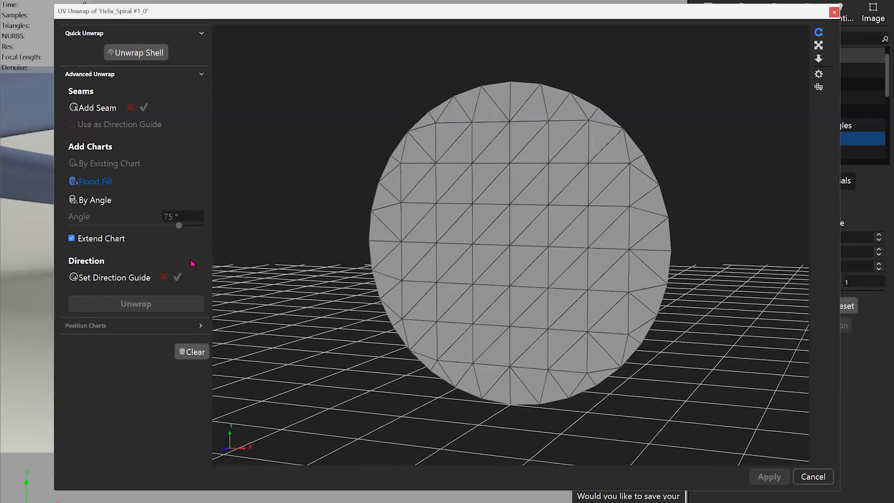
{"action": "left_click", "coordinate": [103, 279]}
{"action": "left_click_drag", "start_coordinate": [479, 328], "coordinate": [526, 373]}
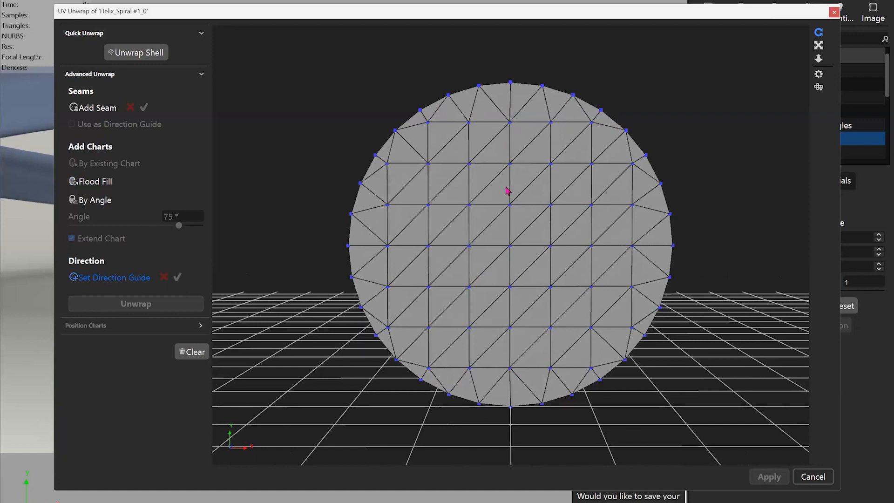
{"action": "left_click", "coordinate": [511, 370]}
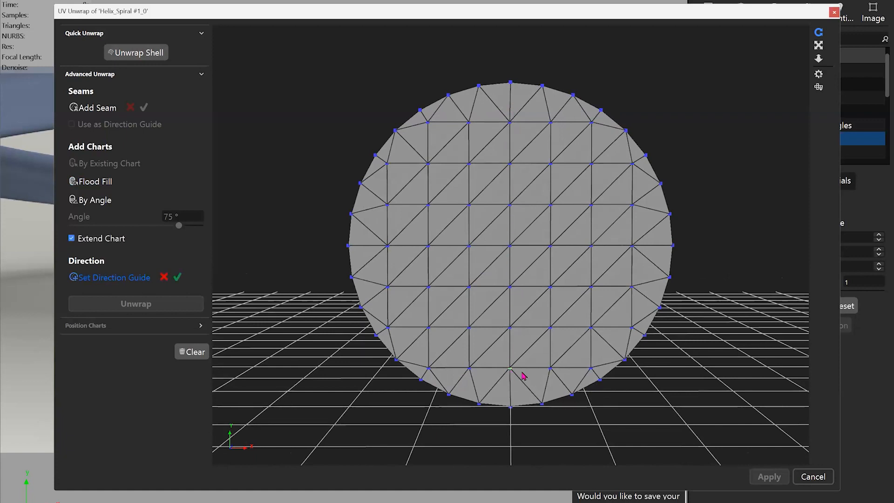
{"action": "mouse_move", "coordinate": [535, 355]}
{"action": "left_mouse_down"}
{"action": "mouse_move", "coordinate": [529, 373]}
{"action": "mouse_move", "coordinate": [516, 352]}
{"action": "mouse_move", "coordinate": [577, 373]}
{"action": "mouse_move", "coordinate": [545, 377]}
{"action": "mouse_move", "coordinate": [533, 365]}
{"action": "mouse_move", "coordinate": [546, 369]}
{"action": "left_mouse_up"}
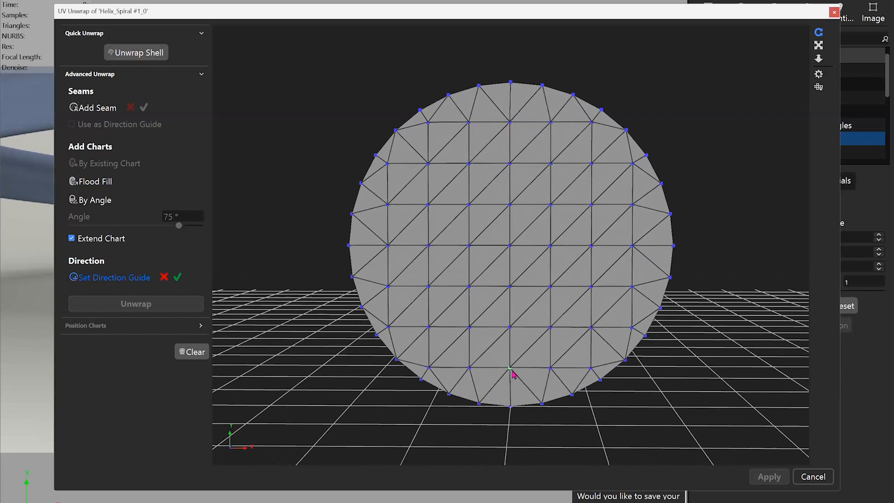
{"action": "left_click", "coordinate": [510, 123]}
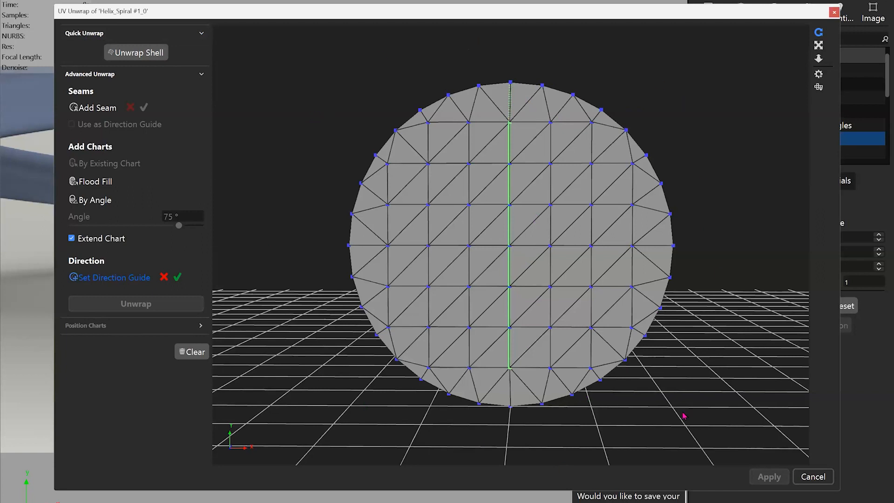
{"action": "left_click", "coordinate": [567, 261]}
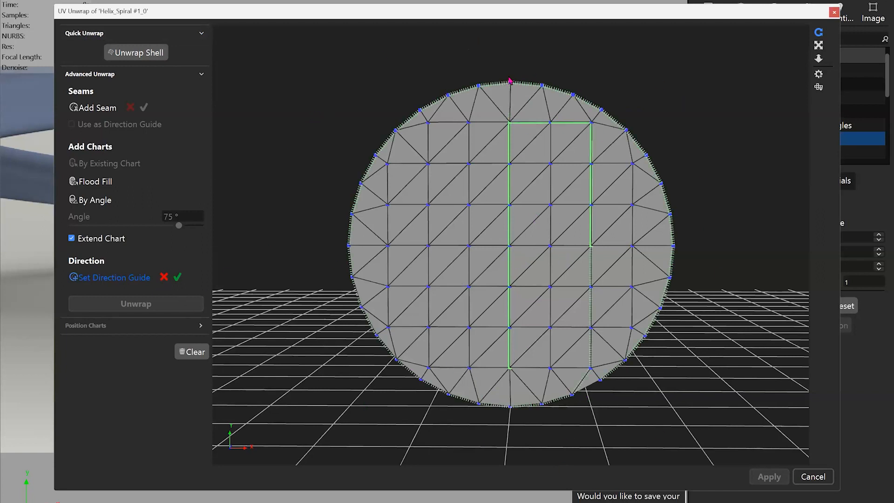
{"action": "left_click", "coordinate": [163, 277]}
Unwrap the whole disc as a flood-filled chart with a straight vertical direction guide through its center, between the outermost interior grid vertices.
{"action": "left_click", "coordinate": [139, 280]}
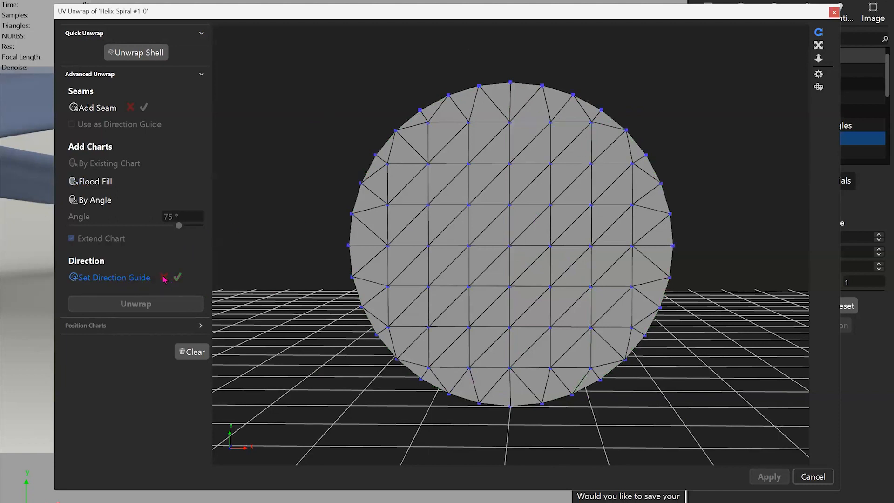
{"action": "left_click", "coordinate": [509, 369]}
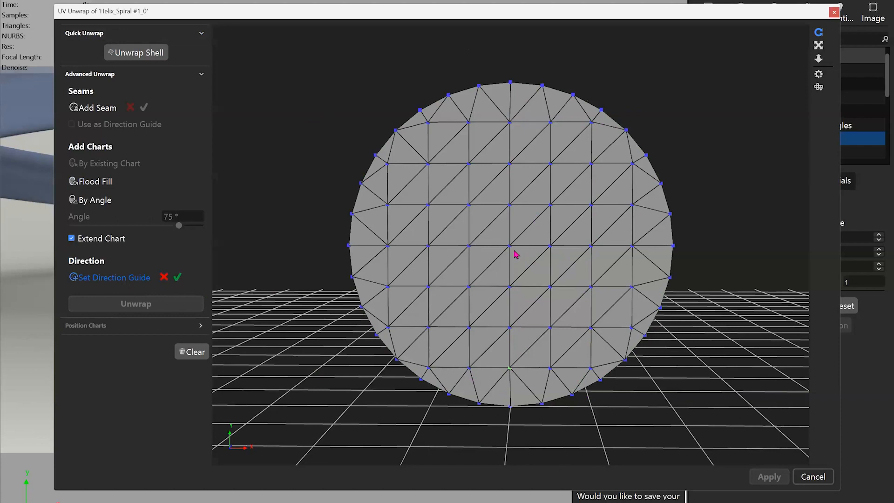
{"action": "left_click", "coordinate": [510, 123]}
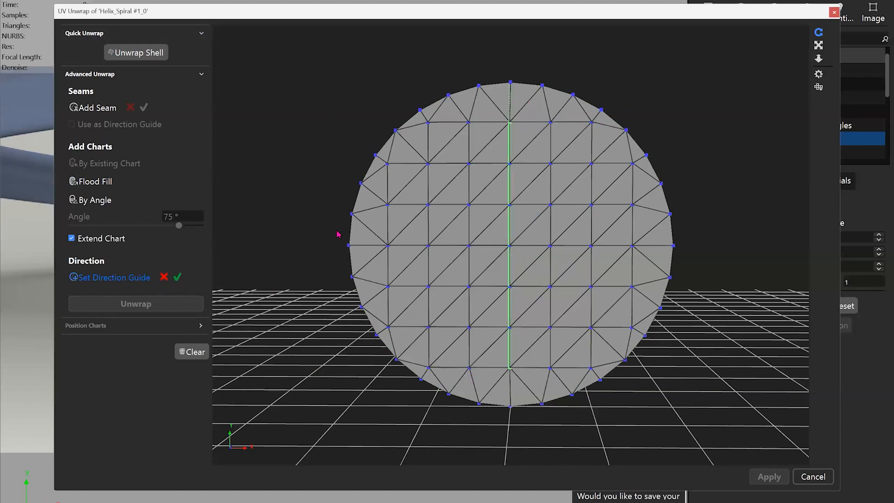
{"action": "left_click", "coordinate": [177, 277]}
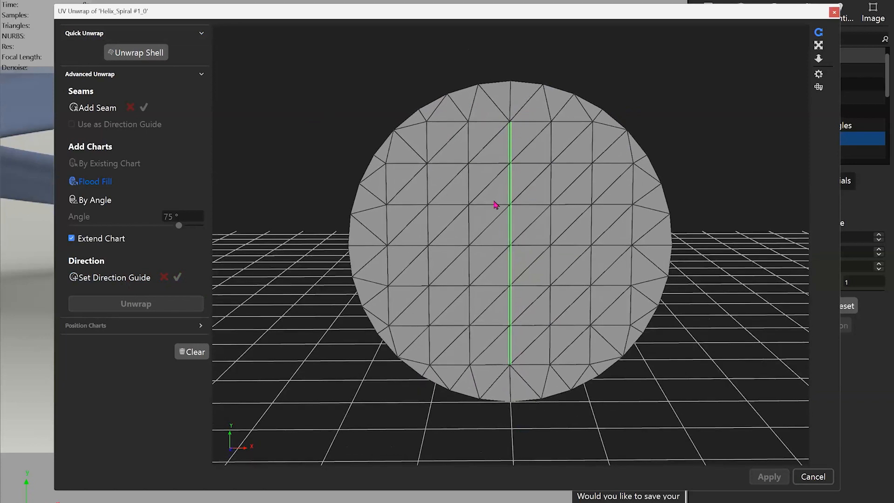
{"action": "left_click", "coordinate": [452, 267]}
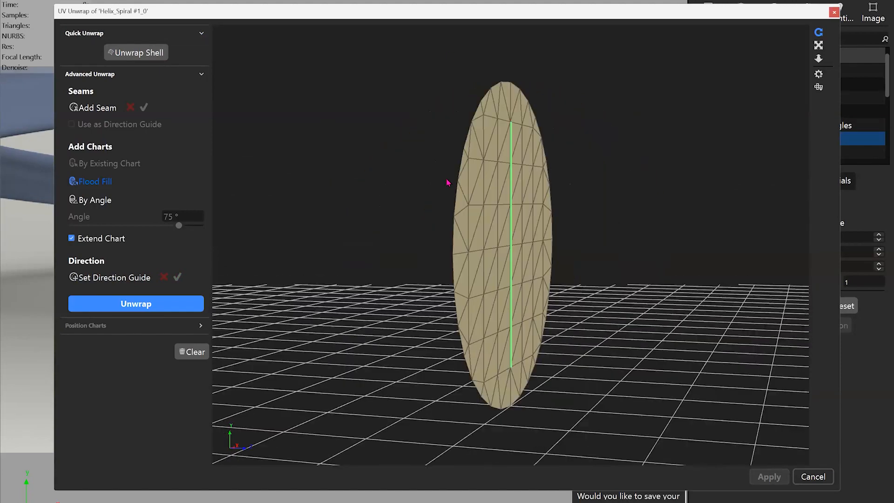
{"action": "left_click", "coordinate": [138, 305]}
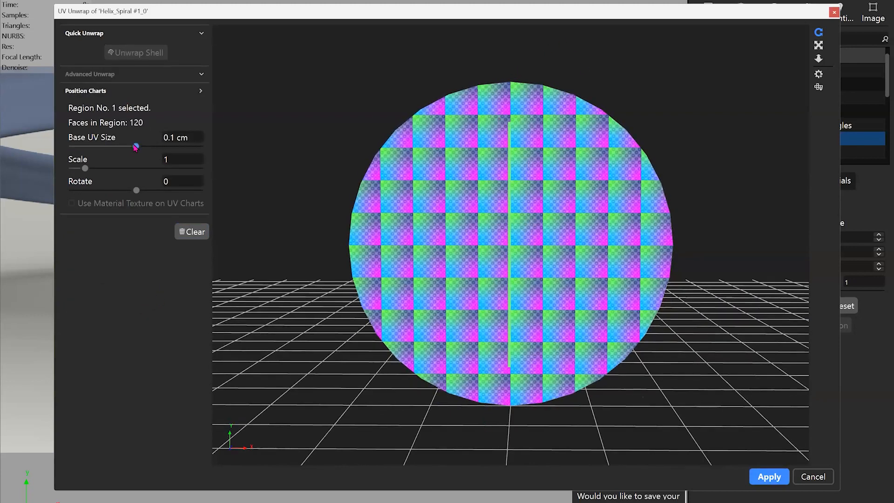
Try a Base UV Size of 0.108 cm on the disc and return the value to 0.1 cm.
{"action": "left_click_drag", "start_coordinate": [134, 150], "coordinate": [139, 150]}
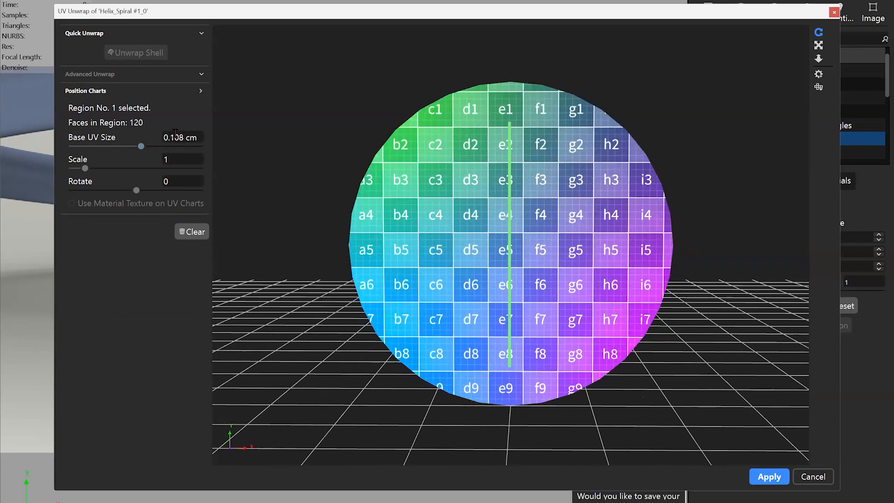
{"action": "left_click", "coordinate": [174, 135]}
{"action": "key", "text": "BackSpace"}
{"action": "key", "text": "BackSpace"}
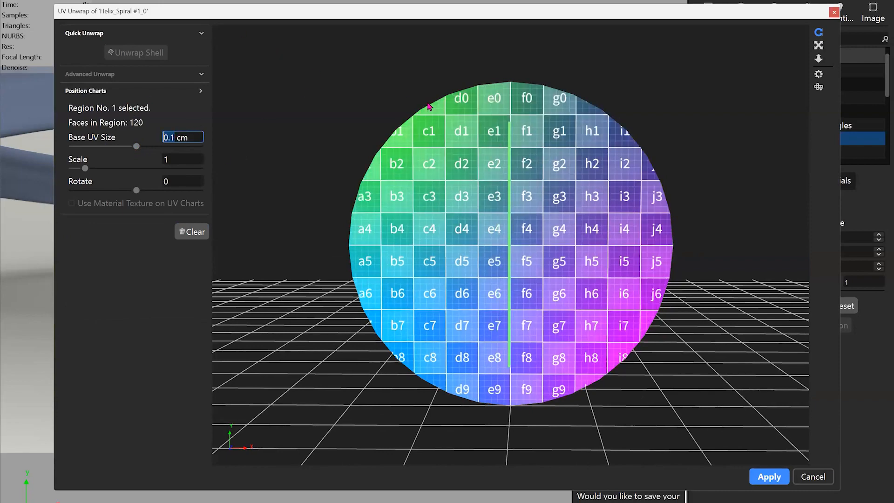
Check the disc's UV grid from other angles, apply the unwrap, and select the lower end cap to refresh its dots.
{"action": "left_click_drag", "start_coordinate": [464, 183], "coordinate": [392, 186]}
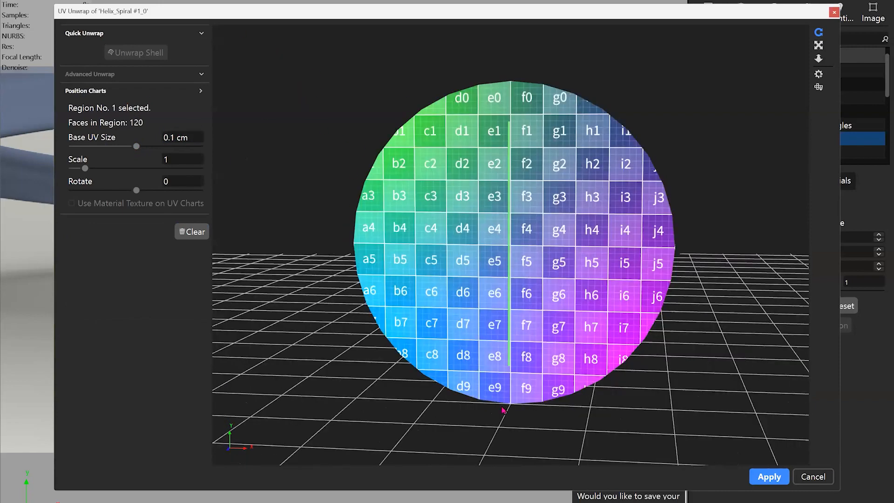
{"action": "left_click_drag", "start_coordinate": [521, 237], "coordinate": [525, 277]}
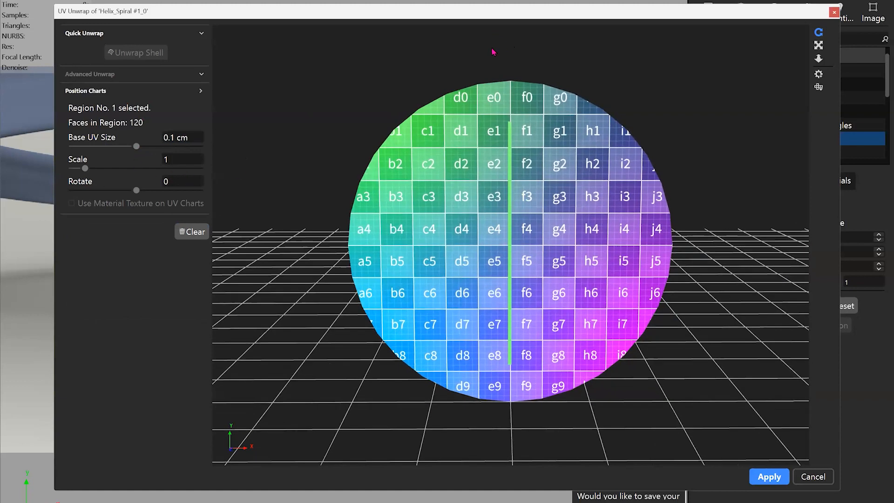
{"action": "left_click", "coordinate": [769, 477]}
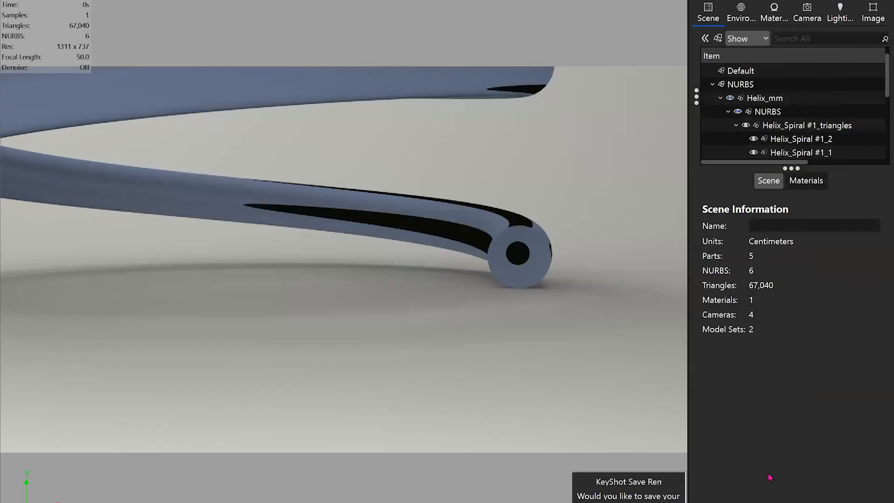
{"action": "left_click", "coordinate": [525, 280]}
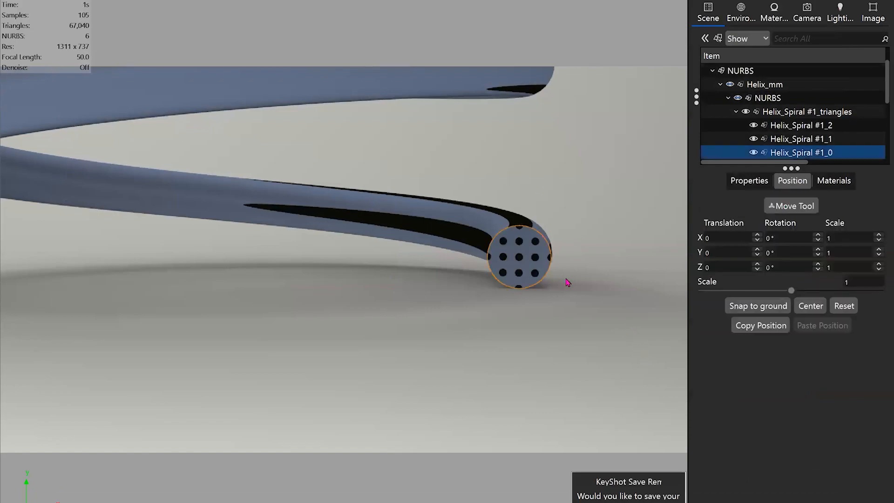
Compare the dots on the spring's upper end cap with the texture along the coil body from several angles.
{"action": "left_click_drag", "start_coordinate": [450, 291], "coordinate": [272, 224]}
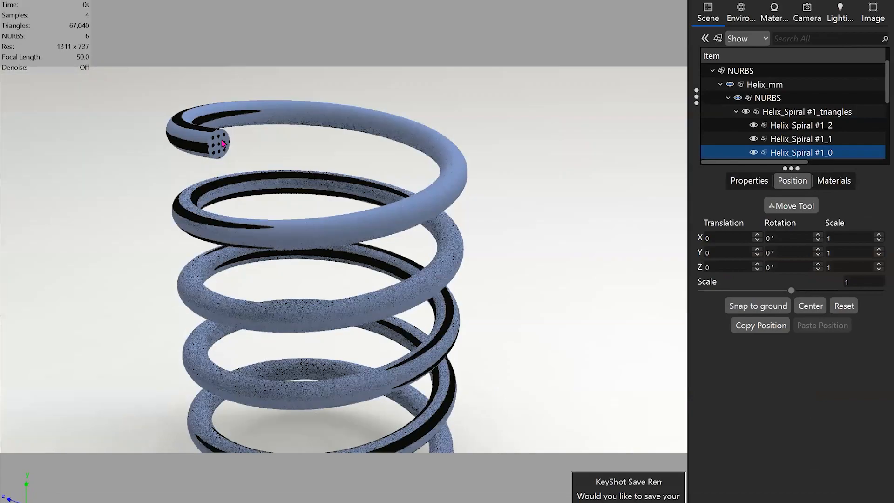
{"action": "left_click", "coordinate": [271, 223]}
{"action": "left_click_drag", "start_coordinate": [361, 213], "coordinate": [294, 164]}
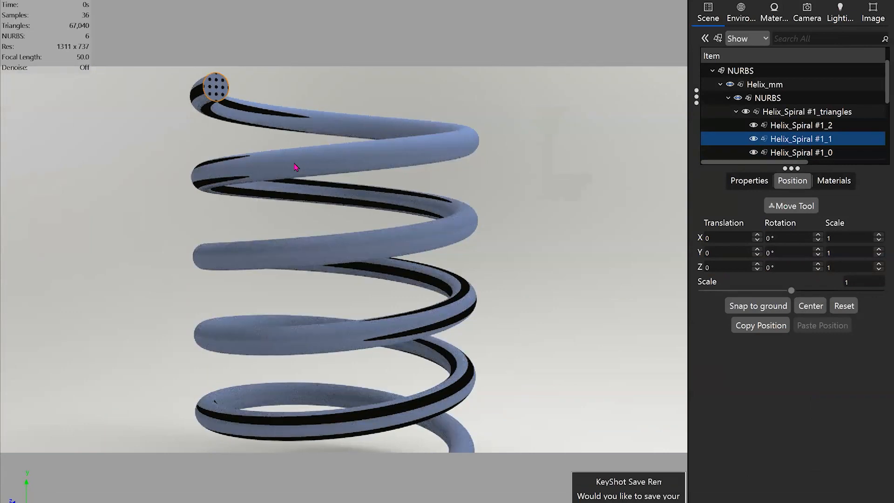
{"action": "left_click", "coordinate": [295, 167]}
{"action": "left_click_drag", "start_coordinate": [260, 140], "coordinate": [232, 188]}
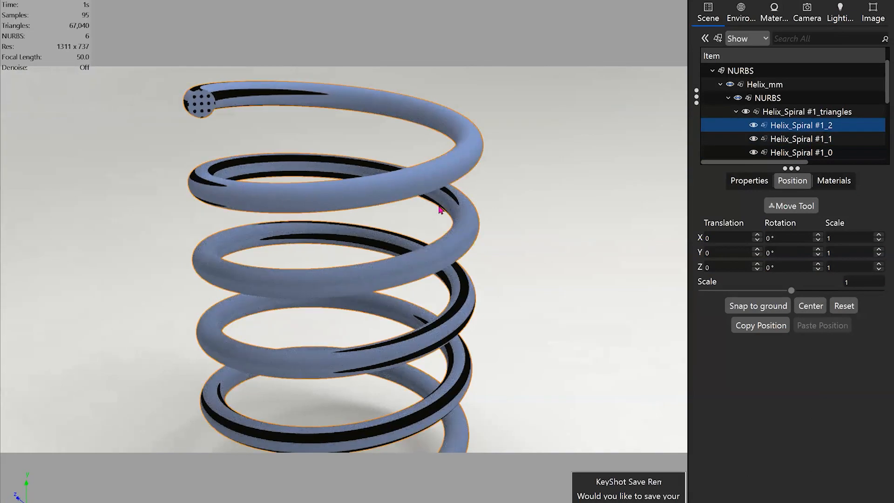
{"action": "left_click_drag", "start_coordinate": [440, 209], "coordinate": [435, 168]}
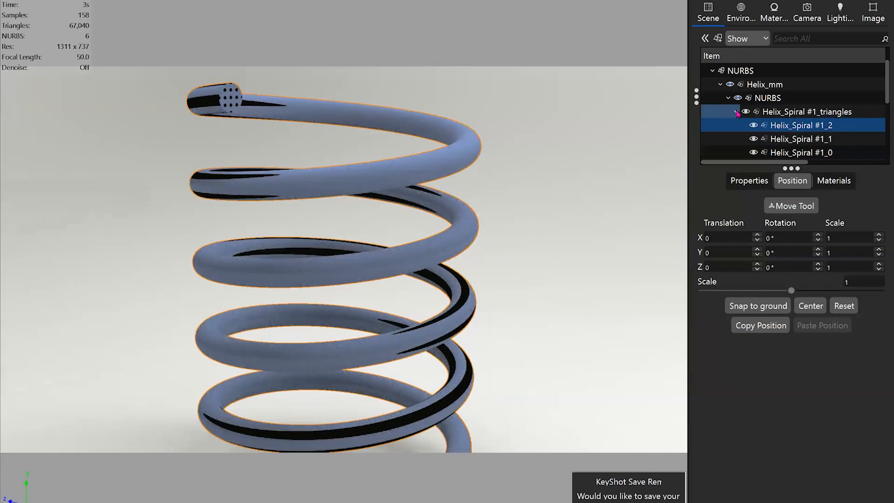
Collapse the Helix_Spiral #1_triangles group, show the Helix_Spiral part while keeping Helix_Spiral #1 hidden, and select Helix_Spiral.
{"action": "left_click", "coordinate": [736, 112]}
{"action": "left_click", "coordinate": [743, 140]}
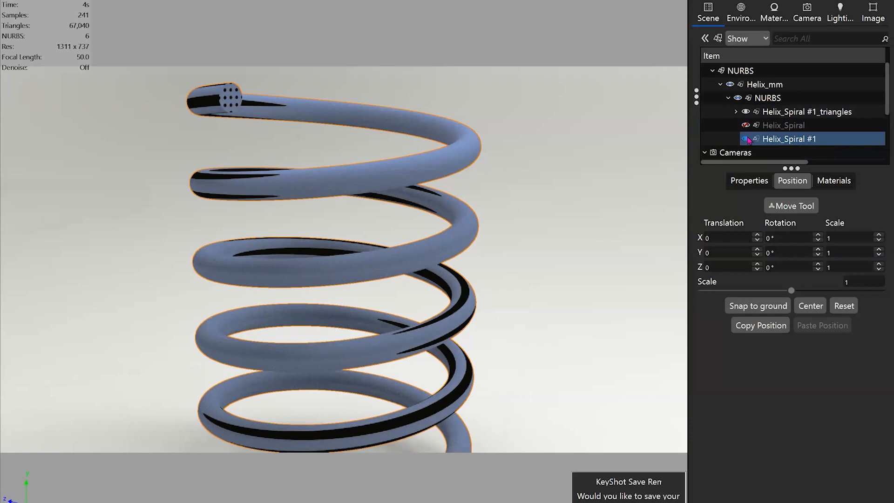
{"action": "left_click", "coordinate": [746, 139]}
{"action": "left_click", "coordinate": [779, 114]}
{"action": "right_click", "coordinate": [778, 125]}
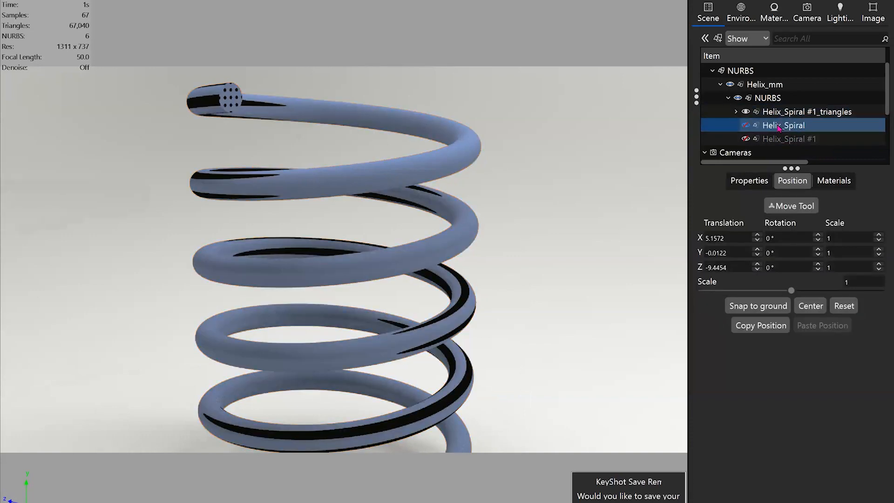
{"action": "left_click", "coordinate": [644, 123]}
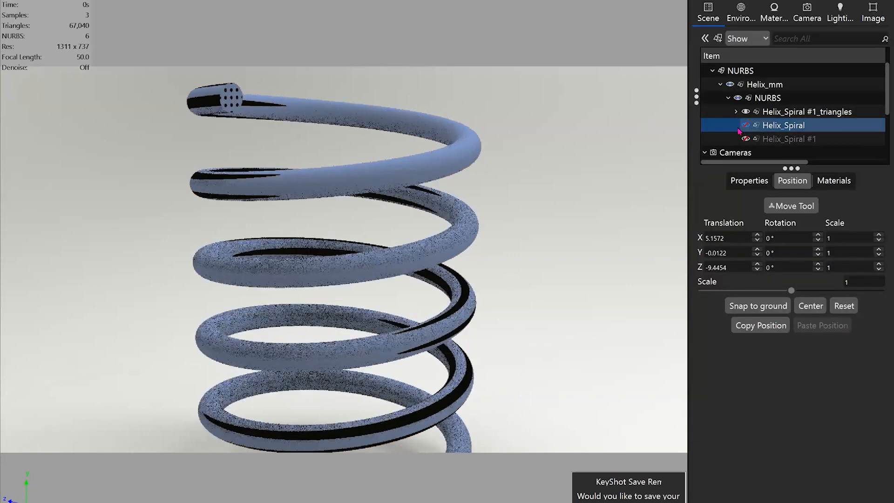
{"action": "left_click", "coordinate": [746, 139]}
{"action": "left_click", "coordinate": [746, 139]}
{"action": "left_click", "coordinate": [784, 126]}
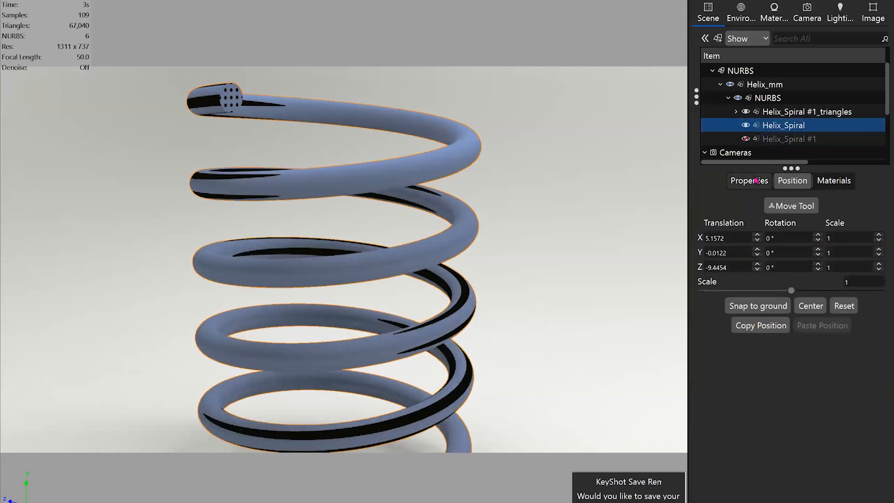
Preview a re-tessellation of Helix_Spiral at quality 0.35 as a wireframe and leave the settings without applying it.
{"action": "left_click", "coordinate": [756, 181]}
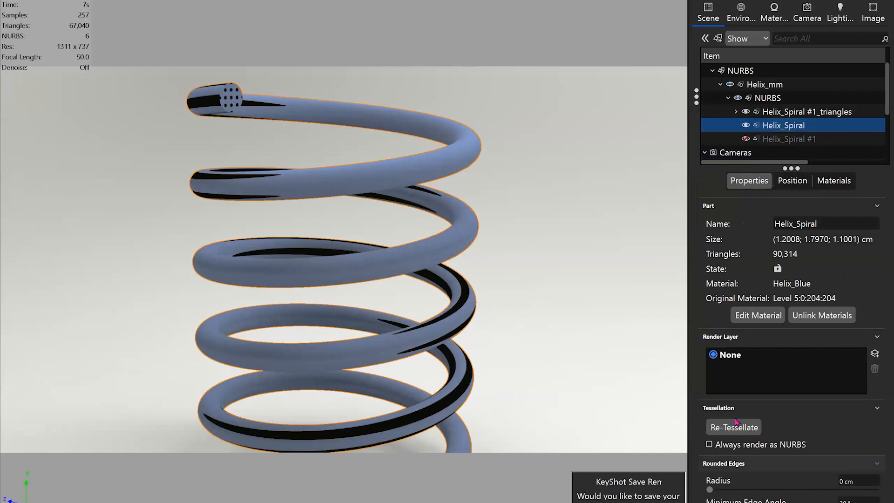
{"action": "left_click", "coordinate": [734, 427]}
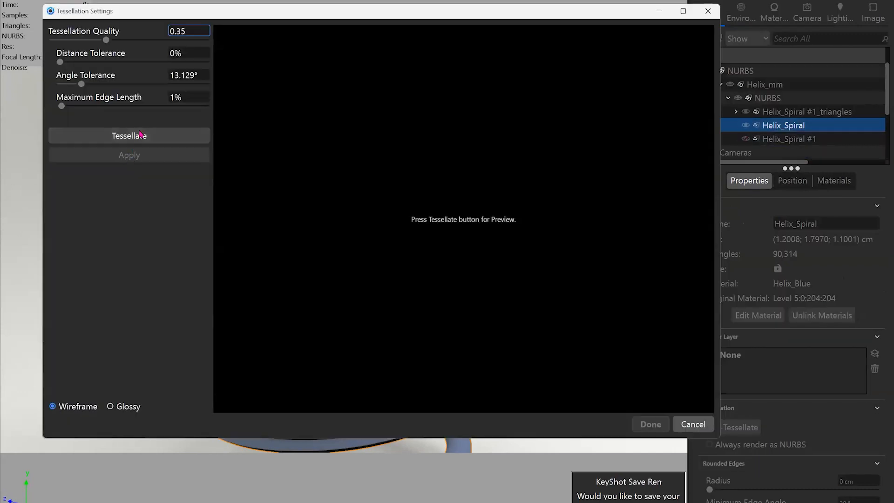
{"action": "left_click", "coordinate": [139, 136]}
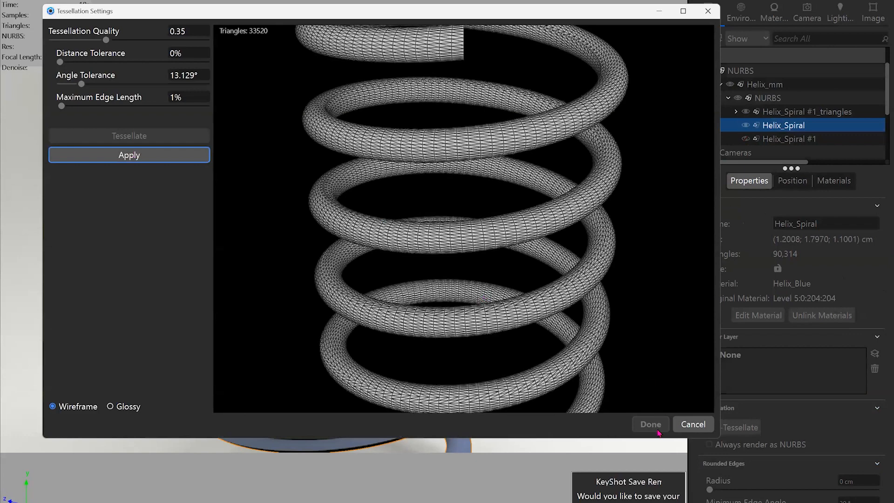
{"action": "left_click", "coordinate": [650, 424]}
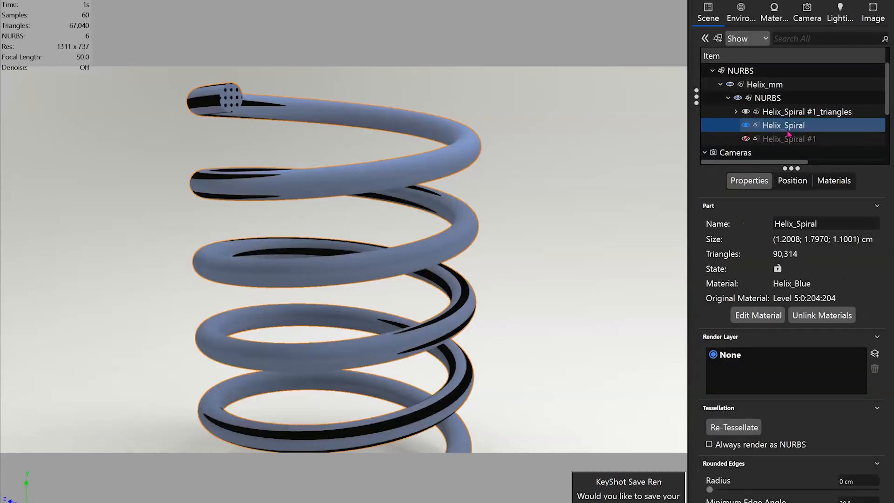
Expand the Helix_Spiral #1_triangles group and hide its parts Helix_Spiral #1_2 and Helix_Spiral #1_1.
{"action": "left_click", "coordinate": [739, 114]}
{"action": "left_click", "coordinate": [736, 113]}
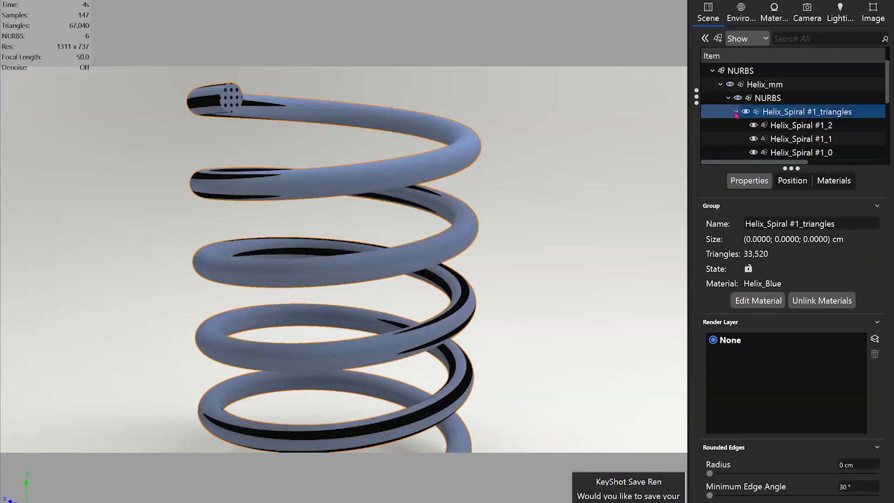
{"action": "left_click", "coordinate": [813, 142]}
{"action": "left_click", "coordinate": [816, 150]}
{"action": "scroll", "coordinate": [828, 126], "scroll_direction": "down", "scroll_amount": 2}
{"action": "scroll", "coordinate": [821, 115], "scroll_direction": "up", "scroll_amount": 1}
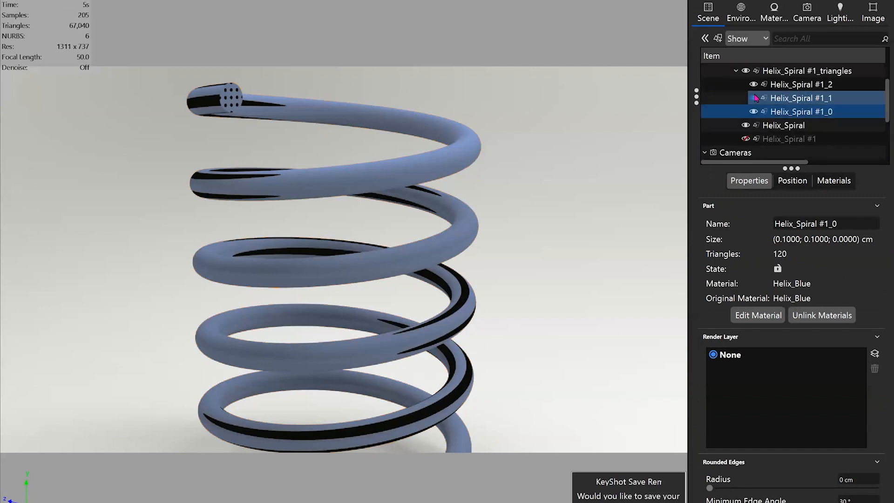
{"action": "left_click", "coordinate": [754, 99]}
{"action": "left_click", "coordinate": [753, 98]}
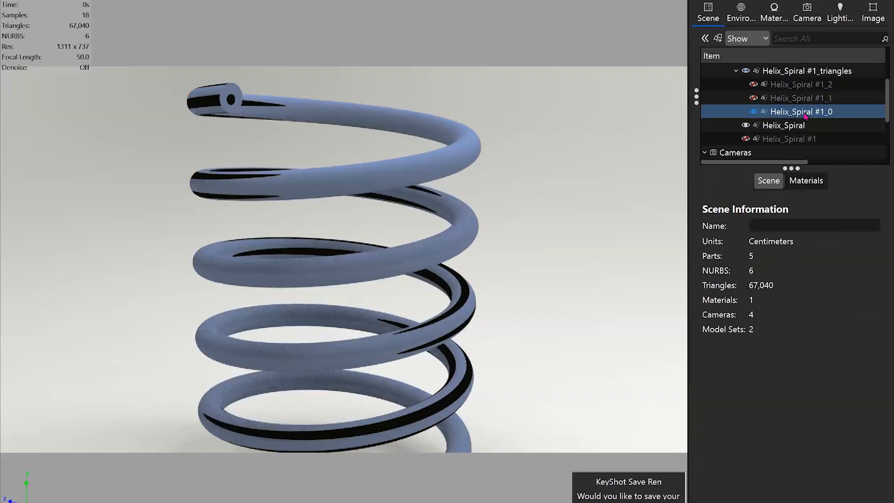
Toggle the visibility of Helix_Spiral to check what Helix_Spiral #1_0 shows on its own.
{"action": "left_click", "coordinate": [787, 111]}
{"action": "double_click", "coordinate": [745, 126]}
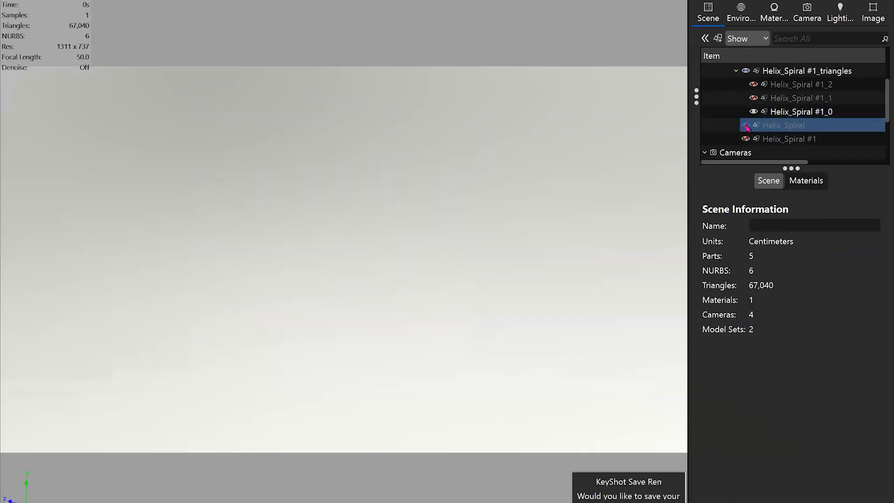
{"action": "left_click", "coordinate": [708, 12]}
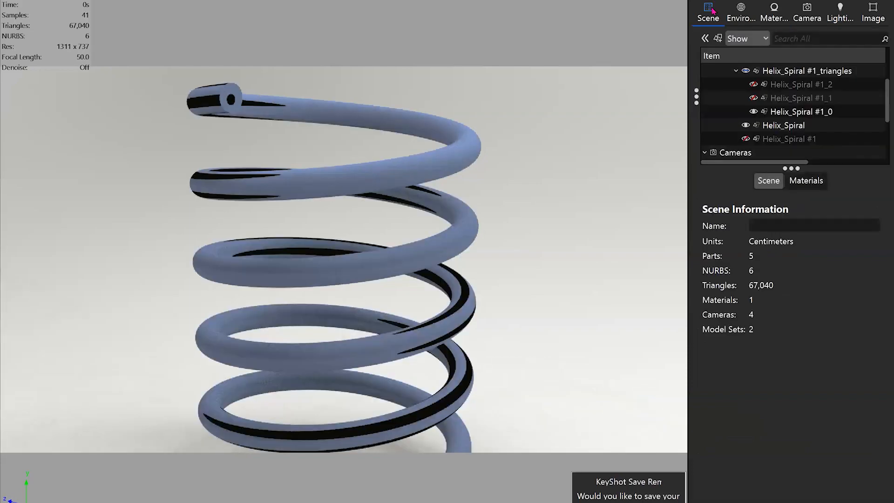
{"action": "left_click", "coordinate": [787, 112]}
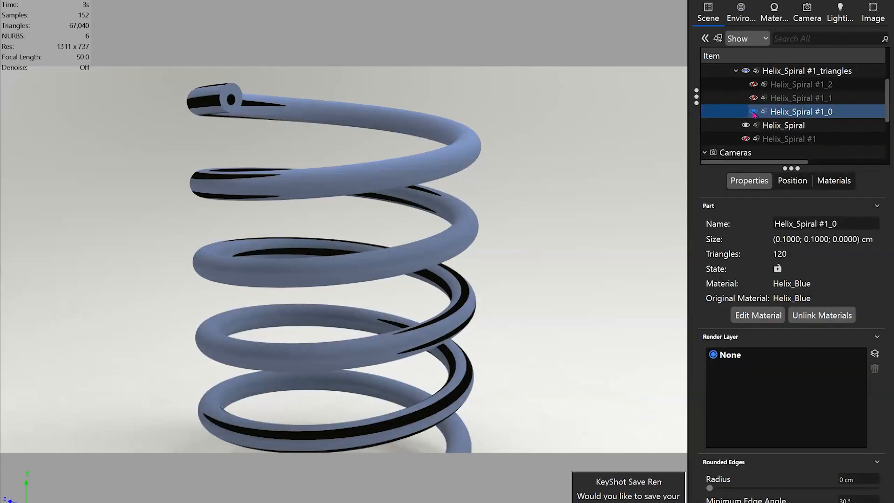
{"action": "left_click", "coordinate": [745, 125]}
{"action": "left_click", "coordinate": [777, 113]}
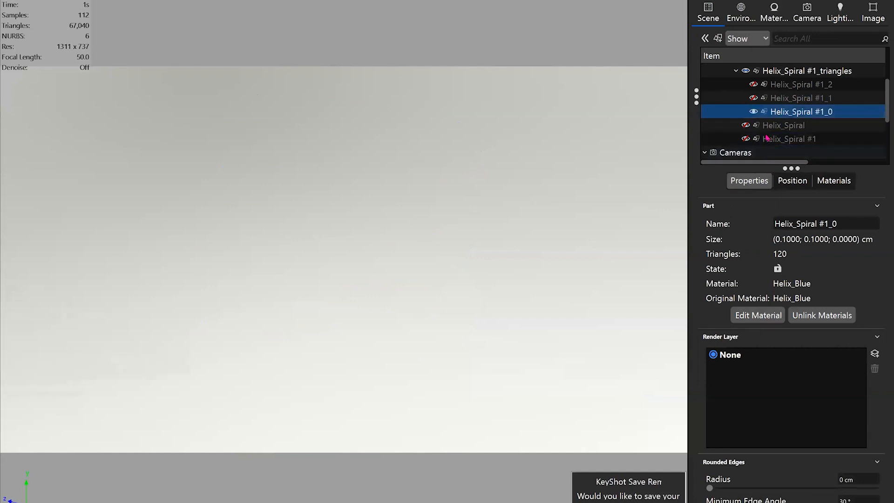
{"action": "left_click", "coordinate": [756, 125]}
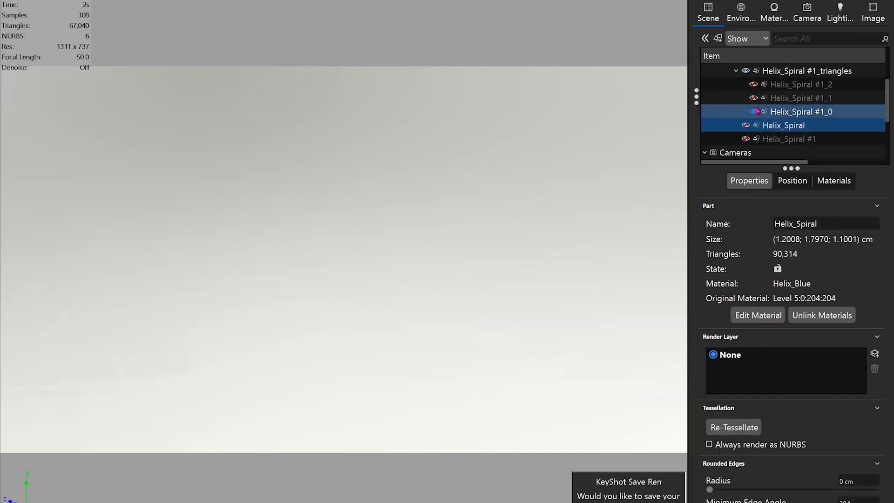
Hide Helix_Spiral #1_0 and make the Helix_Spiral and Helix_Spiral #1 parts visible.
{"action": "left_click", "coordinate": [756, 110]}
{"action": "left_click", "coordinate": [753, 112]}
{"action": "left_click", "coordinate": [755, 127]}
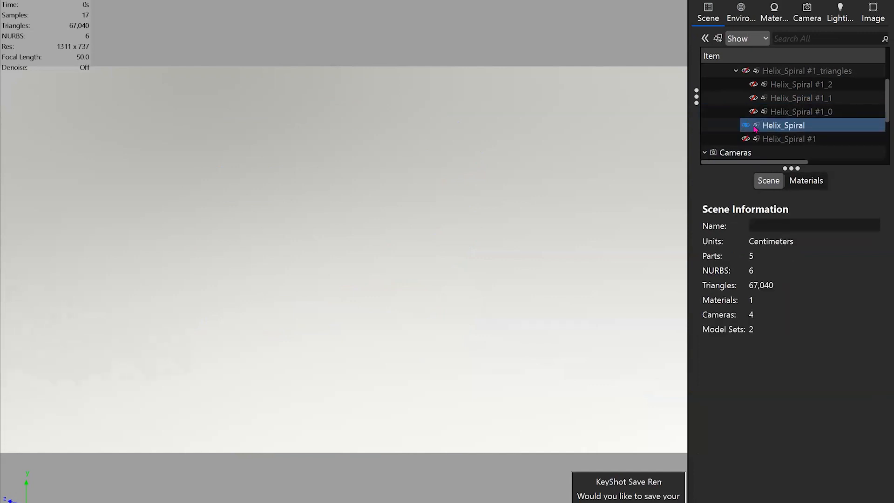
{"action": "left_click", "coordinate": [779, 139]}
{"action": "left_click", "coordinate": [746, 129]}
{"action": "left_click", "coordinate": [744, 139]}
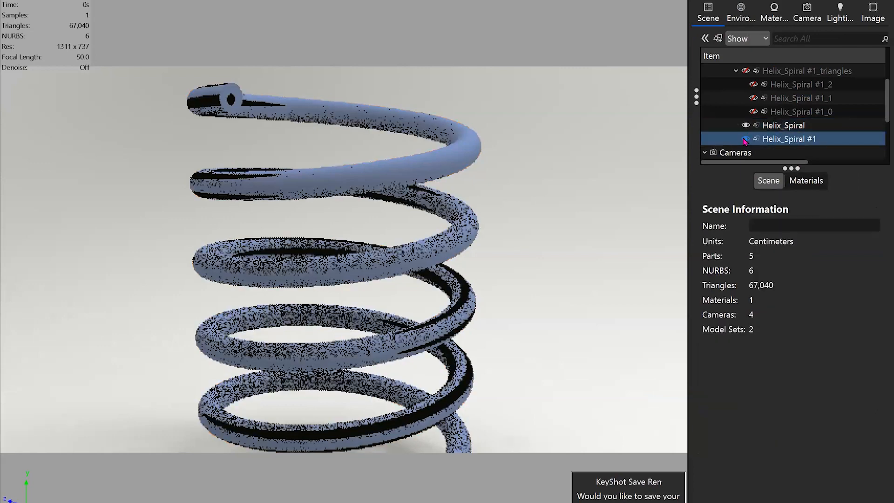
{"action": "left_click", "coordinate": [746, 125]}
{"action": "left_click", "coordinate": [746, 126]}
{"action": "left_click", "coordinate": [745, 125]}
{"action": "left_click", "coordinate": [746, 138]}
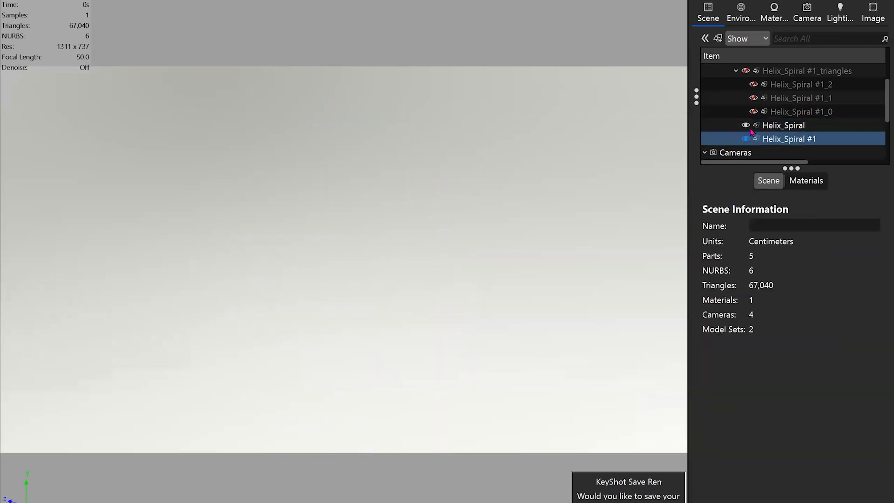
Open the Helix_Spiral part in the UV Unwrap tool and bring the upper coil end and its cap into close view.
{"action": "left_click", "coordinate": [403, 154]}
{"action": "right_click", "coordinate": [411, 173]}
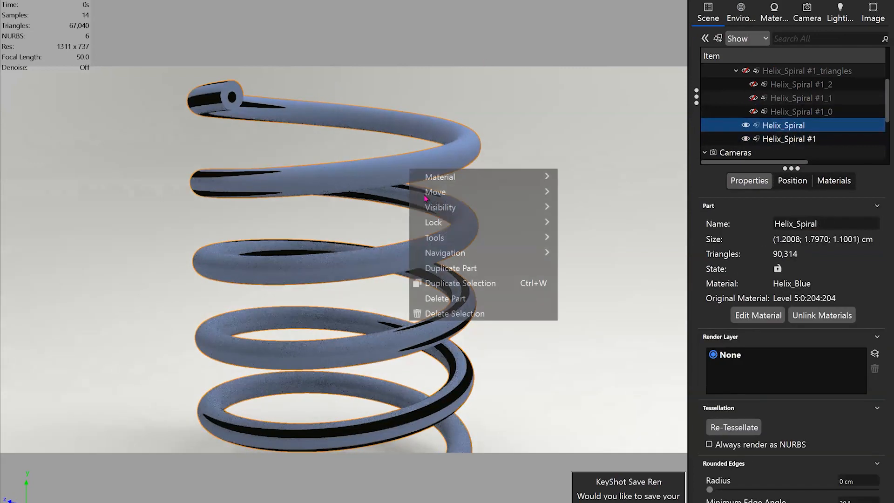
{"action": "mouse_move", "coordinate": [541, 237]}
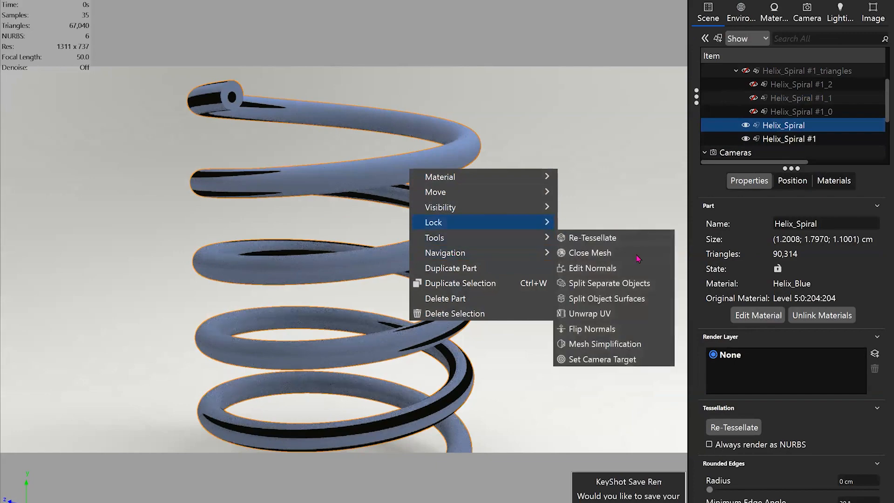
{"action": "left_click", "coordinate": [608, 314]}
{"action": "left_click_drag", "start_coordinate": [364, 148], "coordinate": [530, 300]}
{"action": "scroll", "coordinate": [515, 256], "scroll_direction": "up", "scroll_amount": 5}
{"action": "left_click_drag", "start_coordinate": [521, 251], "coordinate": [495, 245]}
{"action": "scroll", "coordinate": [418, 223], "scroll_direction": "up", "scroll_amount": 5}
{"action": "left_click_drag", "start_coordinate": [418, 220], "coordinate": [331, 178]}
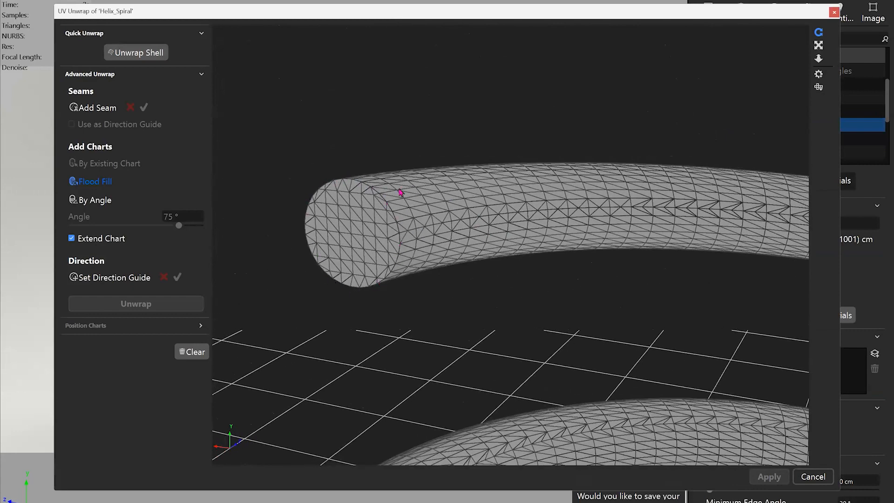
{"action": "left_click_drag", "start_coordinate": [401, 192], "coordinate": [461, 177]}
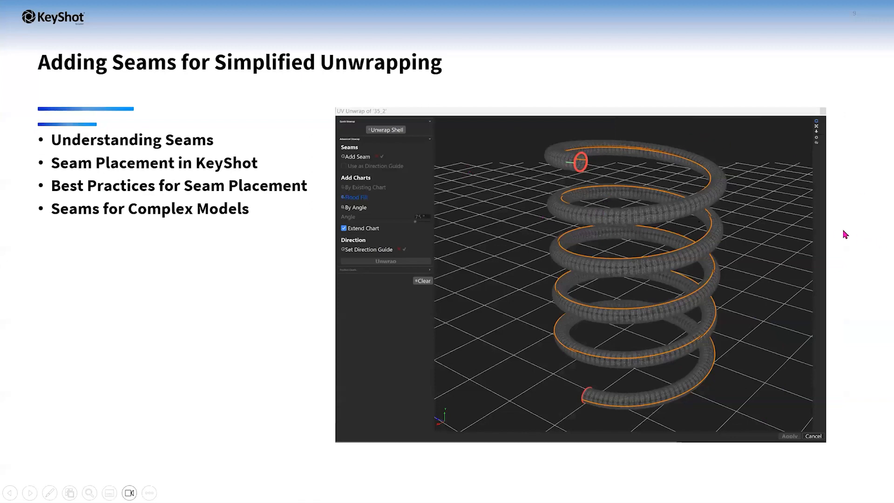
Return from the slides to KeyShot and examine the rim between the end cap and the tube from several angles.
{"action": "key", "text": "alt+Tab"}
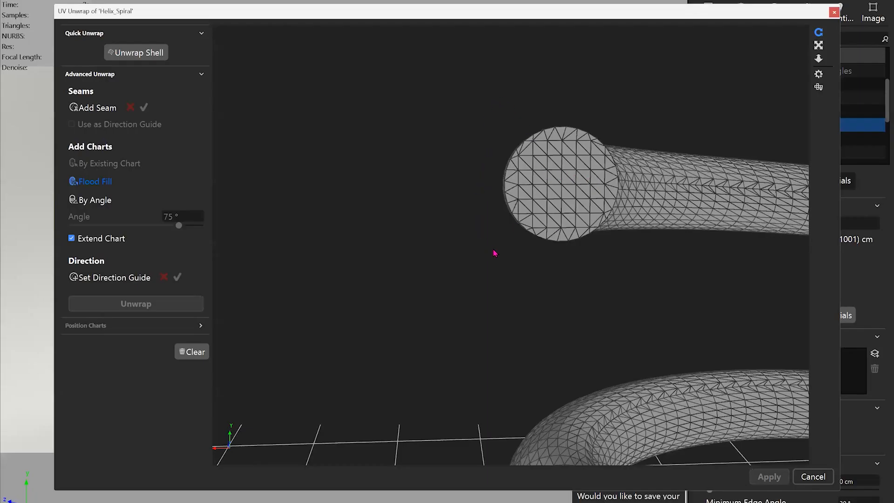
{"action": "left_click_drag", "start_coordinate": [638, 264], "coordinate": [425, 232]}
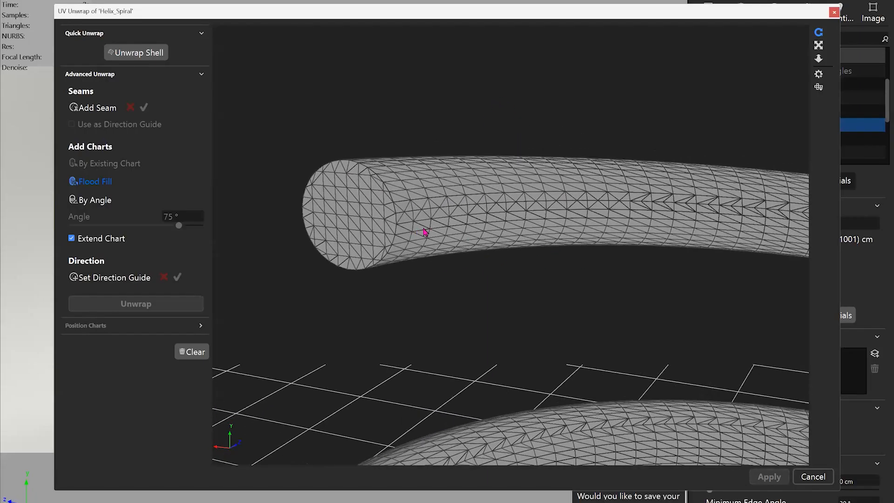
{"action": "left_click_drag", "start_coordinate": [591, 220], "coordinate": [514, 119]}
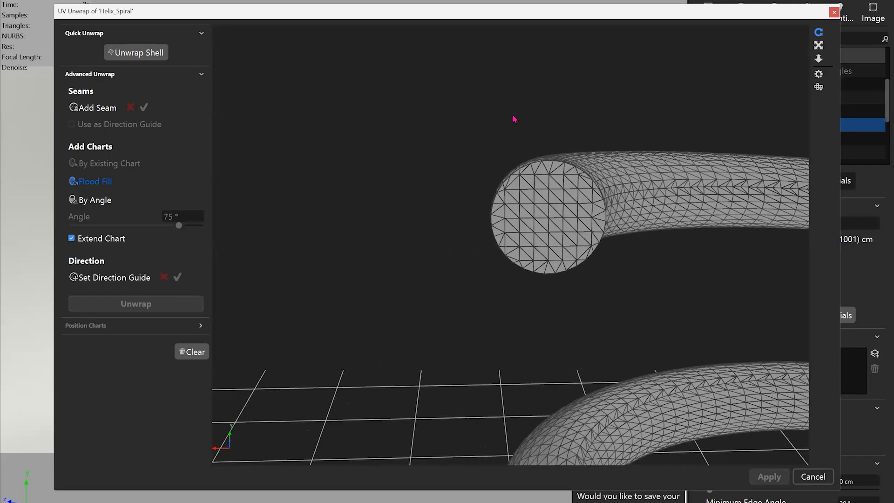
{"action": "left_click_drag", "start_coordinate": [572, 227], "coordinate": [562, 315]}
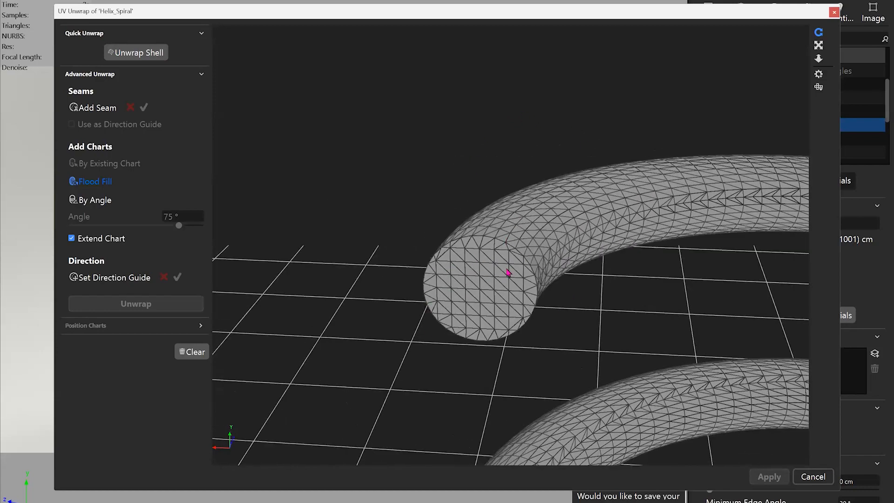
{"action": "left_click_drag", "start_coordinate": [507, 264], "coordinate": [465, 218]}
Add a closed seam loop around the rim of the upper end cap, without using it as a direction guide.
{"action": "left_click", "coordinate": [99, 107]}
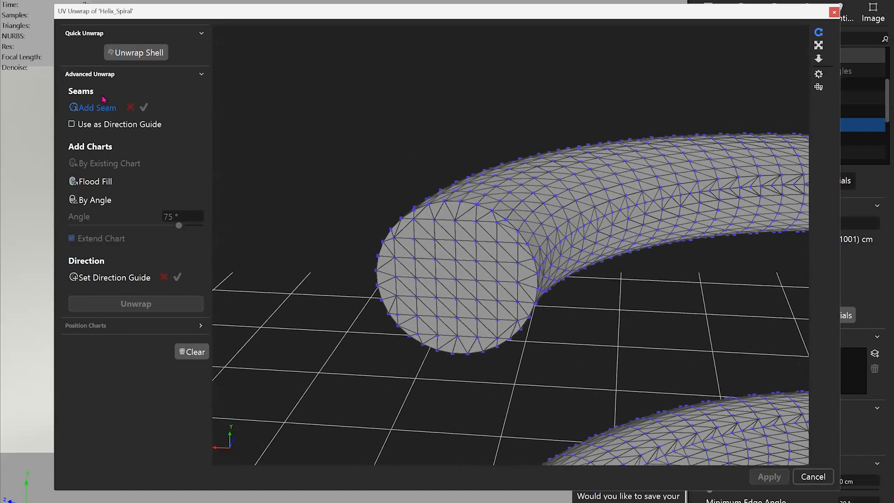
{"action": "scroll", "coordinate": [535, 261], "scroll_direction": "up", "scroll_amount": 5}
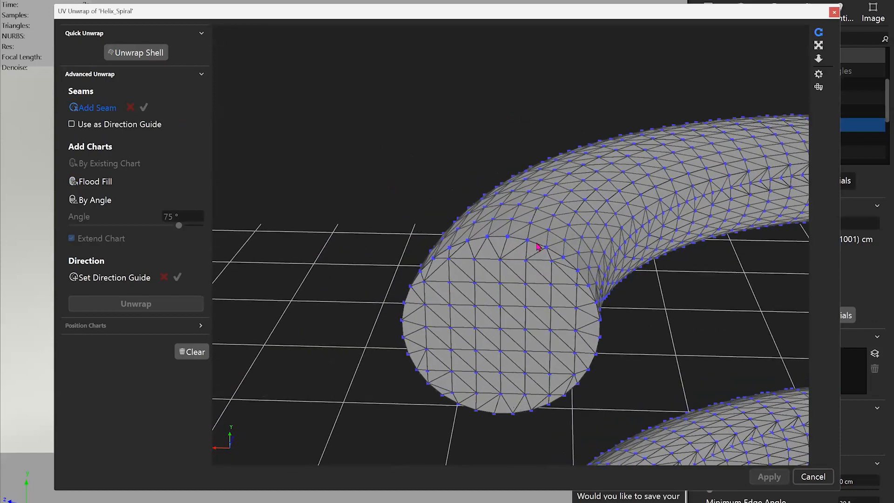
{"action": "left_click_drag", "start_coordinate": [502, 250], "coordinate": [421, 204]}
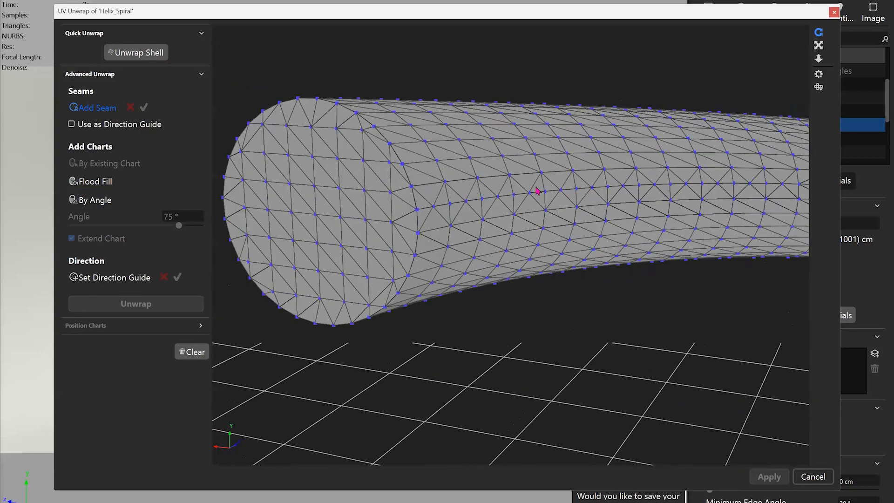
{"action": "left_click", "coordinate": [417, 210]}
{"action": "middle_click_drag", "start_coordinate": [426, 234], "coordinate": [488, 201]}
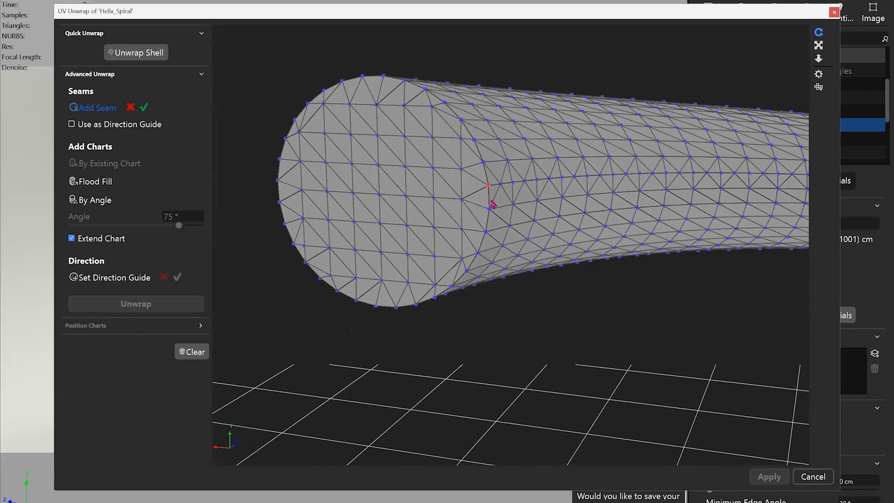
{"action": "left_click", "coordinate": [485, 234]}
{"action": "left_click", "coordinate": [484, 235]}
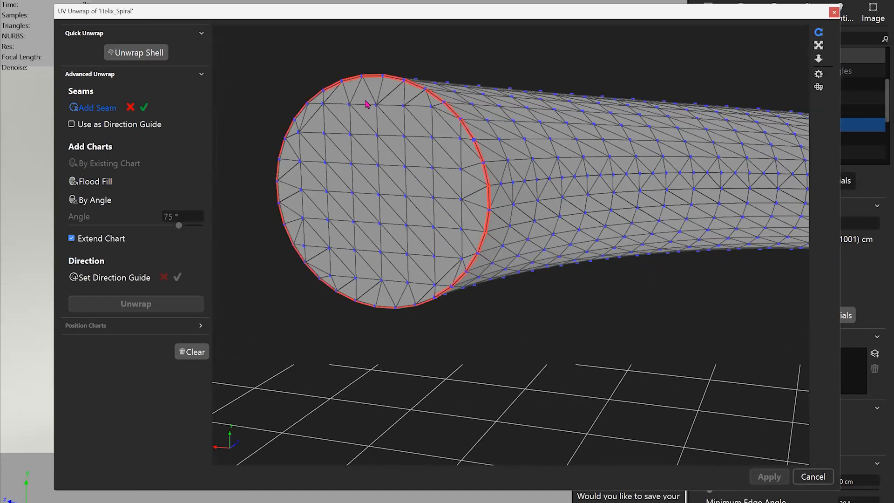
{"action": "left_click", "coordinate": [144, 108]}
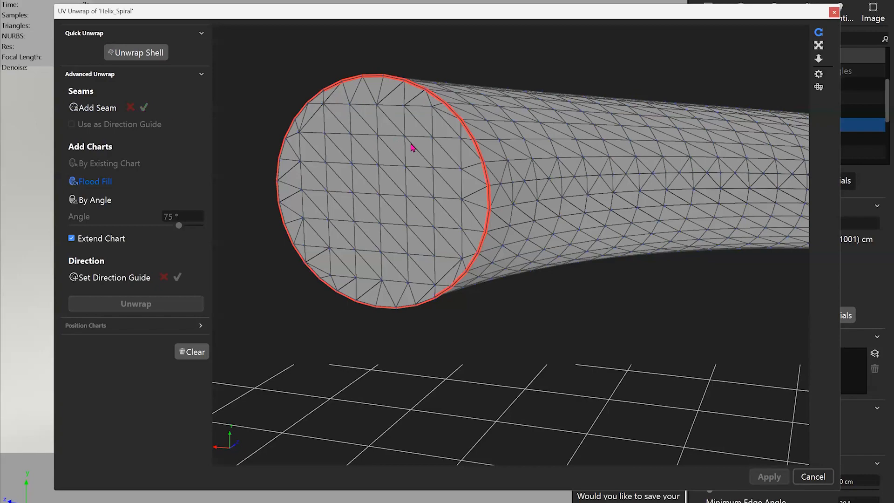
Set a vertical direction guide across the middle of the upper end cap.
{"action": "middle_click_drag", "start_coordinate": [412, 147], "coordinate": [415, 144]}
{"action": "left_click_drag", "start_coordinate": [674, 155], "coordinate": [656, 155]}
{"action": "left_click", "coordinate": [103, 278]}
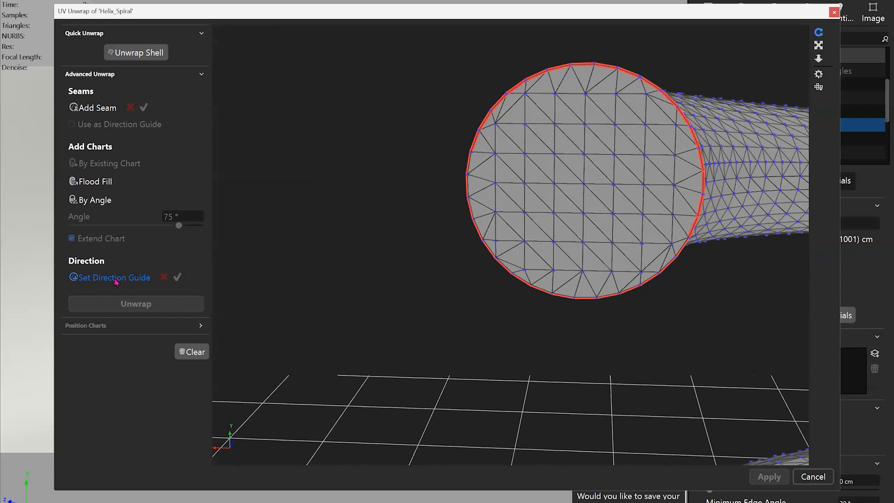
{"action": "left_click", "coordinate": [584, 273]}
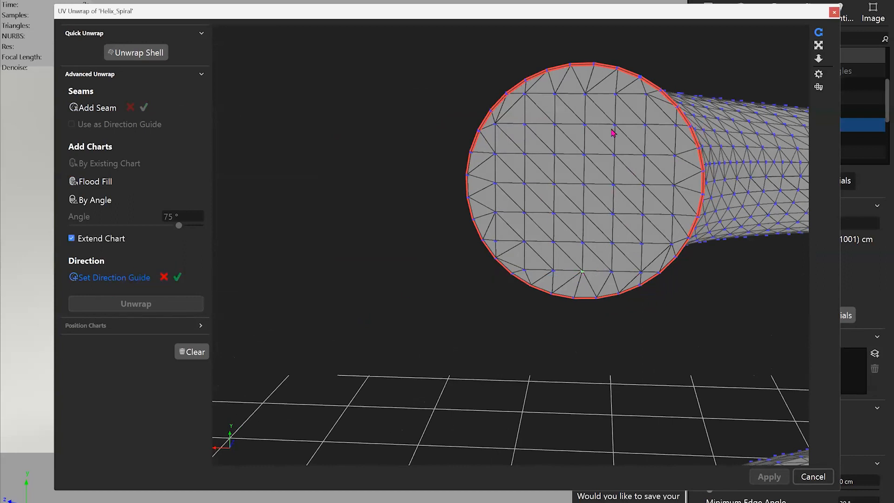
{"action": "left_click_drag", "start_coordinate": [588, 97], "coordinate": [580, 99]}
{"action": "left_click", "coordinate": [578, 95]}
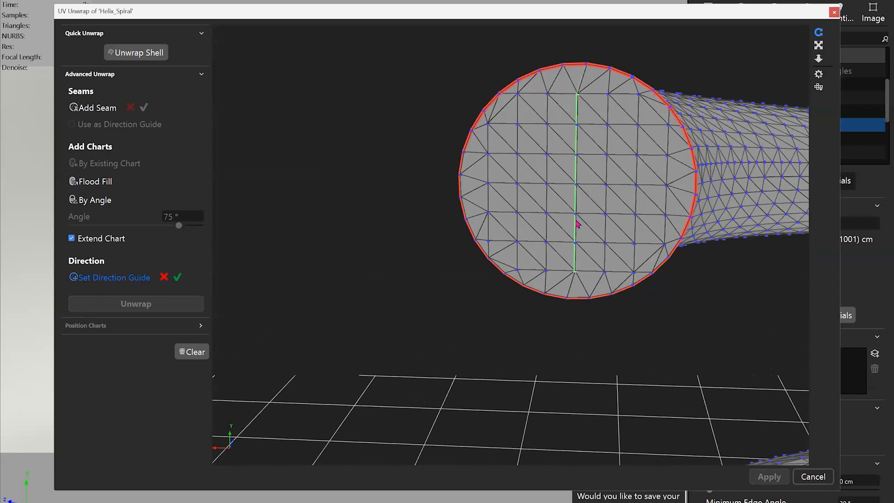
{"action": "left_click", "coordinate": [178, 278]}
Examine the edge flow along the tube behind the upper cap and around the coils to find a line for a lengthwise seam.
{"action": "left_click_drag", "start_coordinate": [501, 238], "coordinate": [521, 154]}
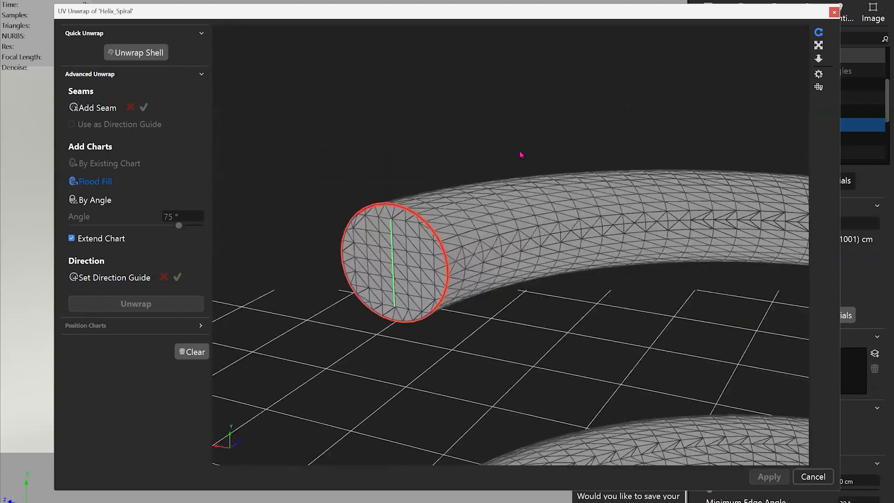
{"action": "left_click_drag", "start_coordinate": [599, 280], "coordinate": [434, 272]}
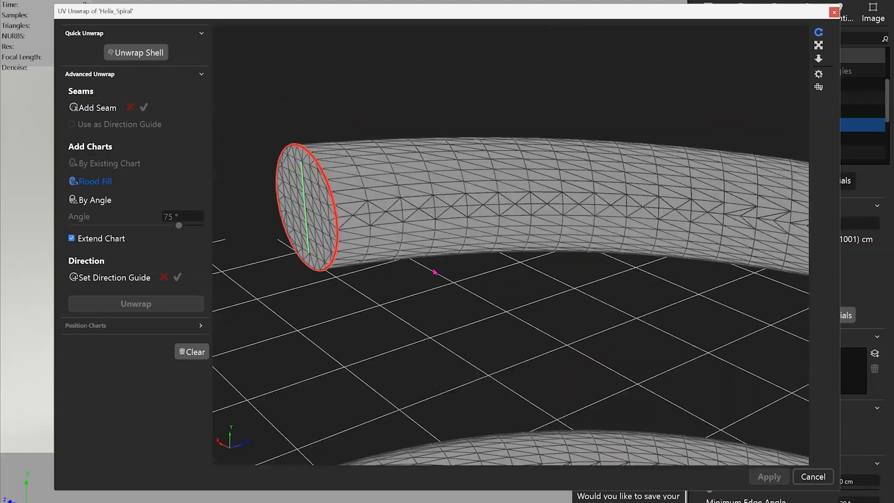
{"action": "left_click_drag", "start_coordinate": [364, 211], "coordinate": [301, 163]}
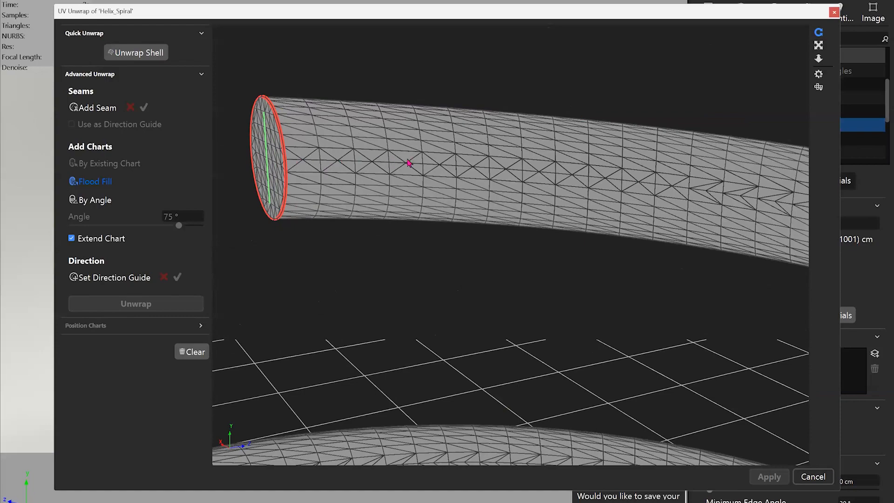
{"action": "left_click_drag", "start_coordinate": [738, 196], "coordinate": [562, 261]}
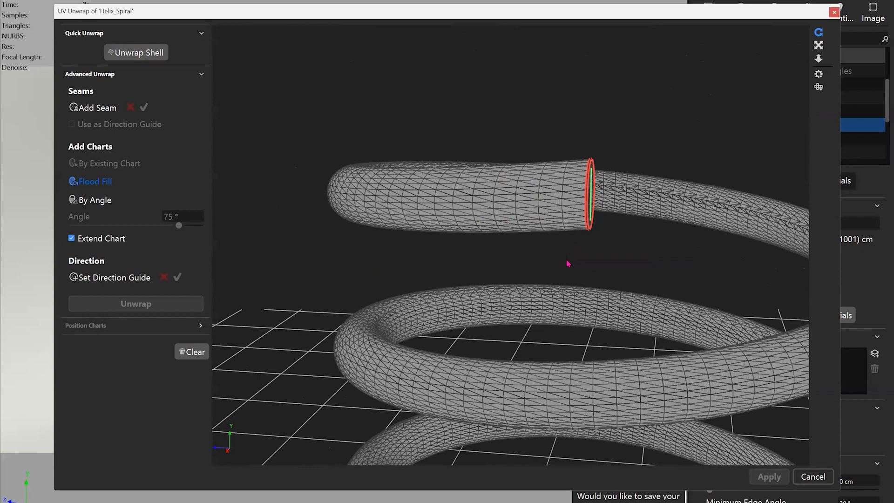
{"action": "left_click_drag", "start_coordinate": [568, 264], "coordinate": [551, 266]}
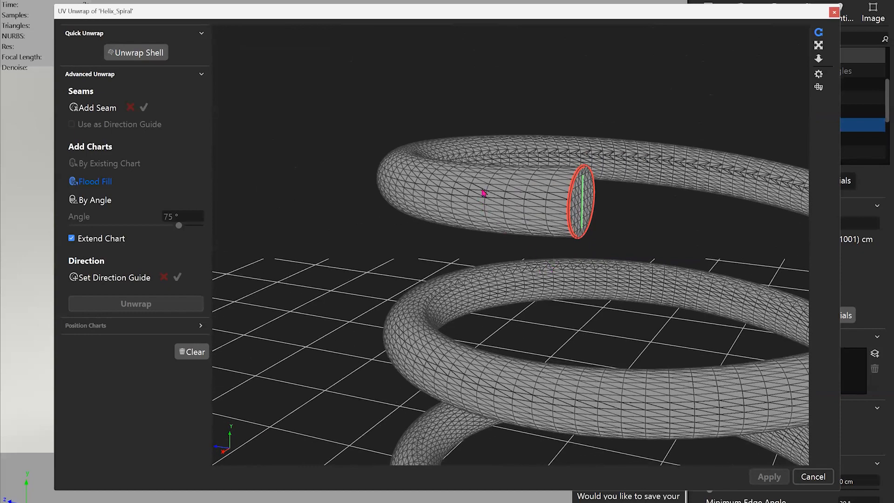
{"action": "left_click_drag", "start_coordinate": [489, 200], "coordinate": [494, 219]}
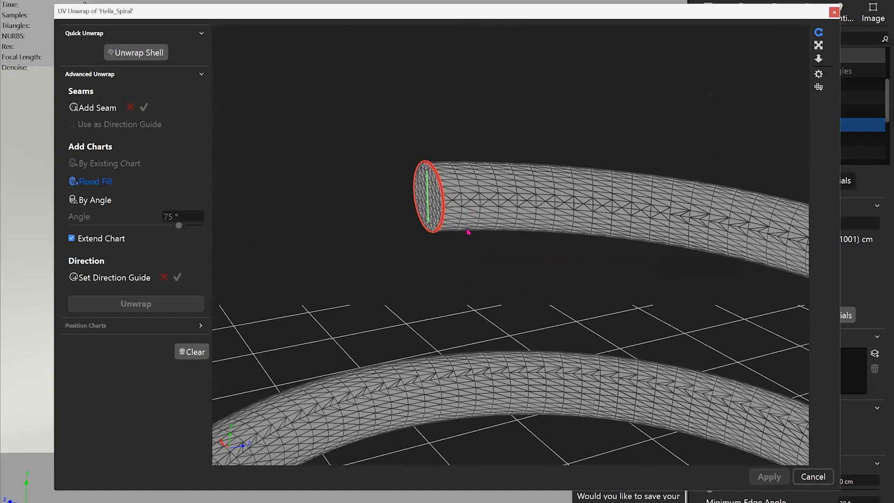
{"action": "left_click_drag", "start_coordinate": [468, 231], "coordinate": [433, 193]}
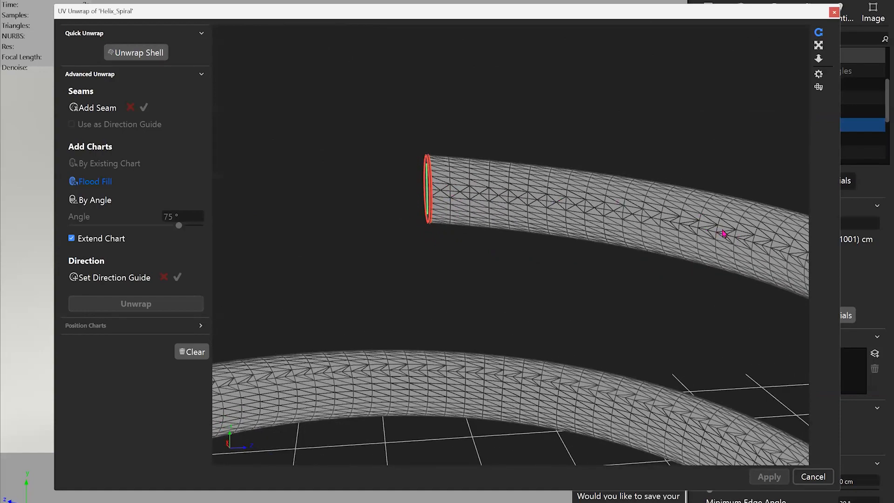
{"action": "left_click_drag", "start_coordinate": [723, 234], "coordinate": [563, 195]}
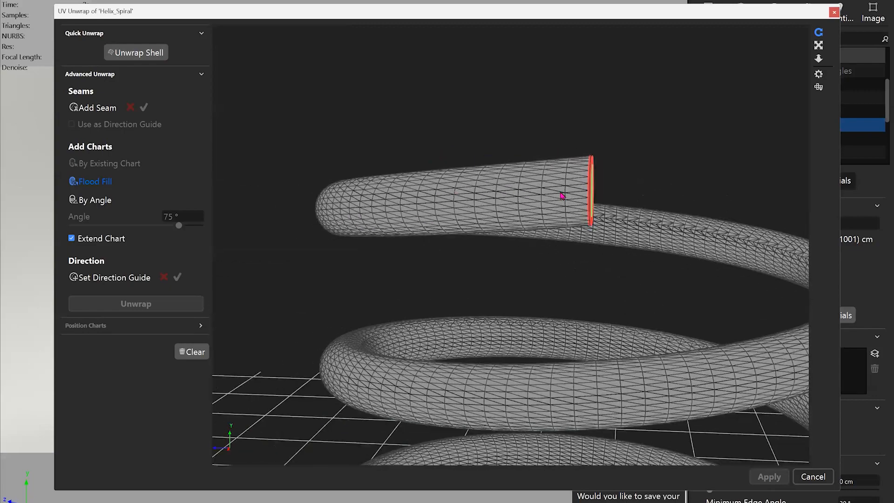
{"action": "left_click_drag", "start_coordinate": [684, 291], "coordinate": [642, 285]}
{"action": "scroll", "coordinate": [513, 276], "scroll_direction": "down", "scroll_amount": 5}
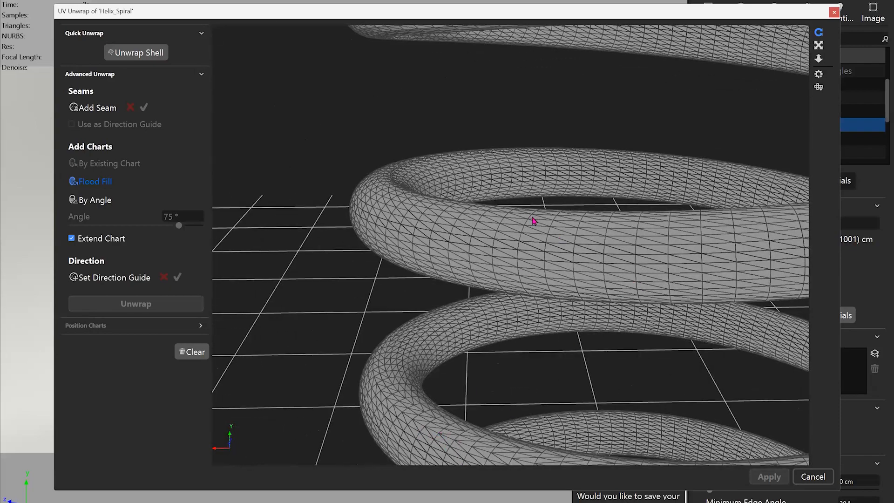
{"action": "left_click_drag", "start_coordinate": [534, 220], "coordinate": [470, 244]}
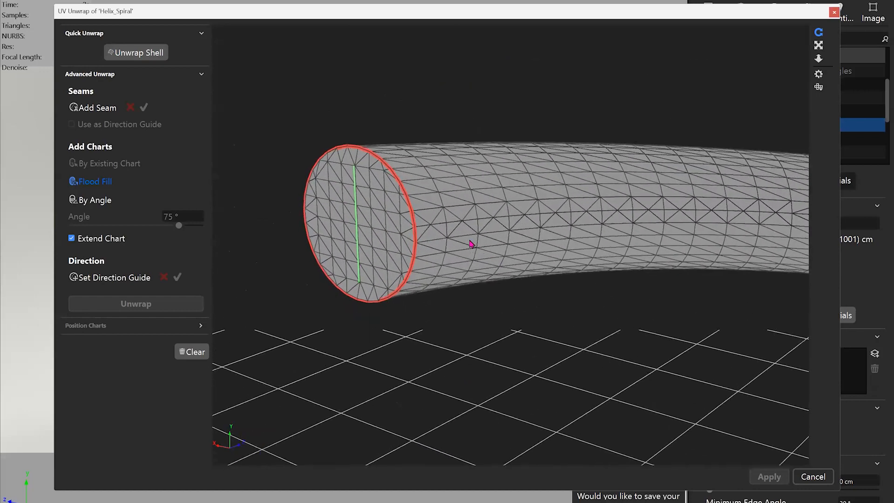
Start a new seam with Use as Direction Guide enabled, from the upper cap's rim vertex where the lengthwise edge line begins.
{"action": "left_click", "coordinate": [89, 106]}
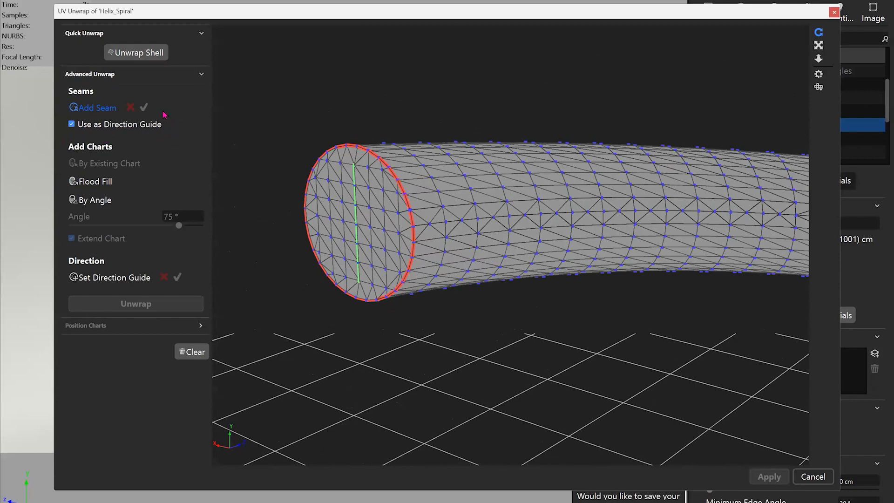
{"action": "left_click_drag", "start_coordinate": [294, 162], "coordinate": [263, 136]}
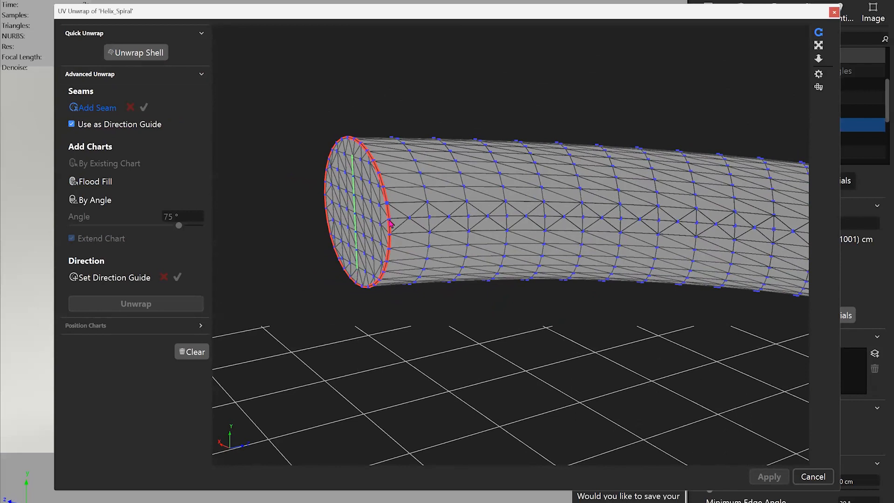
{"action": "left_click_drag", "start_coordinate": [438, 225], "coordinate": [381, 212]}
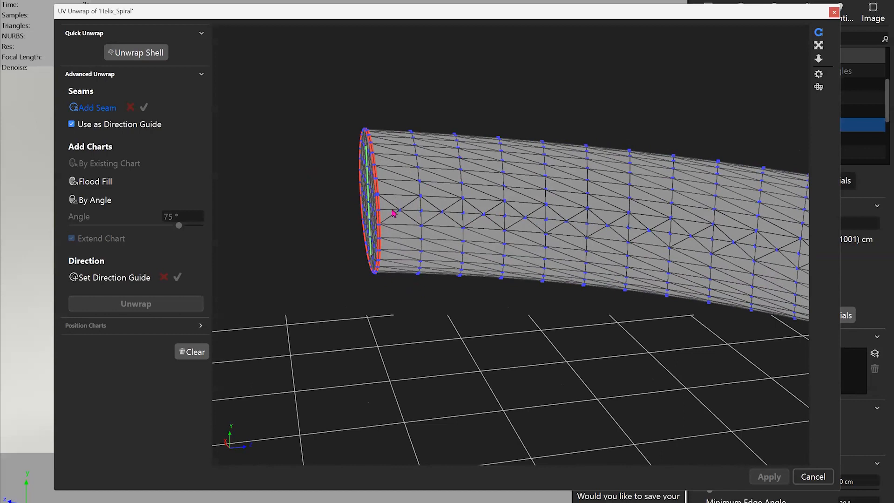
{"action": "left_click_drag", "start_coordinate": [497, 207], "coordinate": [407, 239]}
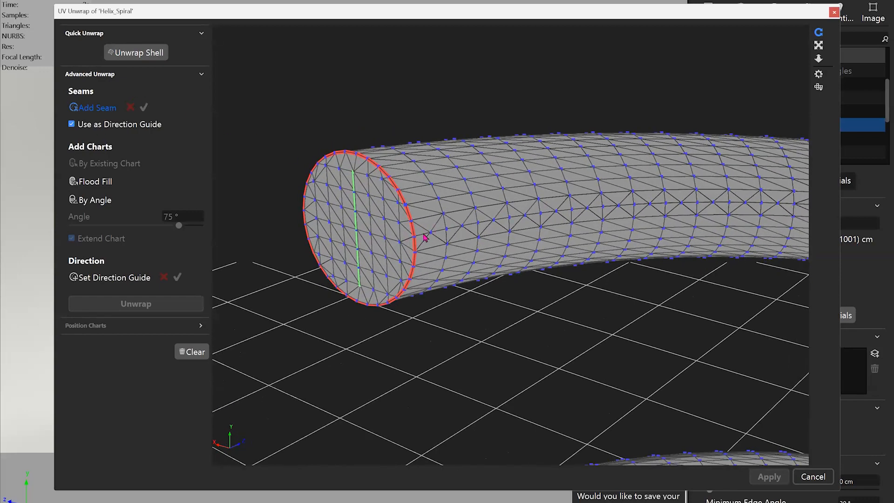
{"action": "left_click", "coordinate": [415, 239]}
{"action": "left_click_drag", "start_coordinate": [432, 241], "coordinate": [410, 221]}
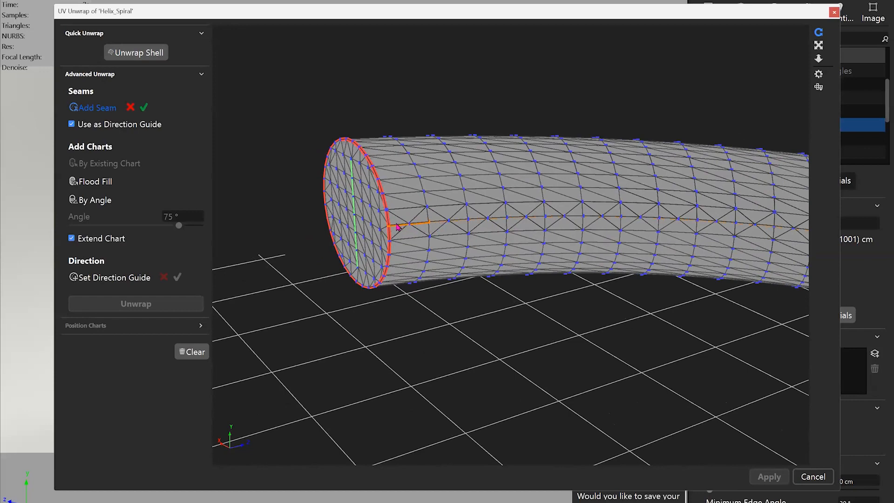
Extend the seam along the continuous edge line through all coils of the helix and accept it.
{"action": "left_click_drag", "start_coordinate": [459, 227], "coordinate": [370, 184]}
{"action": "middle_click_drag", "start_coordinate": [580, 405], "coordinate": [473, 303]}
{"action": "left_click_drag", "start_coordinate": [473, 303], "coordinate": [250, 253]}
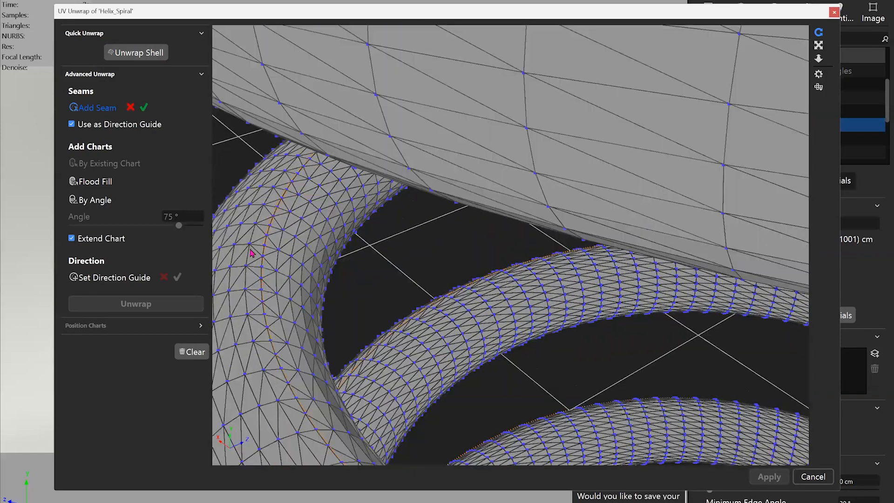
{"action": "scroll", "coordinate": [443, 230], "scroll_direction": "down", "scroll_amount": 10}
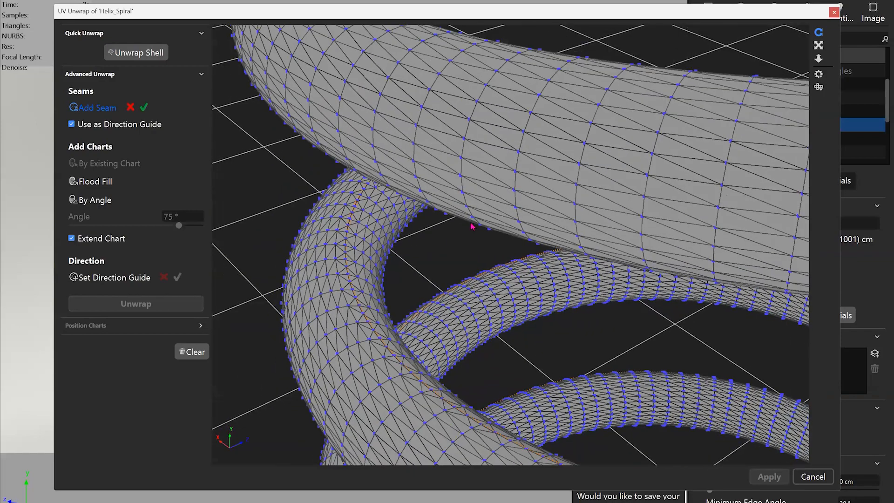
{"action": "scroll", "coordinate": [541, 211], "scroll_direction": "down", "scroll_amount": 5}
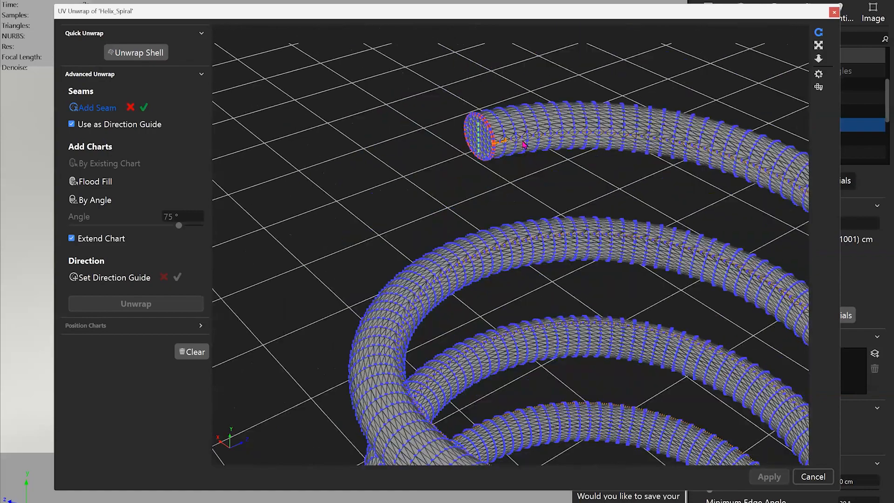
{"action": "scroll", "coordinate": [514, 123], "scroll_direction": "up", "scroll_amount": 4}
{"action": "scroll", "coordinate": [449, 275], "scroll_direction": "up", "scroll_amount": 5}
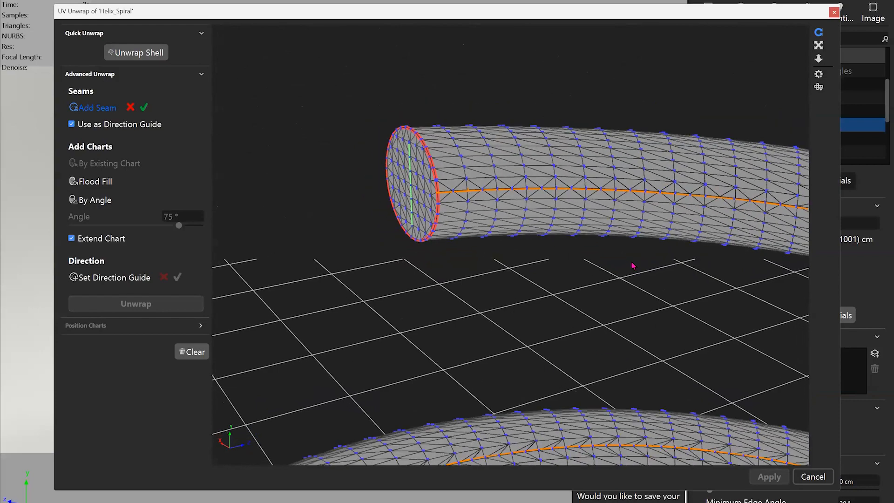
{"action": "scroll", "coordinate": [624, 284], "scroll_direction": "down", "scroll_amount": 2}
{"action": "scroll", "coordinate": [567, 343], "scroll_direction": "down", "scroll_amount": 1}
{"action": "middle_click_drag", "start_coordinate": [567, 343], "coordinate": [505, 136]}
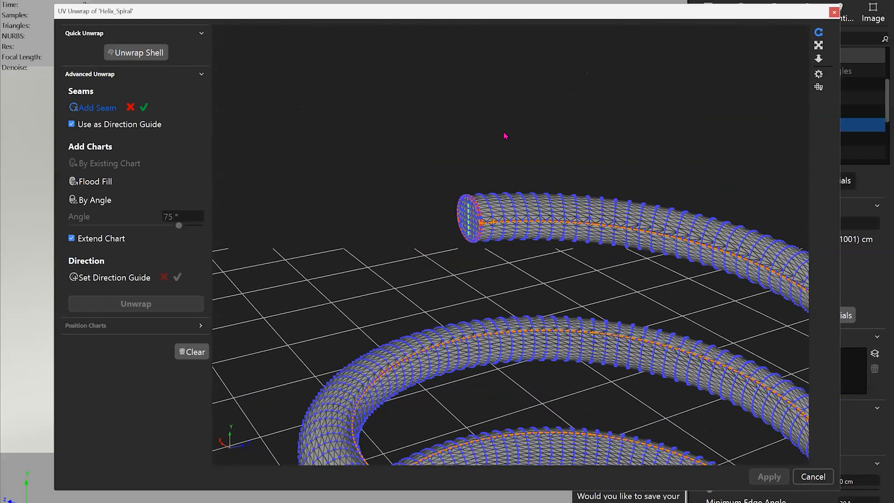
{"action": "left_click", "coordinate": [144, 108]}
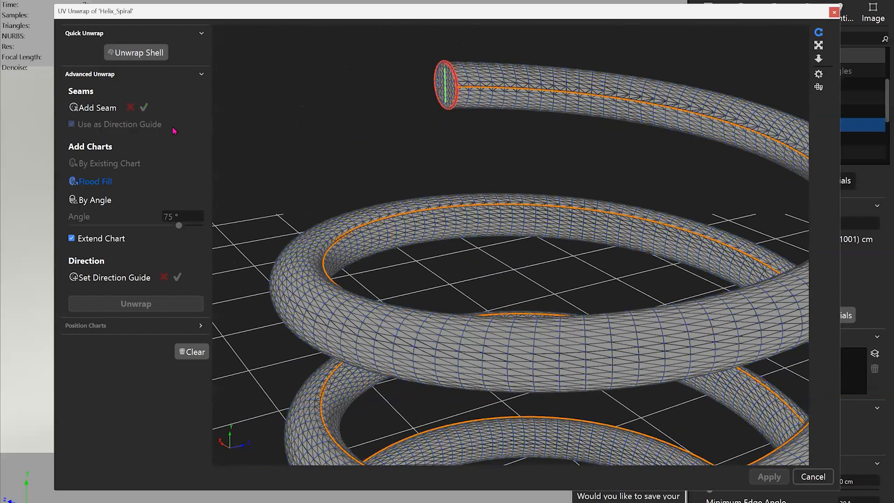
Add a closed seam around the rim of the lower end cap, starting where the lengthwise seam meets it, without using it as direction guide.
{"action": "left_click_drag", "start_coordinate": [545, 255], "coordinate": [675, 354]}
{"action": "middle_click_drag", "start_coordinate": [621, 365], "coordinate": [474, 283]}
{"action": "left_click_drag", "start_coordinate": [474, 283], "coordinate": [680, 334]}
{"action": "middle_click_drag", "start_coordinate": [693, 391], "coordinate": [587, 275]}
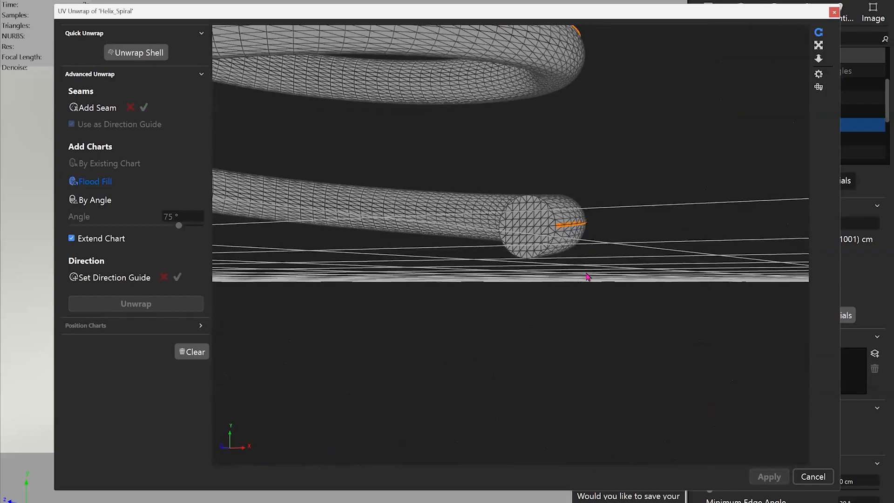
{"action": "scroll", "coordinate": [596, 271], "scroll_direction": "up", "scroll_amount": 5}
{"action": "left_click_drag", "start_coordinate": [588, 272], "coordinate": [566, 292]}
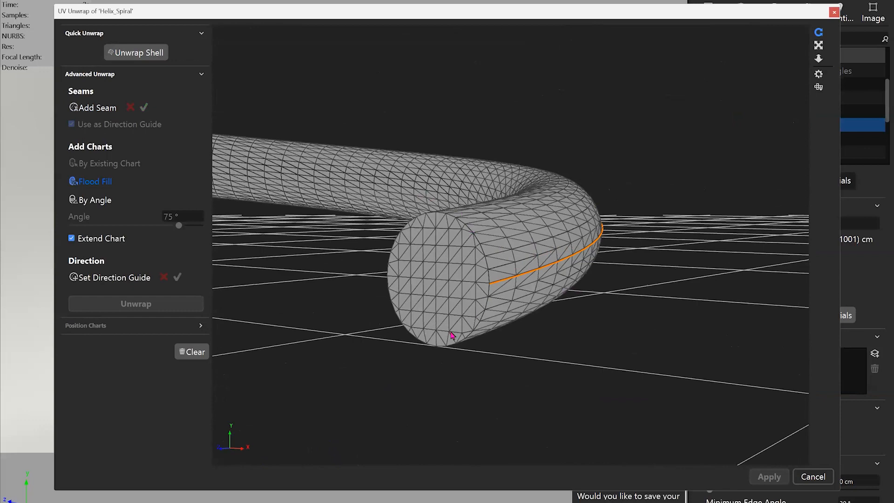
{"action": "left_click_drag", "start_coordinate": [452, 292], "coordinate": [416, 342]}
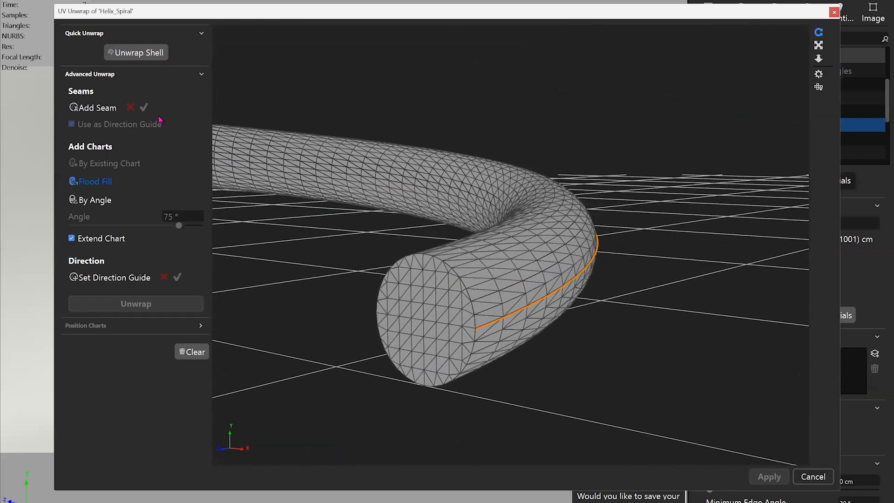
{"action": "left_click", "coordinate": [96, 106]}
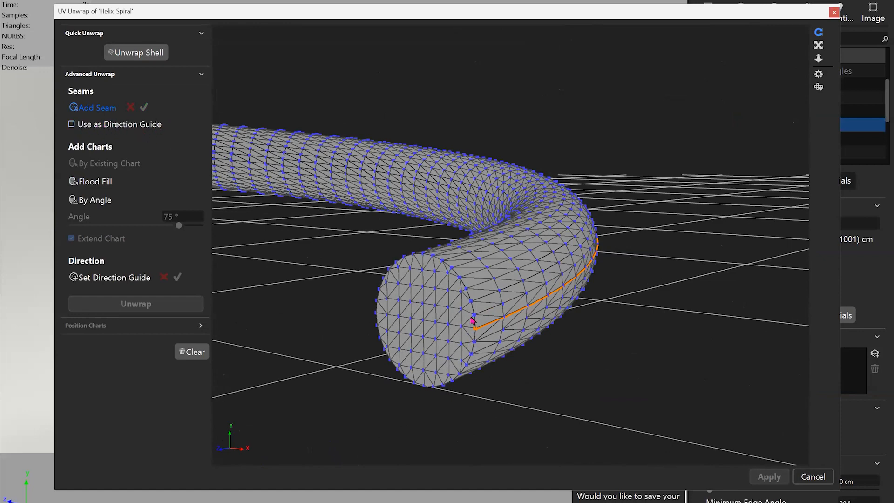
{"action": "left_click_drag", "start_coordinate": [472, 320], "coordinate": [510, 312]}
{"action": "left_click", "coordinate": [507, 302]}
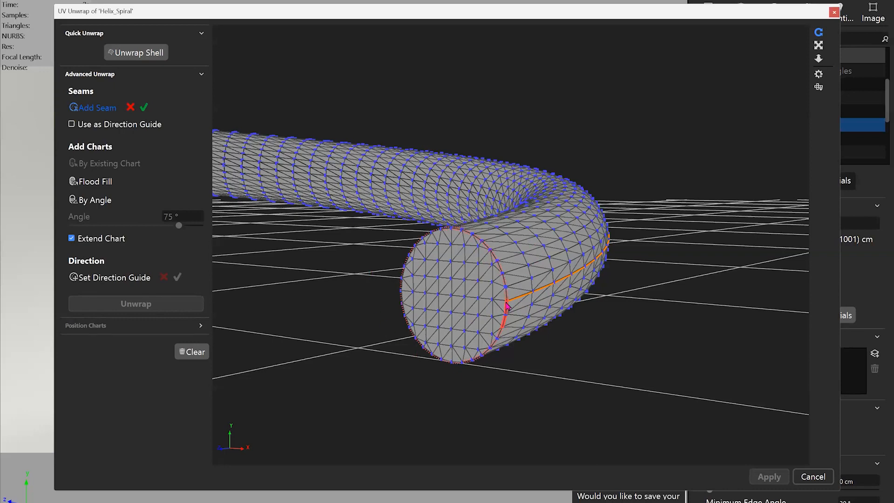
{"action": "left_click", "coordinate": [503, 328]}
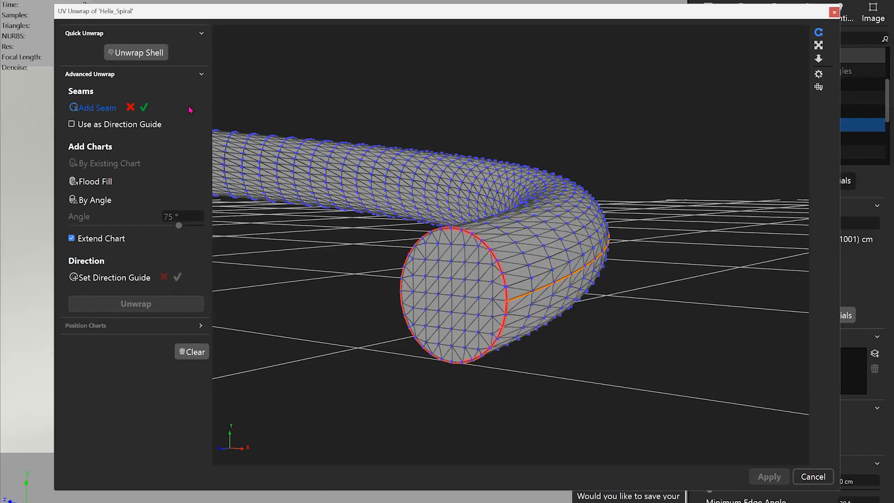
{"action": "left_click", "coordinate": [143, 108]}
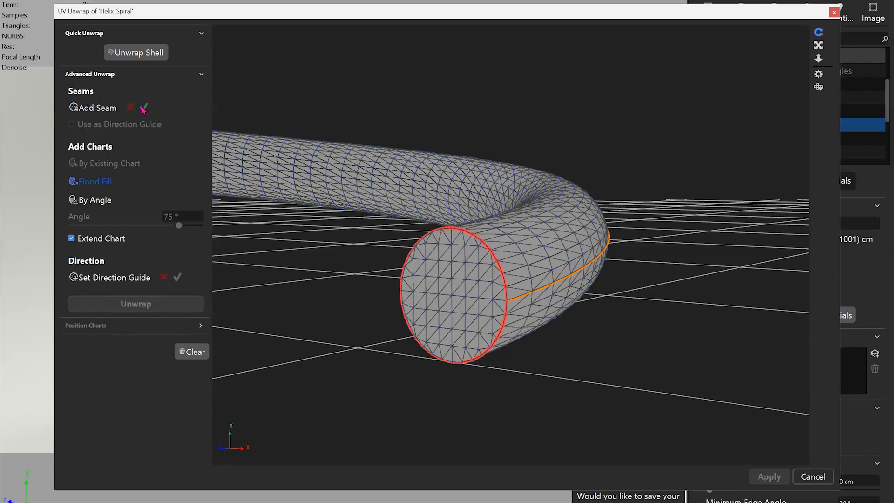
Set a vertical direction guide across the middle of the lower end cap.
{"action": "middle_click_drag", "start_coordinate": [380, 222], "coordinate": [591, 276]}
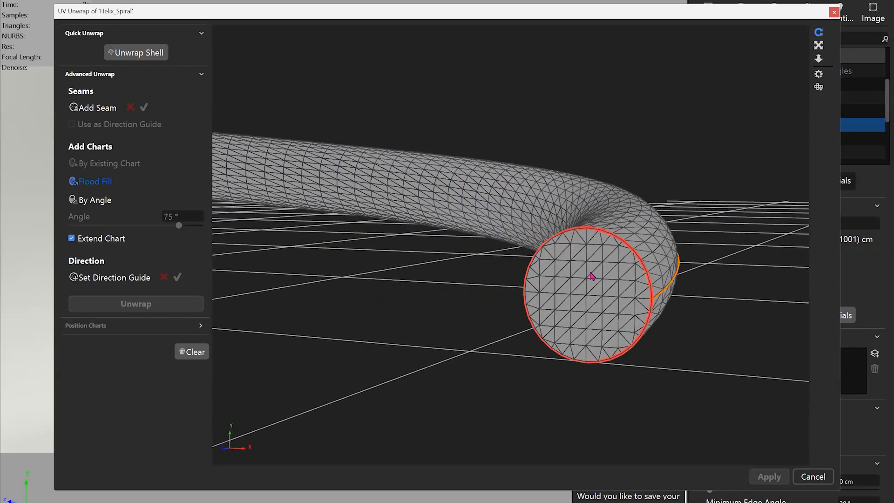
{"action": "left_click", "coordinate": [116, 277]}
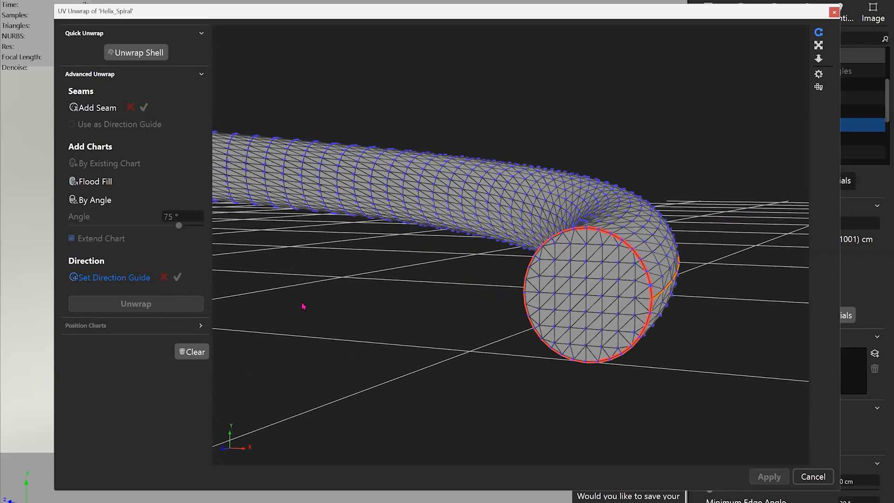
{"action": "left_click", "coordinate": [586, 346]}
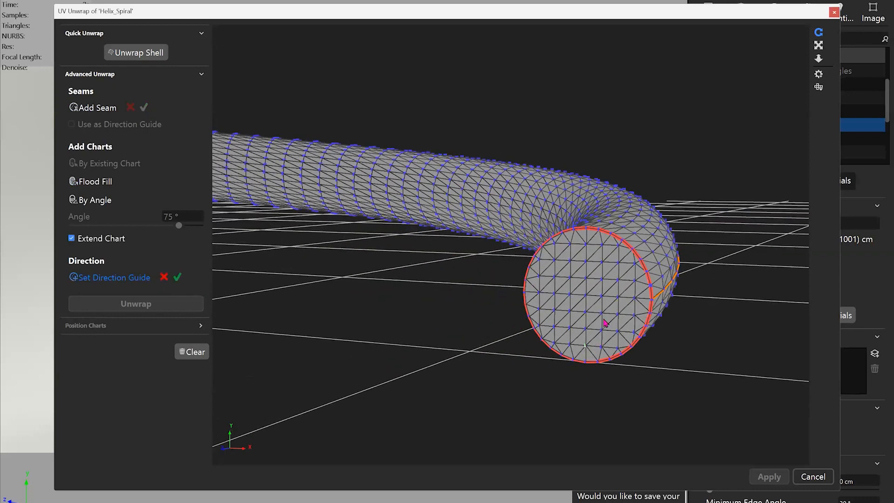
{"action": "left_click", "coordinate": [587, 266]}
{"action": "left_click", "coordinate": [177, 278]}
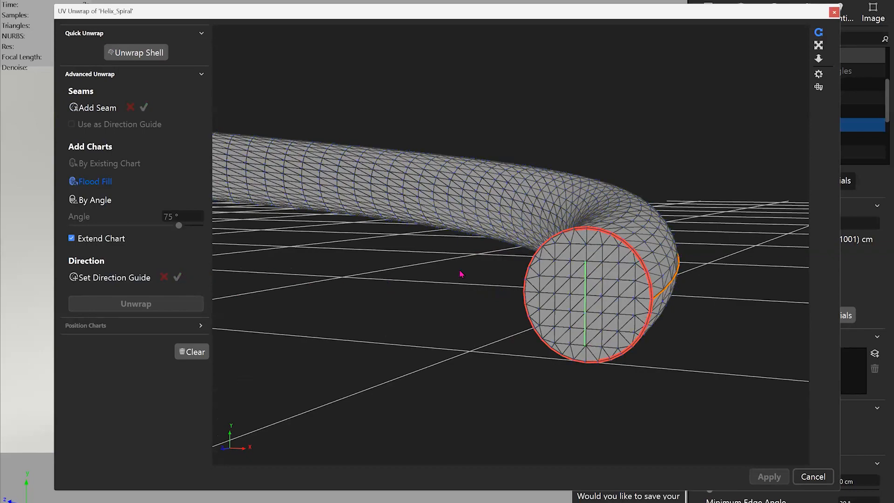
Examine the rim seam, direction guide and lengthwise seam around the upper end cap from several angles.
{"action": "left_click_drag", "start_coordinate": [463, 270], "coordinate": [625, 363]}
{"action": "scroll", "coordinate": [479, 261], "scroll_direction": "down", "scroll_amount": 8}
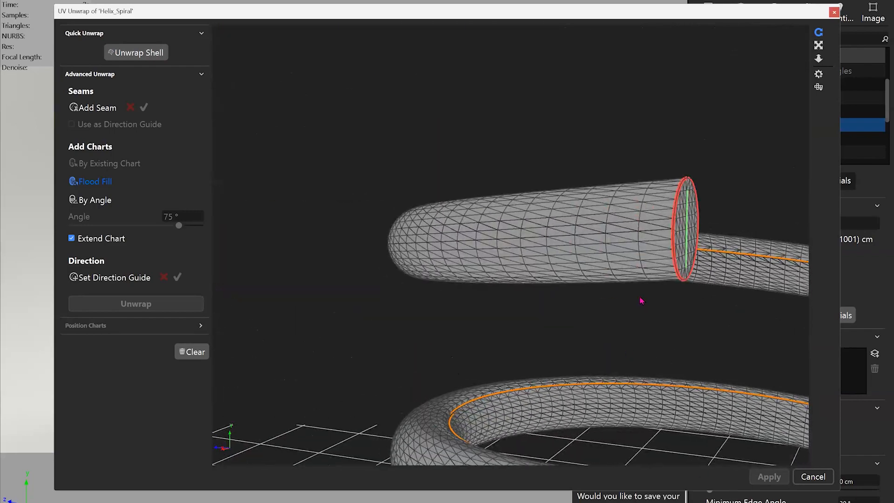
{"action": "left_click_drag", "start_coordinate": [640, 300], "coordinate": [295, 226]}
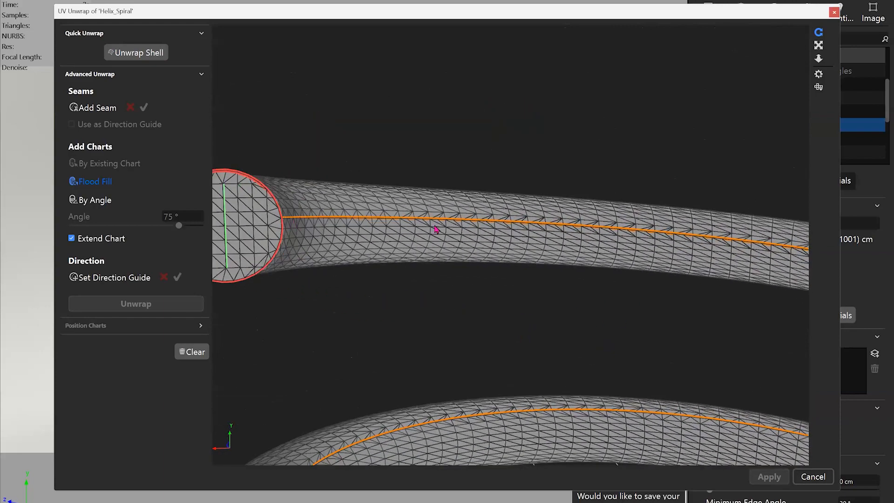
{"action": "left_click_drag", "start_coordinate": [435, 229], "coordinate": [405, 275]}
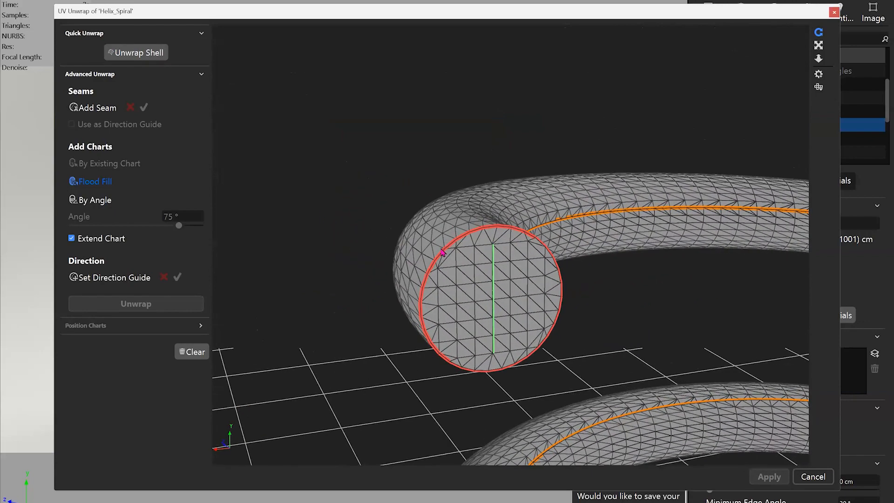
{"action": "scroll", "coordinate": [409, 259], "scroll_direction": "up", "scroll_amount": 3}
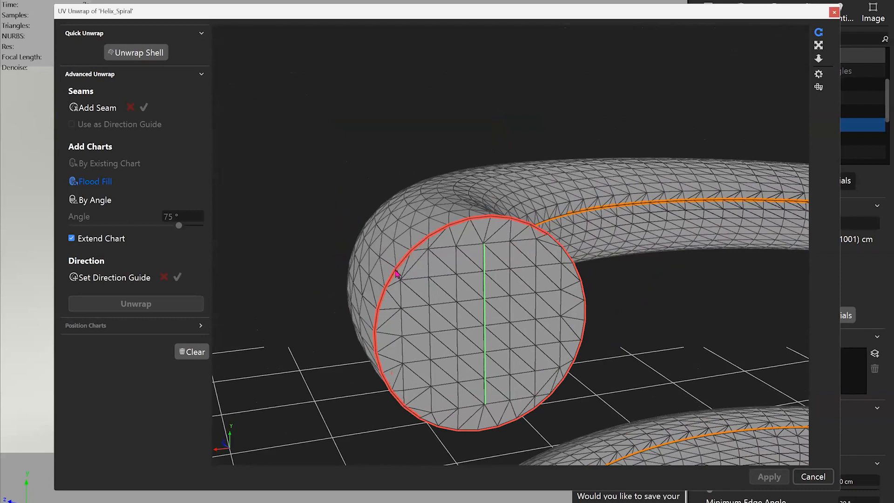
{"action": "left_click_drag", "start_coordinate": [384, 263], "coordinate": [488, 276]}
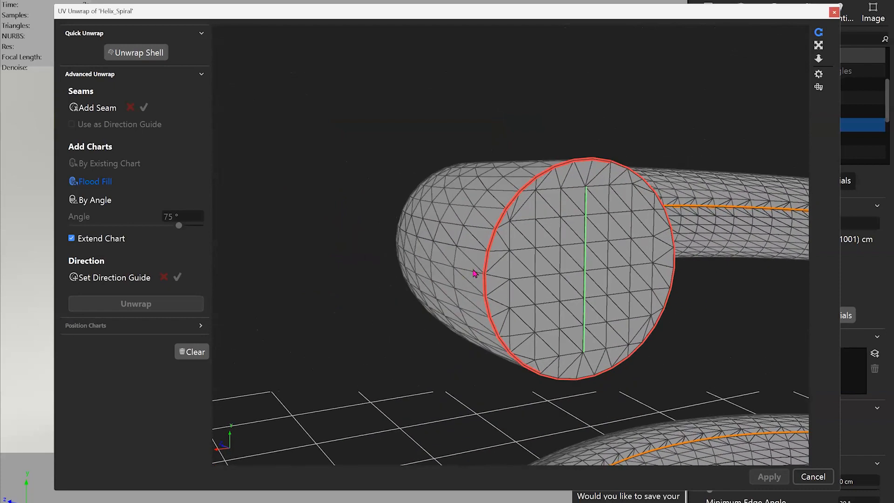
{"action": "left_click_drag", "start_coordinate": [491, 307], "coordinate": [487, 219]}
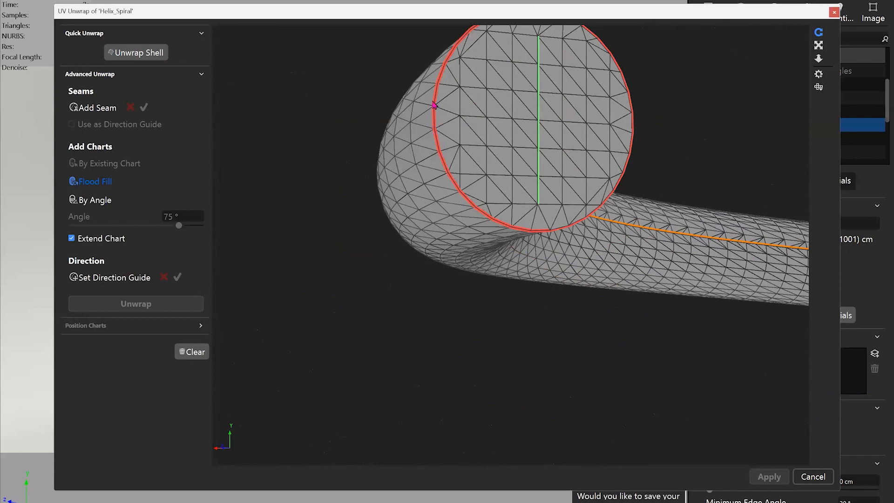
{"action": "left_click_drag", "start_coordinate": [496, 146], "coordinate": [423, 191]}
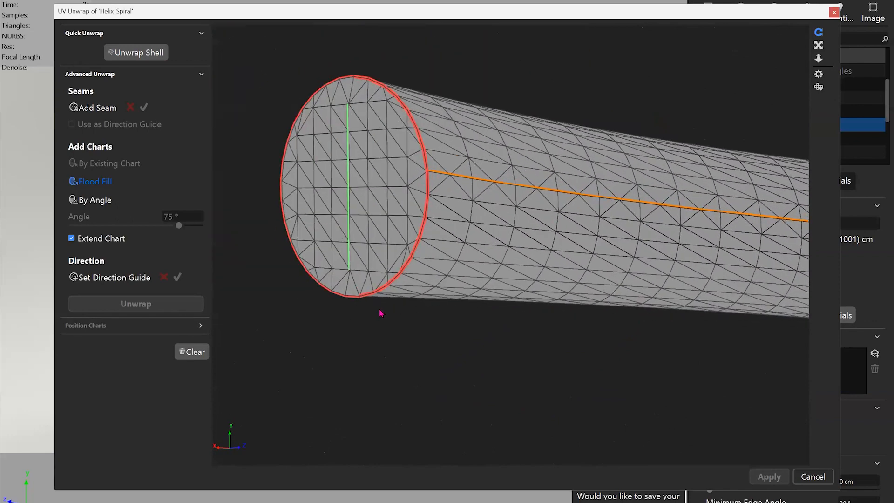
{"action": "left_click_drag", "start_coordinate": [437, 262], "coordinate": [435, 152]}
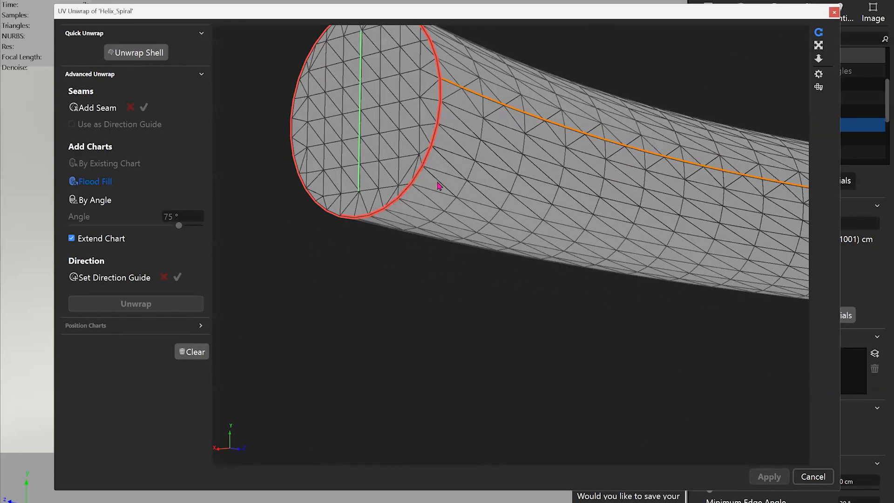
{"action": "left_click_drag", "start_coordinate": [440, 206], "coordinate": [465, 252]}
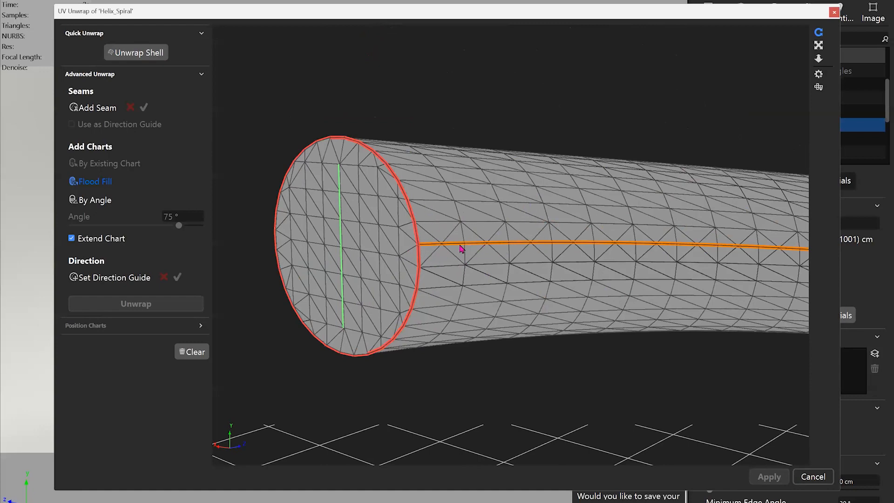
{"action": "left_click_drag", "start_coordinate": [429, 225], "coordinate": [488, 141]}
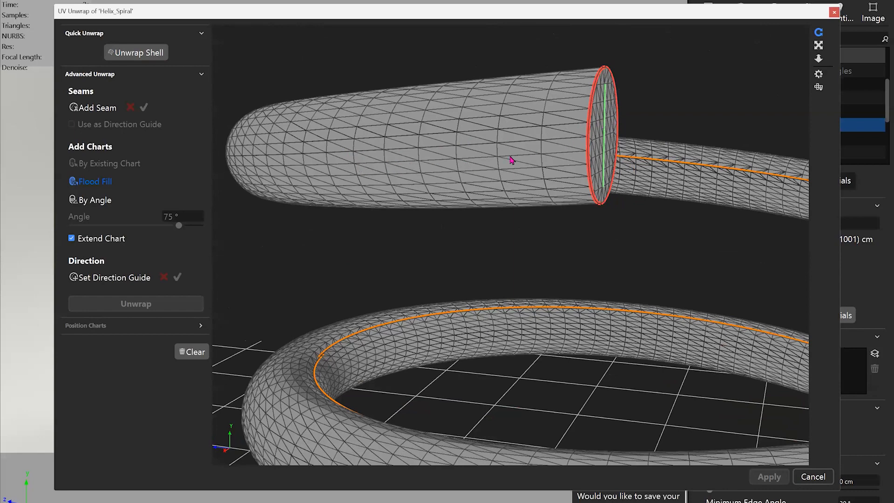
{"action": "left_click_drag", "start_coordinate": [361, 201], "coordinate": [608, 91]}
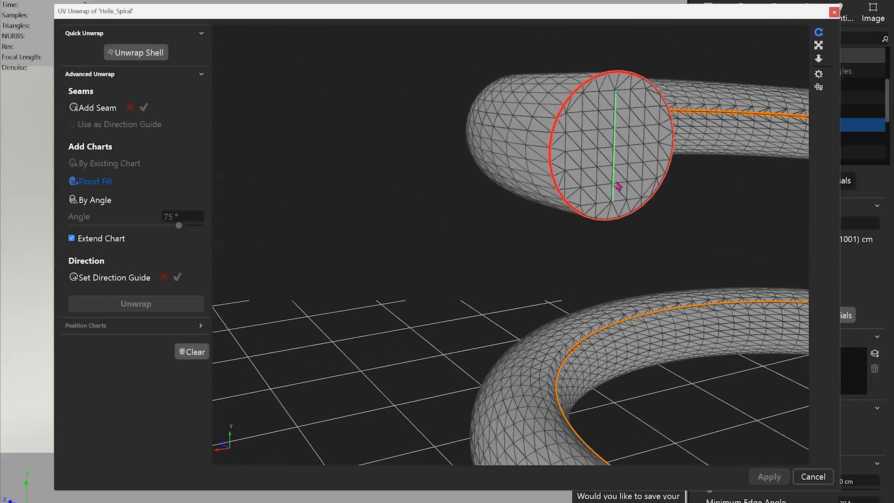
{"action": "left_click_drag", "start_coordinate": [622, 185], "coordinate": [595, 136]}
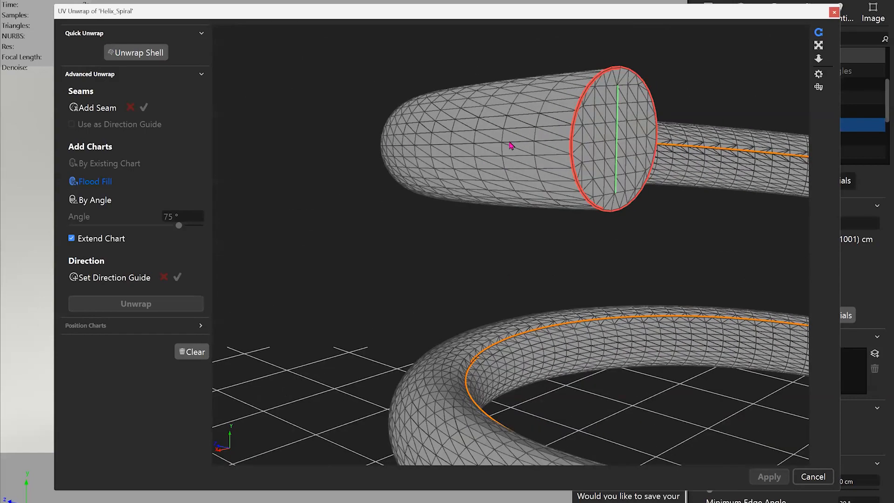
Flood fill separate charts for the upper end cap, the coiled tube and the lower end cap.
{"action": "left_click_drag", "start_coordinate": [511, 144], "coordinate": [391, 206]}
{"action": "left_click_drag", "start_coordinate": [583, 196], "coordinate": [567, 170]}
{"action": "left_click", "coordinate": [568, 170]}
{"action": "left_click", "coordinate": [524, 200]}
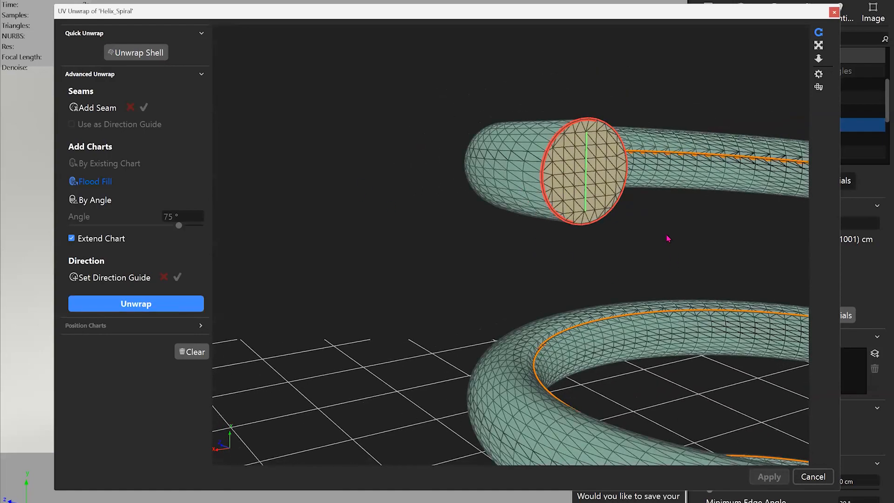
{"action": "left_click_drag", "start_coordinate": [668, 239], "coordinate": [654, 284]}
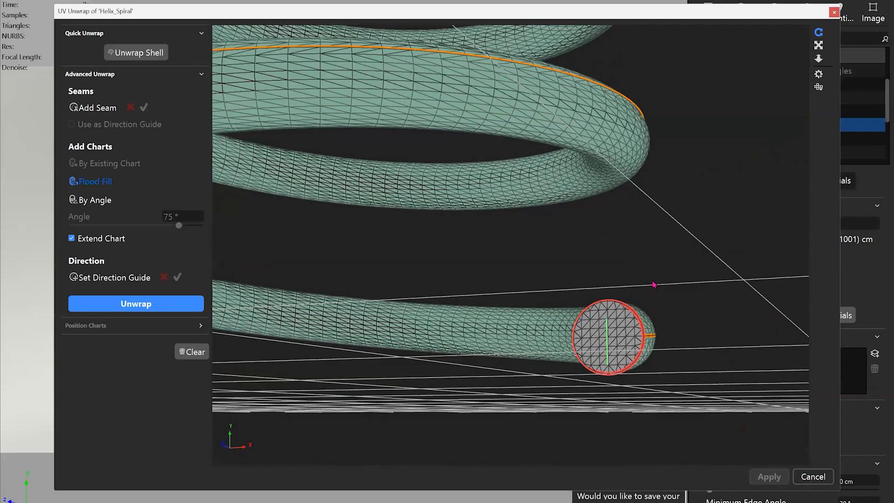
{"action": "left_click_drag", "start_coordinate": [561, 270], "coordinate": [553, 200]}
{"action": "left_click_drag", "start_coordinate": [483, 330], "coordinate": [433, 61]}
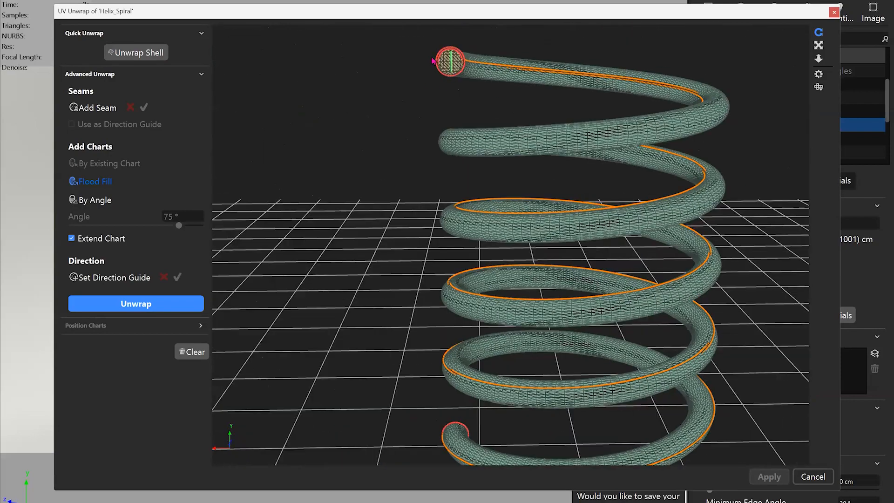
{"action": "left_click_drag", "start_coordinate": [520, 146], "coordinate": [579, 243]}
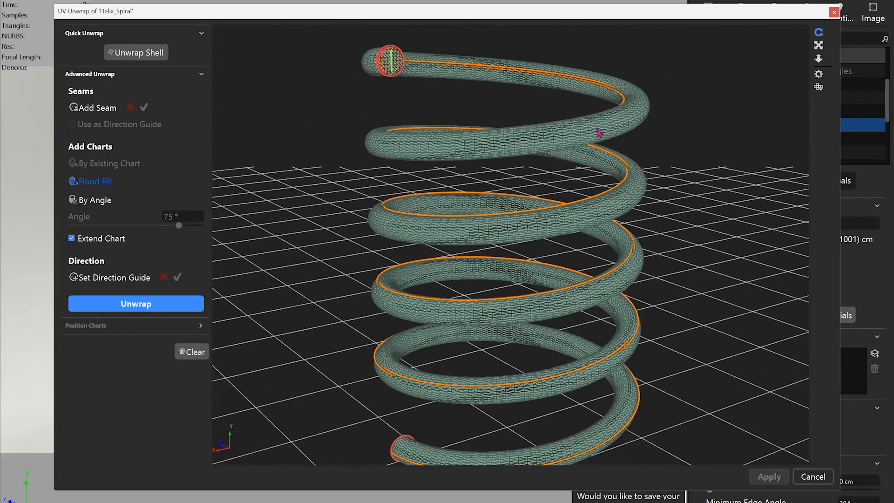
{"action": "left_click_drag", "start_coordinate": [599, 133], "coordinate": [547, 347]}
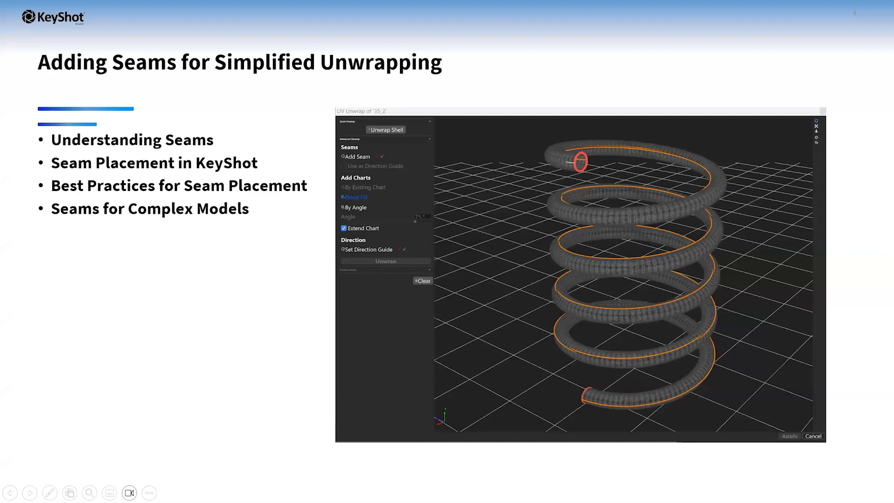
{"action": "key", "text": "Right"}
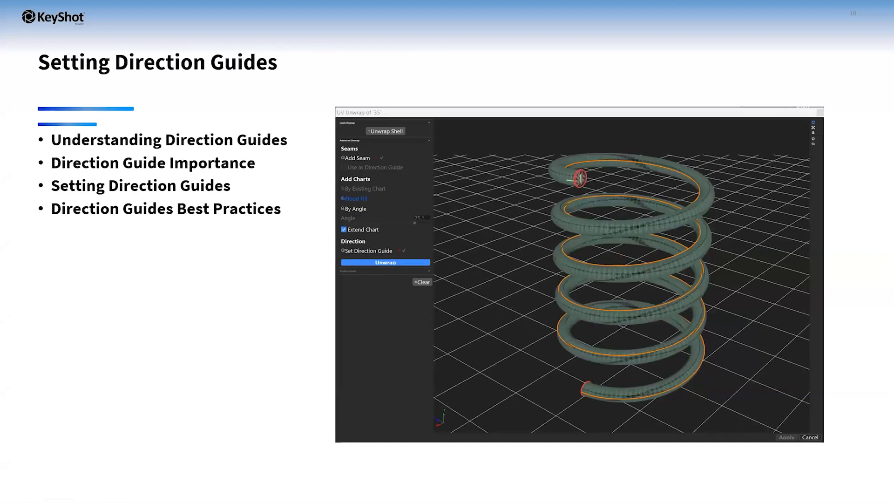
{"action": "key", "text": "Right"}
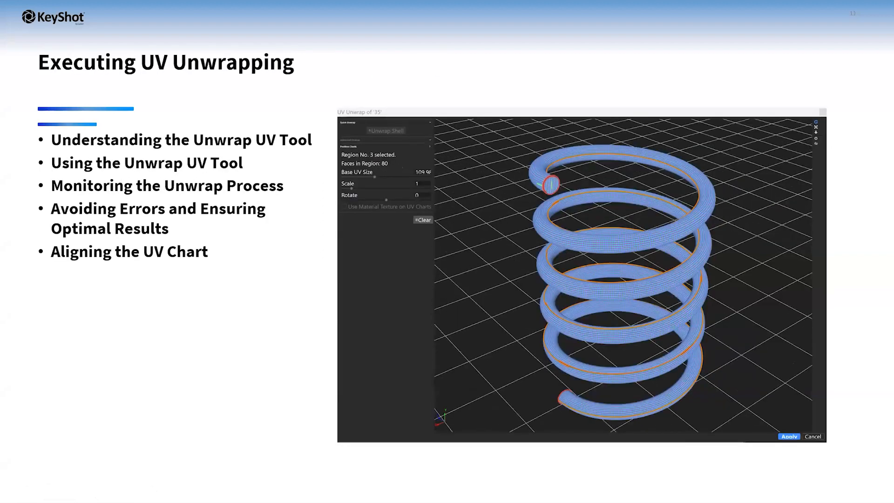
{"action": "key", "text": "alt+Tab"}
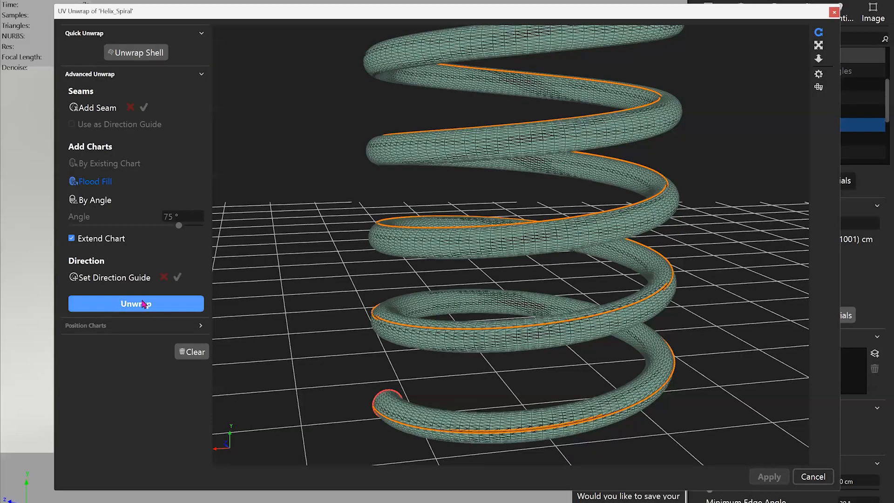
Unwrap the helix using the defined charts, seams and direction guides.
{"action": "left_click", "coordinate": [134, 304]}
{"action": "left_click_drag", "start_coordinate": [416, 173], "coordinate": [482, 361]}
{"action": "middle_click_drag", "start_coordinate": [567, 180], "coordinate": [567, 254]}
{"action": "left_click_drag", "start_coordinate": [567, 258], "coordinate": [535, 303]}
Set the Base UV Size to 0.1 cm and inspect the test pattern on the upper cap and coils.
{"action": "left_click", "coordinate": [181, 137]}
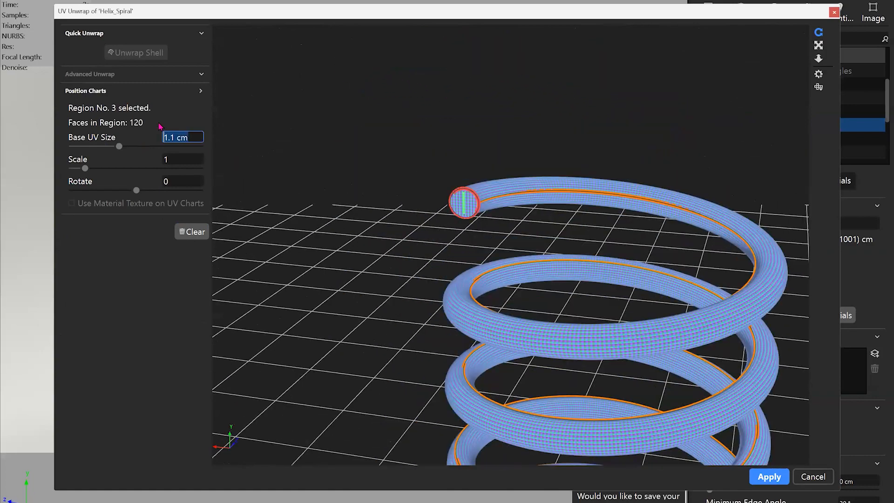
{"action": "type", "text": "0.1"}
{"action": "key", "text": "Return"}
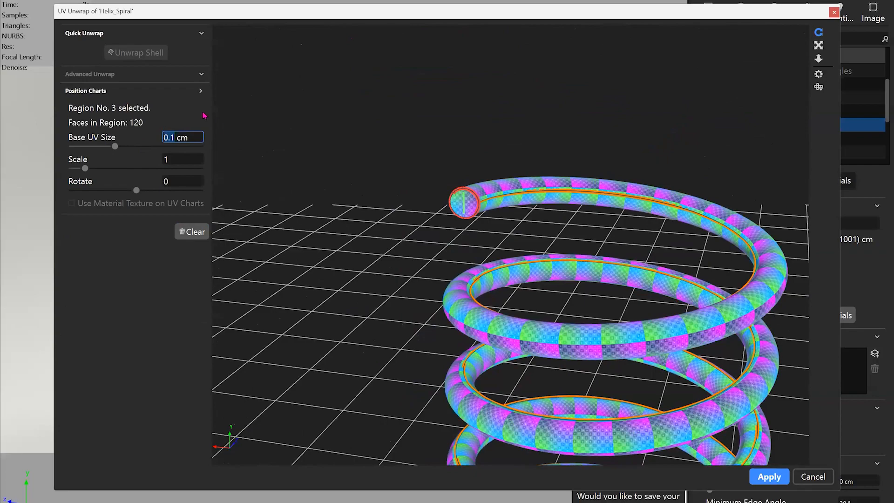
{"action": "mouse_move", "coordinate": [381, 172]}
{"action": "left_mouse_down"}
{"action": "mouse_move", "coordinate": [419, 163]}
{"action": "mouse_move", "coordinate": [397, 169]}
{"action": "left_mouse_up"}
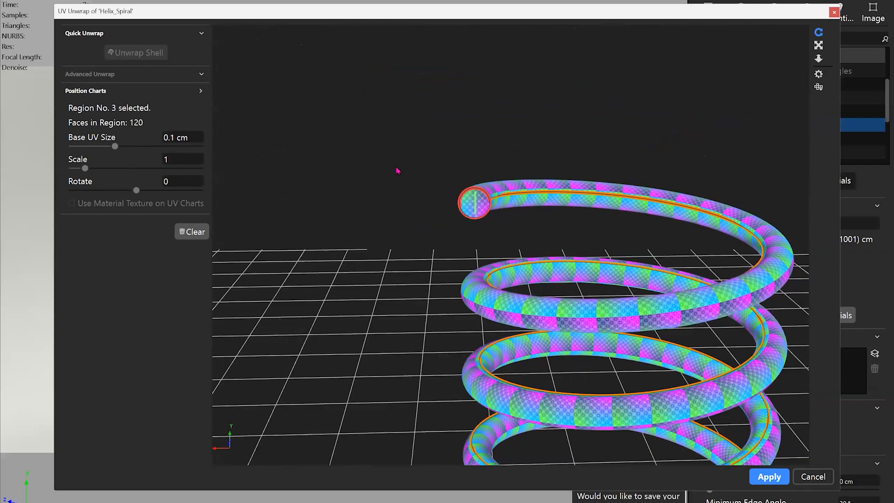
{"action": "scroll", "coordinate": [405, 173], "scroll_direction": "up", "scroll_amount": 3}
{"action": "scroll", "coordinate": [409, 166], "scroll_direction": "up", "scroll_amount": 5}
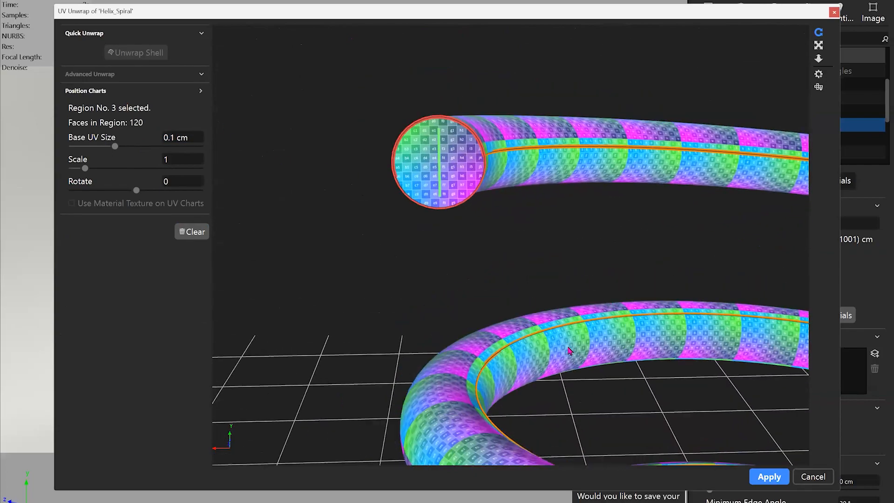
Examine the test pattern on the upper and lower end caps from several angles.
{"action": "left_click_drag", "start_coordinate": [584, 314], "coordinate": [550, 163]}
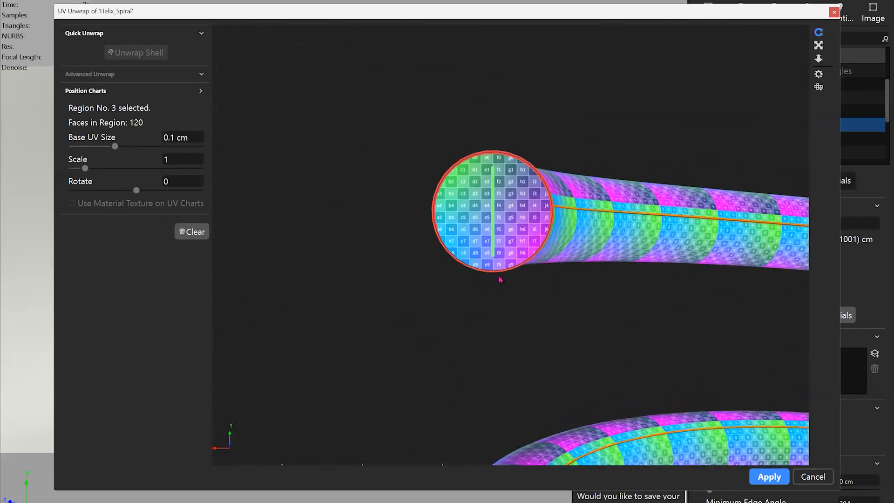
{"action": "left_click_drag", "start_coordinate": [572, 231], "coordinate": [514, 240]}
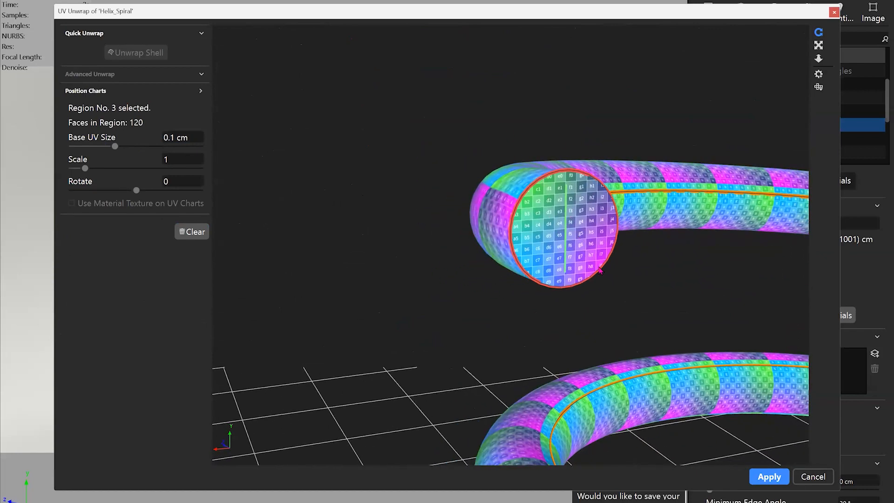
{"action": "scroll", "coordinate": [600, 268], "scroll_direction": "down", "scroll_amount": 8}
{"action": "middle_click_drag", "start_coordinate": [626, 345], "coordinate": [392, 47]}
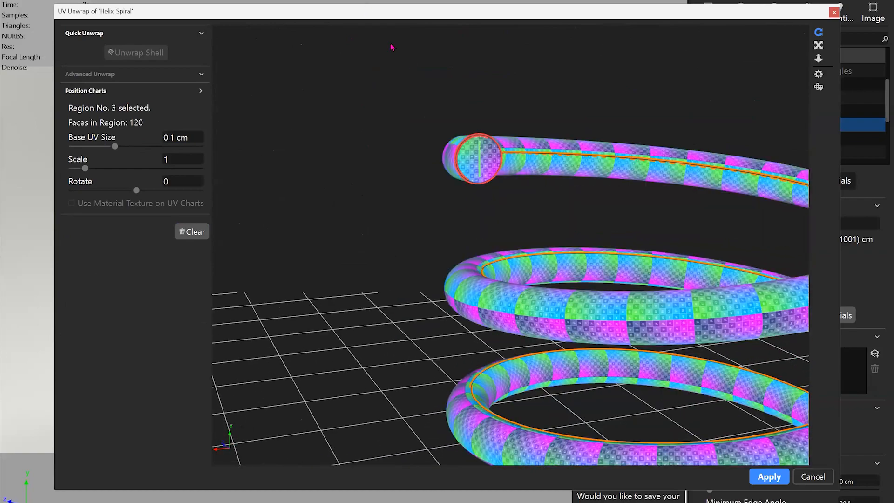
{"action": "middle_click_drag", "start_coordinate": [633, 316], "coordinate": [466, 126]}
{"action": "left_click_drag", "start_coordinate": [602, 296], "coordinate": [574, 279]}
{"action": "left_click_drag", "start_coordinate": [570, 315], "coordinate": [564, 333]}
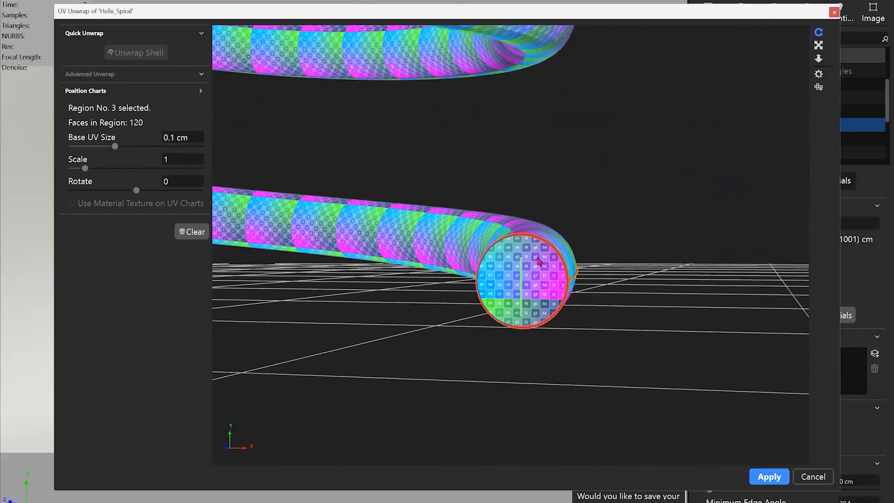
{"action": "left_click_drag", "start_coordinate": [497, 328], "coordinate": [585, 244]}
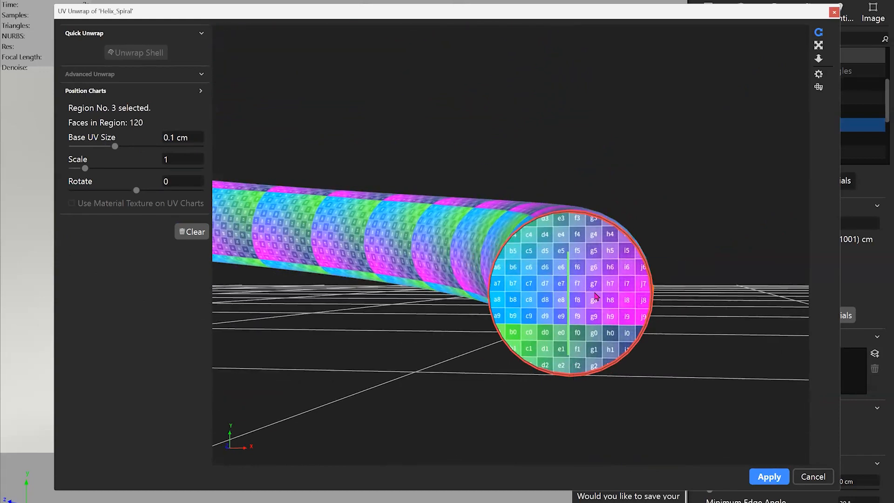
{"action": "left_click_drag", "start_coordinate": [605, 315], "coordinate": [475, 191]}
{"action": "middle_click_drag", "start_coordinate": [472, 364], "coordinate": [455, 259]}
{"action": "left_click_drag", "start_coordinate": [455, 260], "coordinate": [610, 315]}
{"action": "middle_click_drag", "start_coordinate": [611, 316], "coordinate": [485, 247]}
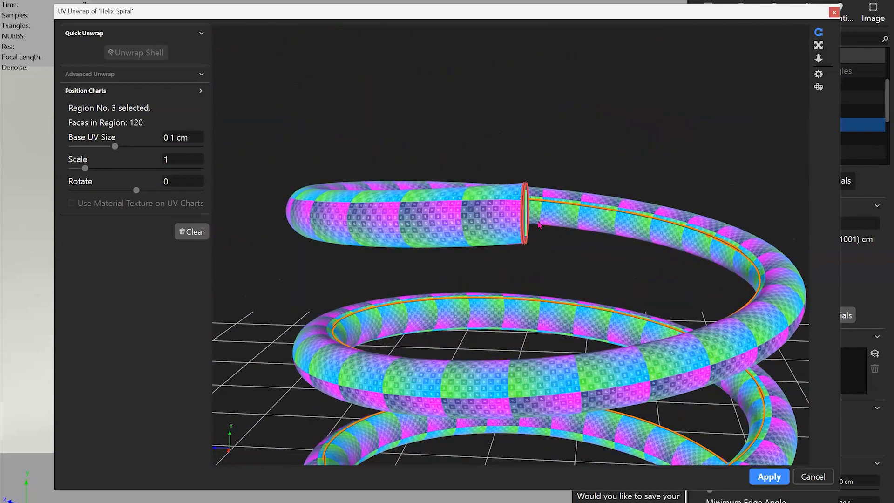
Inspect the test pattern's orientation along the coiled tube beside the upper cap seam and along the lengthwise seam.
{"action": "left_click_drag", "start_coordinate": [567, 247], "coordinate": [340, 345]}
{"action": "middle_click_drag", "start_coordinate": [340, 344], "coordinate": [534, 321]}
{"action": "left_click_drag", "start_coordinate": [534, 321], "coordinate": [702, 178]}
{"action": "scroll", "coordinate": [599, 274], "scroll_direction": "up", "scroll_amount": 6}
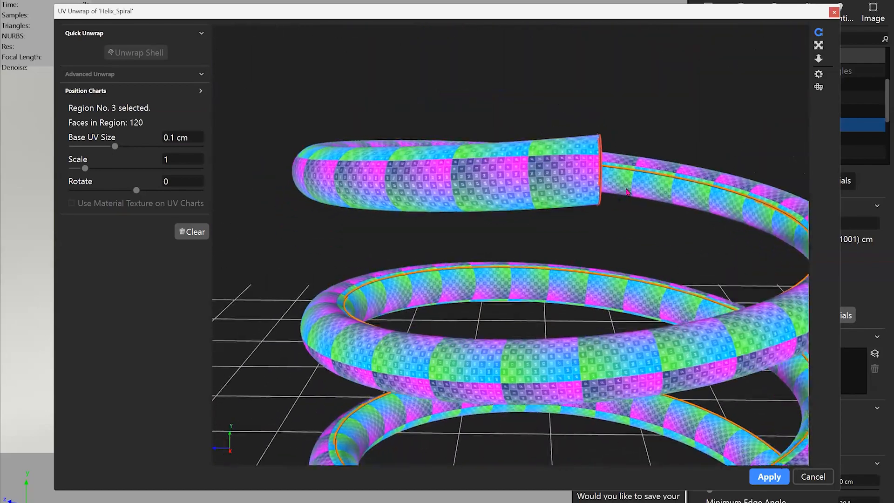
{"action": "scroll", "coordinate": [600, 274], "scroll_direction": "up", "scroll_amount": 5}
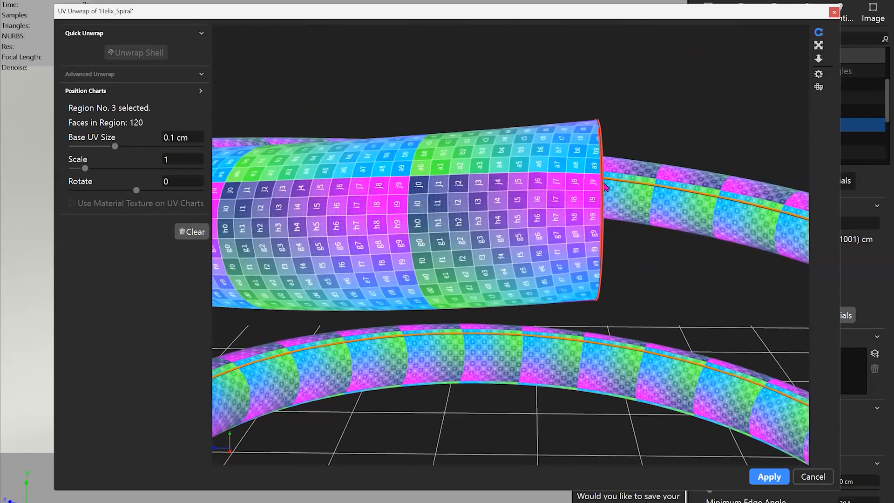
{"action": "left_click_drag", "start_coordinate": [609, 182], "coordinate": [290, 201]}
{"action": "left_click_drag", "start_coordinate": [507, 207], "coordinate": [317, 226]}
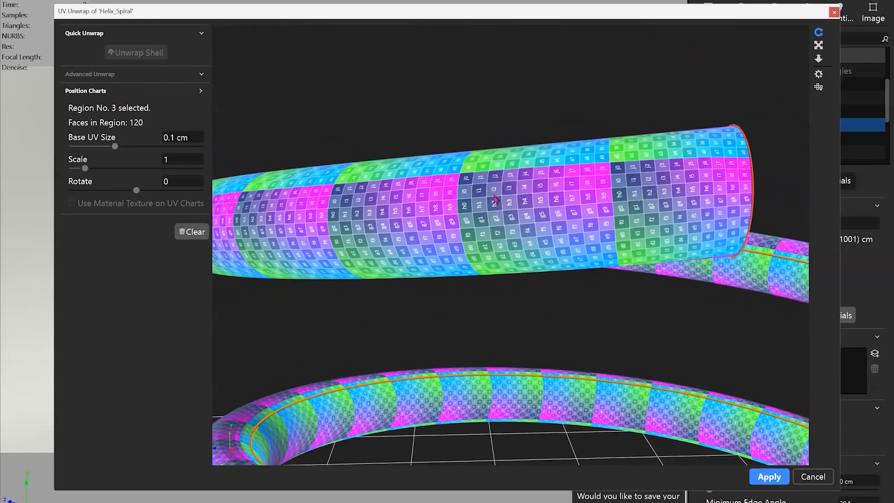
{"action": "scroll", "coordinate": [495, 200], "scroll_direction": "down", "scroll_amount": 5}
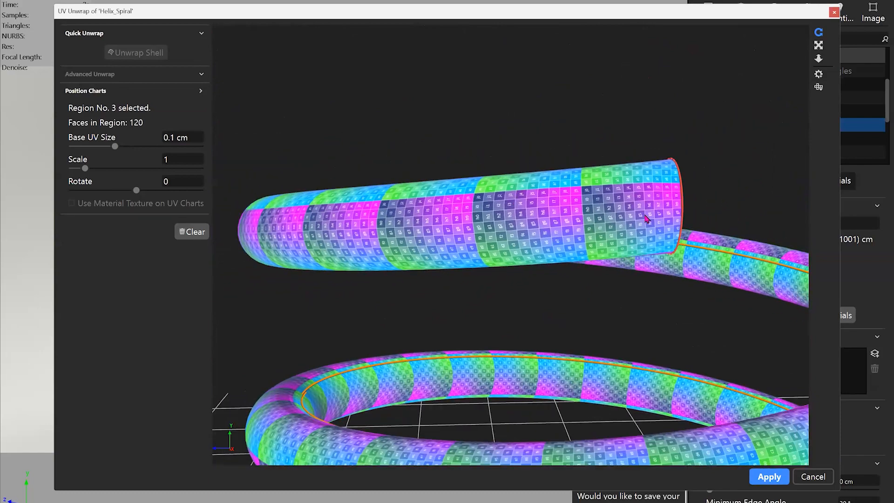
{"action": "left_click_drag", "start_coordinate": [646, 219], "coordinate": [345, 192]}
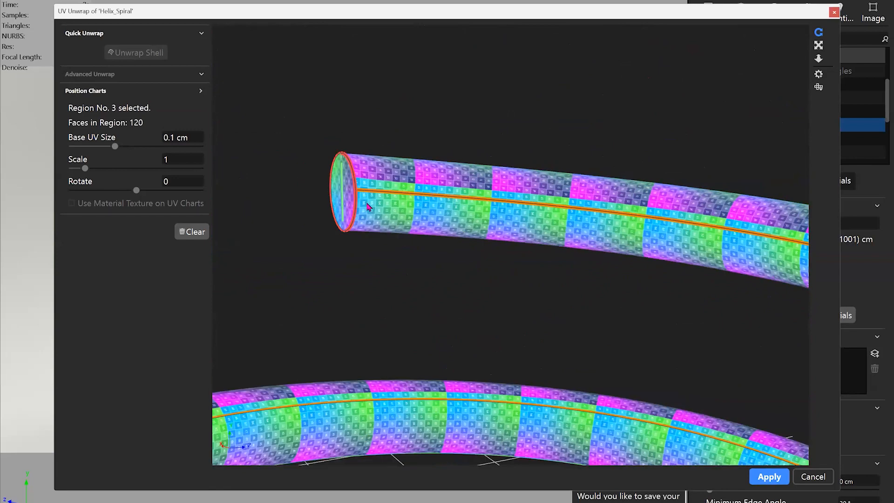
{"action": "left_click_drag", "start_coordinate": [560, 212], "coordinate": [726, 214]}
Try a rotation of 90 on the lower end cap's chart and reset it to 0.
{"action": "left_click", "coordinate": [160, 181]}
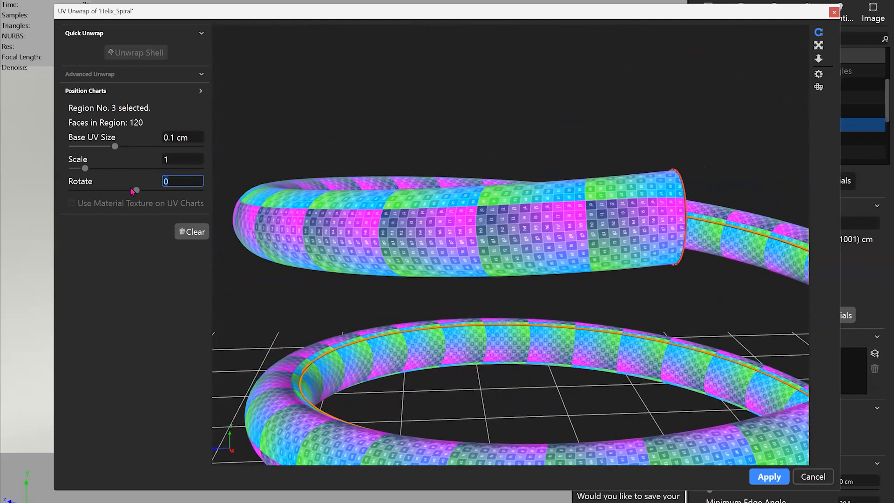
{"action": "type", "text": "90"}
{"action": "key", "text": "Return"}
{"action": "type", "text": "0"}
{"action": "left_click_drag", "start_coordinate": [398, 103], "coordinate": [377, 121]}
Select the coiled tube and upper end cap charts in turn to compare their regions and pattern orientation.
{"action": "left_click", "coordinate": [486, 239]}
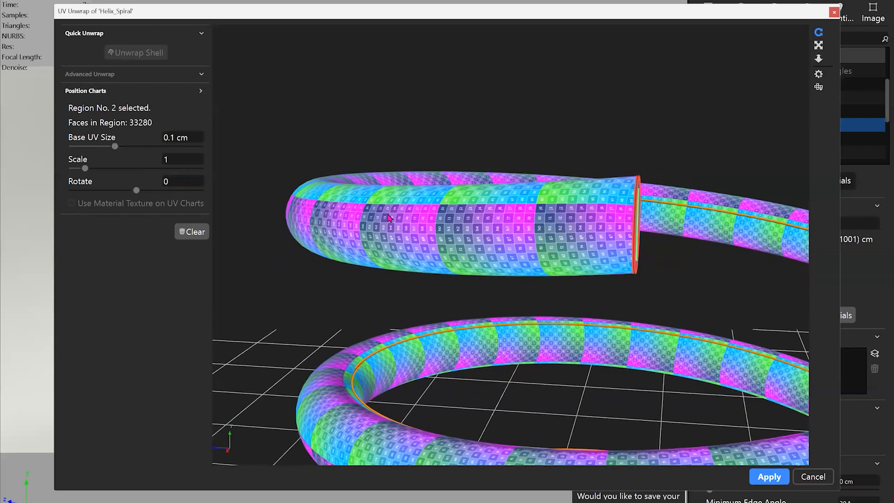
{"action": "left_click_drag", "start_coordinate": [448, 353], "coordinate": [447, 234]}
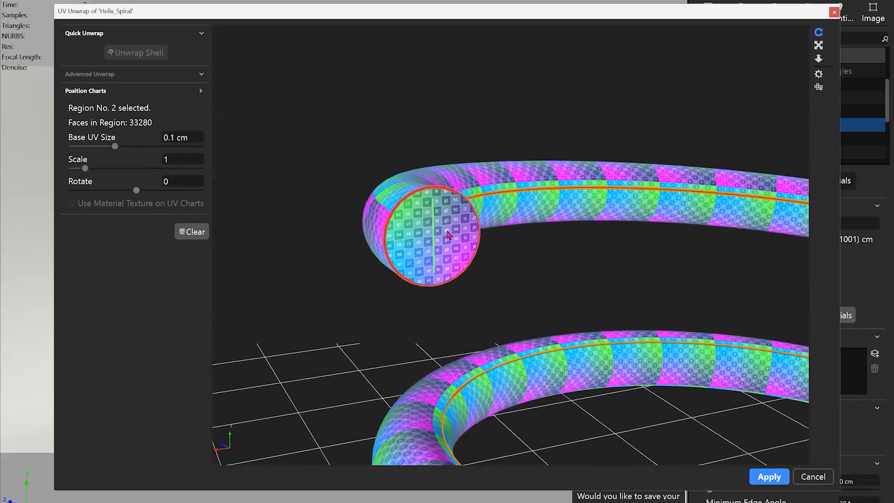
{"action": "left_click", "coordinate": [448, 234]}
{"action": "left_click_drag", "start_coordinate": [351, 255], "coordinate": [51, 112]}
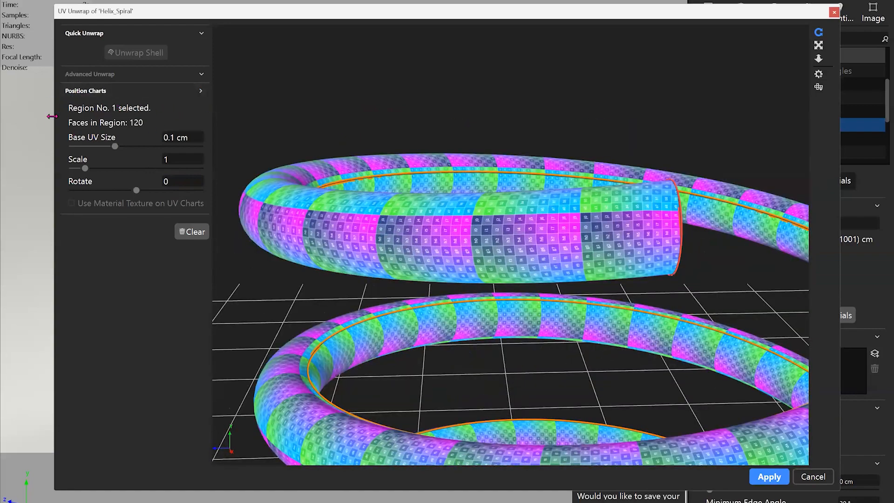
{"action": "left_click", "coordinate": [499, 222]}
{"action": "left_click_drag", "start_coordinate": [509, 221], "coordinate": [417, 223]}
{"action": "left_click", "coordinate": [518, 238]}
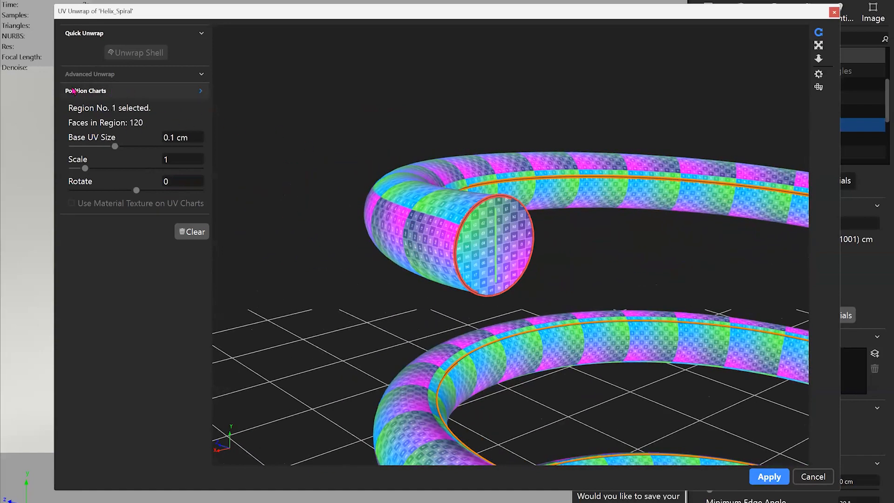
{"action": "left_click_drag", "start_coordinate": [517, 245], "coordinate": [395, 207]}
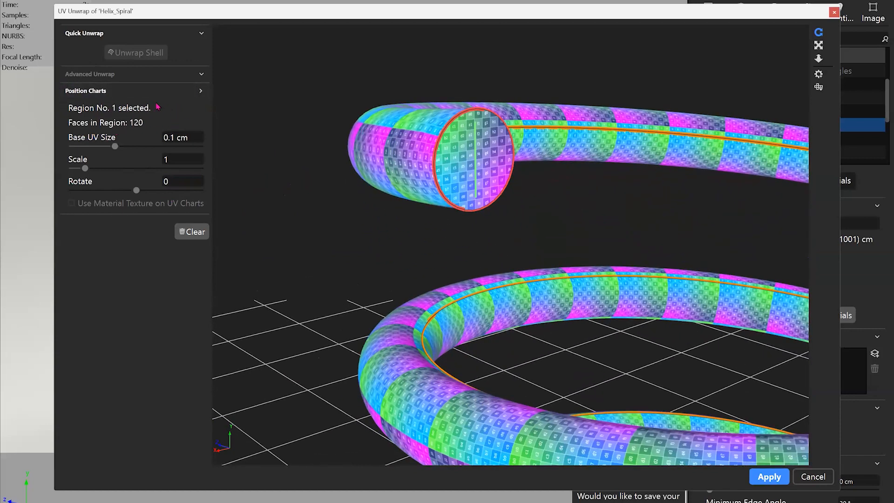
{"action": "left_click", "coordinate": [452, 343]}
{"action": "left_click", "coordinate": [474, 158]}
{"action": "left_click_drag", "start_coordinate": [381, 164], "coordinate": [487, 167]}
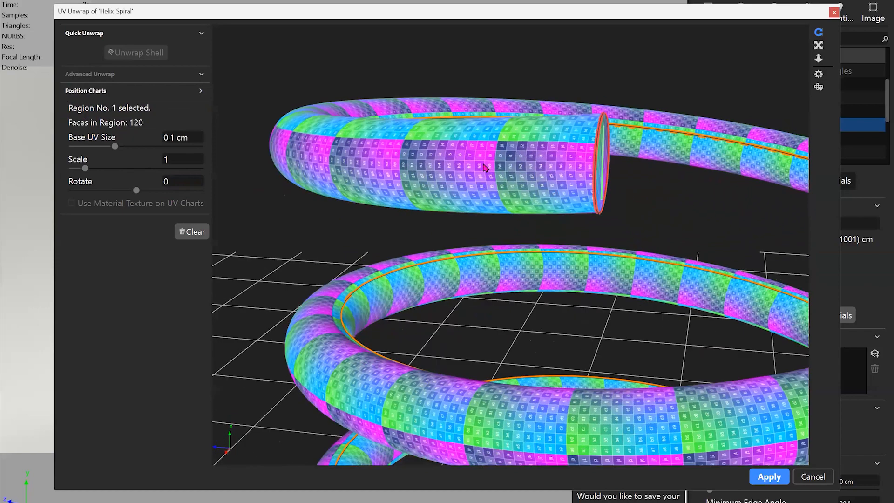
Rotate the coiled tube's chart by 90 degrees.
{"action": "left_click", "coordinate": [487, 168]}
{"action": "double_click", "coordinate": [183, 184]}
{"action": "type", "text": "90"}
{"action": "key", "text": "Return"}
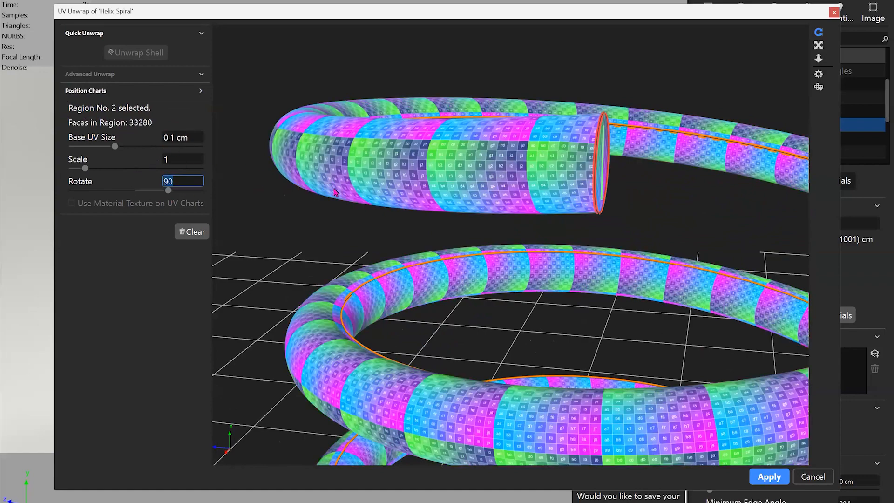
Examine the rotated pattern along the coils, at the lengthwise seam and around the upper end cap.
{"action": "left_click_drag", "start_coordinate": [472, 204], "coordinate": [590, 117]}
{"action": "left_click_drag", "start_coordinate": [495, 180], "coordinate": [626, 381]}
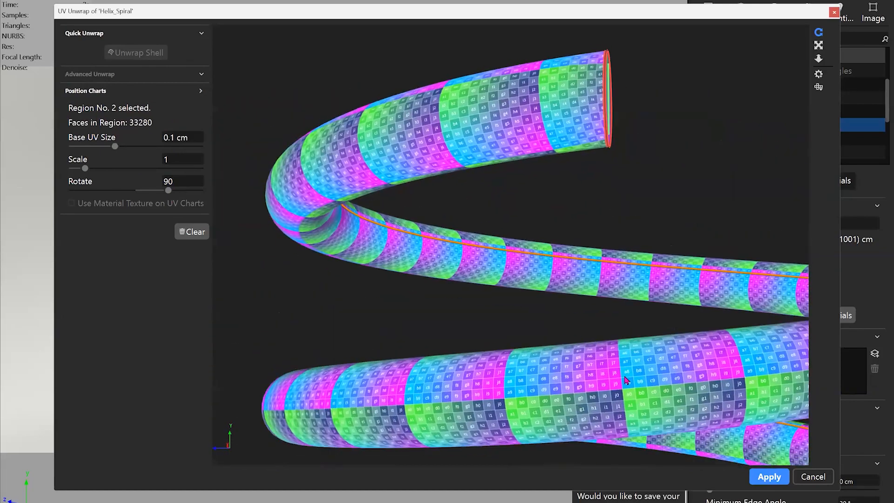
{"action": "left_click_drag", "start_coordinate": [603, 348], "coordinate": [580, 191]}
{"action": "scroll", "coordinate": [580, 191], "scroll_direction": "up", "scroll_amount": 10}
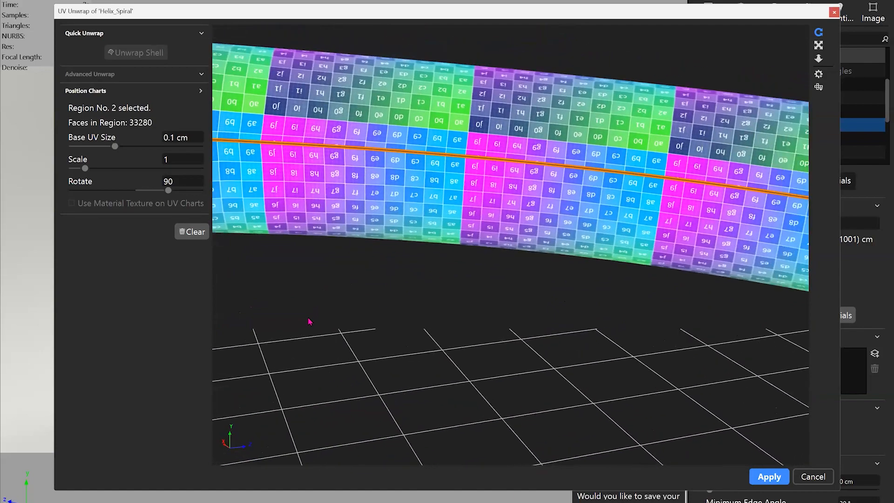
{"action": "left_click_drag", "start_coordinate": [605, 234], "coordinate": [604, 154]}
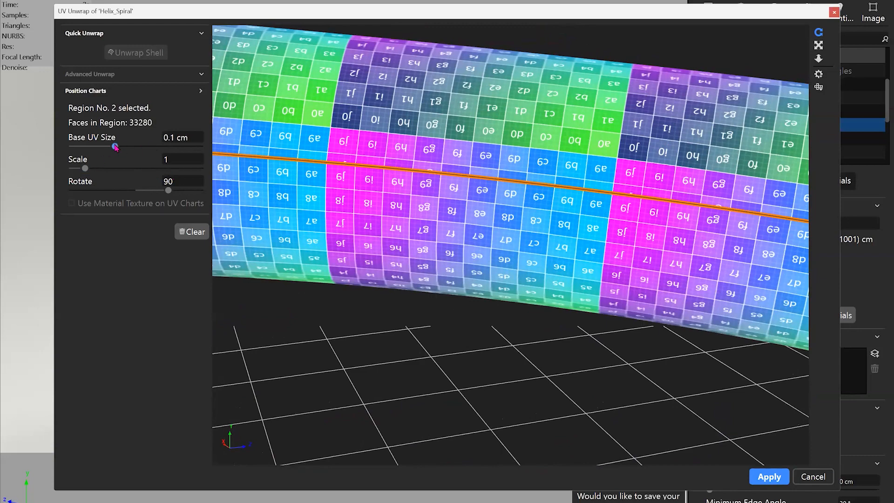
{"action": "scroll", "coordinate": [469, 149], "scroll_direction": "down", "scroll_amount": 5}
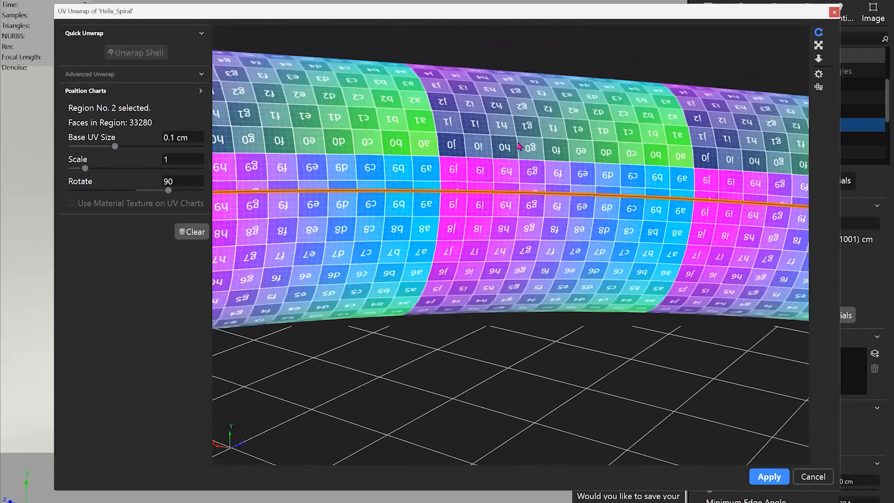
{"action": "left_click_drag", "start_coordinate": [437, 157], "coordinate": [408, 251]}
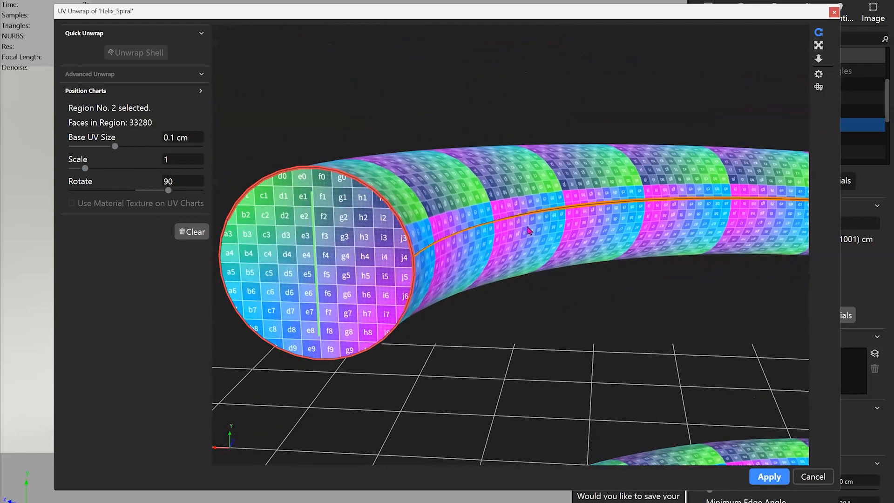
{"action": "left_click_drag", "start_coordinate": [469, 229], "coordinate": [407, 217]}
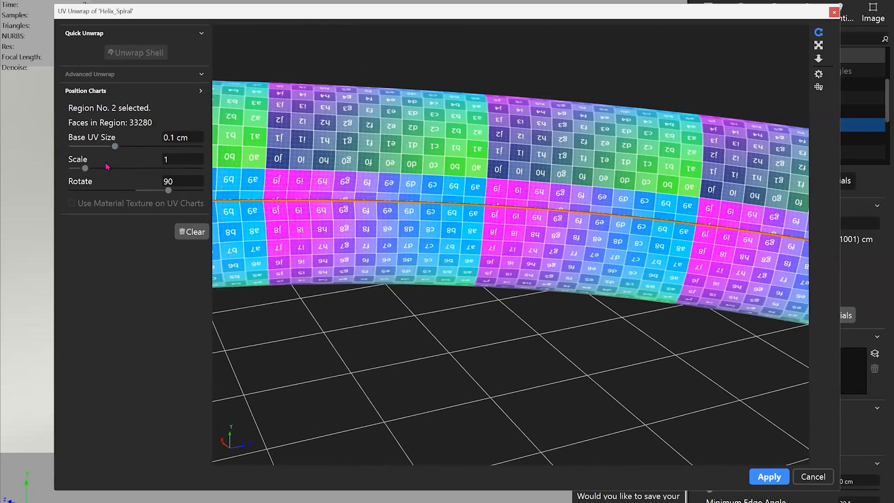
Try a scale of 1.67 on the coiled tube's chart, check the seam and cap, and restore the scale to 1.
{"action": "left_click_drag", "start_coordinate": [85, 170], "coordinate": [94, 173]}
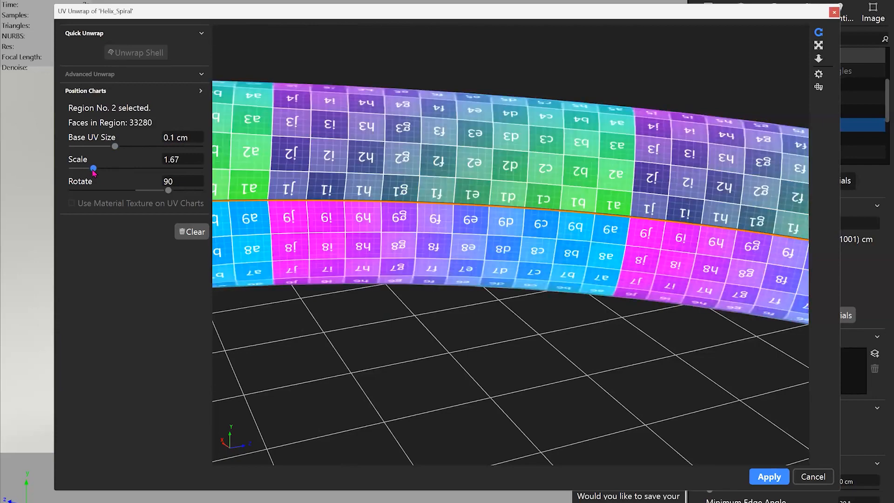
{"action": "scroll", "coordinate": [438, 229], "scroll_direction": "down", "scroll_amount": 3}
{"action": "left_click_drag", "start_coordinate": [438, 229], "coordinate": [404, 173]}
{"action": "left_click_drag", "start_coordinate": [569, 251], "coordinate": [465, 242]}
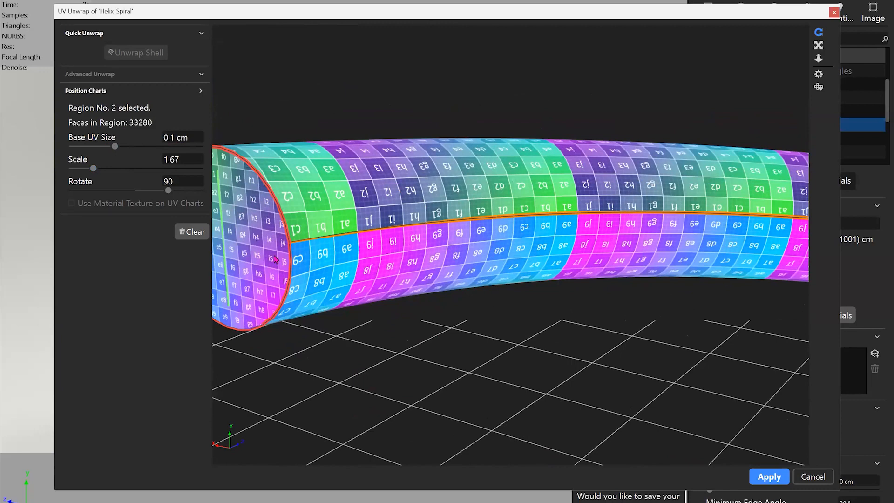
{"action": "left_click_drag", "start_coordinate": [245, 228], "coordinate": [487, 216]}
{"action": "double_click", "coordinate": [182, 160]}
{"action": "type", "text": "1"}
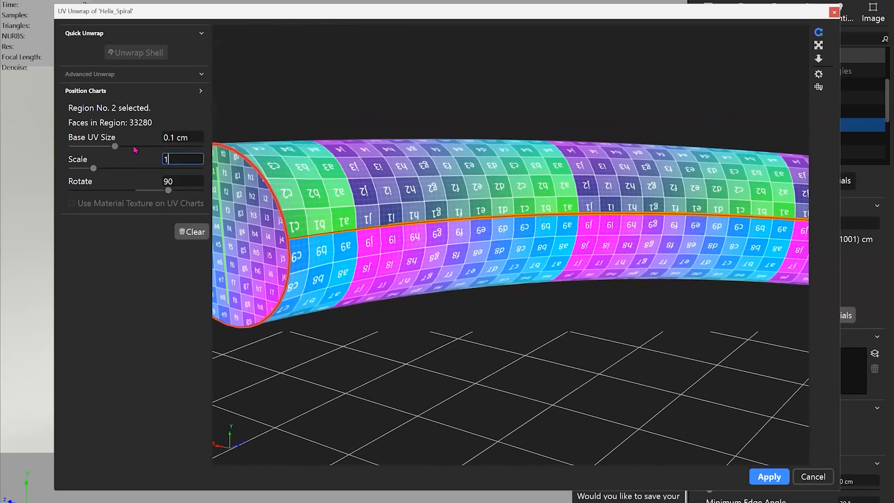
Try a Base UV Size of 0.15 cm and check the pattern on the upper end cap and tube.
{"action": "left_click", "coordinate": [173, 138]}
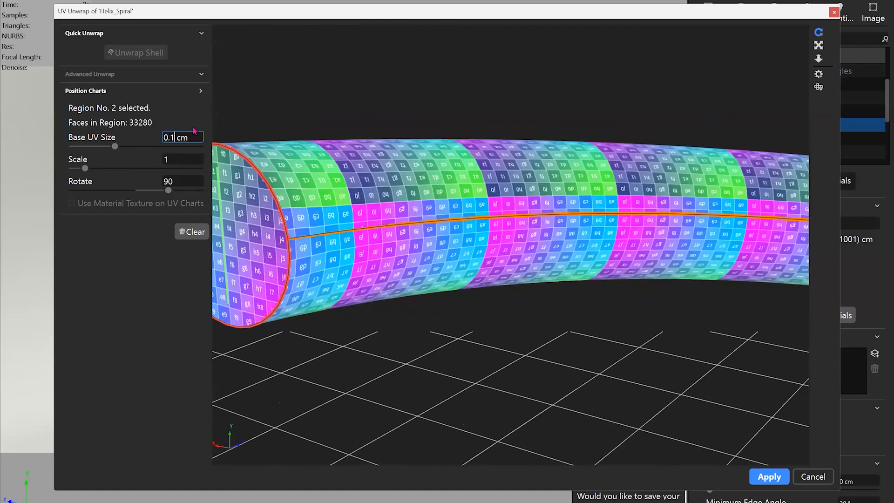
{"action": "type", "text": "5"}
{"action": "key", "text": "Return"}
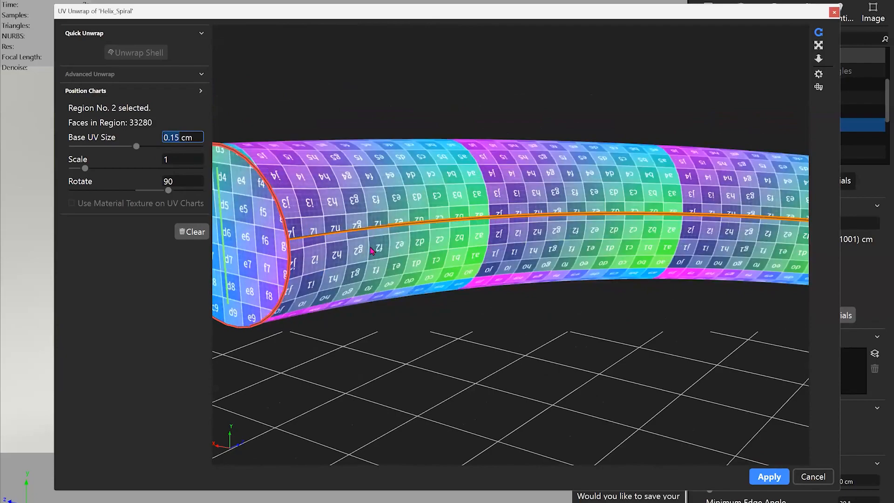
{"action": "left_click_drag", "start_coordinate": [366, 177], "coordinate": [246, 270]}
{"action": "left_click_drag", "start_coordinate": [543, 294], "coordinate": [453, 310]}
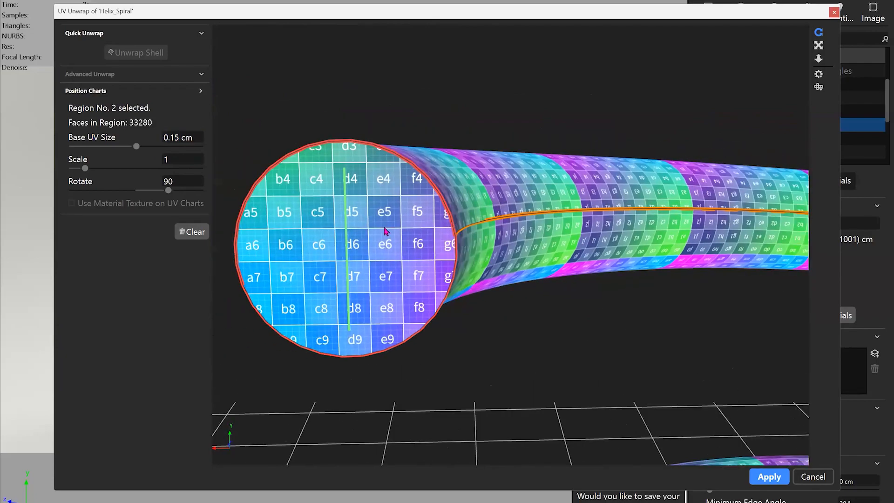
{"action": "left_click_drag", "start_coordinate": [386, 231], "coordinate": [137, 149]}
{"action": "left_click_drag", "start_coordinate": [426, 217], "coordinate": [364, 183]}
Reduce the Base UV Size to 0.111 cm and check the pattern along the lengthwise seam.
{"action": "left_click_drag", "start_coordinate": [136, 148], "coordinate": [120, 155]}
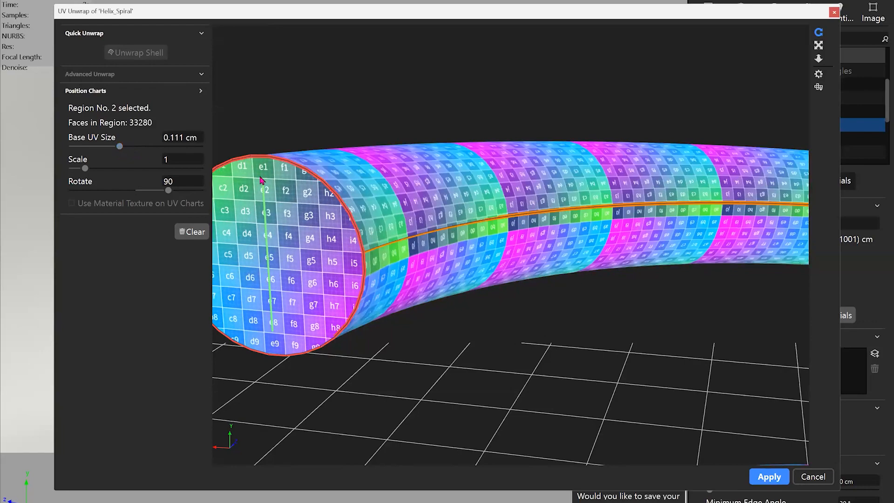
{"action": "left_click_drag", "start_coordinate": [470, 217], "coordinate": [547, 214]}
{"action": "scroll", "coordinate": [547, 214], "scroll_direction": "up", "scroll_amount": 3}
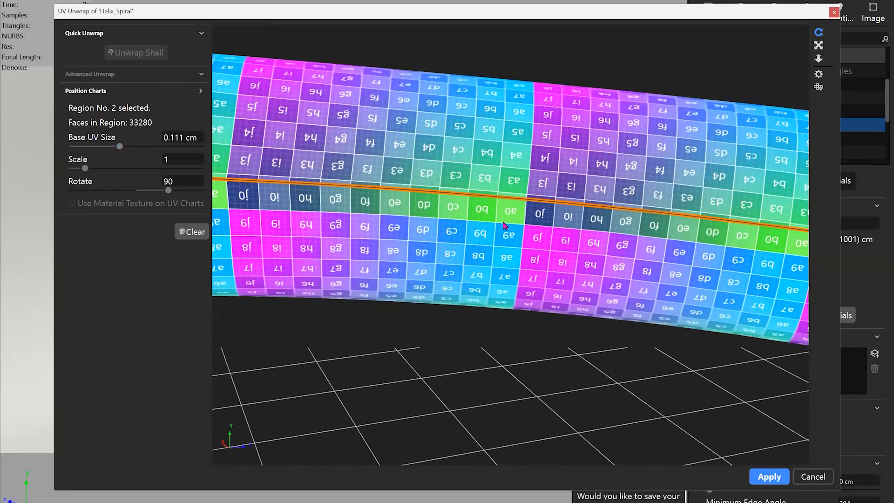
Try Base UV Sizes of 0.105, 0.102 and 0.103 cm to align the pattern across the lengthwise seam.
{"action": "left_click_drag", "start_coordinate": [120, 147], "coordinate": [117, 149]}
{"action": "left_click_drag", "start_coordinate": [180, 137], "coordinate": [212, 127]}
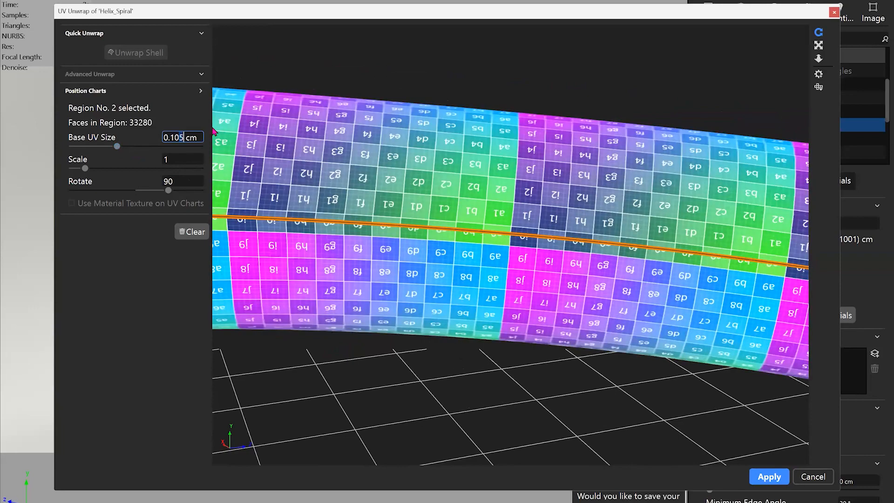
{"action": "key", "text": "BackSpace"}
{"action": "type", "text": "2"}
{"action": "key", "text": "Return"}
{"action": "left_click_drag", "start_coordinate": [115, 148], "coordinate": [117, 149]}
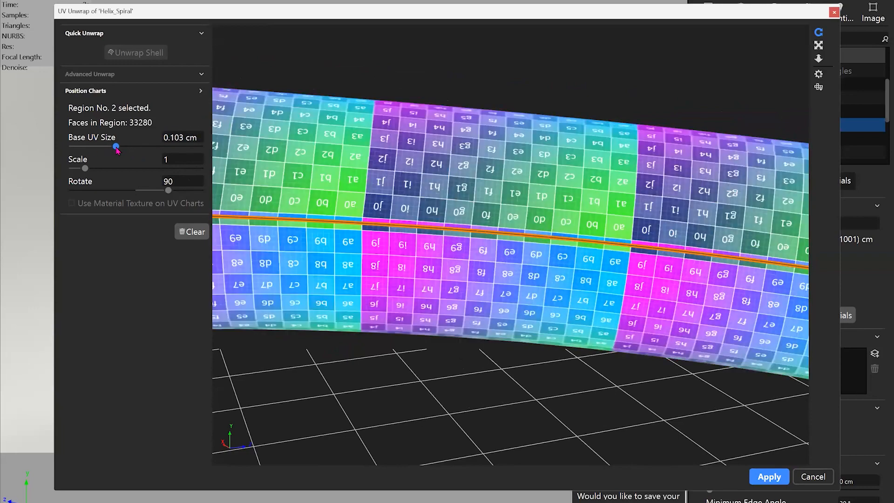
Fine-tune the Base UV Size to 0.104 cm and finally 0.1045 cm.
{"action": "double_click", "coordinate": [183, 137]}
{"action": "type", "text": "0.104"}
{"action": "key", "text": "Return"}
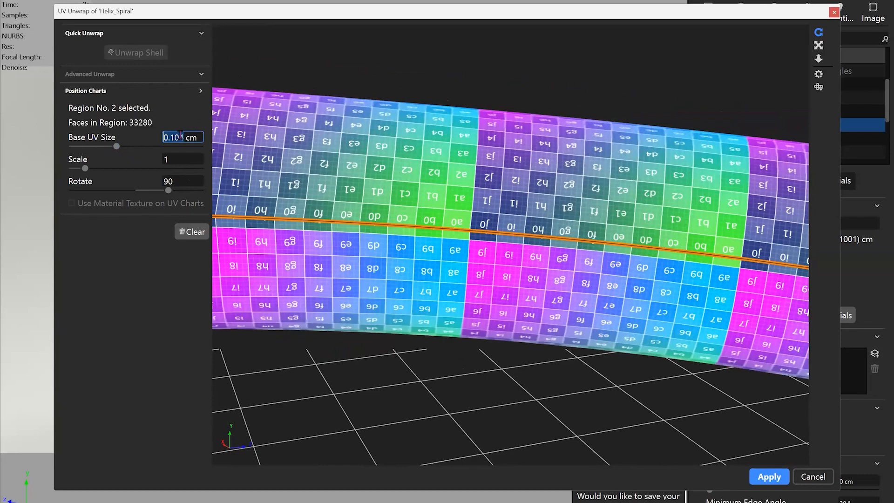
{"action": "left_click", "coordinate": [183, 136]}
{"action": "type", "text": "5"}
{"action": "key", "text": "Return"}
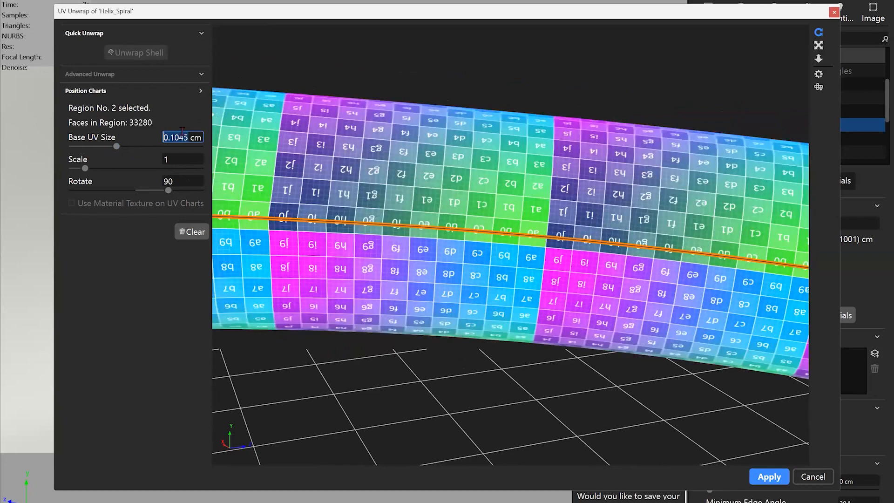
Check the pattern along the tube and apply the UV unwrap to the helix in the scene.
{"action": "left_click_drag", "start_coordinate": [392, 223], "coordinate": [612, 191]}
{"action": "scroll", "coordinate": [606, 189], "scroll_direction": "down", "scroll_amount": 10}
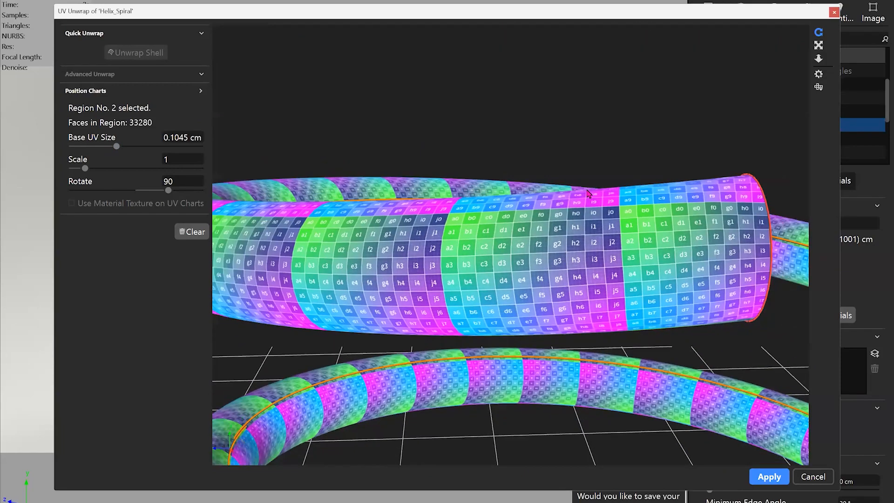
{"action": "left_click", "coordinate": [769, 476]}
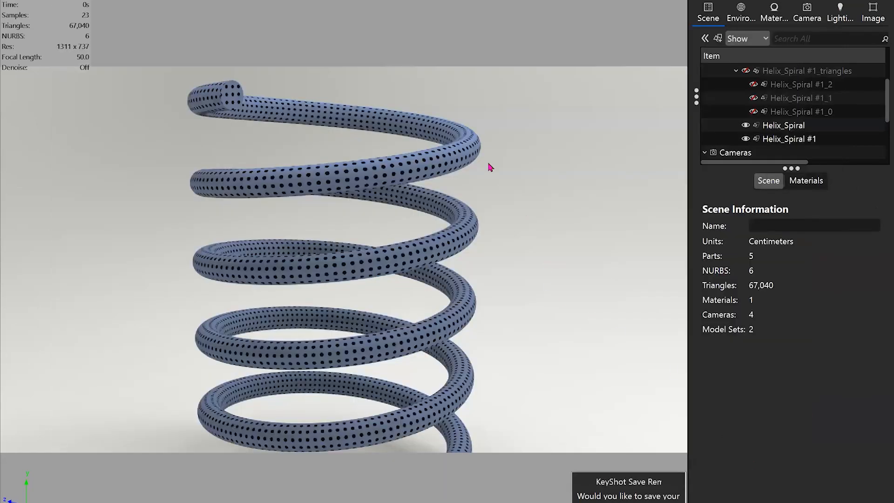
{"action": "left_click_drag", "start_coordinate": [373, 170], "coordinate": [440, 219]}
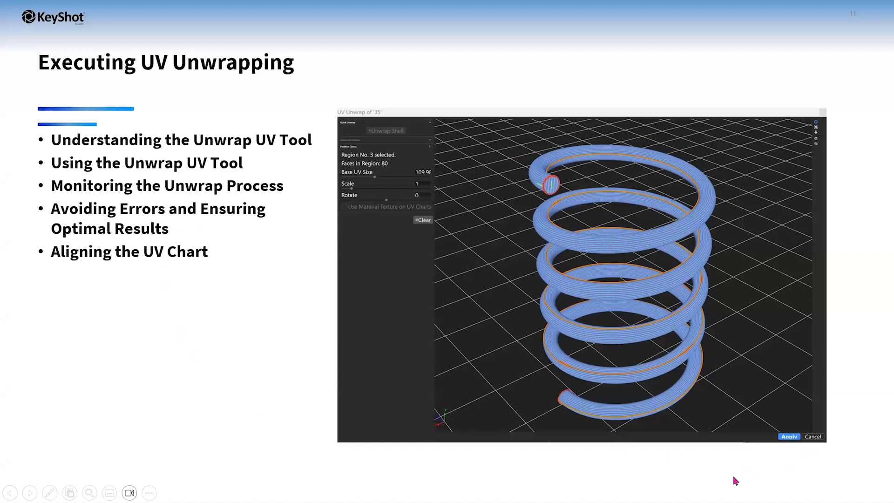
Switch from the slide show to KeyShot and open the helix's Helix_Blue material for editing.
{"action": "left_click", "coordinate": [753, 472]}
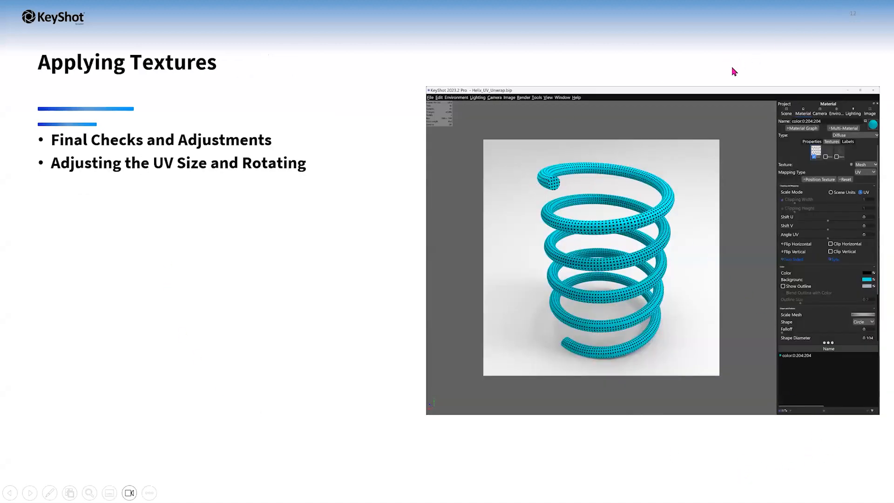
{"action": "key", "text": "alt+Tab"}
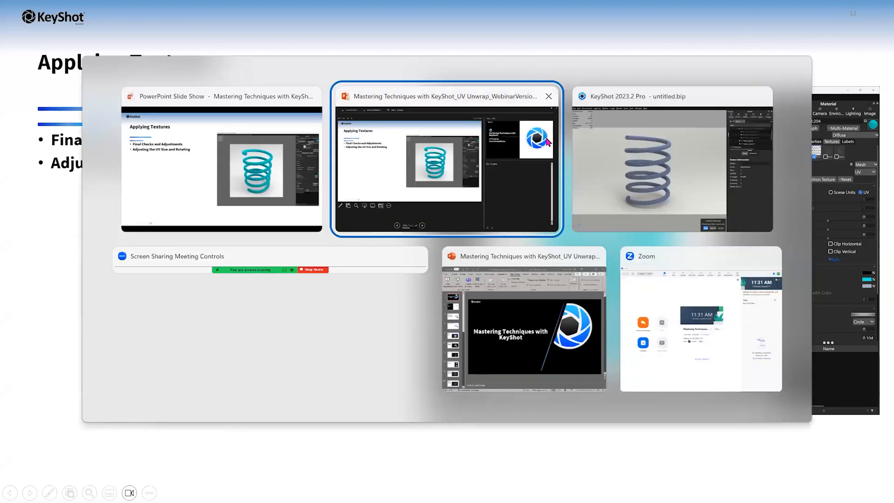
{"action": "left_click", "coordinate": [671, 159]}
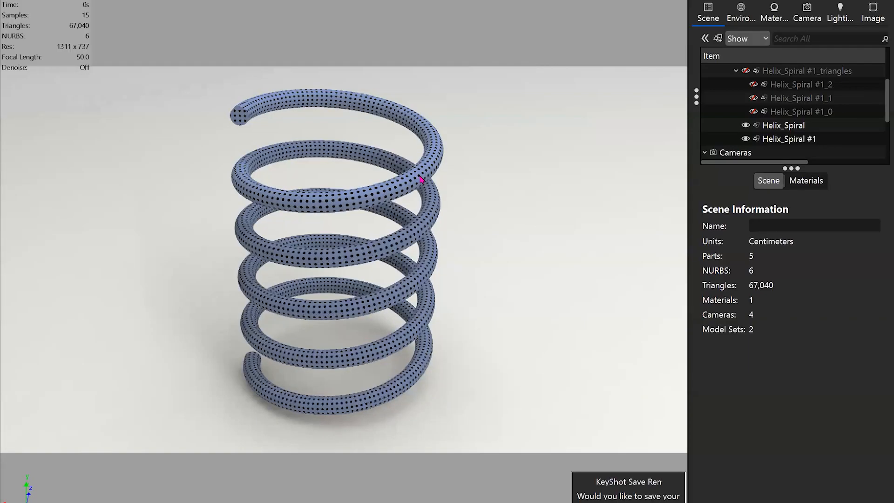
{"action": "double_click", "coordinate": [428, 184]}
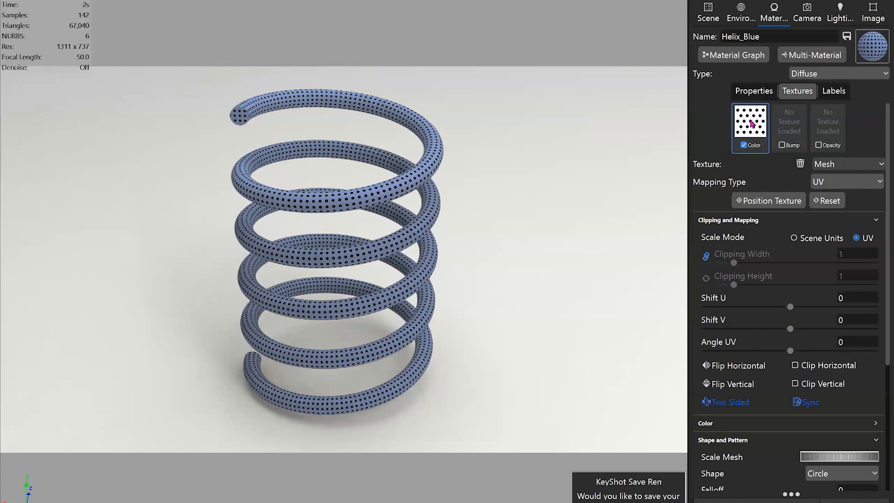
Replace the helix's color texture with a Texture Map using box_bump.jpg from the band_fusion_lux.fbx textures folder.
{"action": "left_click", "coordinate": [829, 164]}
{"action": "left_click", "coordinate": [551, 132]}
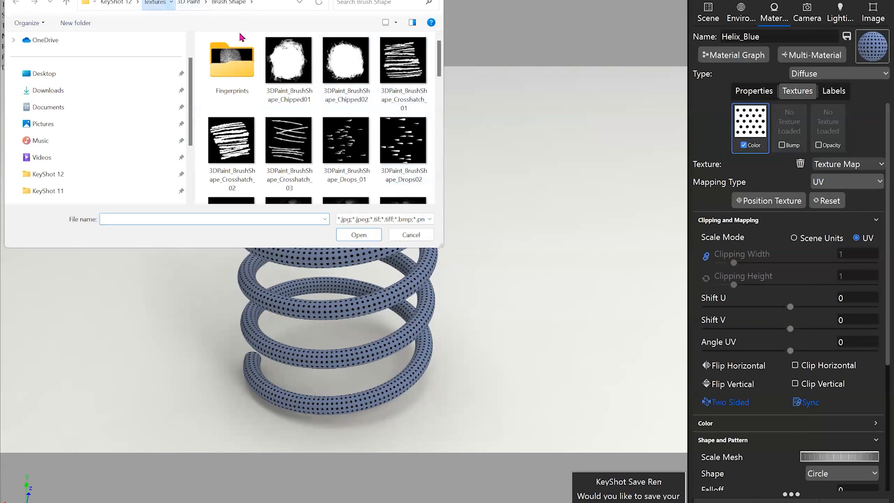
{"action": "scroll", "coordinate": [344, 107], "scroll_direction": "down", "scroll_amount": 2}
{"action": "scroll", "coordinate": [342, 102], "scroll_direction": "down", "scroll_amount": 2}
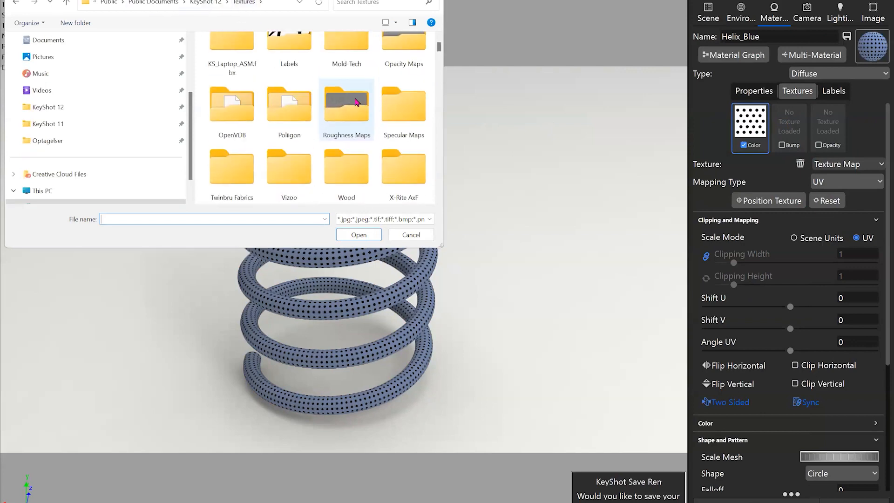
{"action": "scroll", "coordinate": [363, 99], "scroll_direction": "up", "scroll_amount": 3}
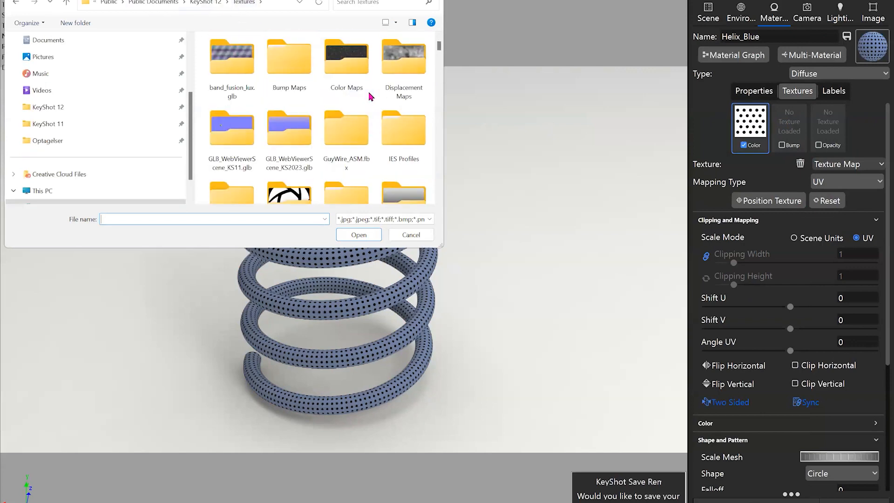
{"action": "double_click", "coordinate": [232, 60]}
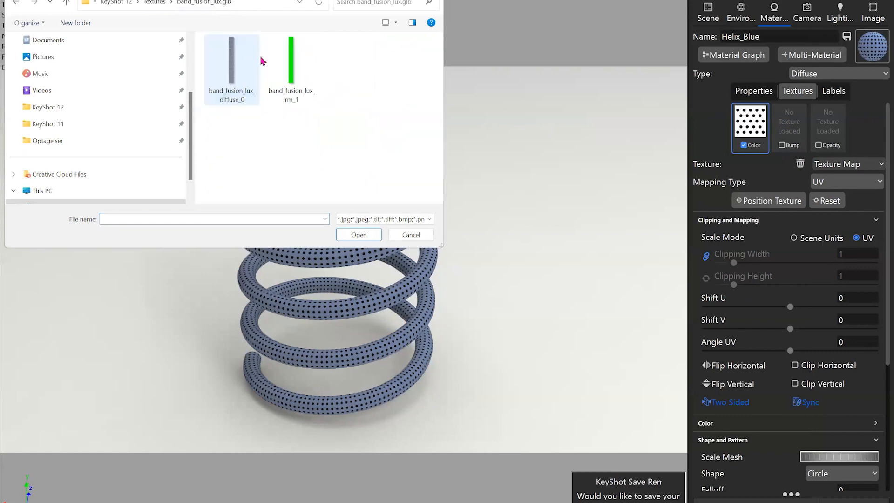
{"action": "left_click", "coordinate": [154, 2]}
{"action": "scroll", "coordinate": [325, 93], "scroll_direction": "up", "scroll_amount": 5}
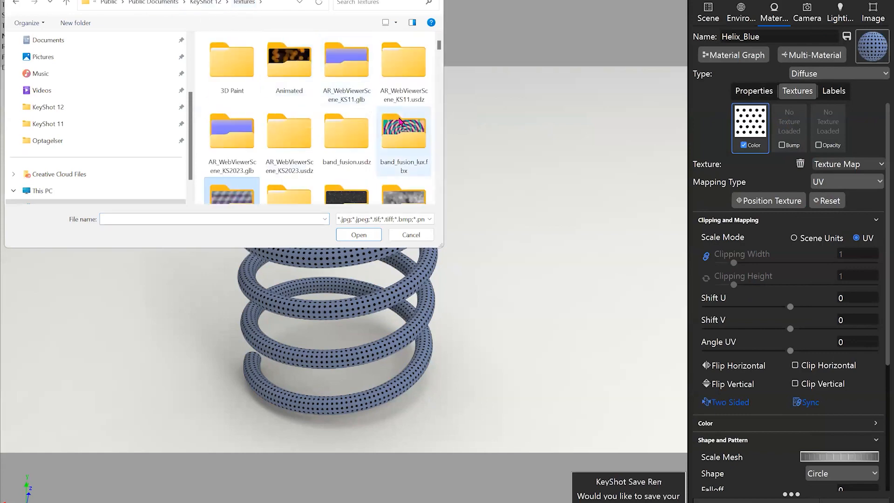
{"action": "double_click", "coordinate": [404, 132]}
{"action": "double_click", "coordinate": [232, 65]}
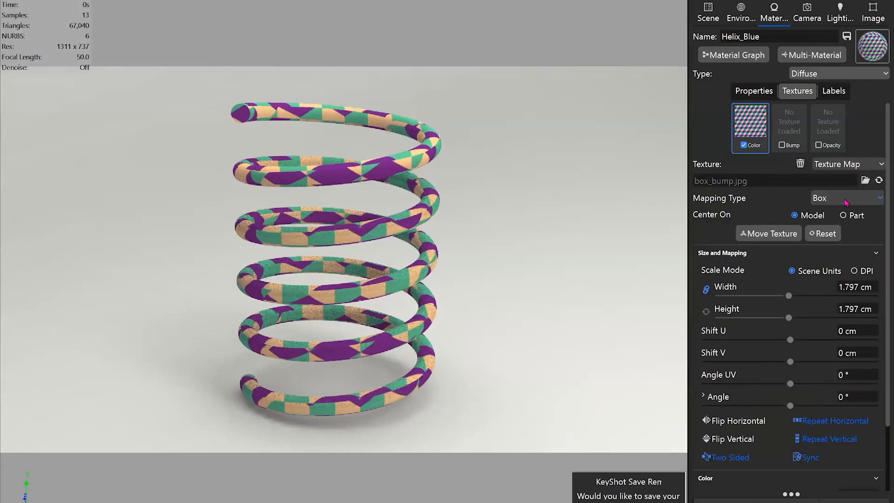
Set the mapping type of the box_bump.jpg texture on the helix to UV.
{"action": "left_click", "coordinate": [845, 198]}
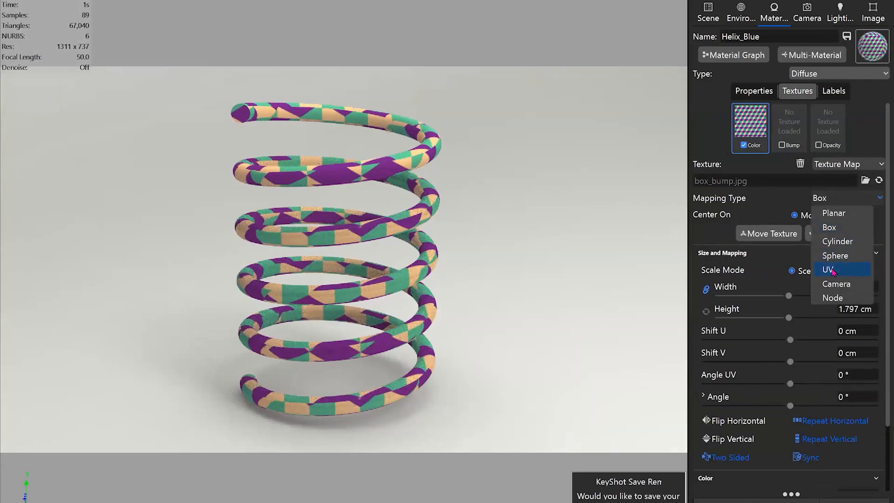
{"action": "left_click", "coordinate": [833, 270]}
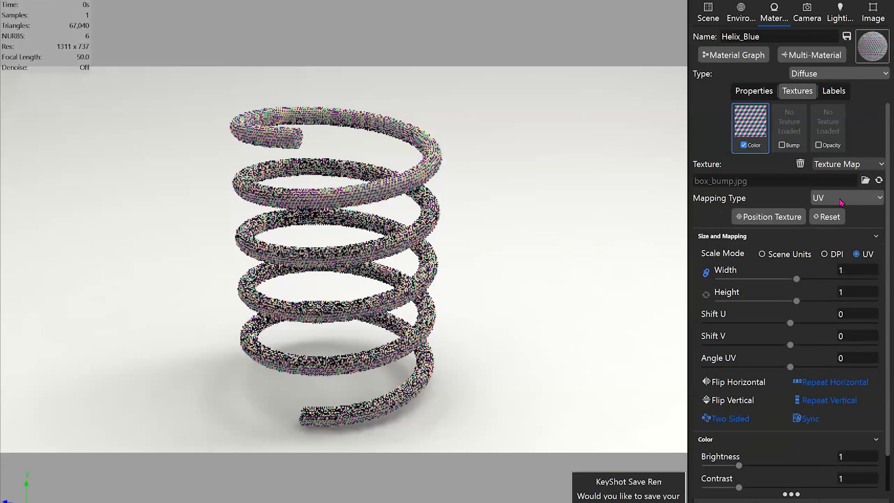
{"action": "left_click_drag", "start_coordinate": [414, 219], "coordinate": [410, 261]}
{"action": "scroll", "coordinate": [410, 261], "scroll_direction": "up", "scroll_amount": 8}
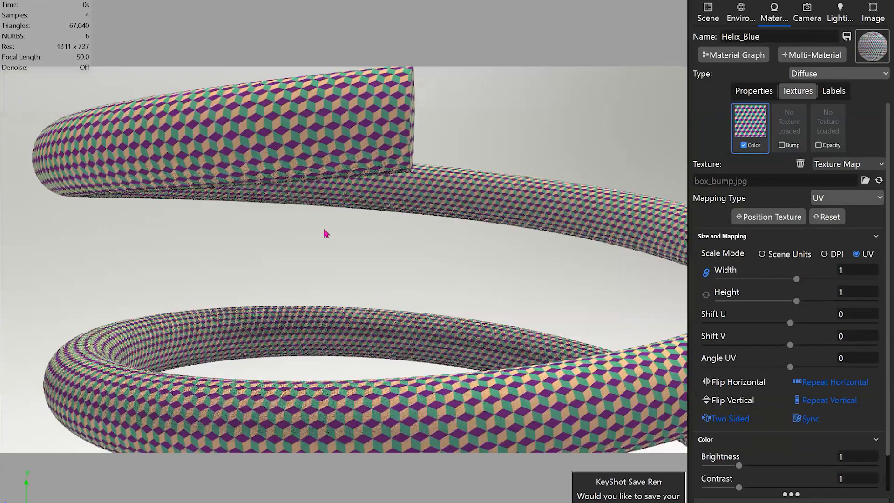
{"action": "left_click_drag", "start_coordinate": [325, 232], "coordinate": [191, 242]}
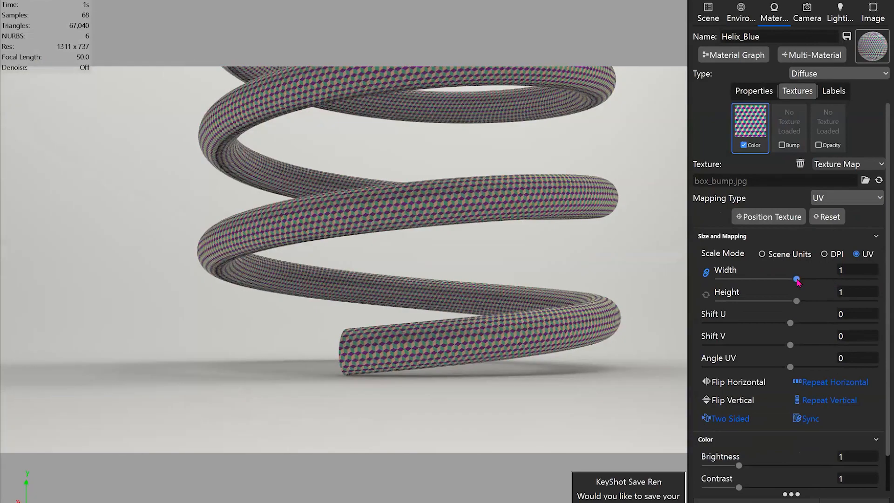
Try linked texture width and height values of 2, 5 and 6 on the helix, and finish at 4.67.
{"action": "left_click_drag", "start_coordinate": [798, 278], "coordinate": [848, 278]}
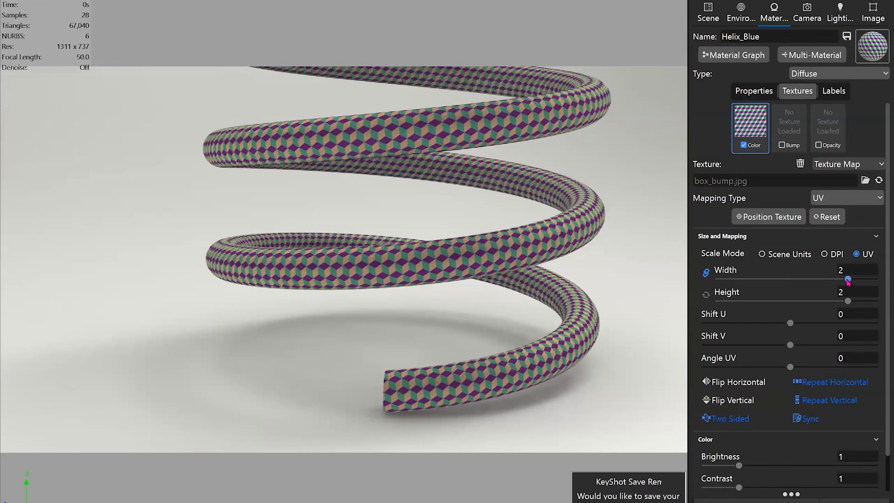
{"action": "left_click", "coordinate": [848, 279]}
{"action": "double_click", "coordinate": [857, 270]}
{"action": "type", "text": "5"}
{"action": "key", "text": "Return"}
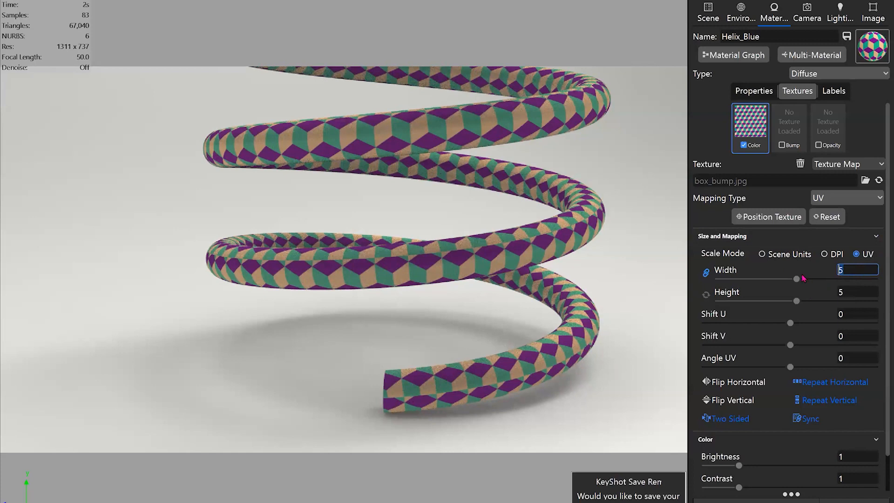
{"action": "left_click_drag", "start_coordinate": [796, 278], "coordinate": [812, 279]}
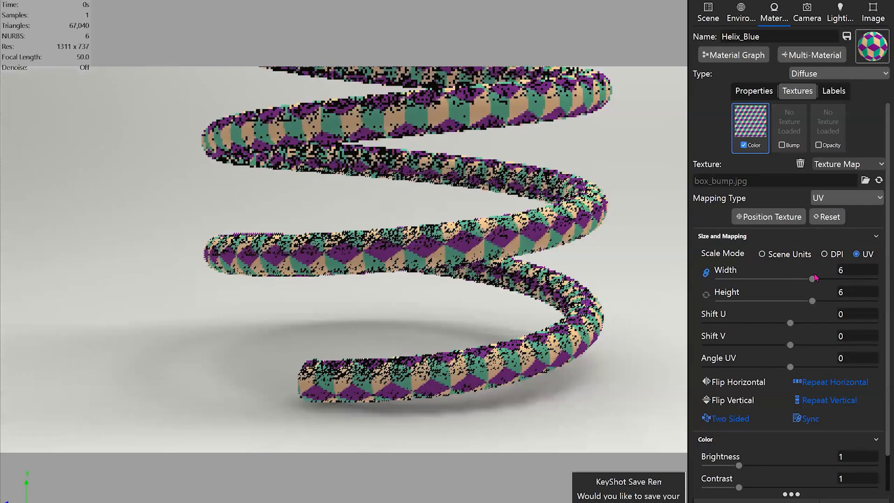
{"action": "left_click_drag", "start_coordinate": [815, 277], "coordinate": [830, 290]}
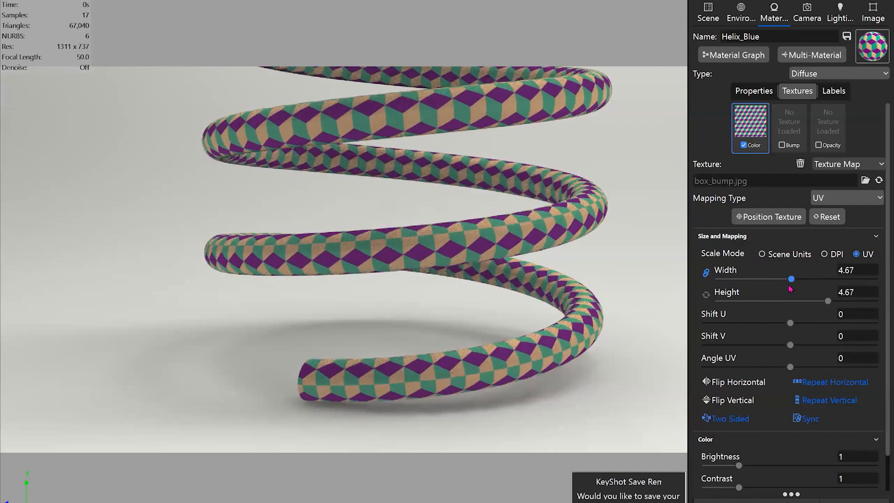
Change the helix's color texture to Brushed and set its mapping type to UV.
{"action": "left_click", "coordinate": [841, 198]}
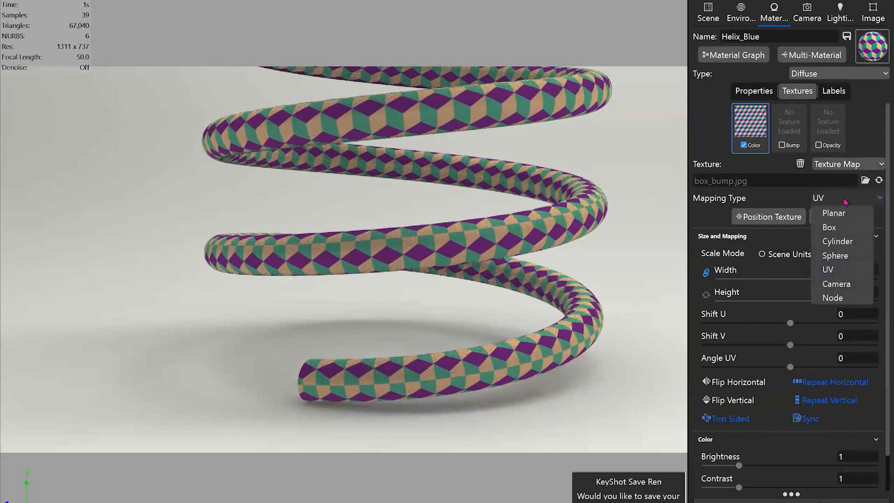
{"action": "left_click", "coordinate": [832, 163]}
{"action": "left_click", "coordinate": [834, 164]}
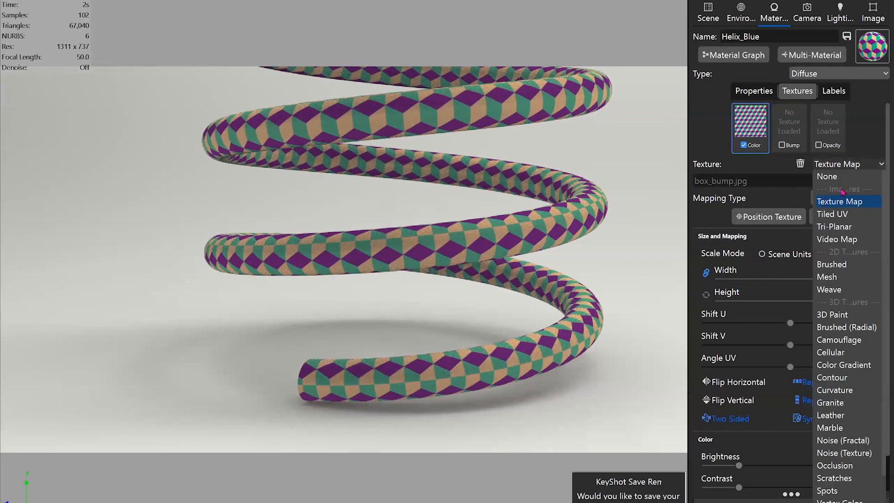
{"action": "left_click", "coordinate": [836, 264]}
{"action": "left_click", "coordinate": [851, 181]}
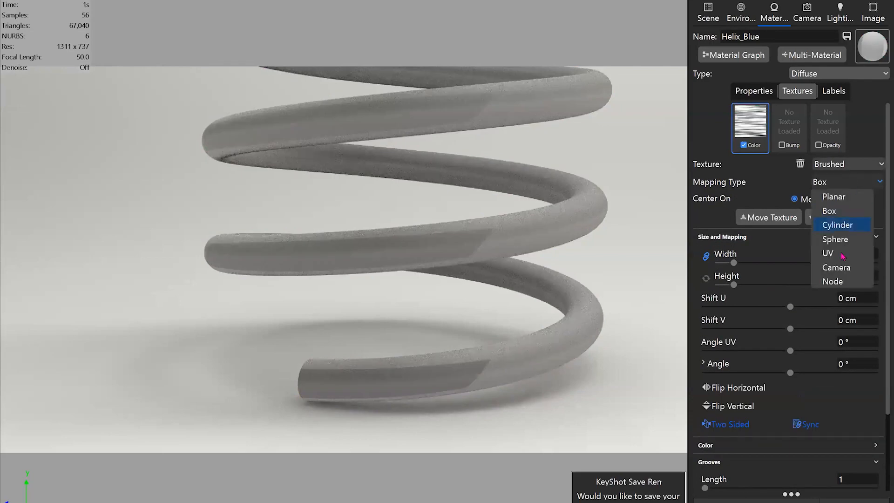
{"action": "left_click", "coordinate": [834, 253]}
{"action": "left_click_drag", "start_coordinate": [433, 227], "coordinate": [579, 266]}
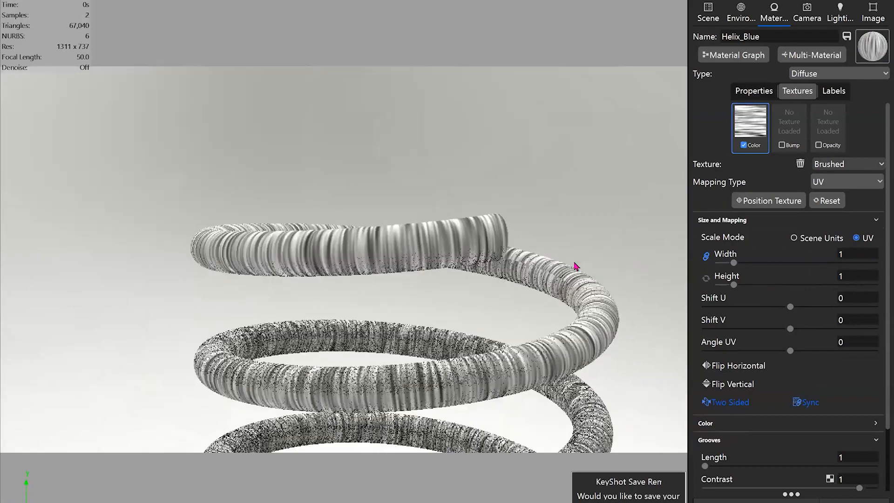
Set the Brushed texture's Angle UV to 90 so the grain runs along the coil.
{"action": "left_click", "coordinate": [859, 342]}
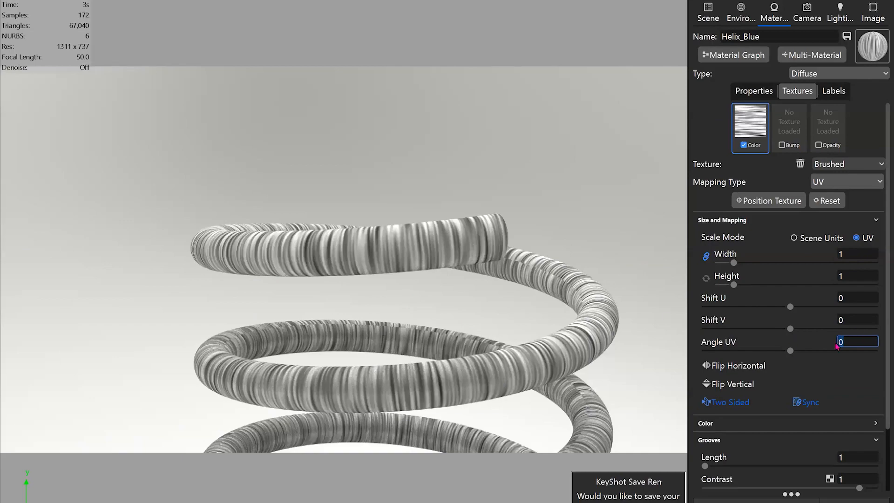
{"action": "type", "text": "90"}
{"action": "key", "text": "Return"}
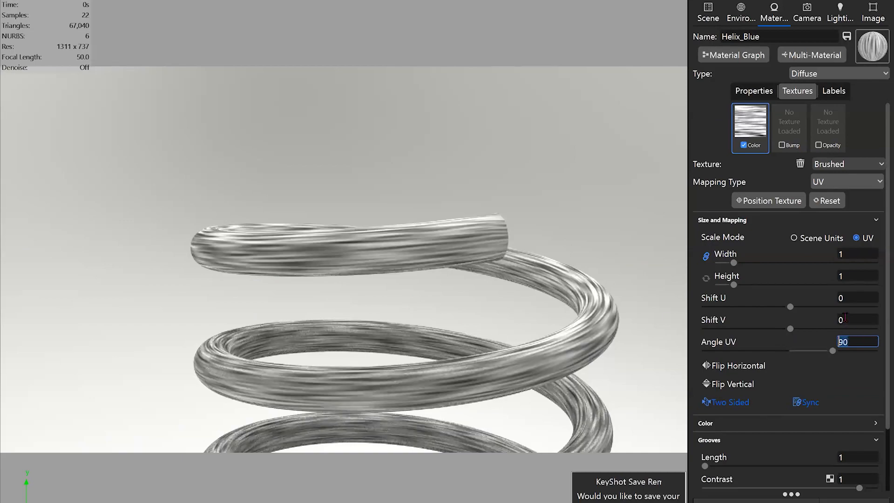
{"action": "left_click_drag", "start_coordinate": [107, 344], "coordinate": [256, 359]}
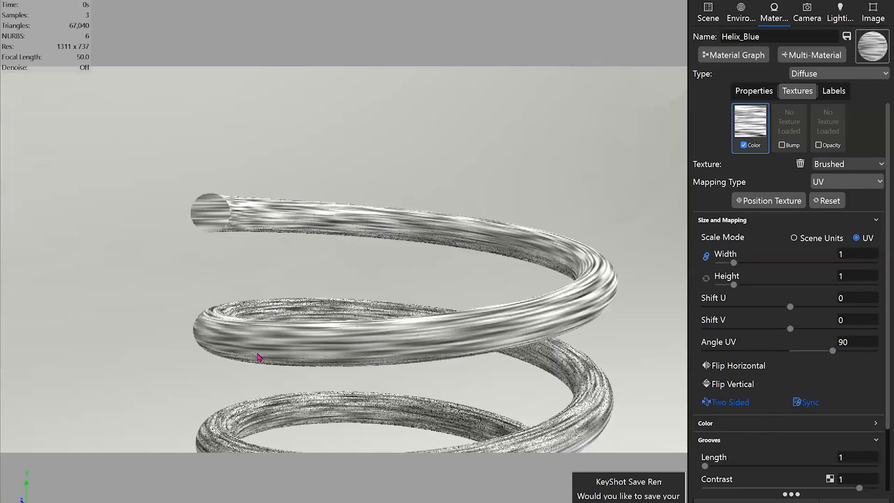
{"action": "left_click_drag", "start_coordinate": [371, 276], "coordinate": [451, 252]}
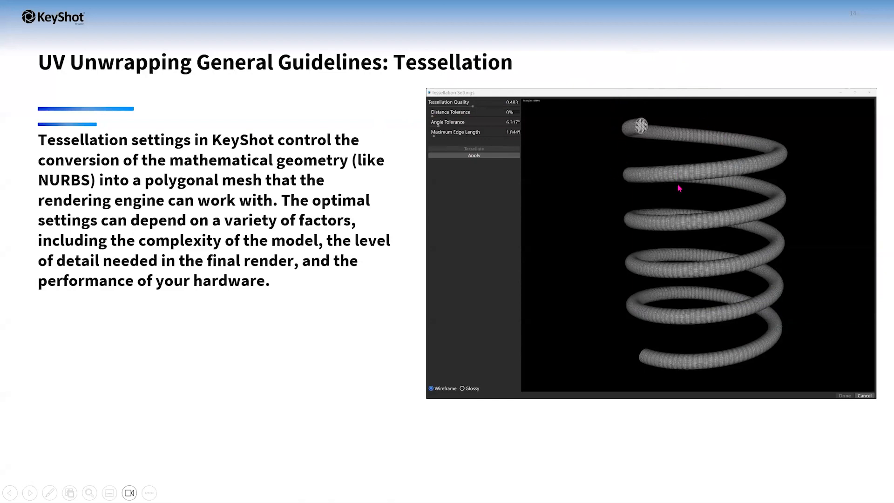
Switch back to KeyShot from the slides and list the materials of the Helix_Spiral part in the scene.
{"action": "key", "text": "alt+Tab"}
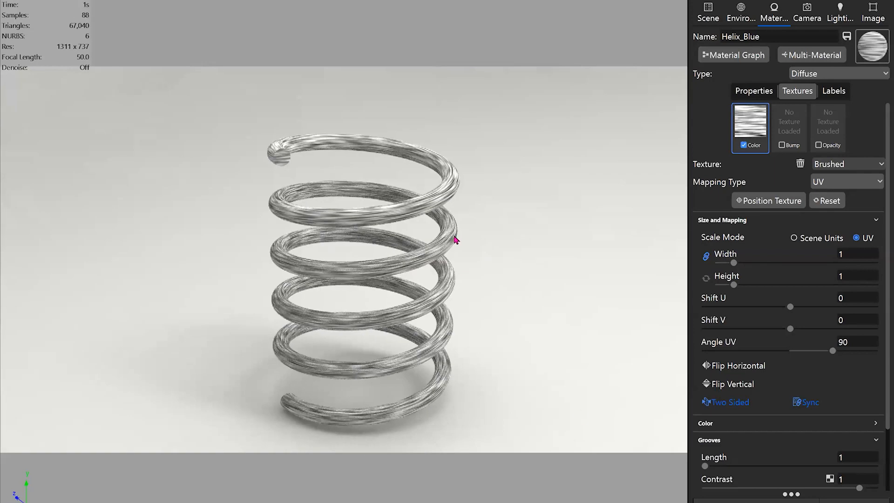
{"action": "left_click", "coordinate": [702, 13]}
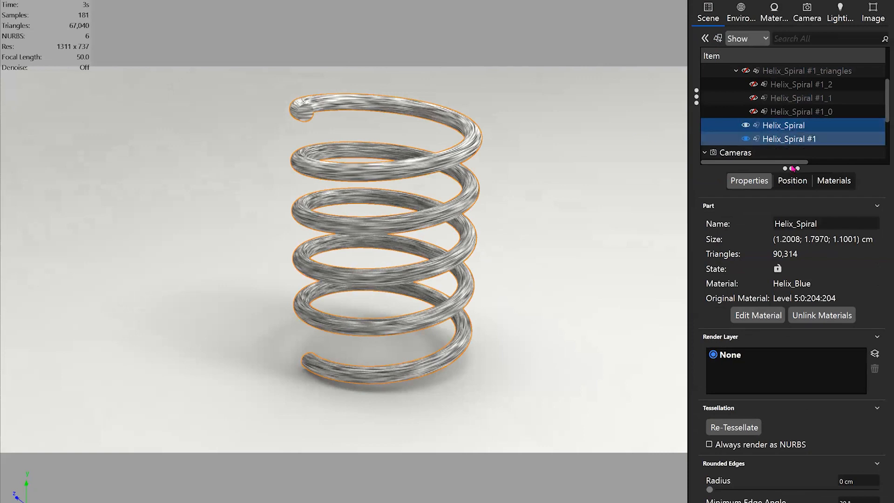
{"action": "left_click", "coordinate": [833, 181]}
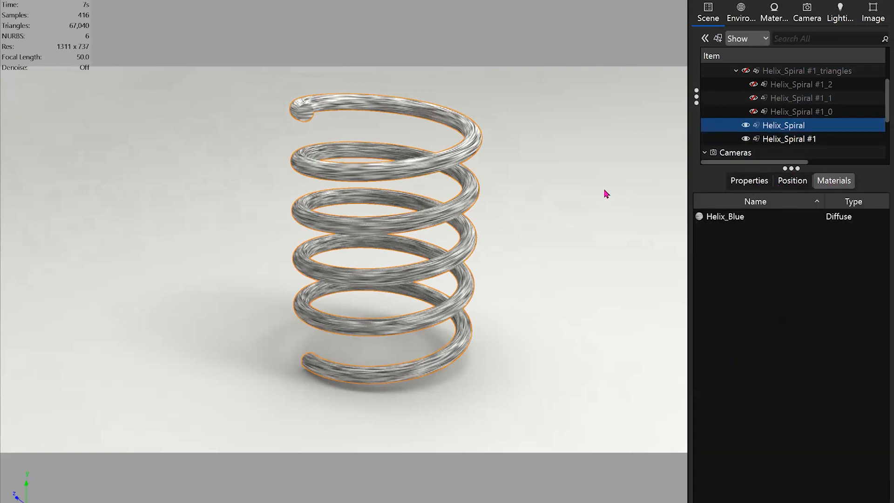
{"action": "left_click_drag", "start_coordinate": [610, 172], "coordinate": [397, 113]}
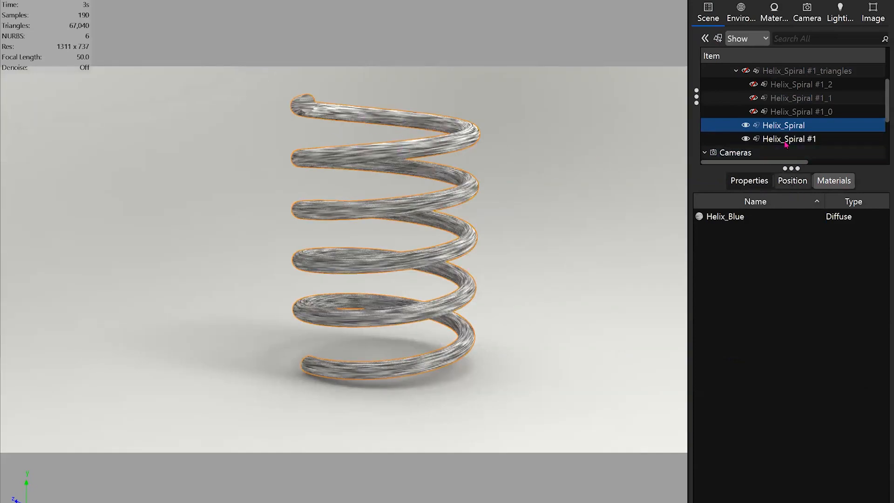
Open the Helix_Blue material and change its color texture to Mesh with UV mapping.
{"action": "double_click", "coordinate": [725, 217]}
{"action": "left_click", "coordinate": [797, 91]}
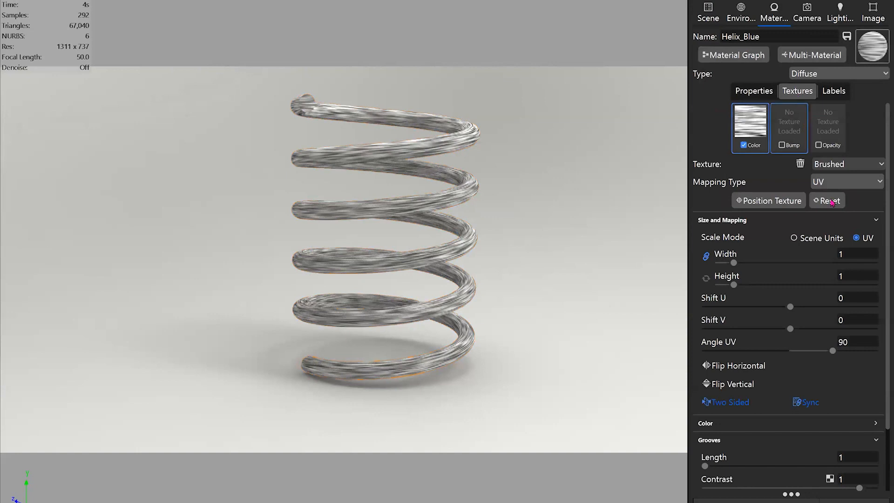
{"action": "left_click", "coordinate": [848, 164]}
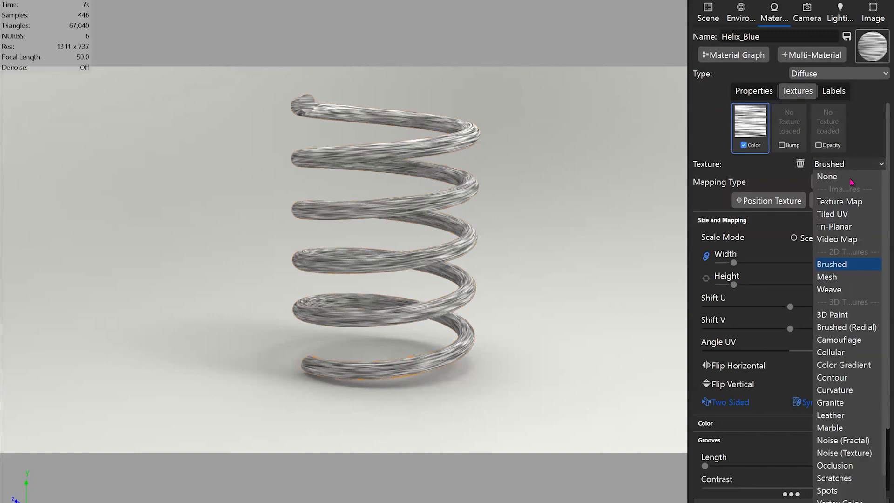
{"action": "left_click", "coordinate": [836, 277]}
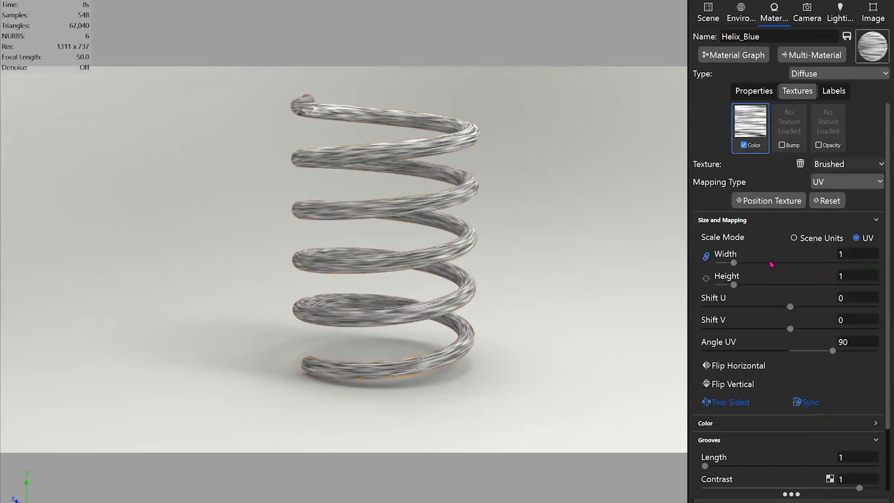
{"action": "left_click", "coordinate": [851, 182]}
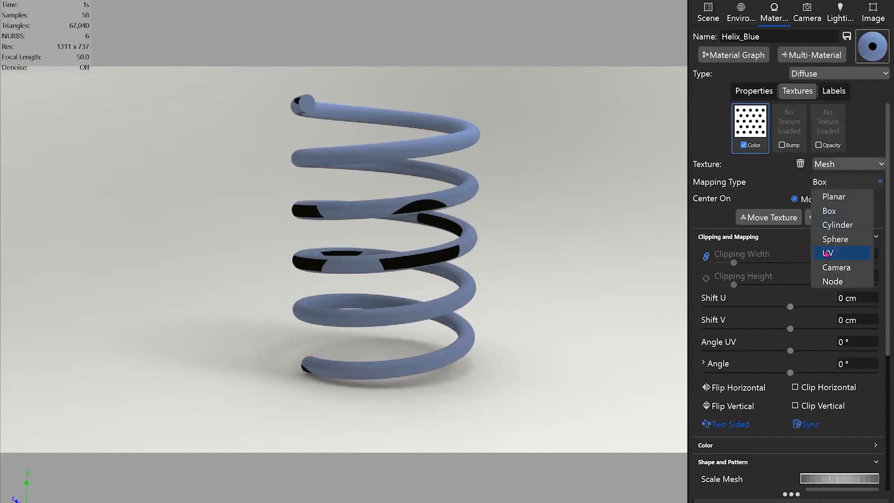
{"action": "left_click", "coordinate": [845, 253]}
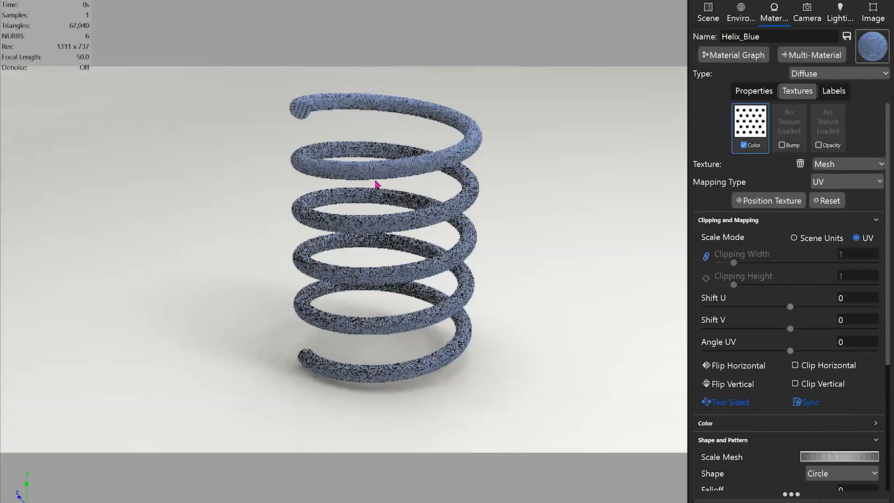
Enlarge the Mesh texture's dots with Scale Mesh until they are large and clearly visible, and inspect them around the coil.
{"action": "left_click_drag", "start_coordinate": [373, 186], "coordinate": [518, 373]}
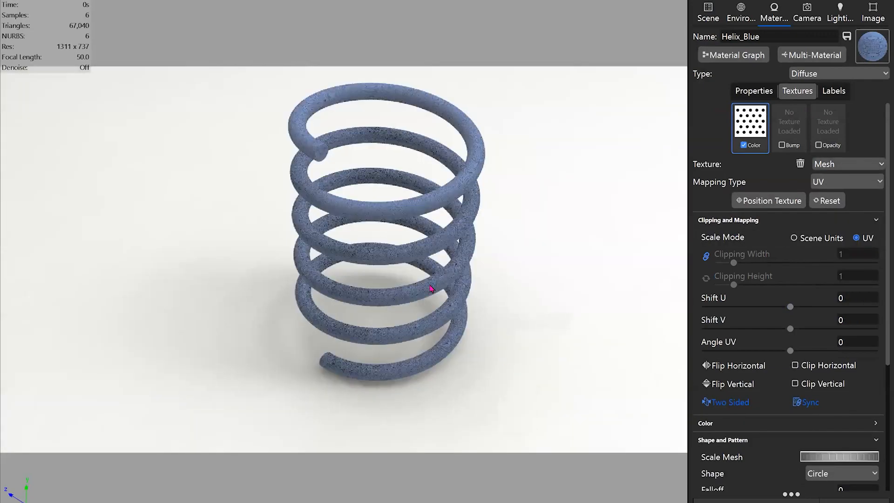
{"action": "scroll", "coordinate": [469, 219], "scroll_direction": "up", "scroll_amount": 5}
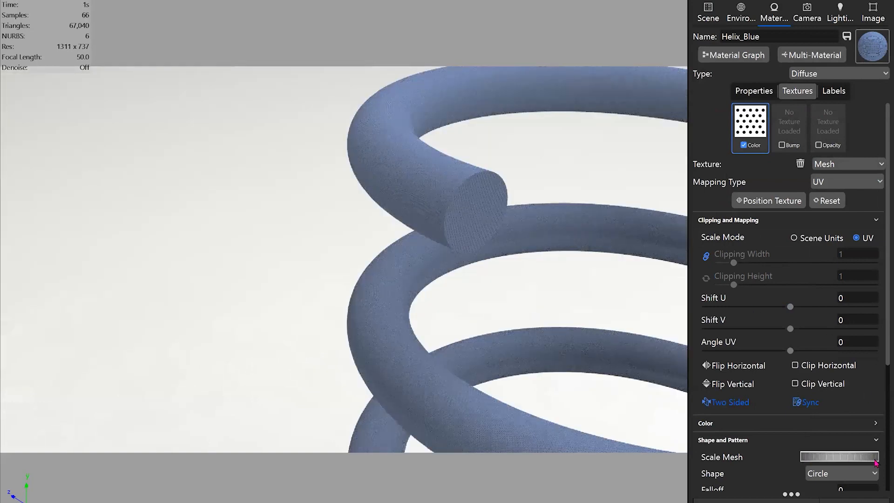
{"action": "left_click_drag", "start_coordinate": [877, 463], "coordinate": [855, 458]}
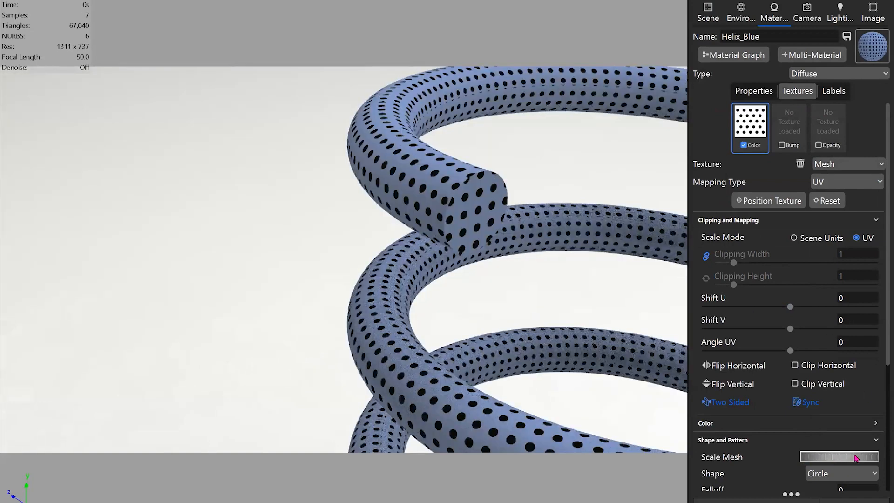
{"action": "left_click_drag", "start_coordinate": [497, 277], "coordinate": [315, 253]}
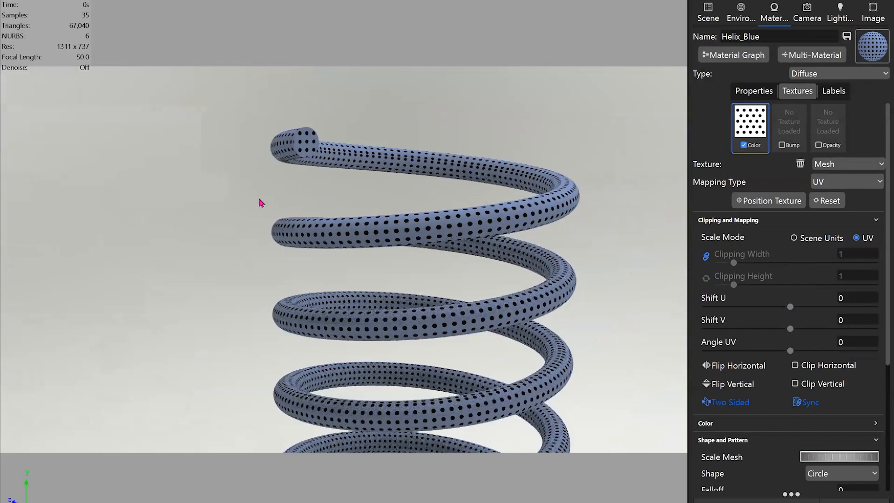
{"action": "left_click_drag", "start_coordinate": [407, 197], "coordinate": [391, 134]}
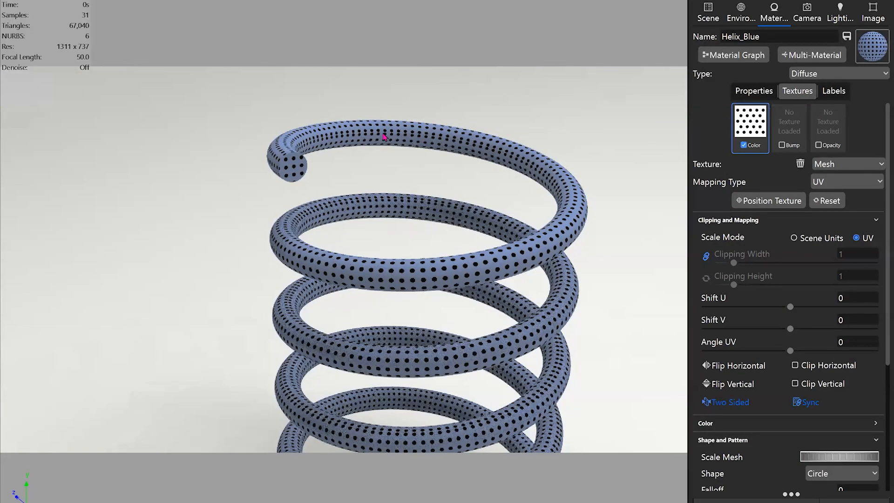
{"action": "left_click_drag", "start_coordinate": [311, 140], "coordinate": [321, 132]}
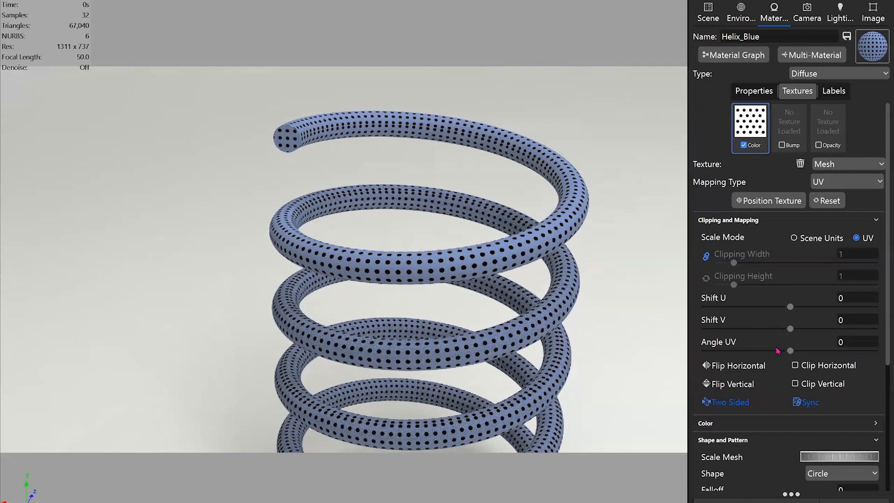
{"action": "left_click_drag", "start_coordinate": [805, 459], "coordinate": [861, 458]}
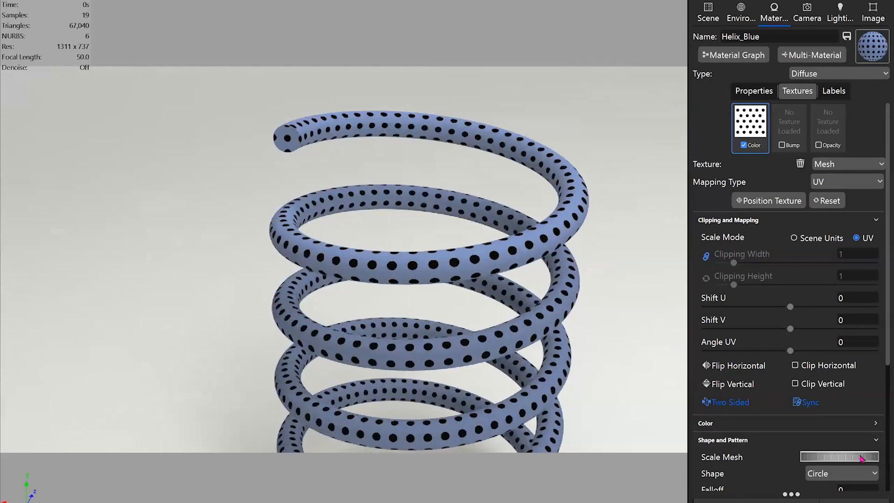
{"action": "left_click_drag", "start_coordinate": [611, 233], "coordinate": [483, 314]}
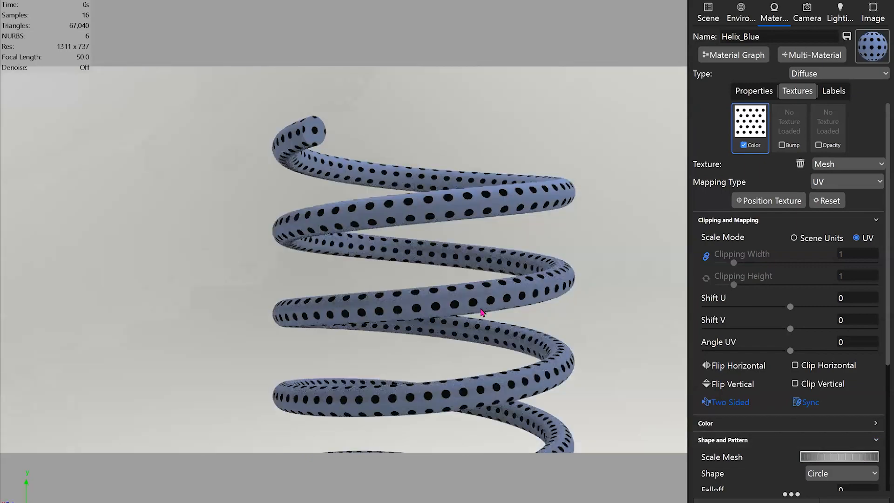
Switch to the slides and advance to the guideline on seams and direction guide placement.
{"action": "key", "text": "alt+Tab"}
{"action": "key", "text": "Right"}
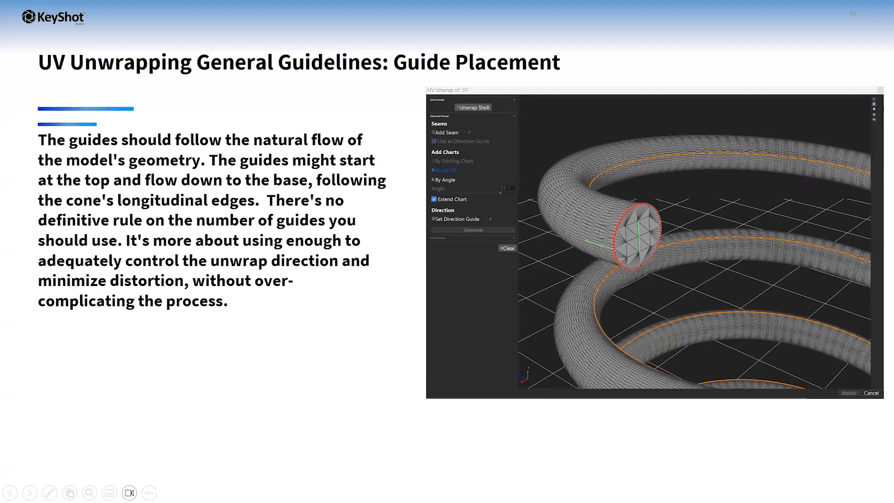
{"action": "key", "text": "Right"}
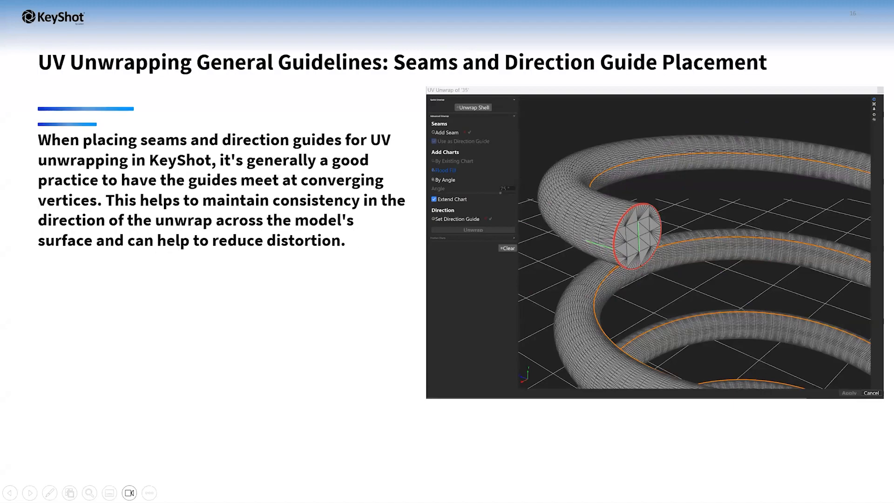
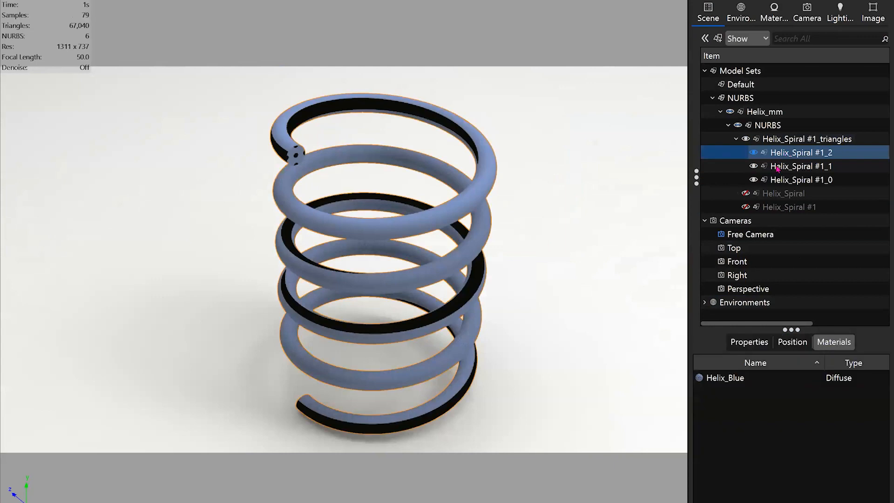
Hide the three Helix_Spiral #1 surfaces in turn to identify the tube and its end caps, and show them all again.
{"action": "left_click", "coordinate": [761, 180]}
{"action": "left_click", "coordinate": [753, 180]}
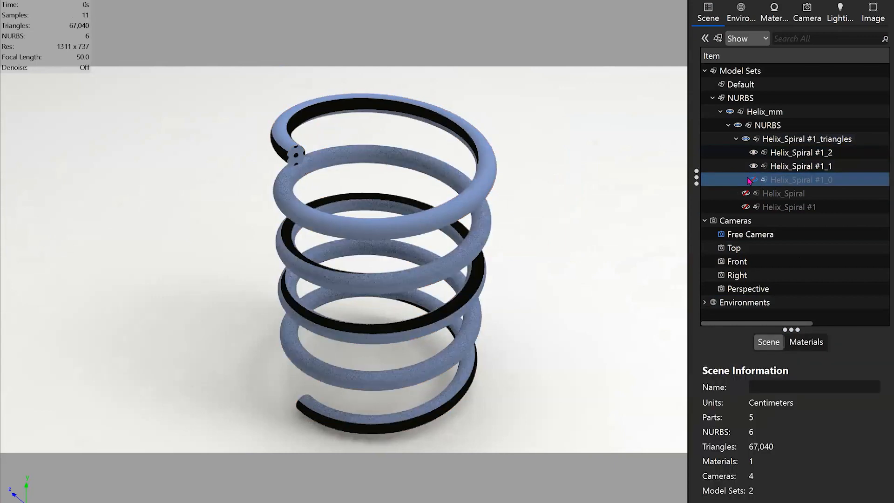
{"action": "left_click", "coordinate": [755, 166]}
{"action": "left_click", "coordinate": [756, 153]}
{"action": "left_click", "coordinate": [753, 153]}
{"action": "left_click", "coordinate": [754, 180]}
{"action": "left_click", "coordinate": [754, 167]}
{"action": "left_click", "coordinate": [755, 179]}
{"action": "left_click", "coordinate": [753, 180]}
{"action": "left_click", "coordinate": [754, 166]}
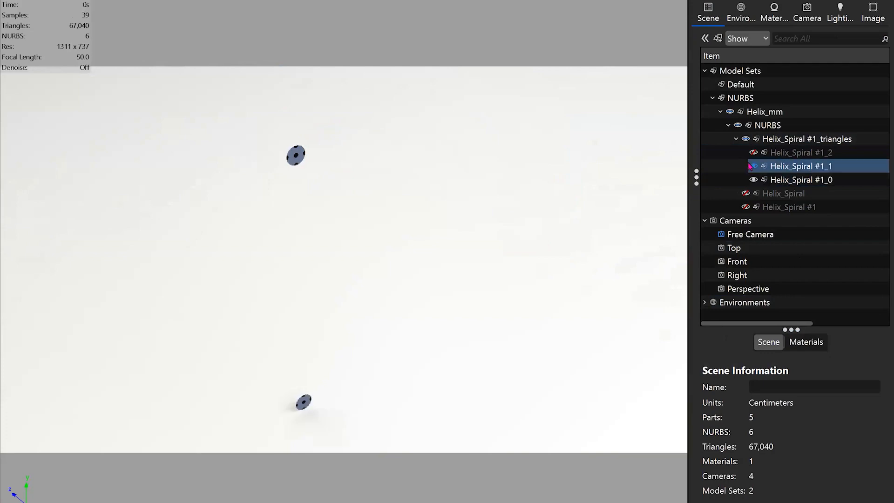
{"action": "double_click", "coordinate": [754, 167]}
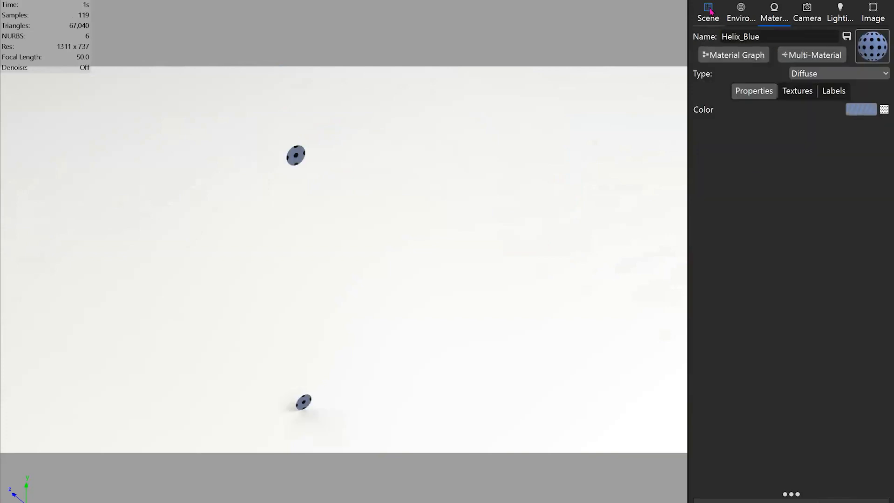
{"action": "left_click", "coordinate": [708, 21]}
{"action": "left_click", "coordinate": [754, 153]}
{"action": "left_click", "coordinate": [343, 161]}
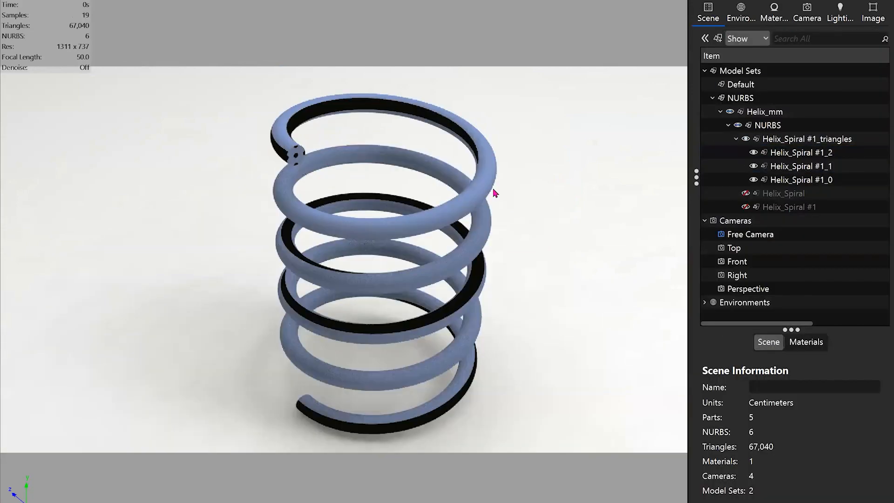
Select the Helix_Spiral #1_2 tube surface and open it for UV unwrapping.
{"action": "left_click_drag", "start_coordinate": [350, 159], "coordinate": [295, 207]}
{"action": "left_click", "coordinate": [809, 184]}
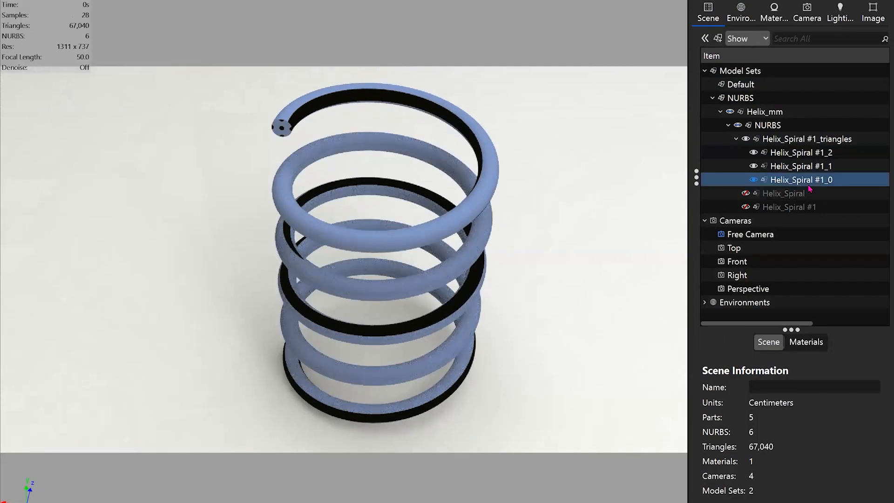
{"action": "left_click", "coordinate": [823, 154]}
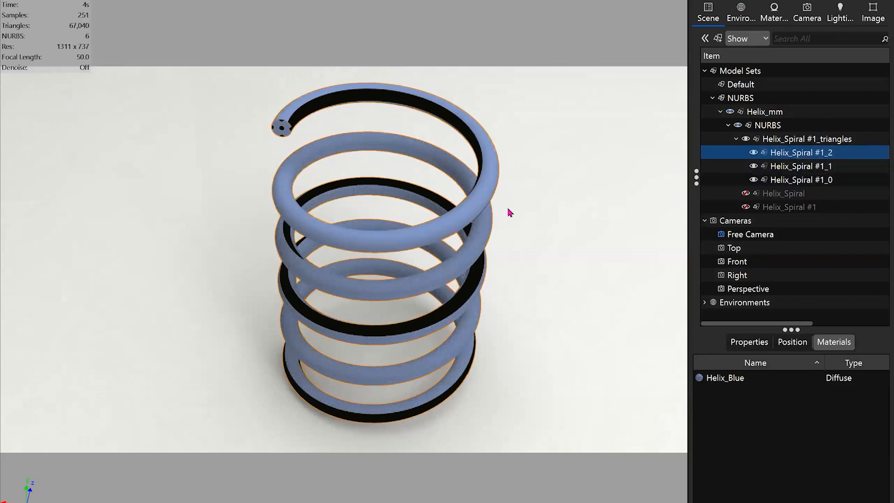
{"action": "left_click_drag", "start_coordinate": [467, 227], "coordinate": [424, 176]}
{"action": "right_click", "coordinate": [432, 183]}
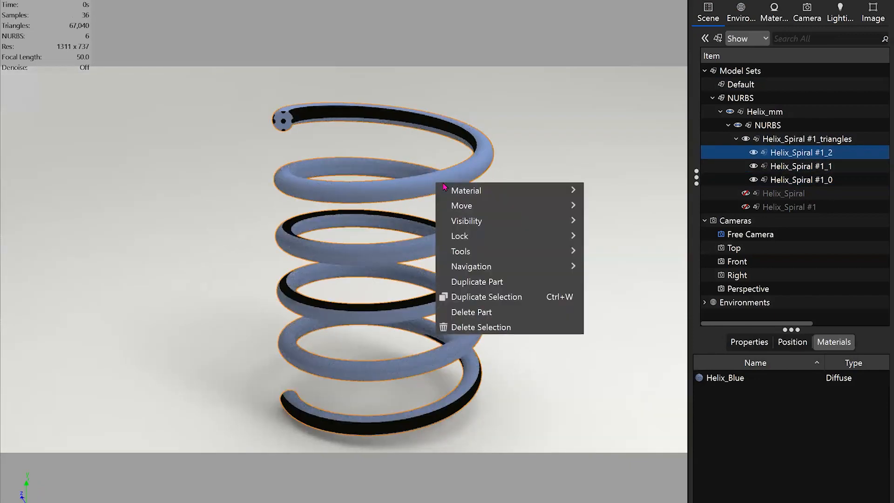
{"action": "mouse_move", "coordinate": [465, 252]}
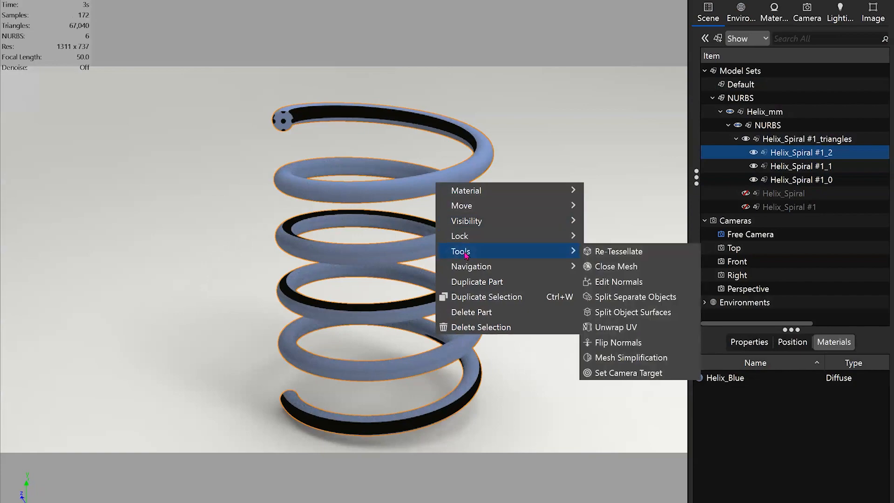
{"action": "left_click", "coordinate": [616, 327]}
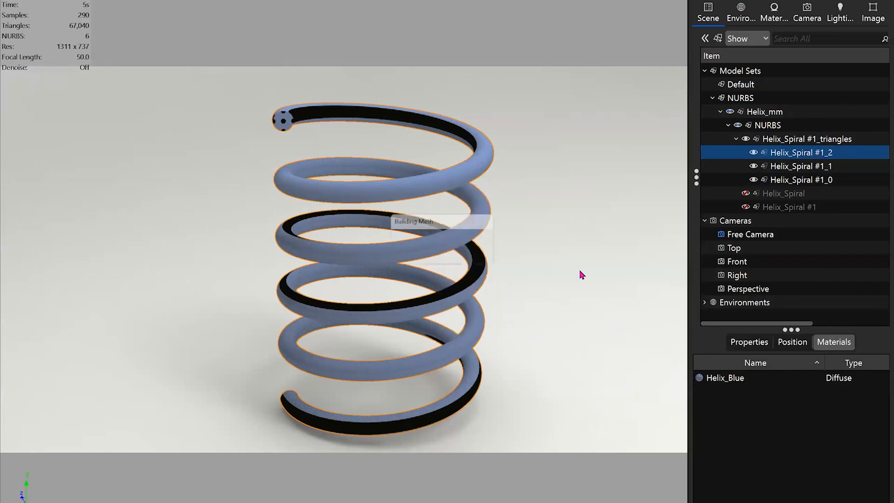
Add a seam running lengthwise along the tube from its open end, using it as the direction guide.
{"action": "left_click_drag", "start_coordinate": [503, 208], "coordinate": [312, 134]}
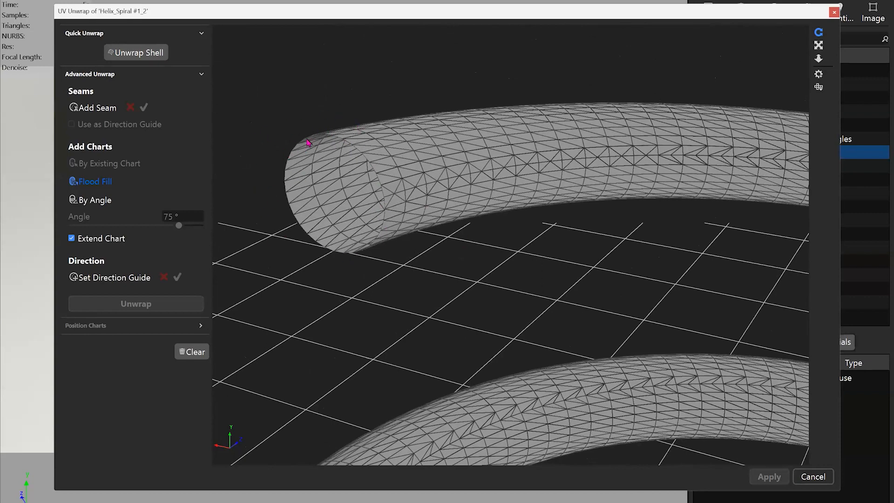
{"action": "left_click", "coordinate": [96, 108]}
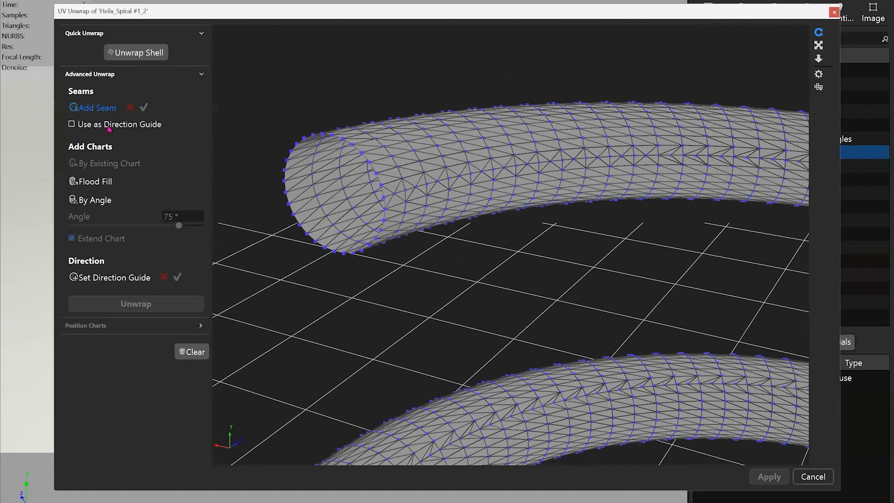
{"action": "left_click", "coordinate": [119, 126]}
{"action": "left_click_drag", "start_coordinate": [422, 207], "coordinate": [410, 161]}
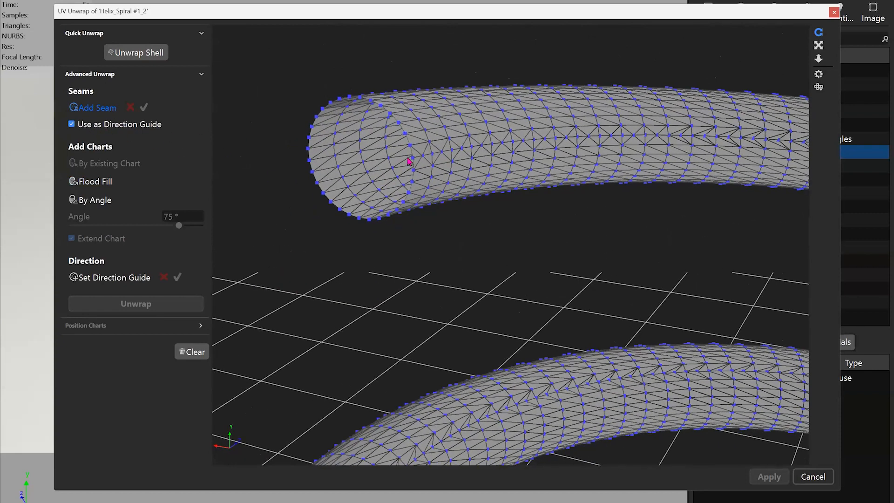
{"action": "left_click", "coordinate": [413, 159]}
{"action": "left_click", "coordinate": [446, 153]}
{"action": "left_click", "coordinate": [145, 108]}
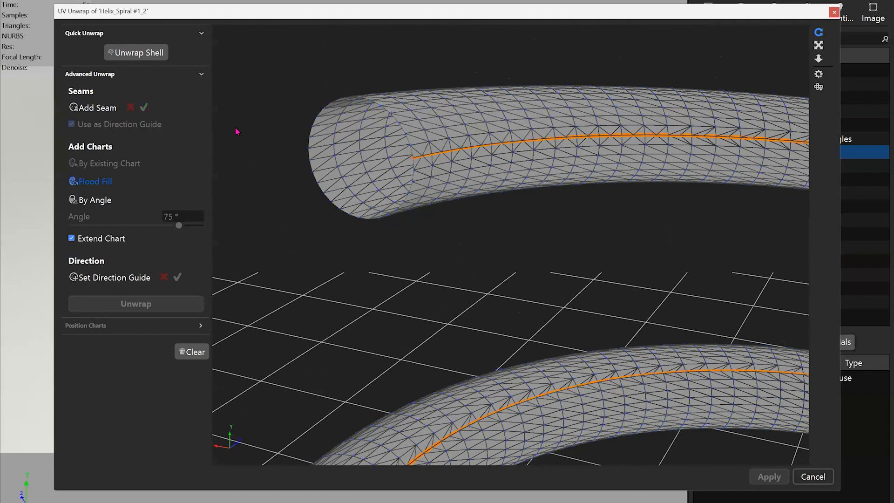
Flood-fill the whole tube as one chart and unwrap it.
{"action": "left_click", "coordinate": [429, 126]}
{"action": "left_click", "coordinate": [160, 305]}
{"action": "middle_click_drag", "start_coordinate": [386, 255], "coordinate": [683, 236]}
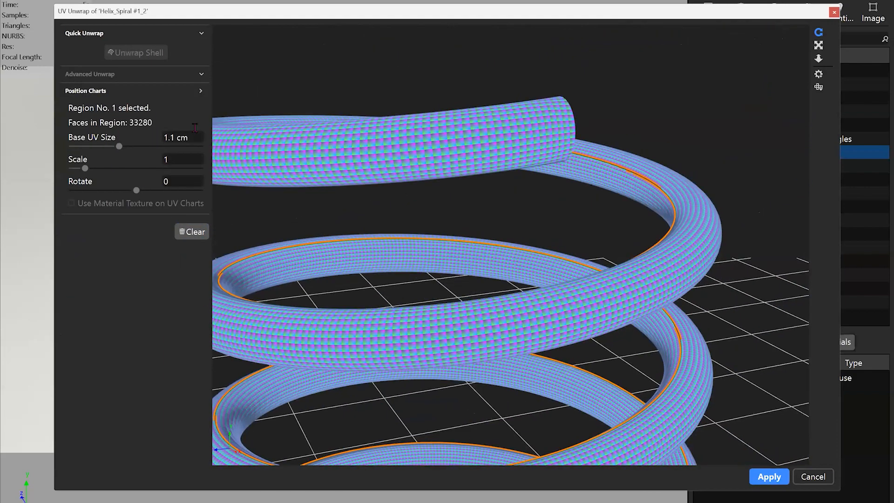
Set the chart's Base UV Size to 0.1 cm and Rotate to 90, and apply the unwrap.
{"action": "left_click", "coordinate": [182, 137]}
{"action": "type", "text": "0.1"}
{"action": "key", "text": "Return"}
{"action": "left_click", "coordinate": [182, 182]}
{"action": "type", "text": "90"}
{"action": "key", "text": "Return"}
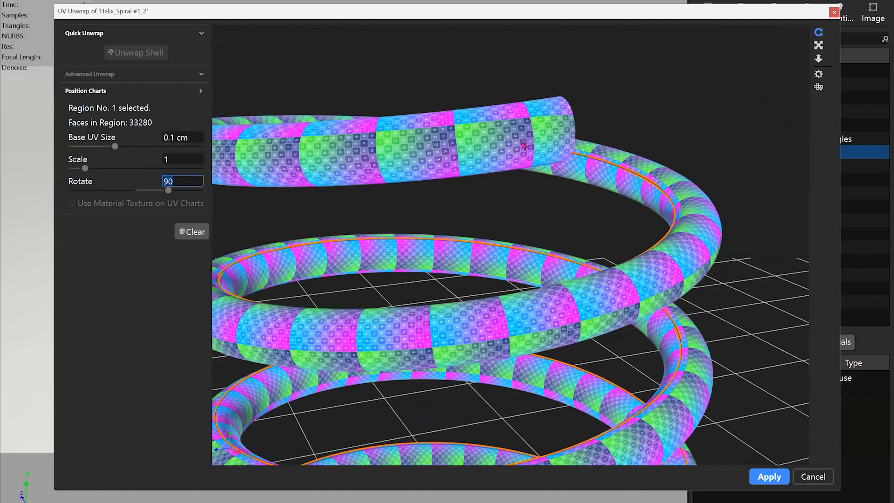
{"action": "left_click_drag", "start_coordinate": [501, 197], "coordinate": [697, 335]}
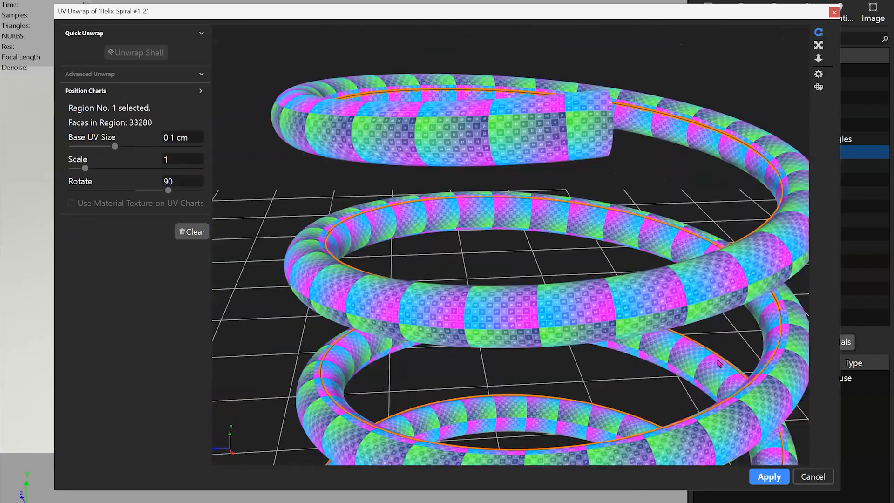
{"action": "left_click", "coordinate": [768, 476]}
Open the textures of the Helix_Blue material and reduce Scale Mesh so the dots along the coil become smaller and denser.
{"action": "left_click_drag", "start_coordinate": [416, 205], "coordinate": [420, 191]}
{"action": "double_click", "coordinate": [420, 190]}
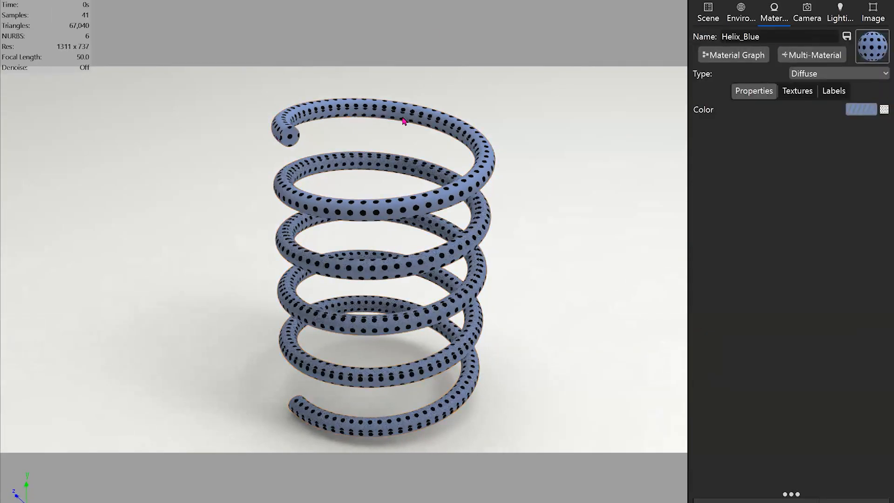
{"action": "left_click", "coordinate": [708, 12]}
{"action": "left_click", "coordinate": [741, 12]}
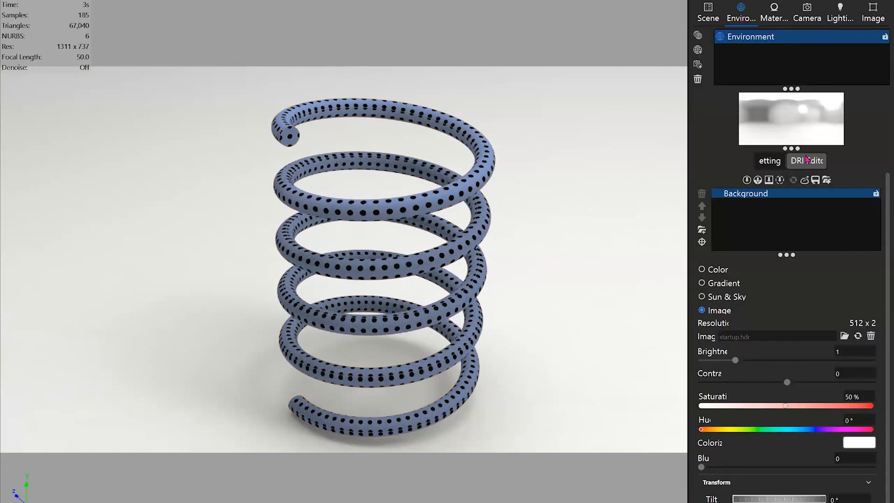
{"action": "double_click", "coordinate": [471, 183]}
{"action": "left_click", "coordinate": [797, 91]}
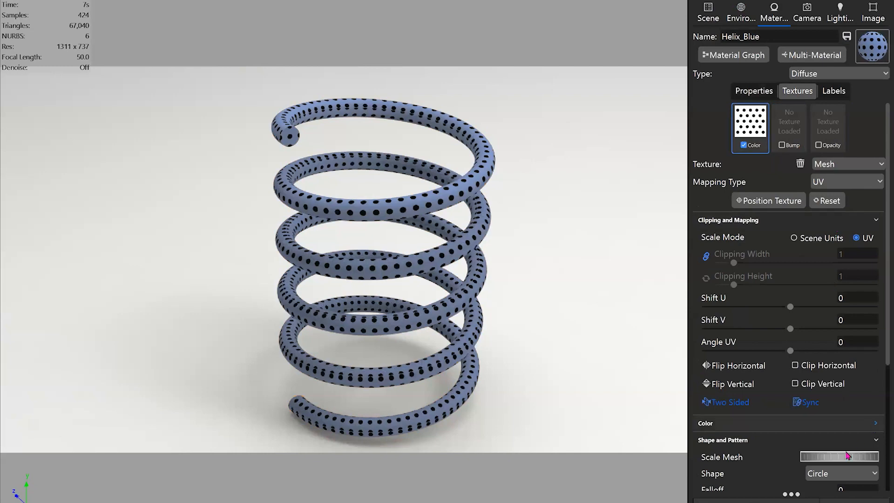
{"action": "left_click_drag", "start_coordinate": [838, 458], "coordinate": [829, 457]}
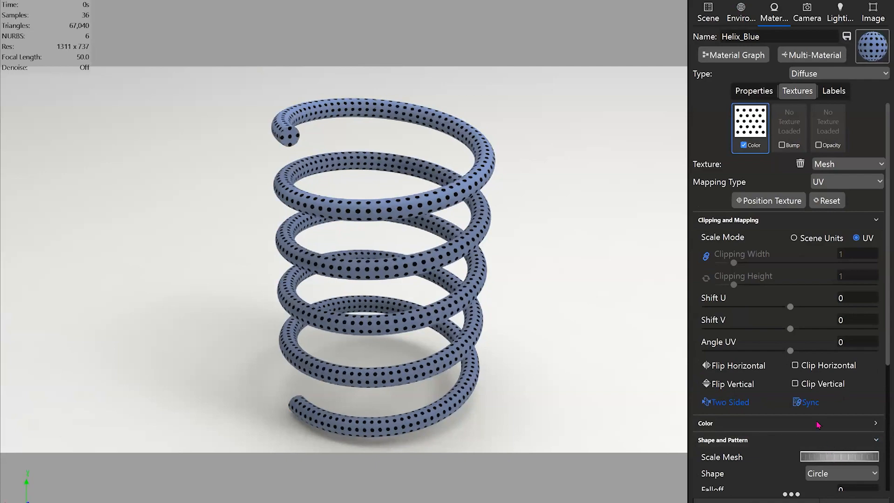
{"action": "left_click_drag", "start_coordinate": [390, 268], "coordinate": [385, 249]}
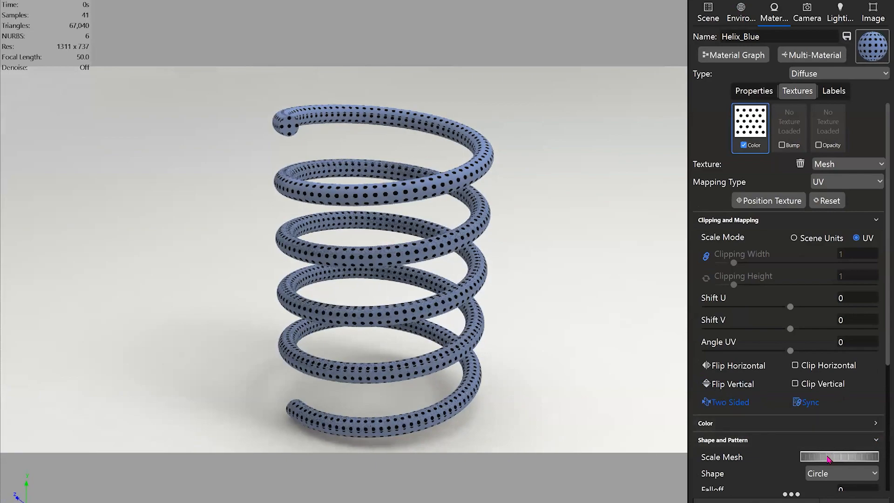
{"action": "mouse_move", "coordinate": [833, 457]}
{"action": "left_mouse_down"}
{"action": "mouse_move", "coordinate": [843, 462]}
{"action": "mouse_move", "coordinate": [836, 461]}
{"action": "left_mouse_up"}
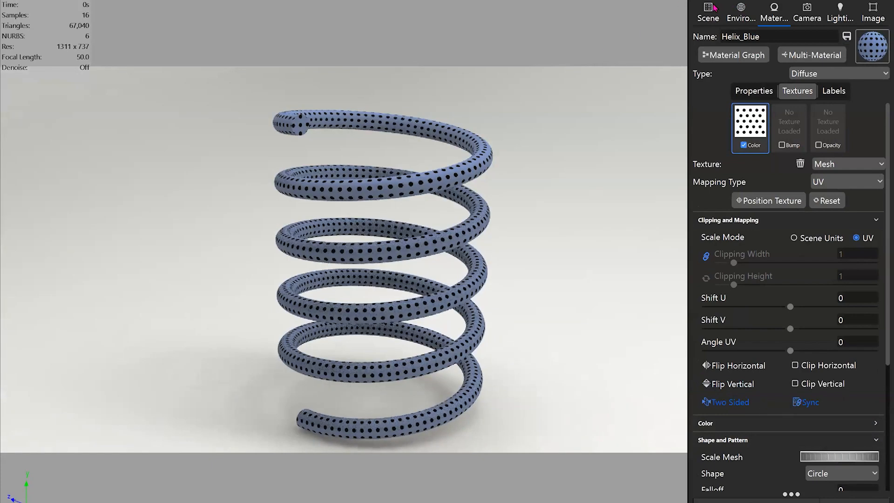
Select the three parts Helix_Spiral #1_2, #1_0 and #1_1 together in the scene.
{"action": "left_click", "coordinate": [708, 13]}
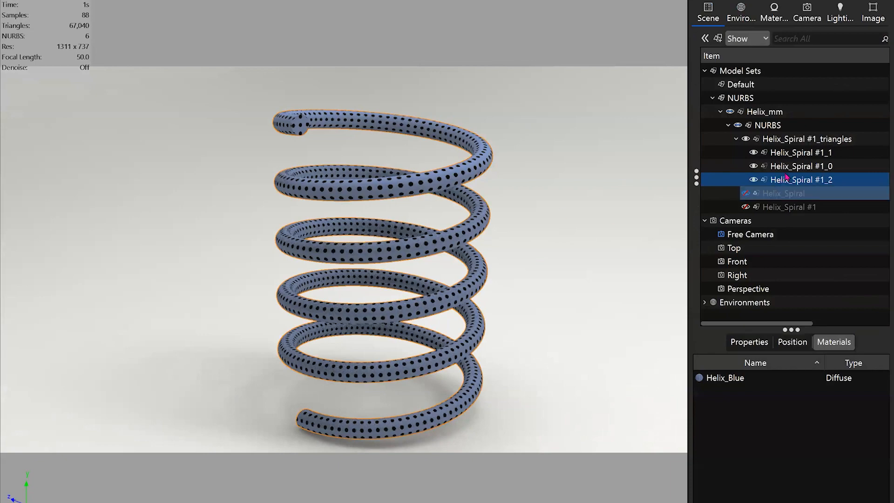
{"action": "mouse_move", "coordinate": [363, 202]}
{"action": "left_mouse_down"}
{"action": "mouse_move", "coordinate": [366, 248]}
{"action": "mouse_move", "coordinate": [369, 196]}
{"action": "left_mouse_up"}
{"action": "left_click", "coordinate": [800, 166], "text": "ctrl"}
{"action": "left_click", "coordinate": [801, 153], "text": "ctrl"}
{"action": "left_click_drag", "start_coordinate": [499, 212], "coordinate": [591, 204]}
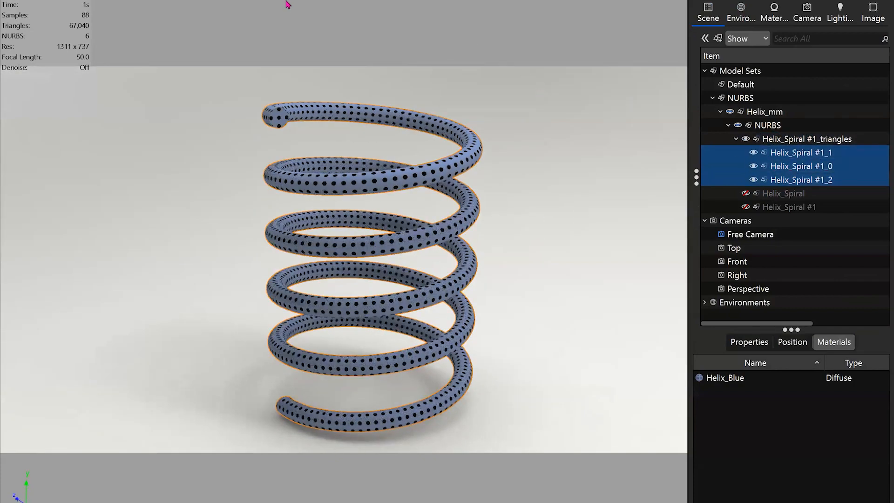
Merge the three selected Helix_Spiral parts into one using Mesh Simplification with Merge Parts enabled, accepting the hierarchy changes and NURBS removal.
{"action": "left_click", "coordinate": [236, 0]}
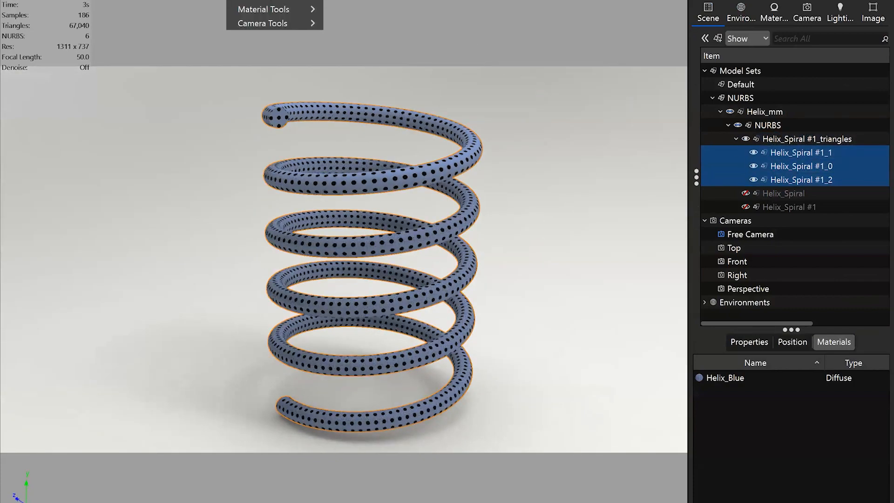
{"action": "mouse_move", "coordinate": [253, 4]}
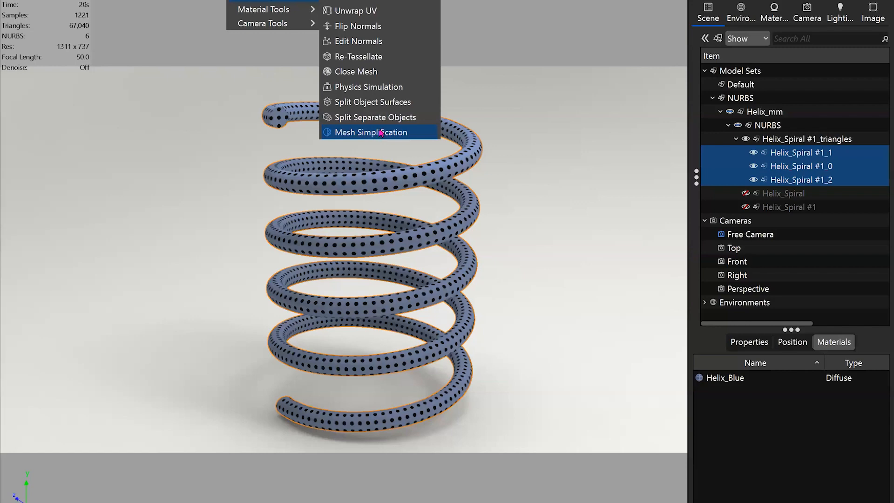
{"action": "left_click", "coordinate": [381, 133]}
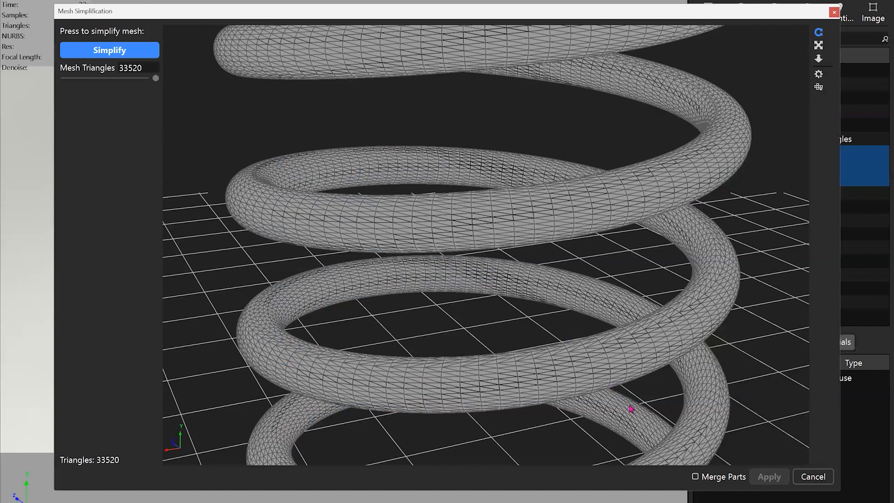
{"action": "left_click", "coordinate": [695, 477]}
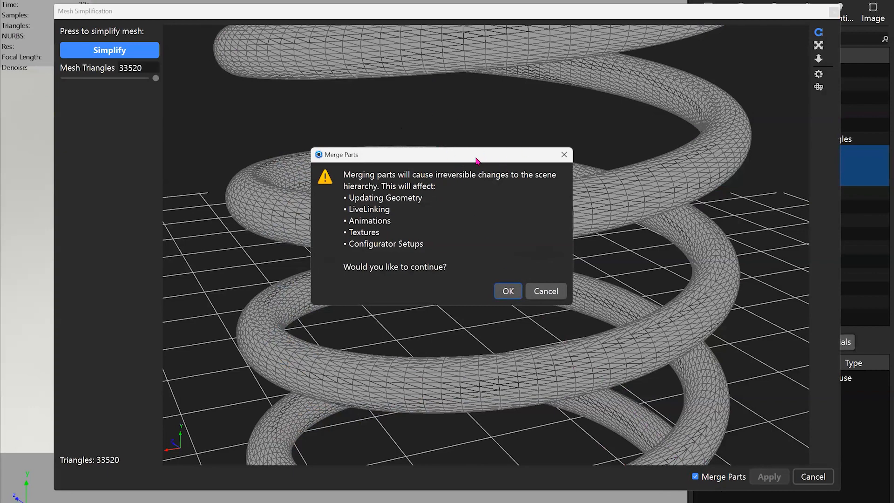
{"action": "left_click_drag", "start_coordinate": [474, 160], "coordinate": [481, 136]}
{"action": "left_click", "coordinate": [516, 268]}
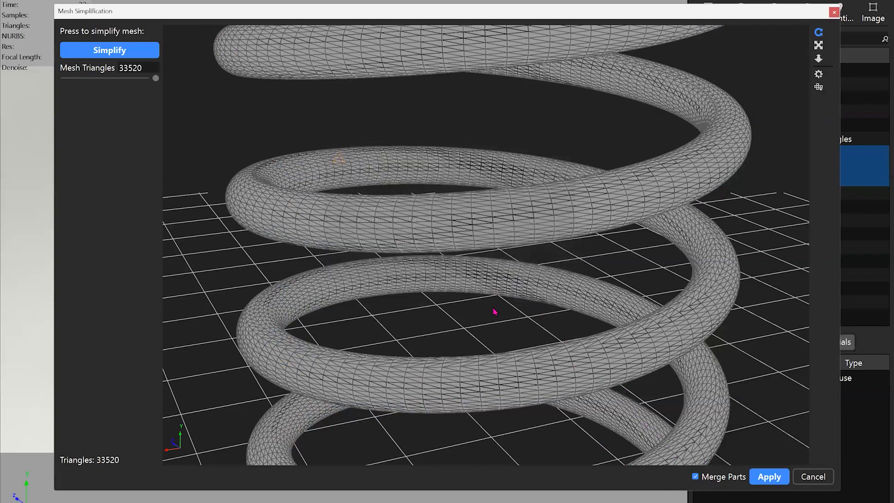
{"action": "left_click", "coordinate": [769, 478]}
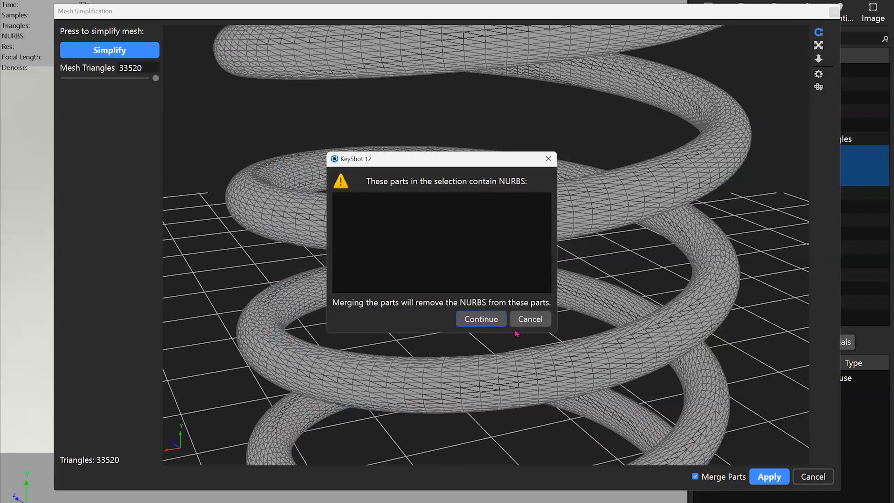
{"action": "left_click", "coordinate": [478, 319]}
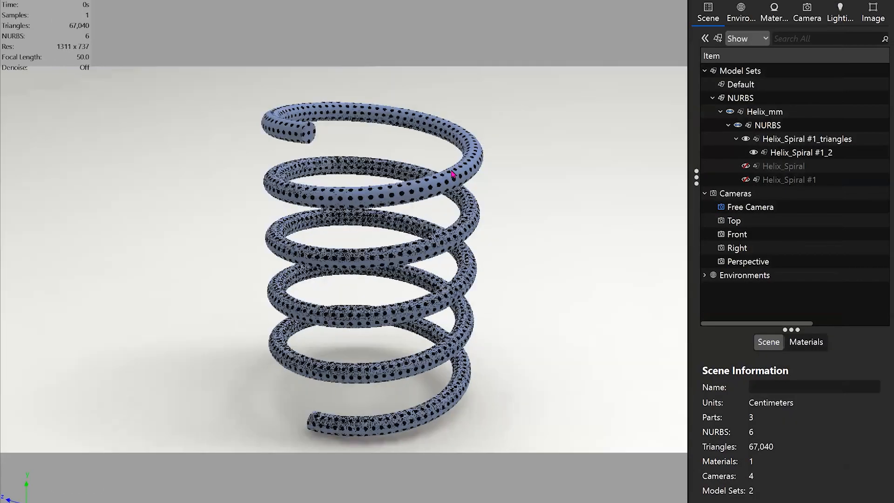
Open the textures of the Helix_Blue material on the merged coil and reduce Scale Mesh for a finer, denser dot pattern.
{"action": "left_click", "coordinate": [451, 176]}
{"action": "left_click_drag", "start_coordinate": [467, 150], "coordinate": [354, 168]}
{"action": "double_click", "coordinate": [478, 151]}
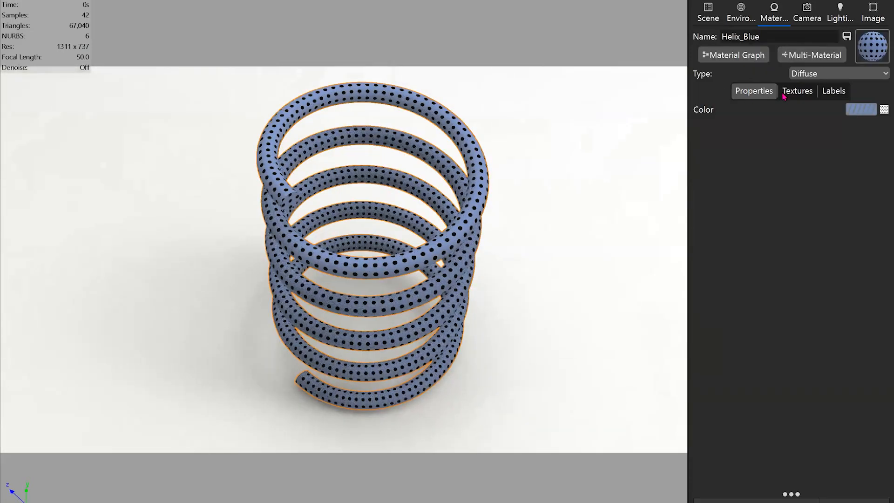
{"action": "left_click", "coordinate": [797, 91]}
{"action": "left_click_drag", "start_coordinate": [860, 455], "coordinate": [797, 460]}
{"action": "left_click_drag", "start_coordinate": [505, 303], "coordinate": [435, 166]}
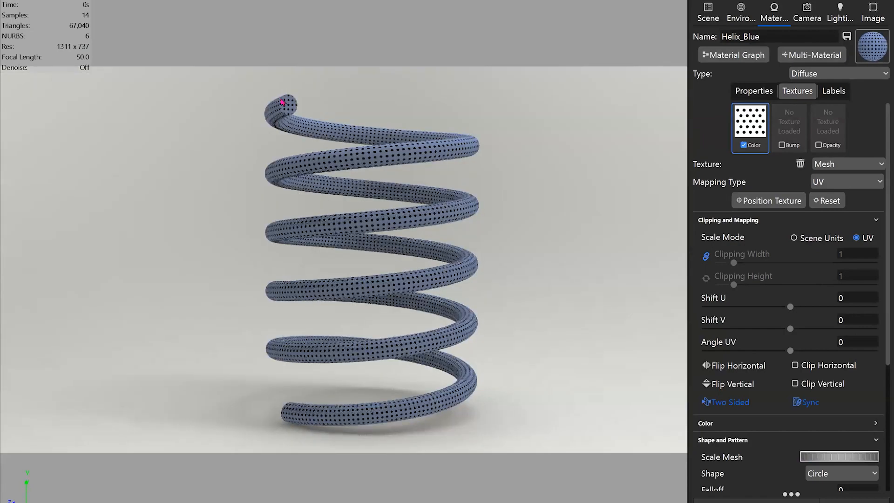
{"action": "left_click_drag", "start_coordinate": [289, 114], "coordinate": [278, 100]}
{"action": "left_click_drag", "start_coordinate": [420, 178], "coordinate": [484, 283]}
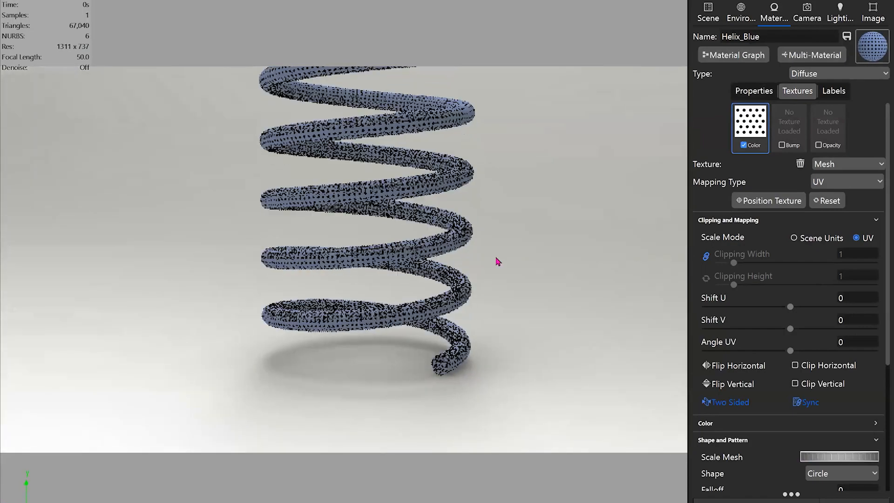
{"action": "left_click_drag", "start_coordinate": [503, 208], "coordinate": [354, 157]}
{"action": "left_click_drag", "start_coordinate": [336, 294], "coordinate": [387, 116]}
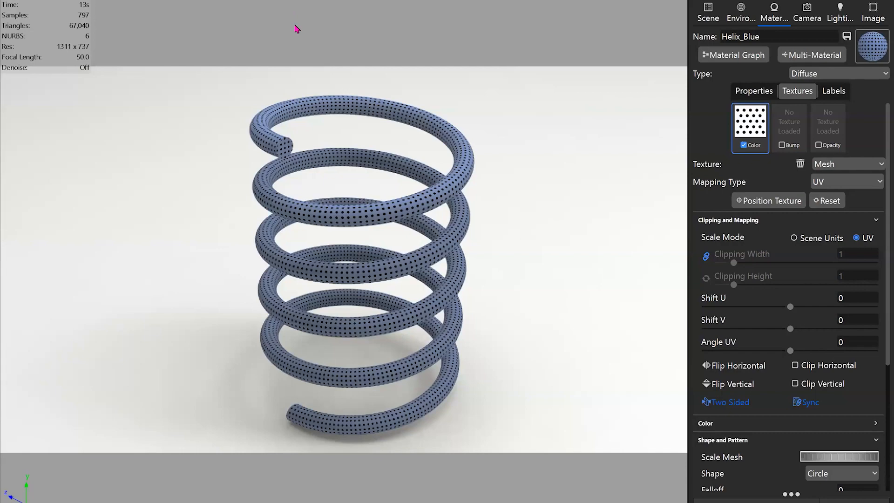
{"action": "left_click_drag", "start_coordinate": [357, 324], "coordinate": [484, 242]}
Select the merged Helix_Spiral #1_2 part in the scene tree, collapse its Helix_Spiral #1_triangles group, and view the coil.
{"action": "left_click", "coordinate": [708, 12]}
{"action": "left_click", "coordinate": [812, 154]}
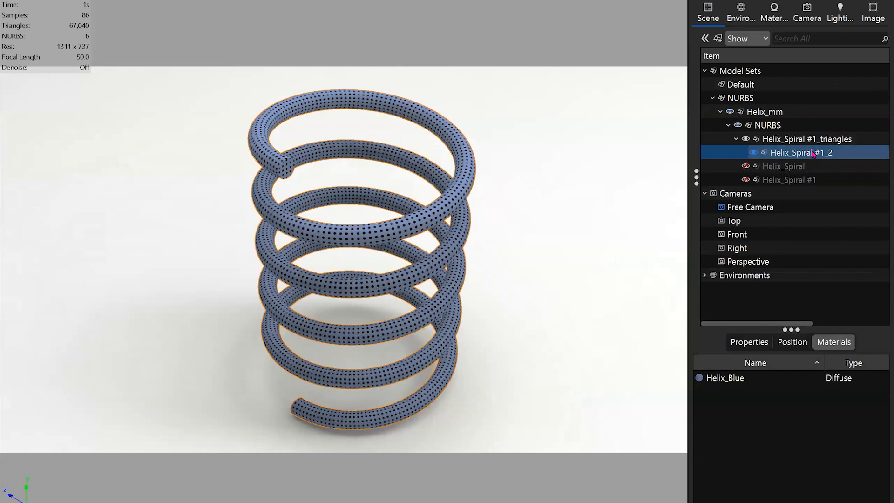
{"action": "double_click", "coordinate": [777, 139]}
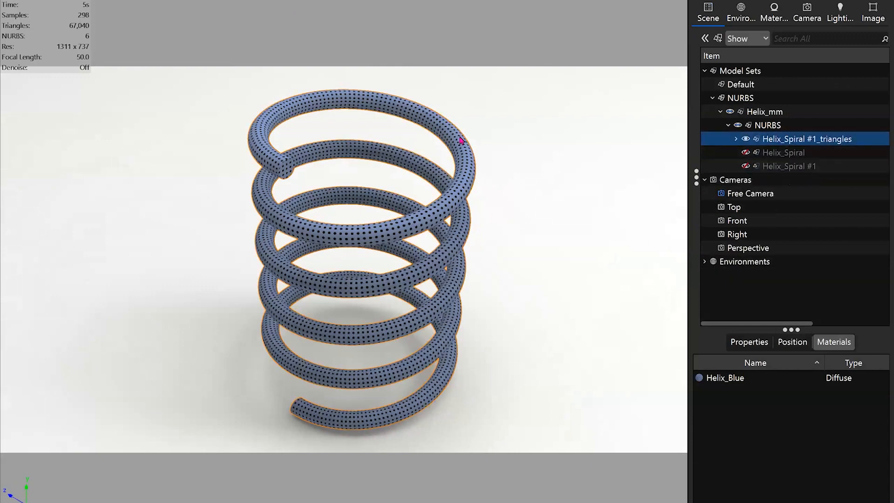
{"action": "left_click_drag", "start_coordinate": [459, 138], "coordinate": [455, 125]}
{"action": "left_click_drag", "start_coordinate": [390, 287], "coordinate": [419, 169]}
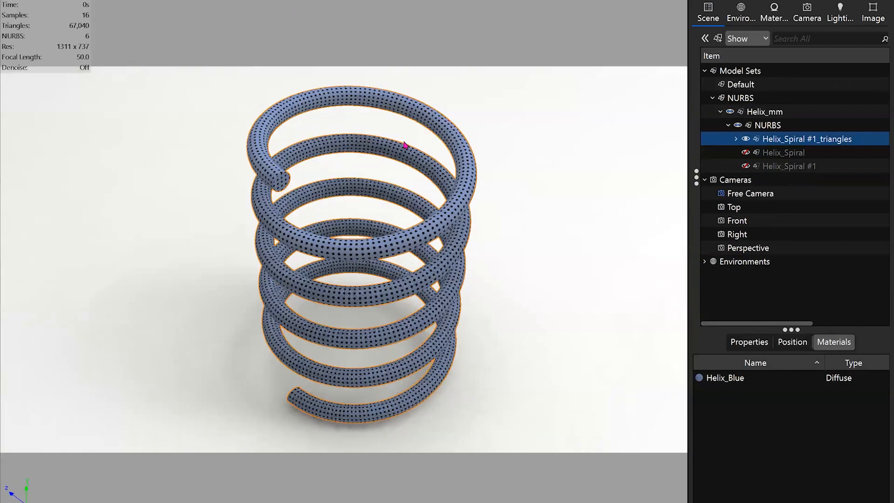
{"action": "left_click_drag", "start_coordinate": [464, 221], "coordinate": [466, 196]}
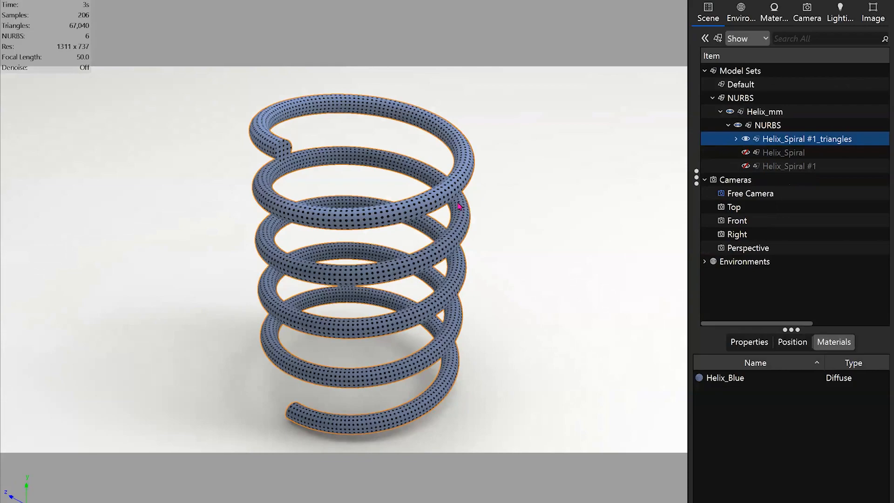
{"action": "mouse_move", "coordinate": [465, 205]}
{"action": "left_mouse_down"}
{"action": "mouse_move", "coordinate": [466, 215]}
{"action": "mouse_move", "coordinate": [472, 204]}
{"action": "mouse_move", "coordinate": [482, 208]}
{"action": "left_mouse_up"}
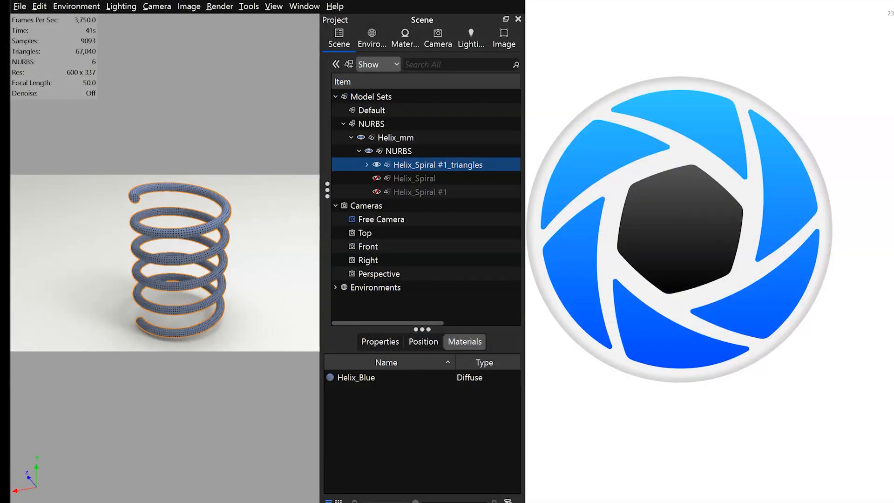
Switch to File Explorer, view the band_fusion_lux_diffuse_0 texture image in Photos, minimize the image, and close the folder window.
{"action": "key", "text": "alt+Tab"}
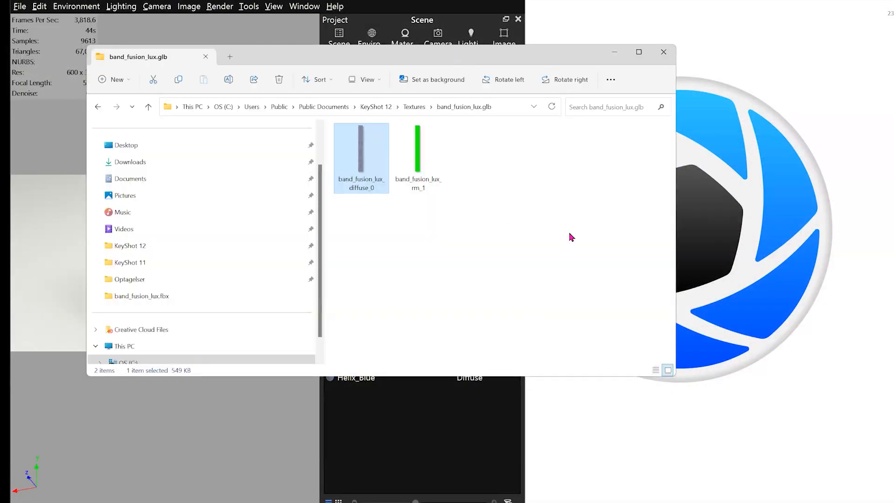
{"action": "right_click", "coordinate": [357, 160]}
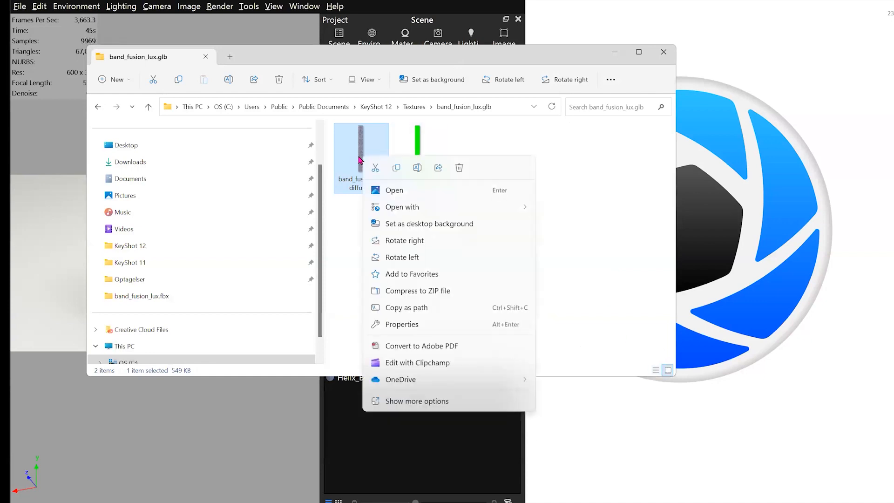
{"action": "mouse_move", "coordinate": [443, 205]}
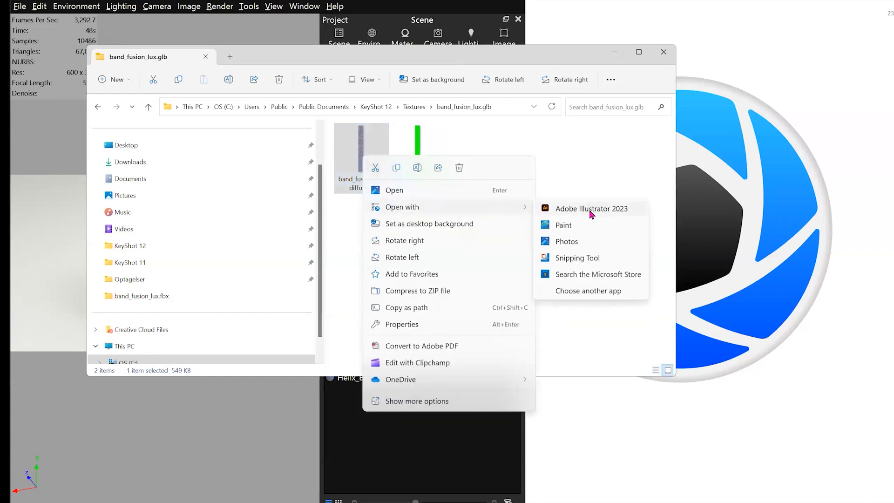
{"action": "left_click", "coordinate": [583, 242]}
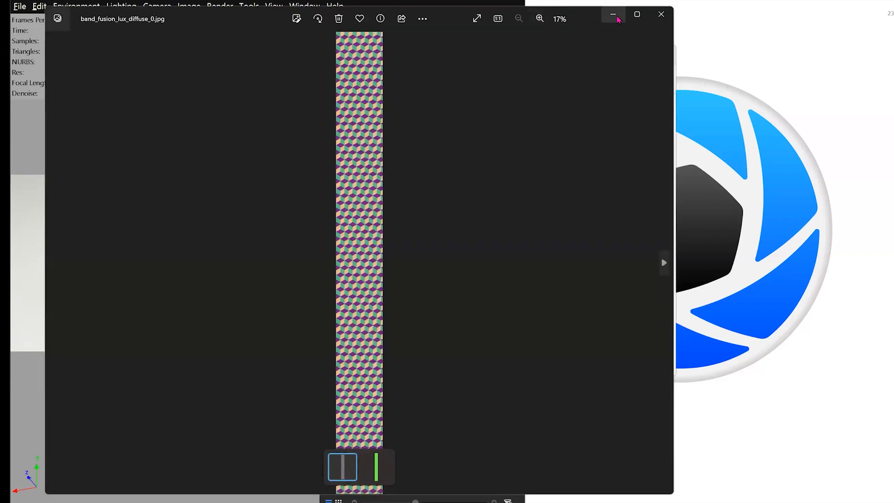
{"action": "left_click_drag", "start_coordinate": [585, 14], "coordinate": [602, 43]}
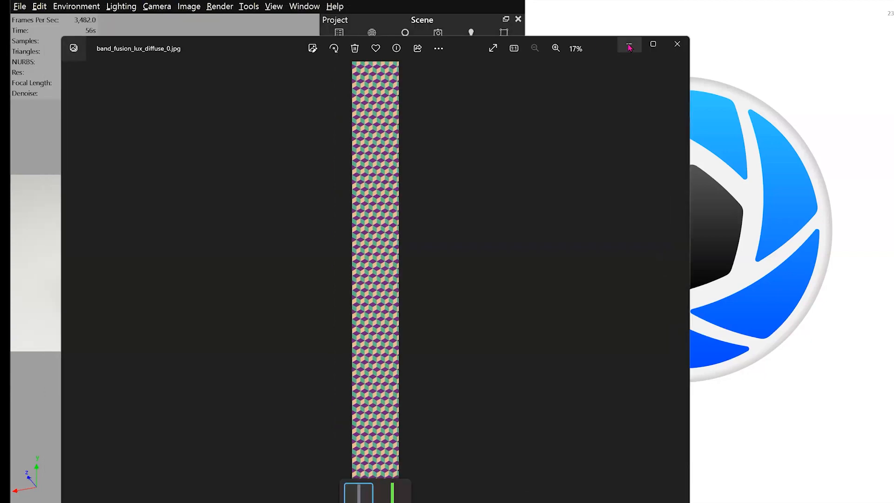
{"action": "left_click", "coordinate": [626, 44]}
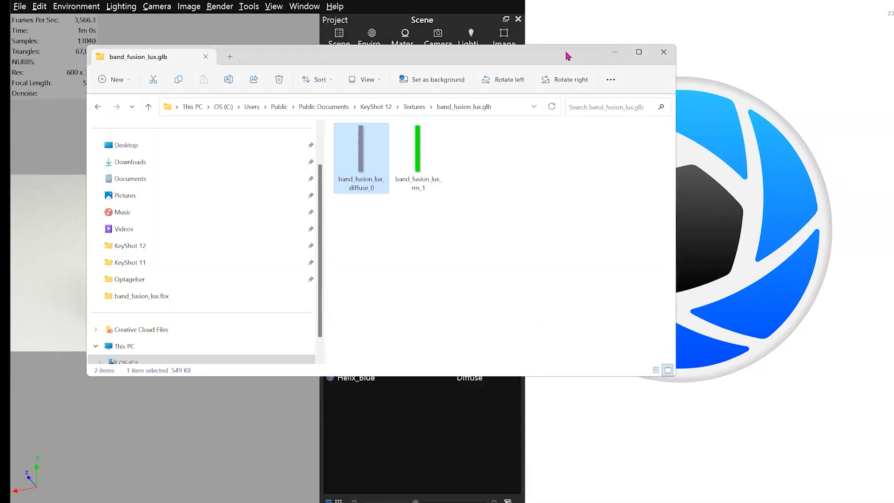
{"action": "key", "text": "alt+F4"}
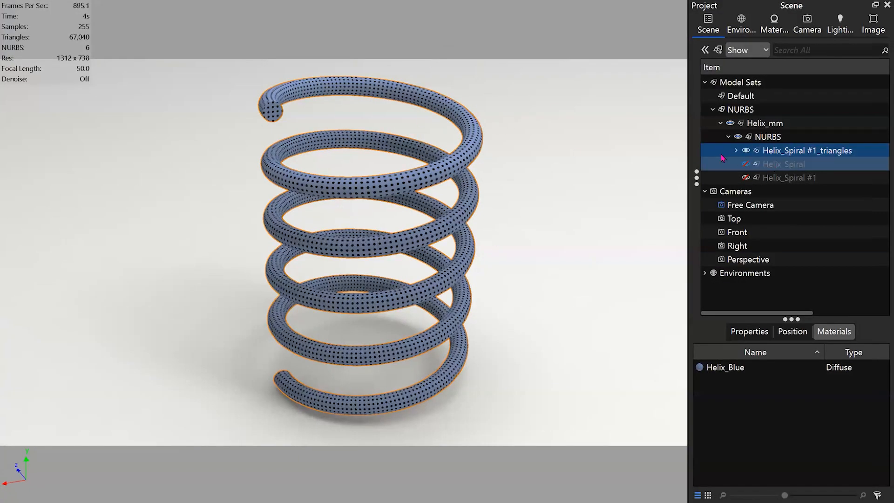
Expand the Helix_Spiral #1_triangles group in the scene tree and view the merged coil.
{"action": "left_click_drag", "start_coordinate": [359, 159], "coordinate": [330, 136]}
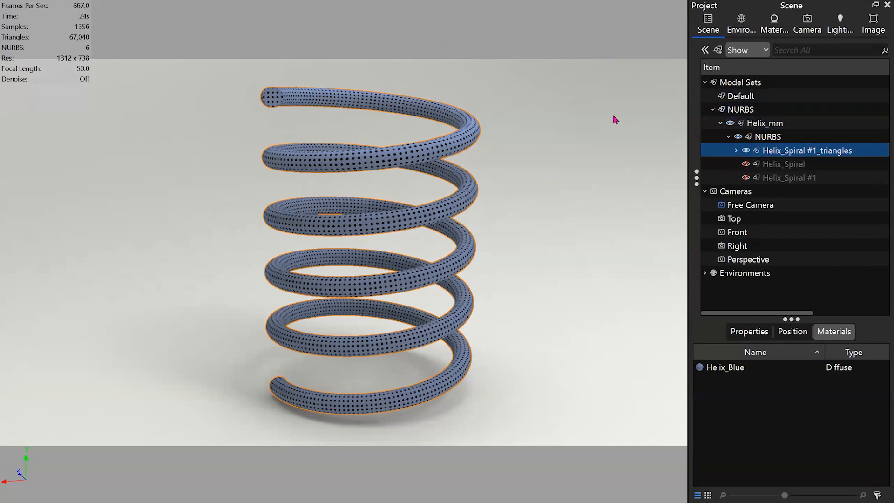
{"action": "left_click_drag", "start_coordinate": [566, 140], "coordinate": [589, 159]}
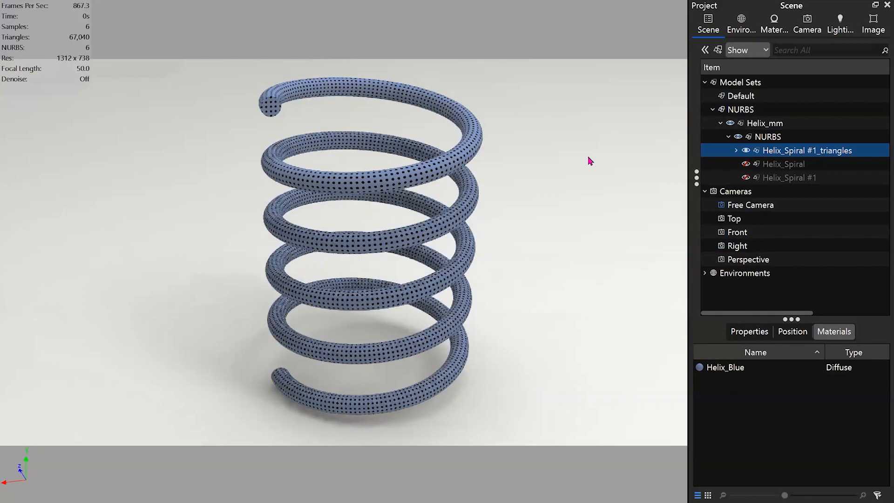
{"action": "left_click", "coordinate": [736, 151]}
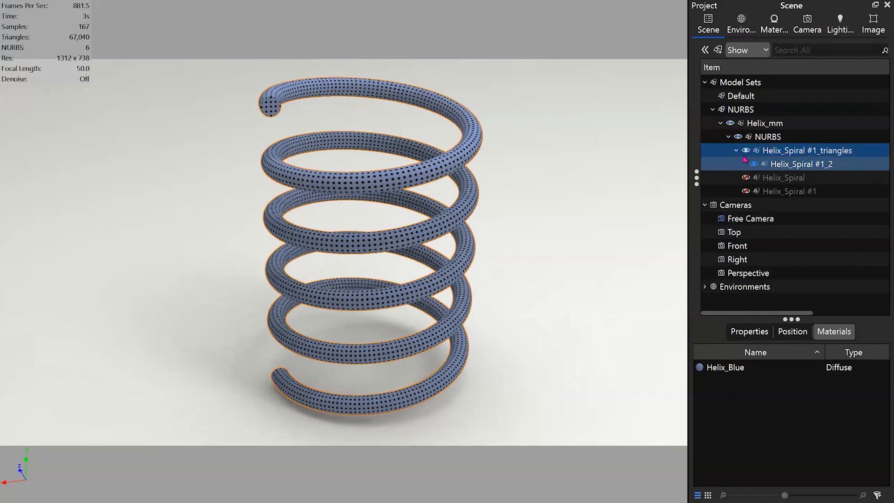
{"action": "left_click_drag", "start_coordinate": [466, 132], "coordinate": [473, 158]}
{"action": "left_click_drag", "start_coordinate": [423, 188], "coordinate": [177, 193]}
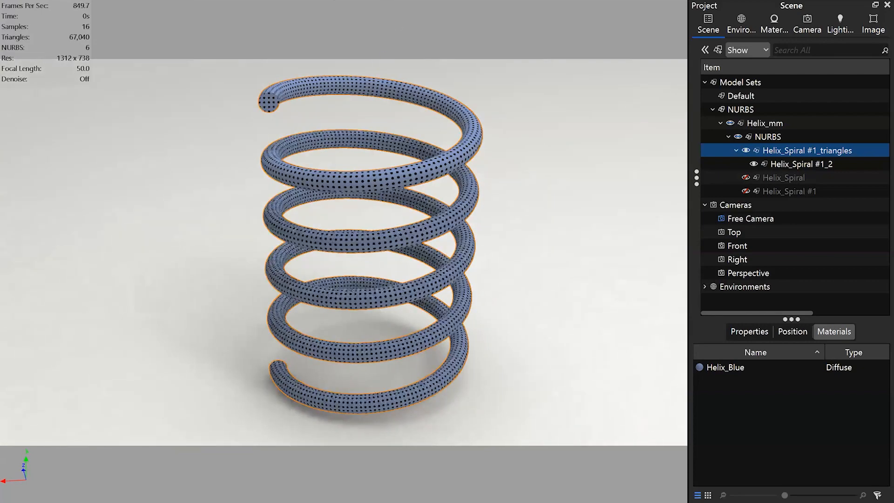
Simplify the Helix_Spiral #1_triangles mesh with its Mesh Triangles target lowered by roughly a quarter, leaving Merge Parts off, and apply.
{"action": "left_click", "coordinate": [323, 1]}
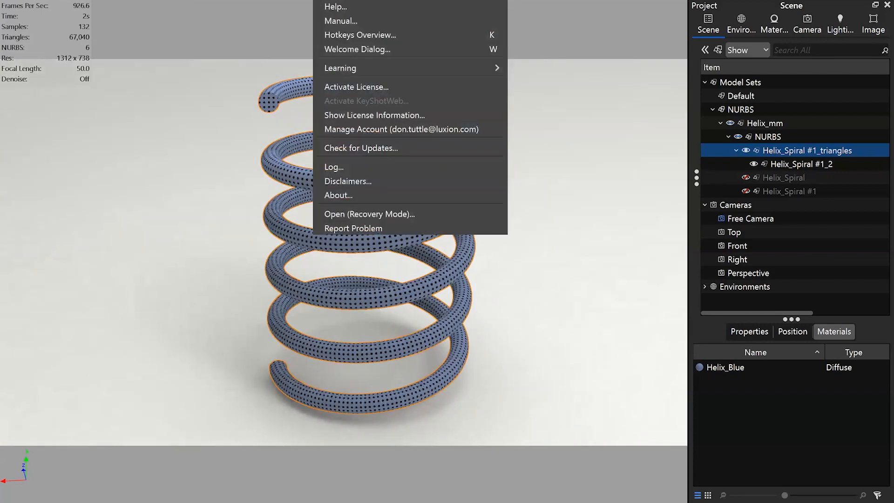
{"action": "key", "text": "Escape"}
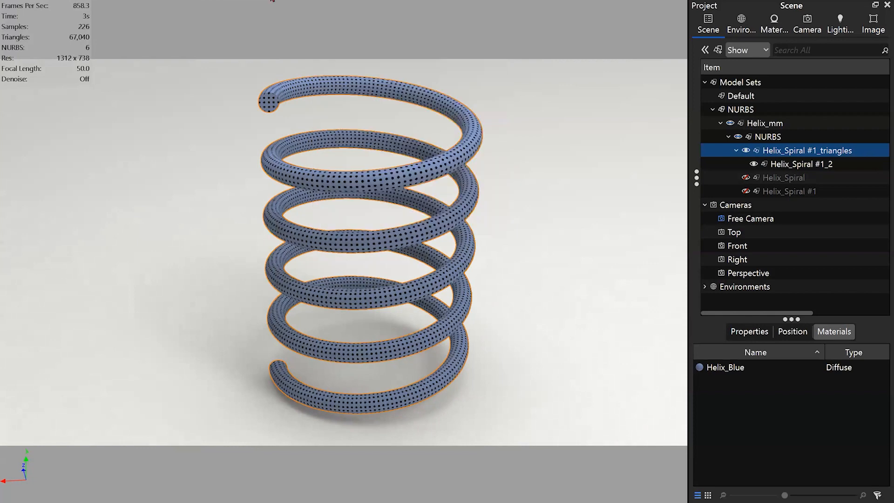
{"action": "left_click", "coordinate": [239, 1]}
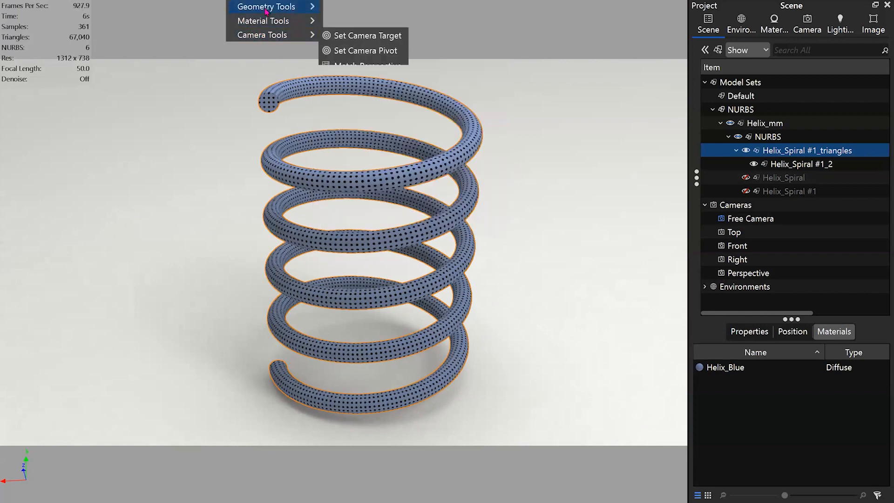
{"action": "mouse_move", "coordinate": [268, 7]}
{"action": "left_click", "coordinate": [373, 143]}
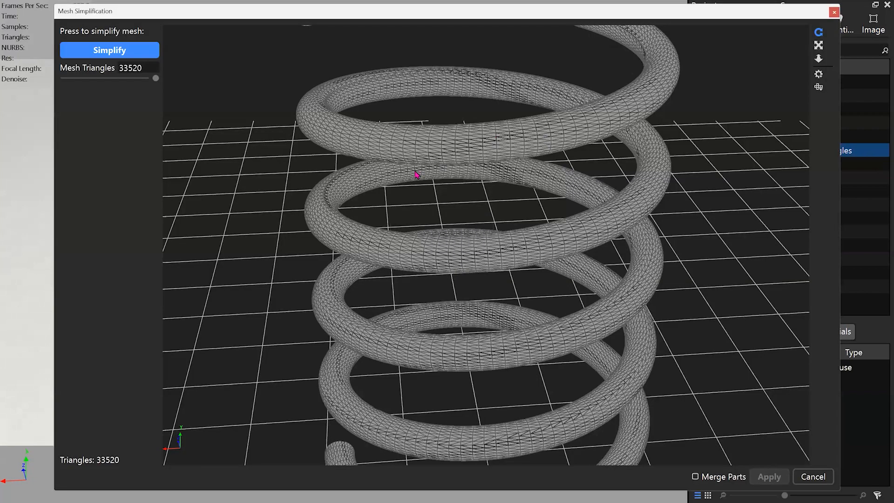
{"action": "left_click_drag", "start_coordinate": [156, 81], "coordinate": [131, 79]}
{"action": "left_click", "coordinate": [134, 50]}
{"action": "left_click", "coordinate": [768, 476]}
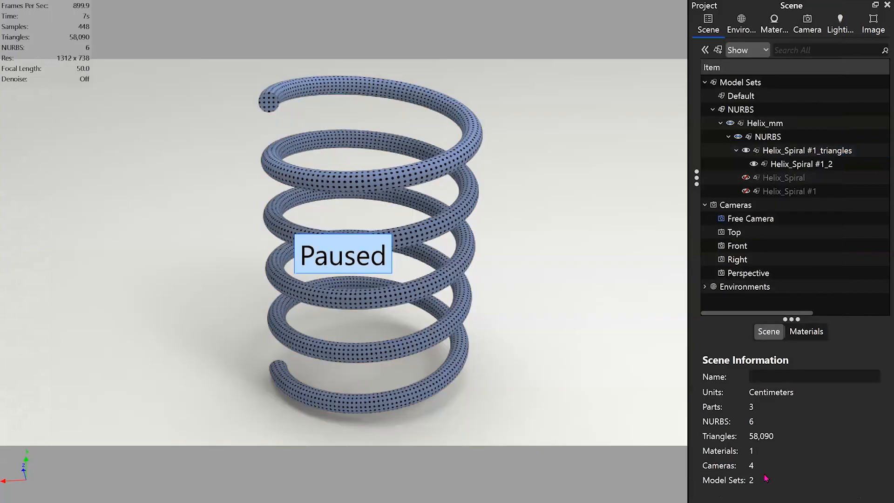
Examine the dot pattern on the simplified coil up close from several angles for distortion.
{"action": "left_click_drag", "start_coordinate": [382, 201], "coordinate": [480, 122]}
{"action": "scroll", "coordinate": [419, 244], "scroll_direction": "up", "scroll_amount": 5}
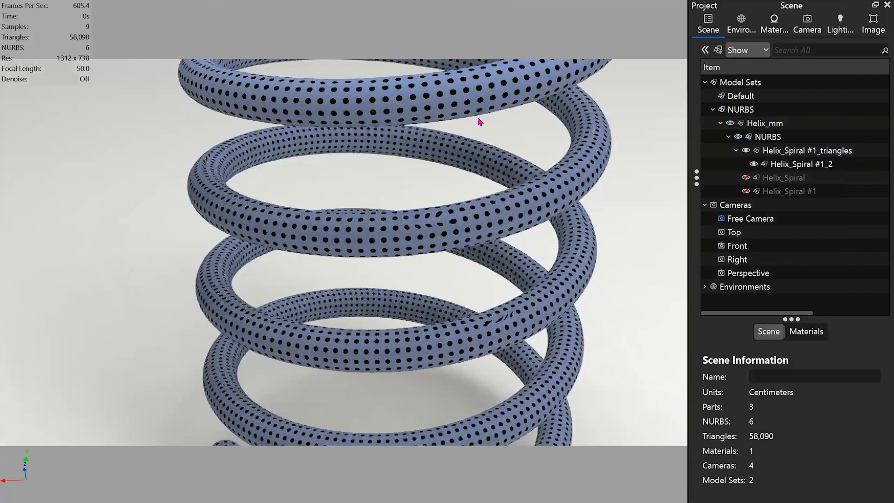
{"action": "left_click", "coordinate": [396, 115]}
{"action": "left_click_drag", "start_coordinate": [371, 323], "coordinate": [252, 130]}
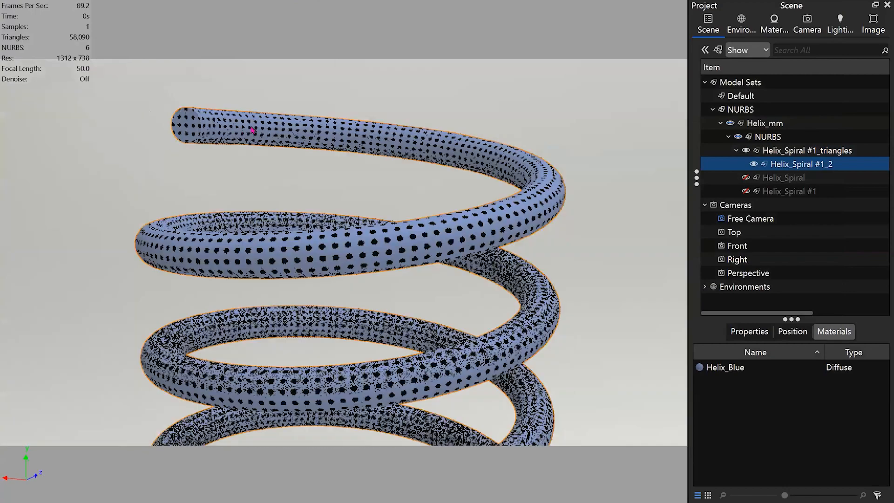
{"action": "left_click_drag", "start_coordinate": [360, 278], "coordinate": [389, 279]}
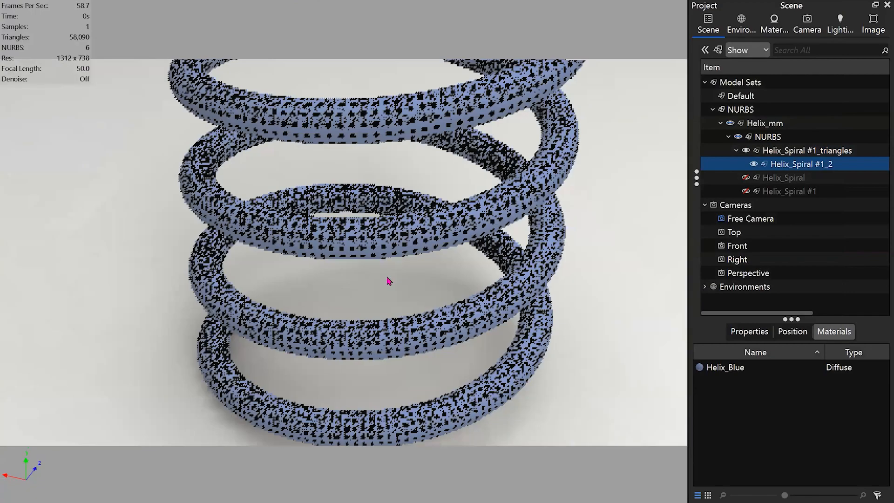
View the simplified coil from other angles and look over the scene's available export formats.
{"action": "left_click_drag", "start_coordinate": [391, 207], "coordinate": [463, 268]}
{"action": "left_click_drag", "start_coordinate": [548, 250], "coordinate": [366, 244]}
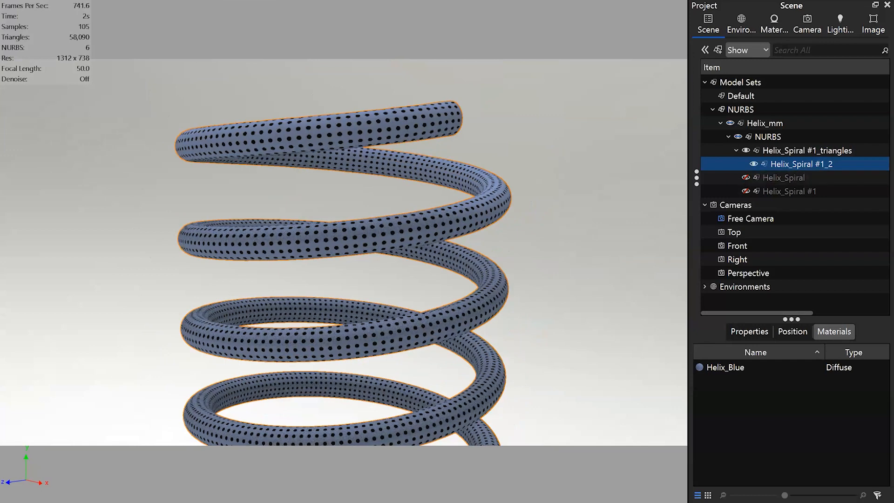
{"action": "key", "text": "alt+f"}
{"action": "mouse_move", "coordinate": [88, 204]}
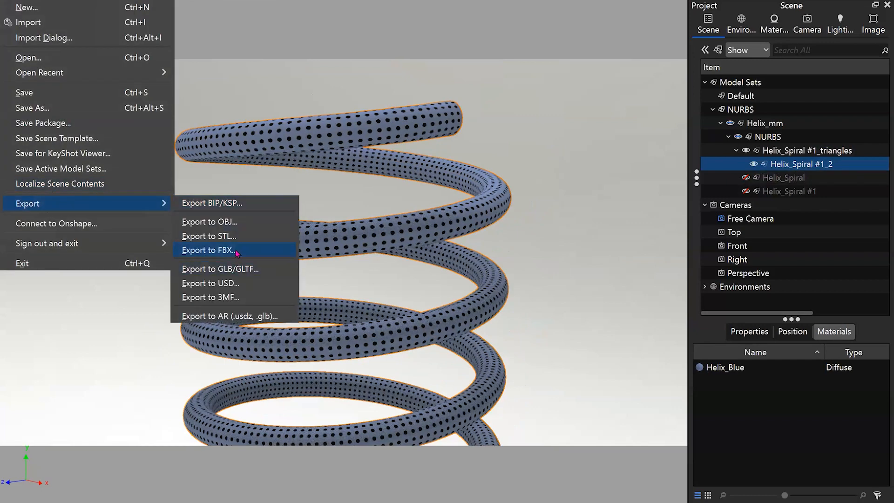
{"action": "left_click", "coordinate": [245, 278]}
{"action": "left_click", "coordinate": [256, 13]}
{"action": "left_click", "coordinate": [410, 246]}
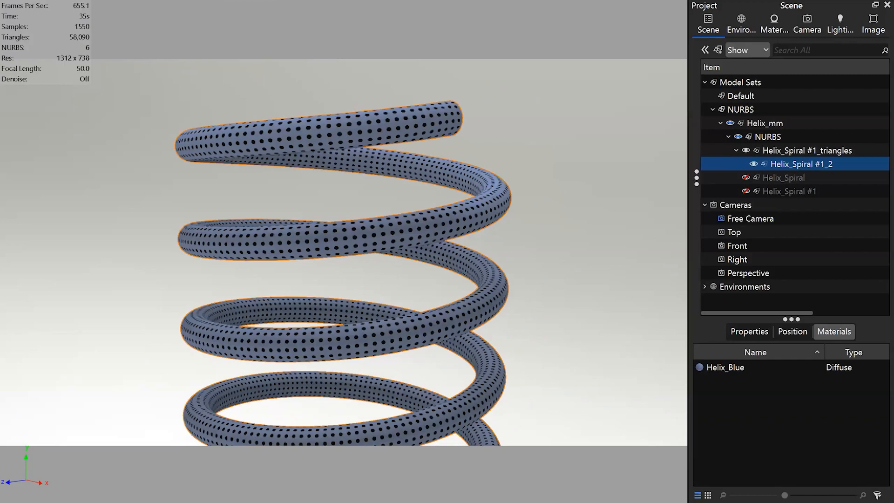
Hide and collapse the Helix_Spiral #1_triangles group, show the Helix_Spiral part in its place, and select it.
{"action": "left_click_drag", "start_coordinate": [531, 135], "coordinate": [558, 126]}
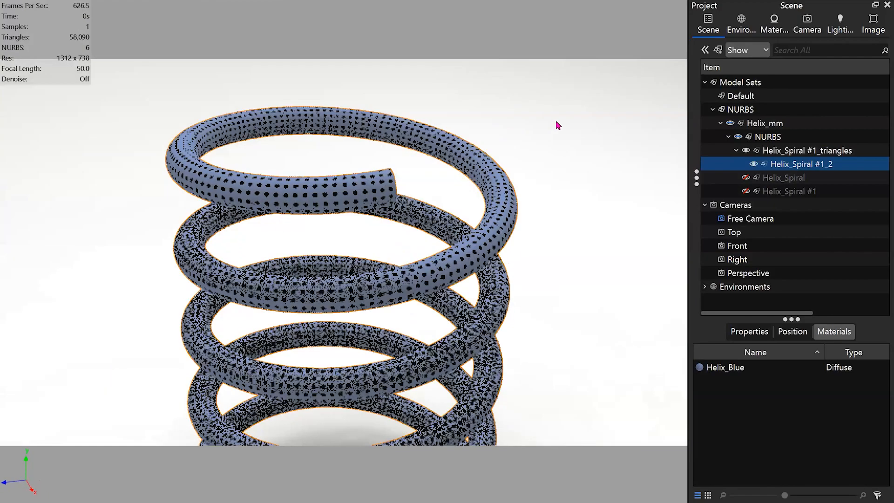
{"action": "left_click", "coordinate": [744, 150]}
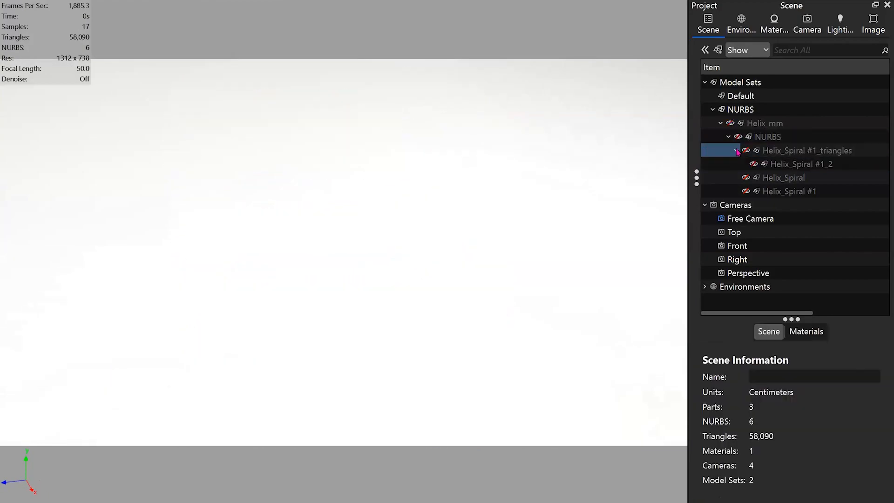
{"action": "left_click", "coordinate": [737, 151]}
{"action": "left_click", "coordinate": [752, 164]}
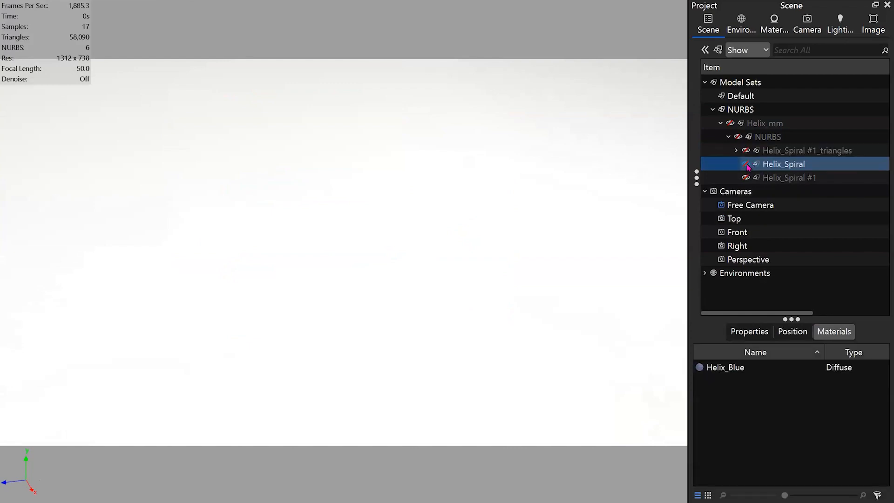
{"action": "left_click", "coordinate": [746, 165]}
{"action": "left_click_drag", "start_coordinate": [503, 185], "coordinate": [319, 182]}
{"action": "left_click", "coordinate": [339, 195]}
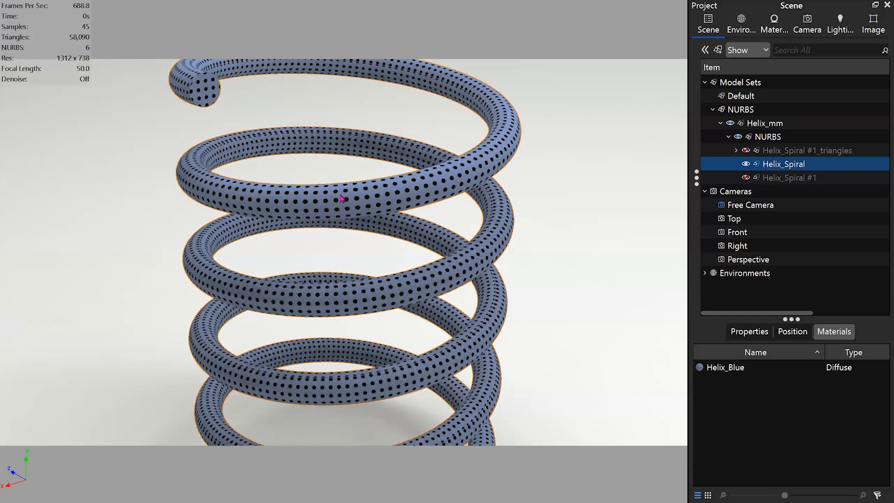
Open UV Unwrap for Helix_Spiral and unwrap the whole coil as a single flood-filled chart without seams.
{"action": "right_click", "coordinate": [340, 195]}
{"action": "mouse_move", "coordinate": [388, 264]}
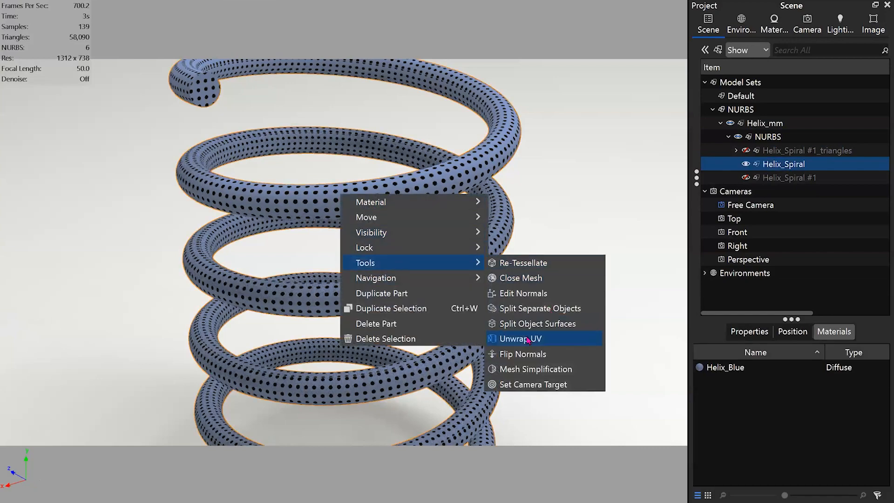
{"action": "left_click", "coordinate": [531, 339]}
{"action": "left_click_drag", "start_coordinate": [464, 215], "coordinate": [443, 196]}
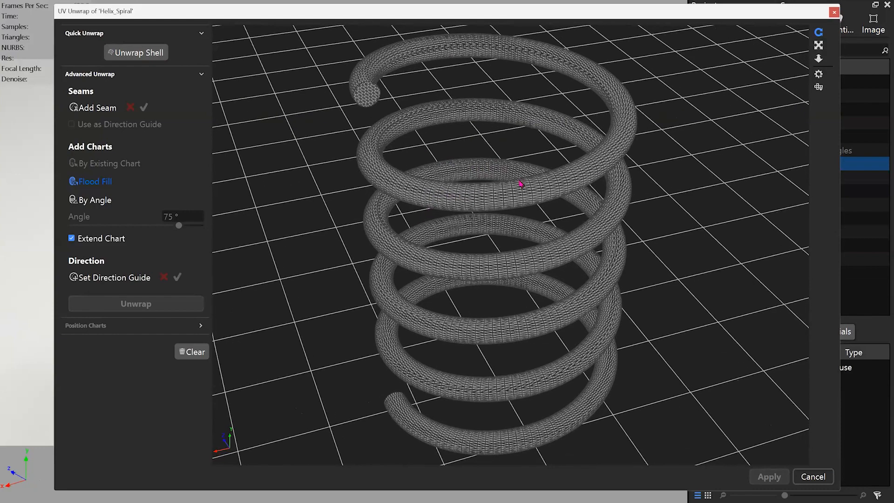
{"action": "left_click", "coordinate": [533, 195]}
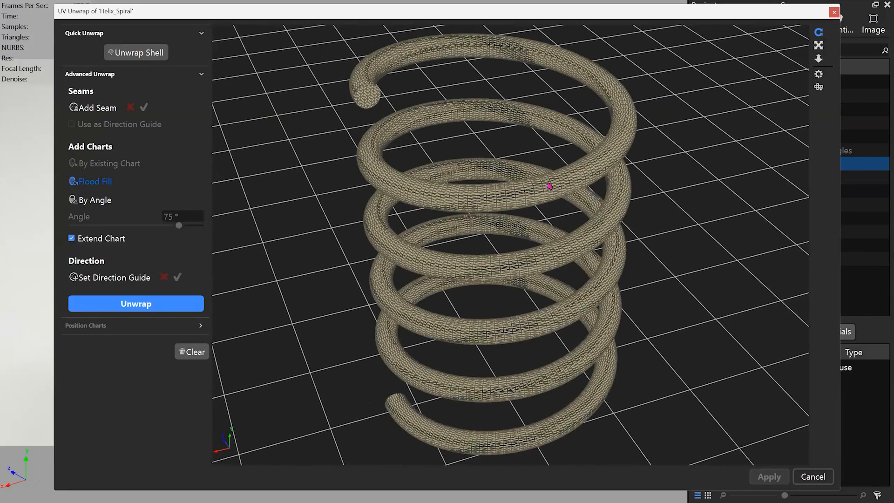
{"action": "left_click", "coordinate": [116, 303]}
Try a Base UV Size of 1.617 cm on the seamless unwrap, and clear the unwrap.
{"action": "left_click_drag", "start_coordinate": [593, 233], "coordinate": [336, 138]}
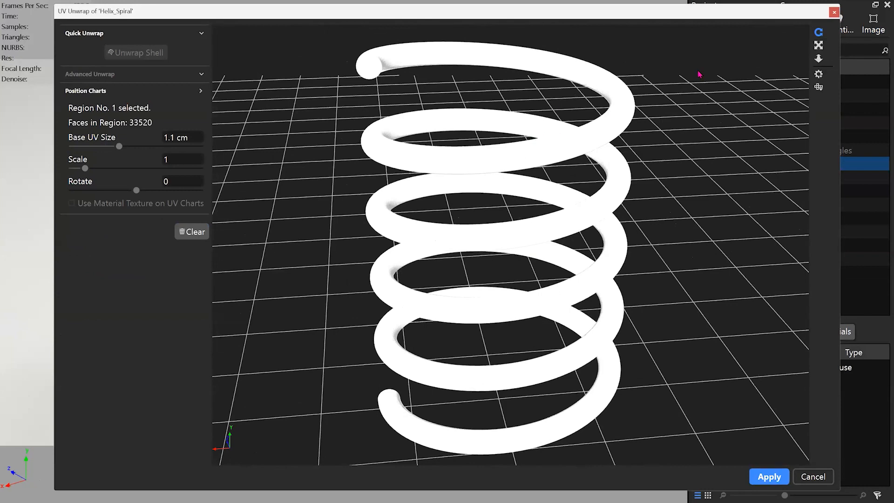
{"action": "left_click_drag", "start_coordinate": [260, 162], "coordinate": [223, 168]}
{"action": "left_click_drag", "start_coordinate": [120, 147], "coordinate": [141, 147]}
{"action": "left_click", "coordinate": [196, 234]}
Add and confirm a seam loop around the circular end cap at the coil's upper end.
{"action": "left_click_drag", "start_coordinate": [359, 141], "coordinate": [410, 326]}
{"action": "scroll", "coordinate": [410, 325], "scroll_direction": "up", "scroll_amount": 6}
{"action": "left_click", "coordinate": [98, 108]}
{"action": "scroll", "coordinate": [468, 269], "scroll_direction": "up", "scroll_amount": 5}
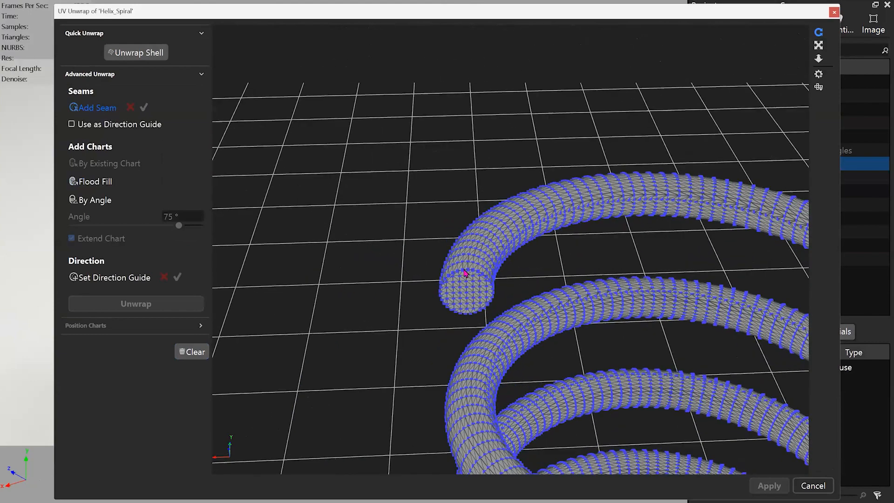
{"action": "scroll", "coordinate": [454, 275], "scroll_direction": "up", "scroll_amount": 2}
{"action": "left_click", "coordinate": [444, 282]}
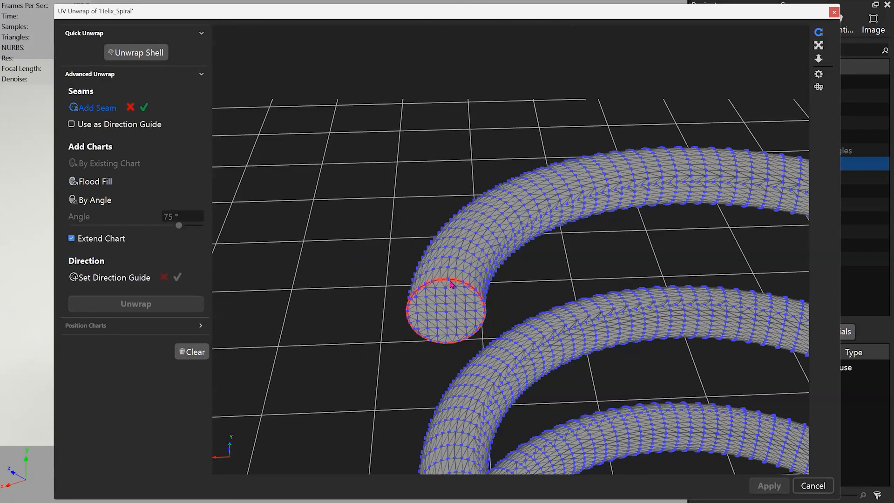
{"action": "left_click", "coordinate": [144, 108]}
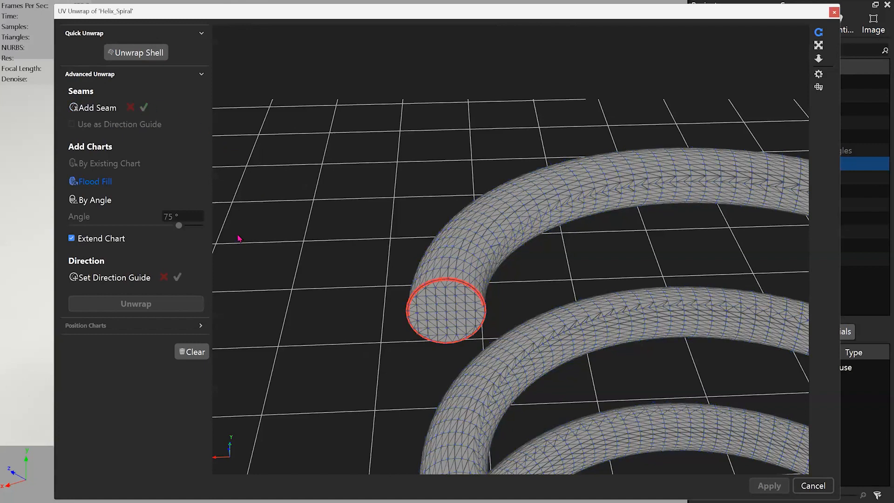
Unwrap the end cap and coil body as separate charts, try a Base UV Size of 0 cm, and clear the result.
{"action": "left_click", "coordinate": [444, 312]}
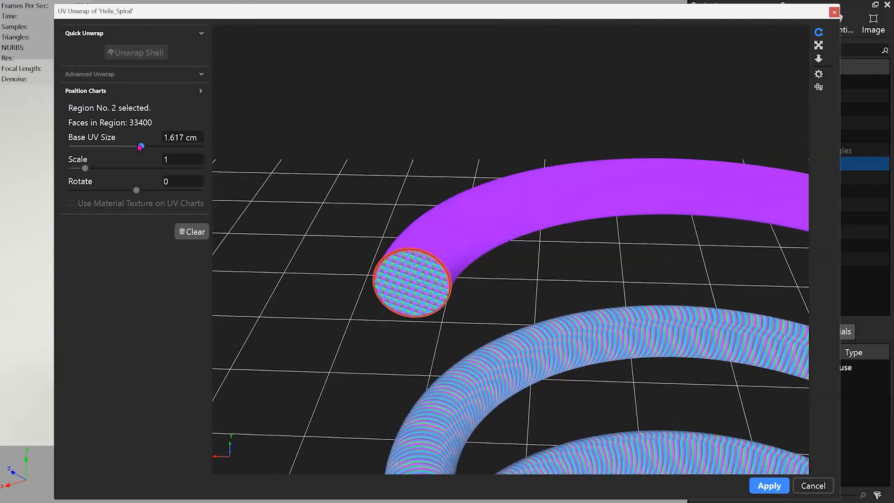
{"action": "left_click_drag", "start_coordinate": [140, 147], "coordinate": [70, 149]}
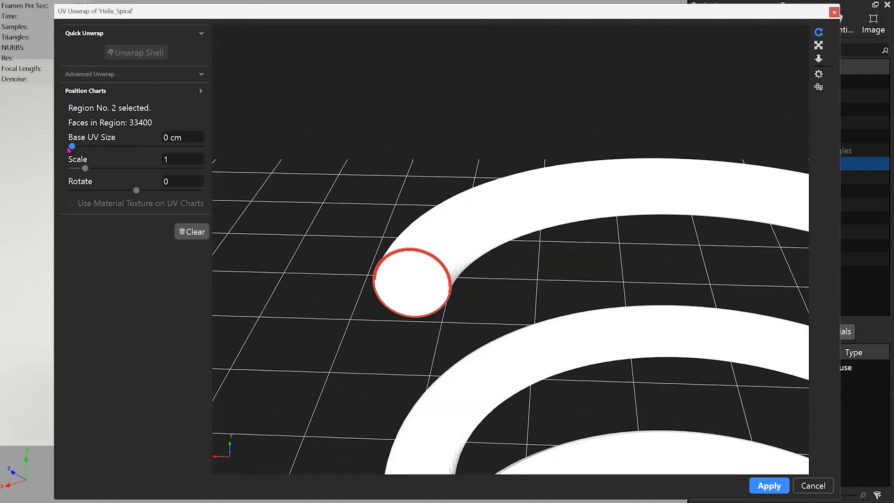
{"action": "mouse_move", "coordinate": [71, 149]}
{"action": "left_mouse_down"}
{"action": "mouse_move", "coordinate": [83, 149]}
{"action": "mouse_move", "coordinate": [69, 150]}
{"action": "left_mouse_up"}
{"action": "left_click_drag", "start_coordinate": [708, 379], "coordinate": [325, 195]}
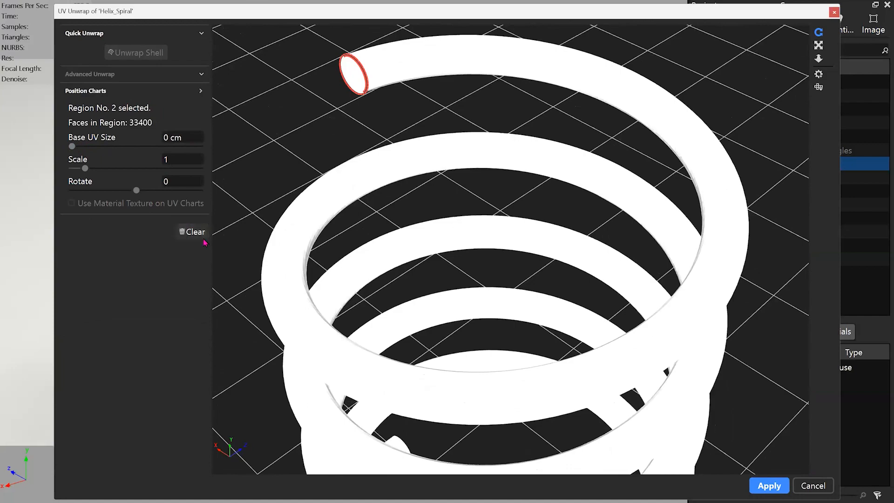
{"action": "left_click", "coordinate": [189, 231]}
Add the seam loop around the edge of the coil's upper end cap again and confirm it.
{"action": "left_click_drag", "start_coordinate": [514, 158], "coordinate": [376, 227]}
{"action": "scroll", "coordinate": [457, 260], "scroll_direction": "up", "scroll_amount": 6}
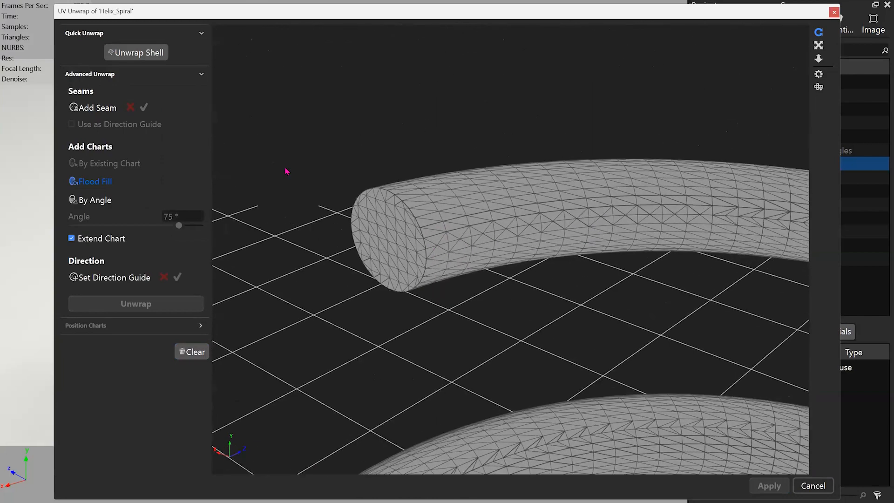
{"action": "scroll", "coordinate": [376, 227], "scroll_direction": "up", "scroll_amount": 2}
{"action": "left_click", "coordinate": [100, 108]}
{"action": "left_click", "coordinate": [413, 238]}
{"action": "left_click", "coordinate": [414, 252]}
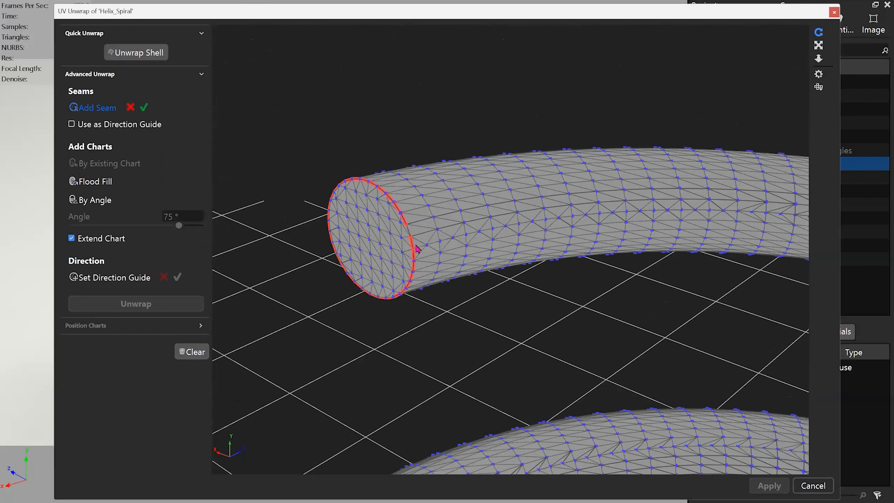
{"action": "left_click", "coordinate": [135, 107]}
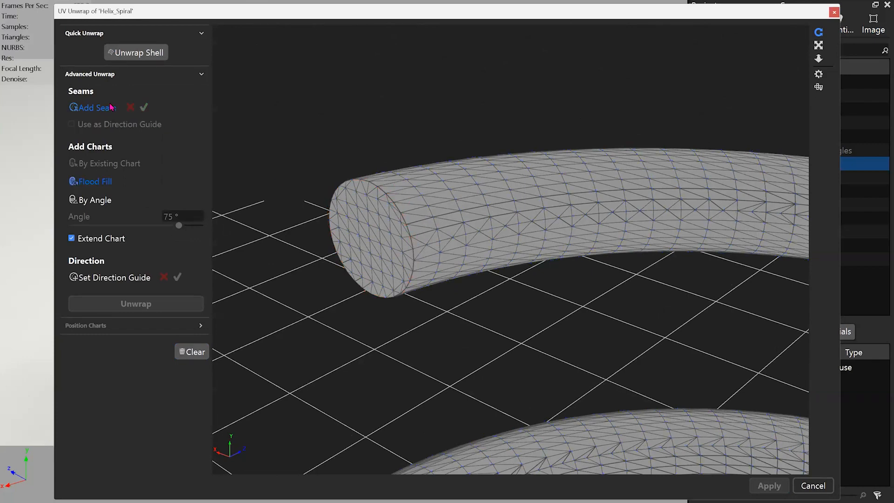
{"action": "left_click", "coordinate": [414, 252]}
{"action": "left_click", "coordinate": [145, 108]}
Add a lengthwise seam along the coil from the end cap's edge with Use as Direction Guide enabled.
{"action": "left_click", "coordinate": [72, 124]}
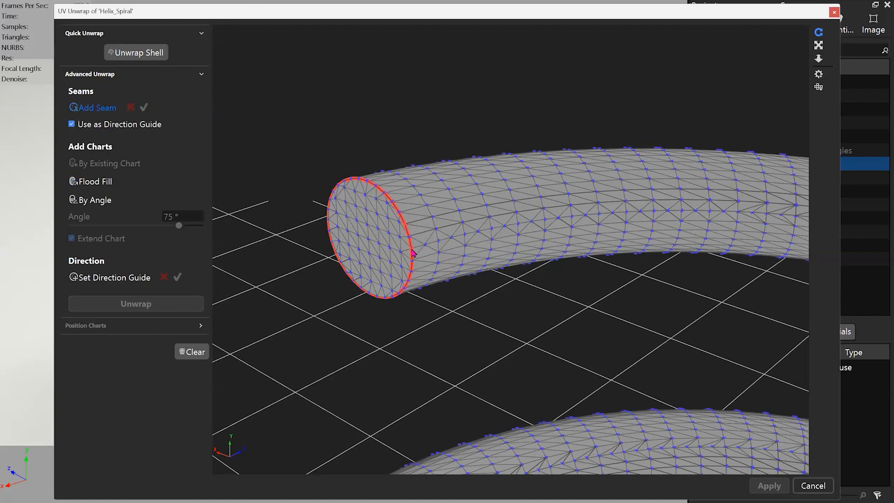
{"action": "left_click", "coordinate": [438, 248]}
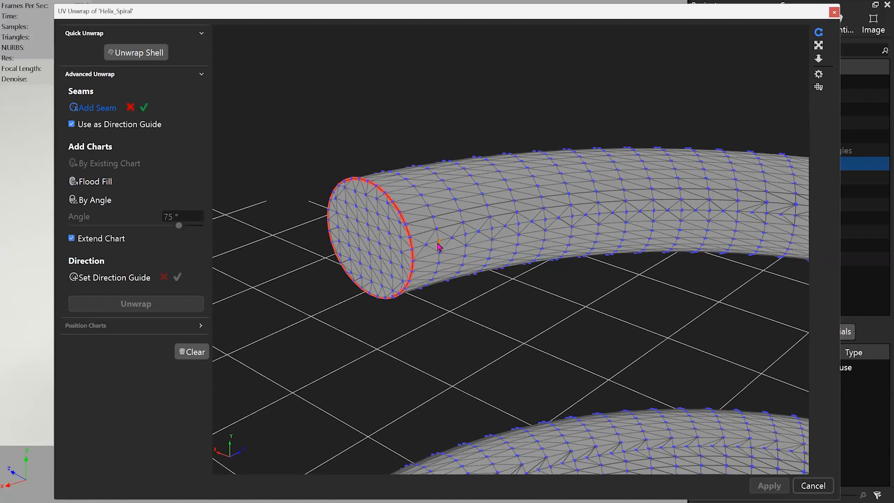
{"action": "left_click", "coordinate": [132, 108]}
{"action": "left_click", "coordinate": [440, 244]}
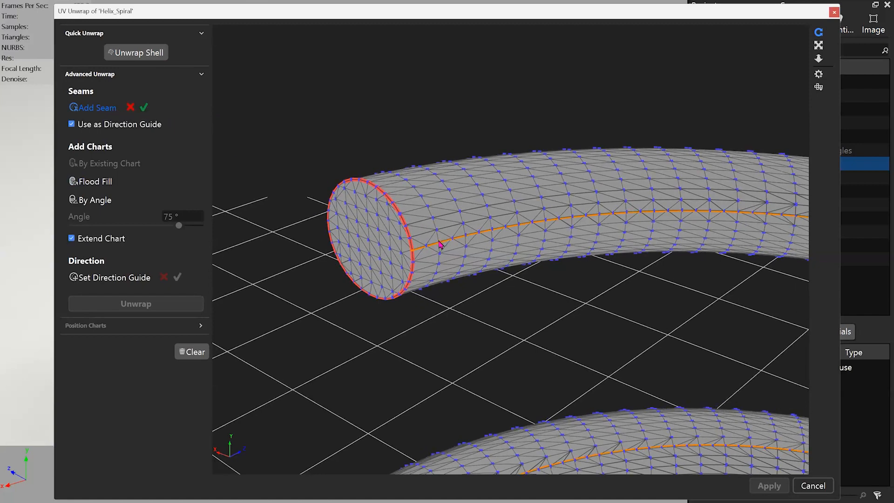
{"action": "left_click", "coordinate": [145, 108]}
Flood-fill the coil body and the end cap as separate charts, and unwrap them.
{"action": "left_click", "coordinate": [472, 208]}
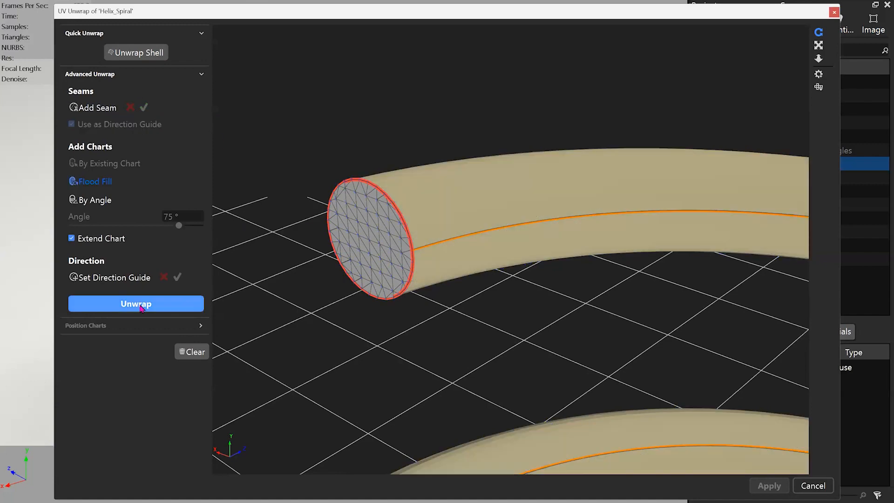
{"action": "left_click", "coordinate": [390, 246]}
{"action": "left_click", "coordinate": [134, 303]}
{"action": "scroll", "coordinate": [446, 246], "scroll_direction": "down", "scroll_amount": 4}
{"action": "middle_click_drag", "start_coordinate": [512, 329], "coordinate": [605, 353]}
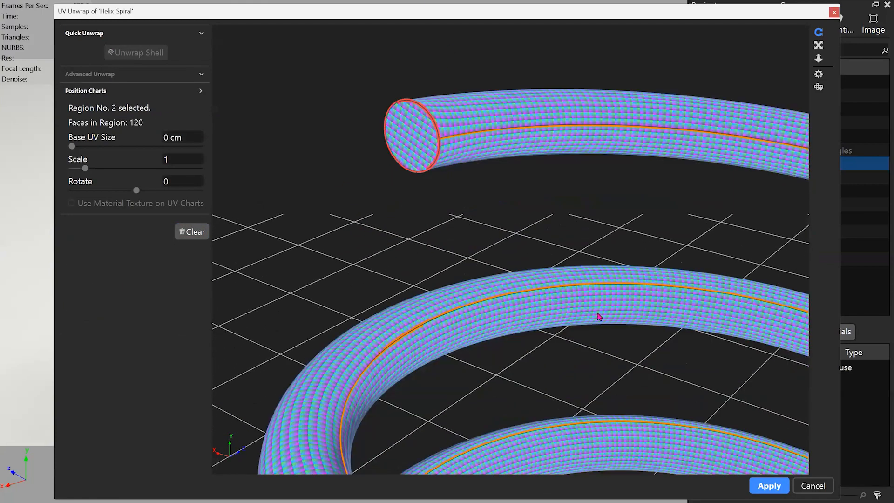
{"action": "scroll", "coordinate": [560, 218], "scroll_direction": "down", "scroll_amount": 6}
{"action": "left_click_drag", "start_coordinate": [484, 47], "coordinate": [655, 334]}
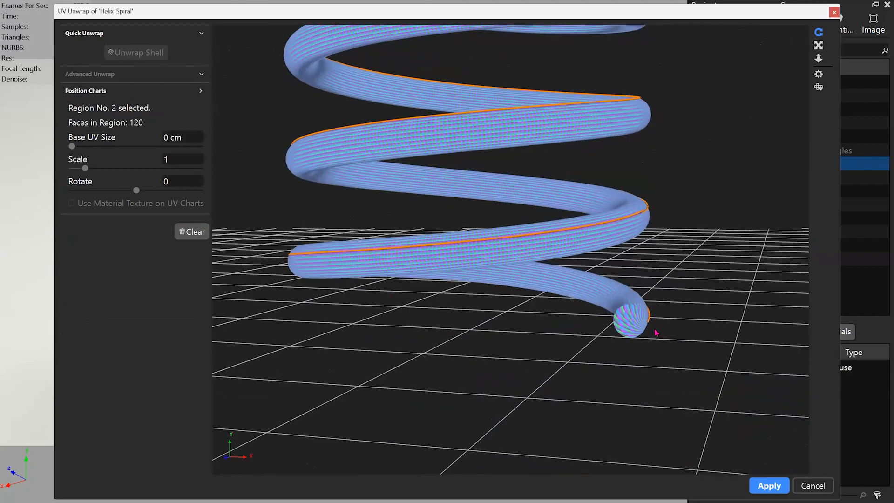
{"action": "scroll", "coordinate": [655, 334], "scroll_direction": "up", "scroll_amount": 3}
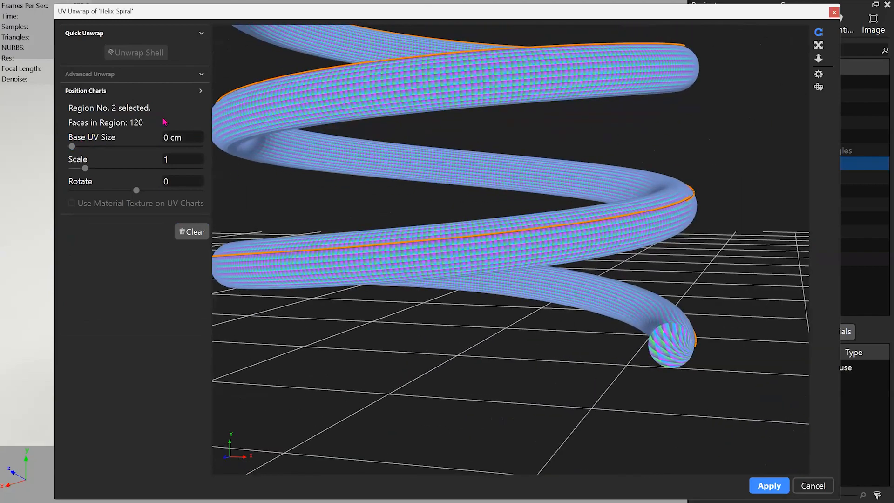
Try Base UV Sizes of 2 cm and 1 cm on the unwrapped coil, and settle on 0.489 cm.
{"action": "left_click", "coordinate": [173, 138]}
{"action": "type", "text": "2"}
{"action": "left_click", "coordinate": [186, 158]}
{"action": "left_click", "coordinate": [193, 137]}
{"action": "type", "text": "0"}
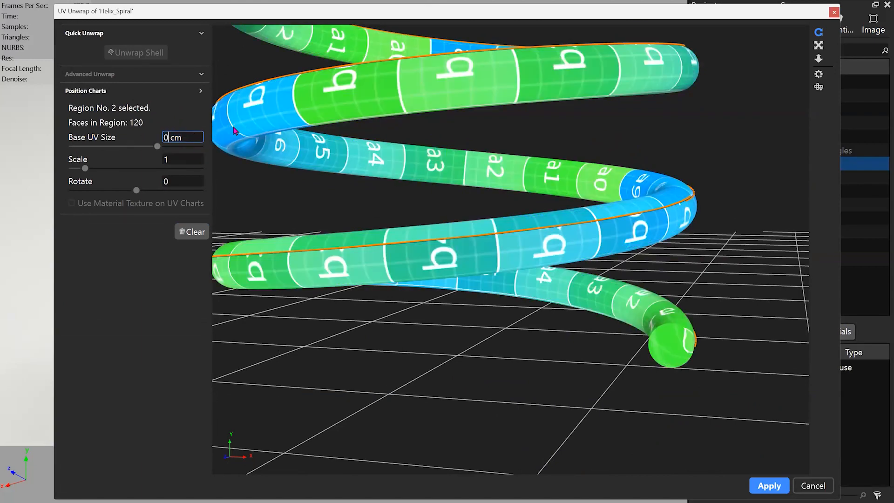
{"action": "key", "text": "Return"}
{"action": "left_click", "coordinate": [200, 138]}
{"action": "type", "text": "1"}
{"action": "key", "text": "Return"}
{"action": "left_click_drag", "start_coordinate": [361, 166], "coordinate": [512, 242]}
{"action": "mouse_move", "coordinate": [99, 150]}
{"action": "left_mouse_down"}
{"action": "mouse_move", "coordinate": [71, 148]}
{"action": "mouse_move", "coordinate": [94, 148]}
{"action": "left_mouse_up"}
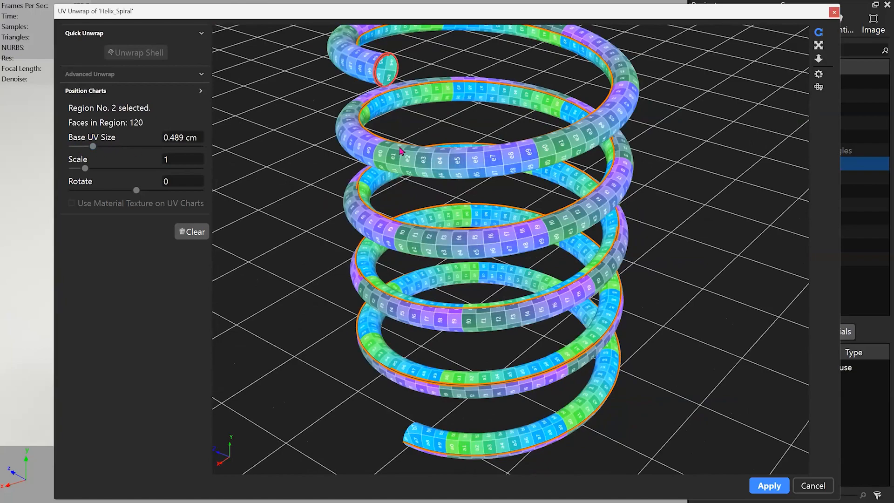
Examine the UV checker layout around the coil, and clear its seams and charts.
{"action": "left_click_drag", "start_coordinate": [466, 163], "coordinate": [332, 72]}
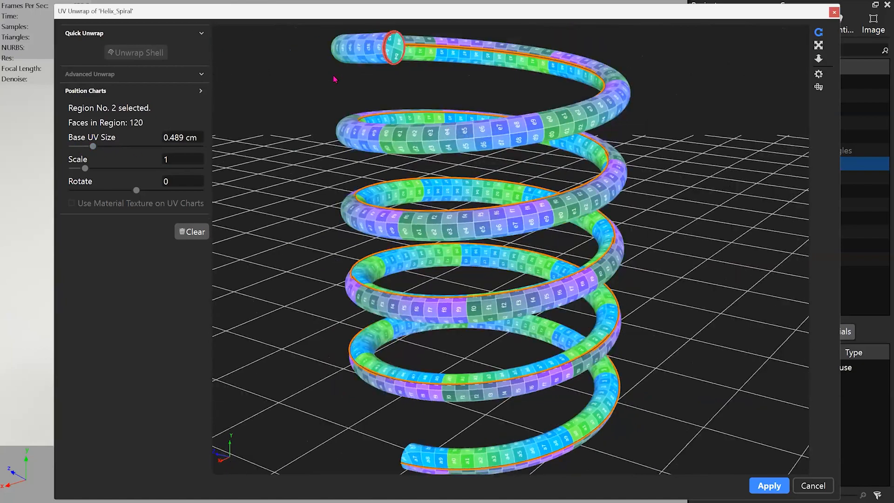
{"action": "left_click_drag", "start_coordinate": [546, 147], "coordinate": [387, 49]}
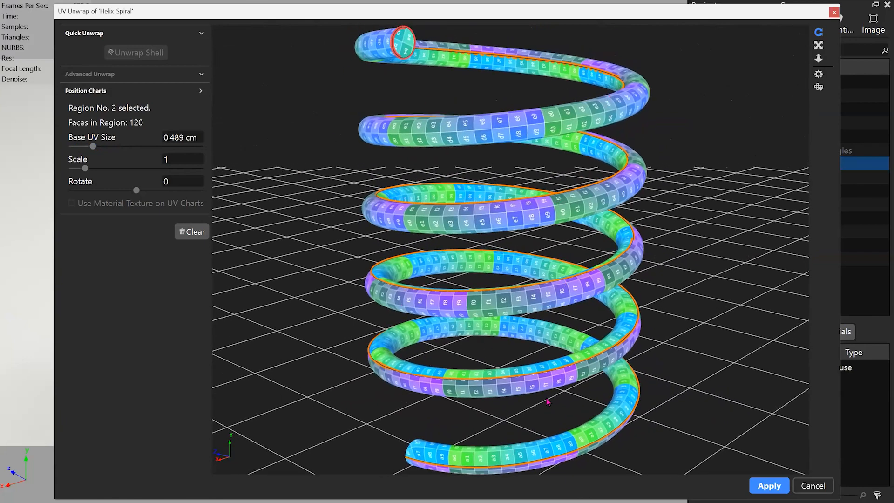
{"action": "left_click_drag", "start_coordinate": [396, 143], "coordinate": [153, 243]}
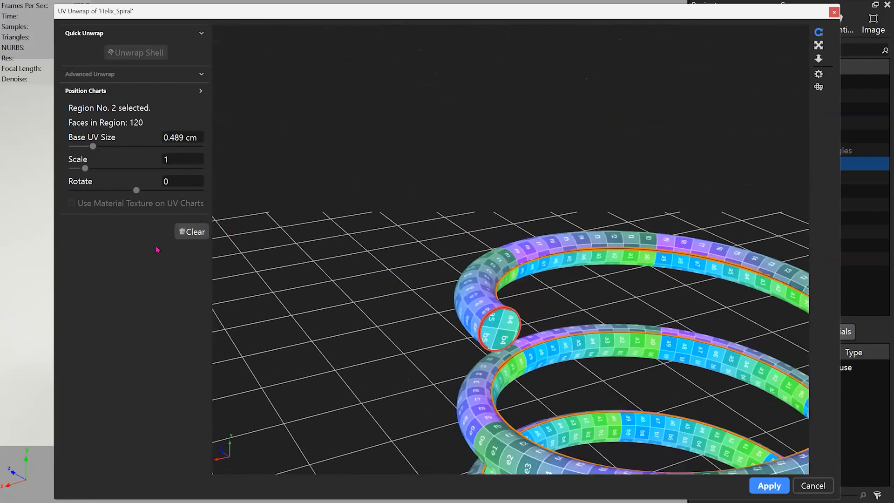
{"action": "left_click", "coordinate": [191, 232]}
Set a direction guide running lengthwise along the coil's inner side, starting from the end cap's edge.
{"action": "scroll", "coordinate": [365, 254], "scroll_direction": "up", "scroll_amount": 5}
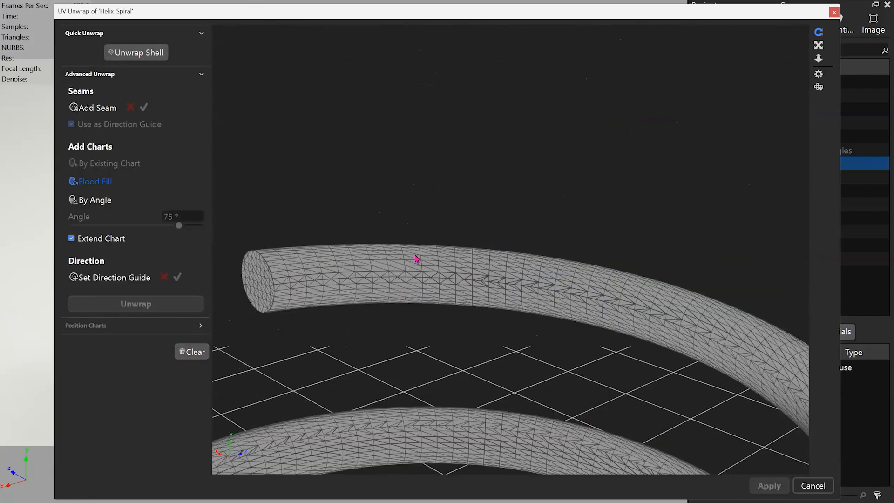
{"action": "left_click", "coordinate": [114, 277]}
{"action": "scroll", "coordinate": [512, 344], "scroll_direction": "up", "scroll_amount": 5}
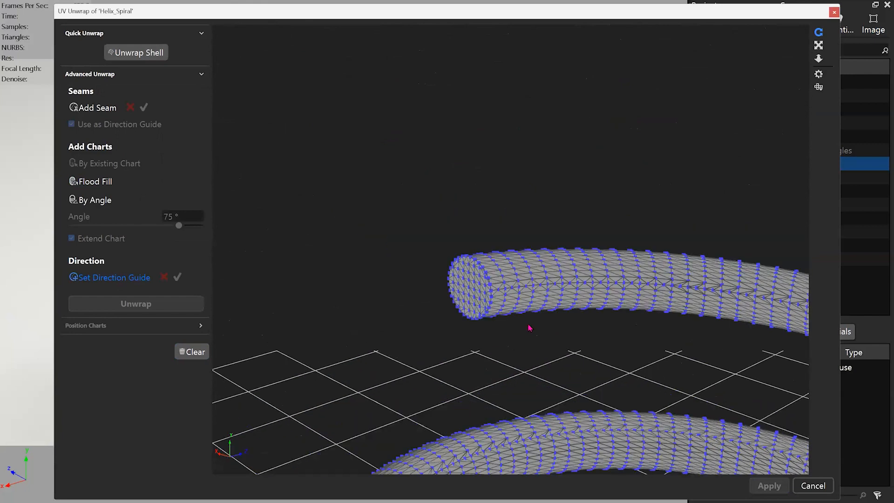
{"action": "left_click", "coordinate": [494, 353]}
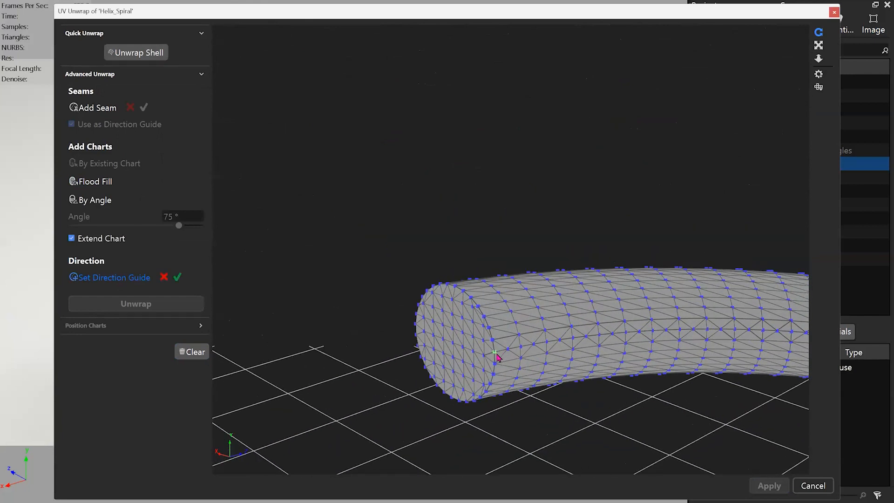
{"action": "left_click", "coordinate": [535, 342]}
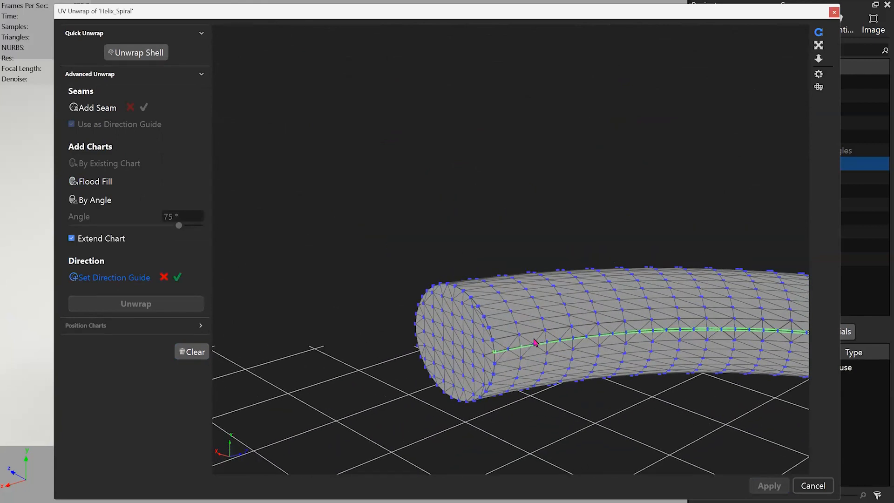
{"action": "left_click", "coordinate": [178, 278]}
Set a second, short direction guide on the coil's outer side, spanning three mesh segments up to the end cap's edge.
{"action": "left_click_drag", "start_coordinate": [575, 309], "coordinate": [111, 265]}
{"action": "left_click", "coordinate": [113, 277]}
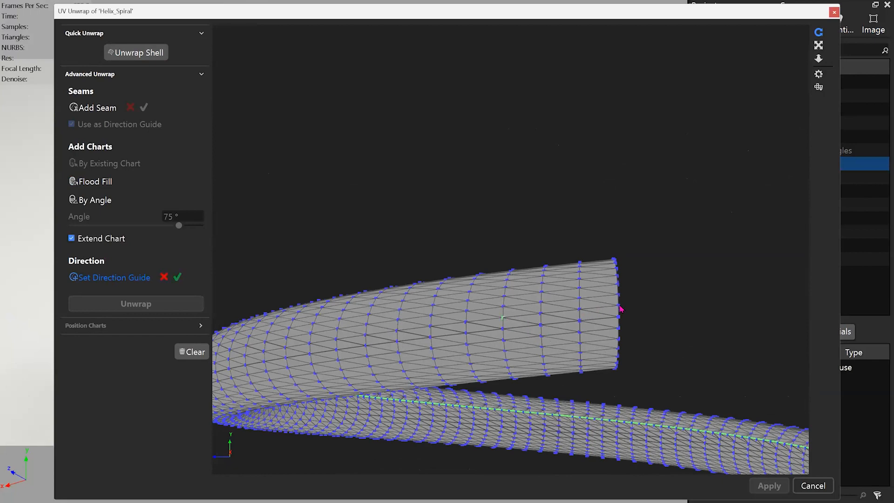
{"action": "left_click_drag", "start_coordinate": [533, 333], "coordinate": [180, 277]}
{"action": "left_click", "coordinate": [177, 278]}
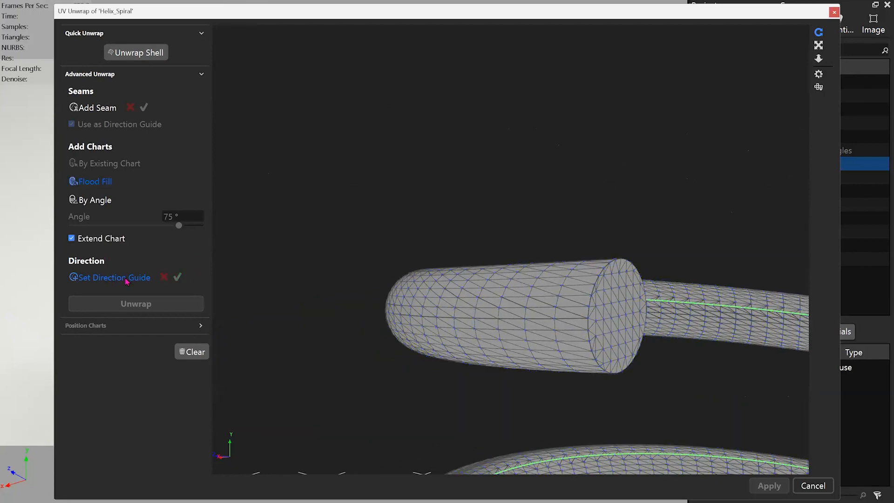
{"action": "left_click", "coordinate": [124, 278]}
{"action": "left_click_drag", "start_coordinate": [470, 290], "coordinate": [578, 302]}
{"action": "left_click", "coordinate": [505, 321]}
{"action": "left_click", "coordinate": [619, 310]}
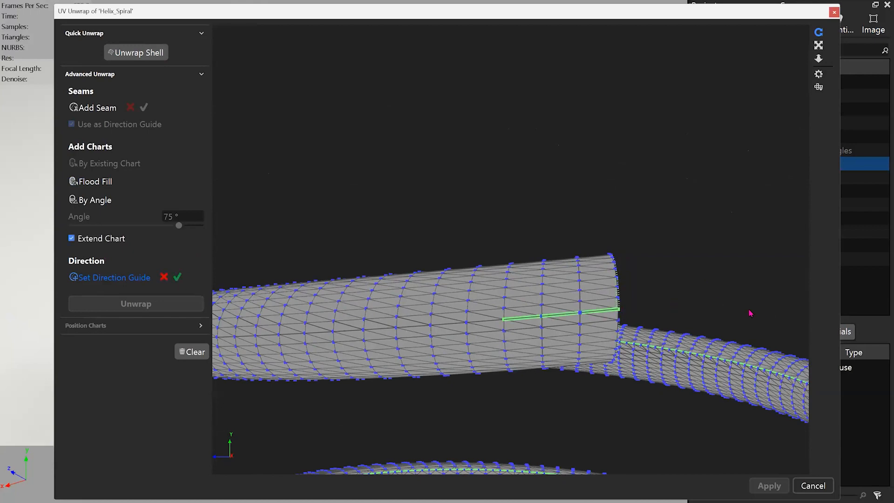
{"action": "left_click", "coordinate": [178, 277]}
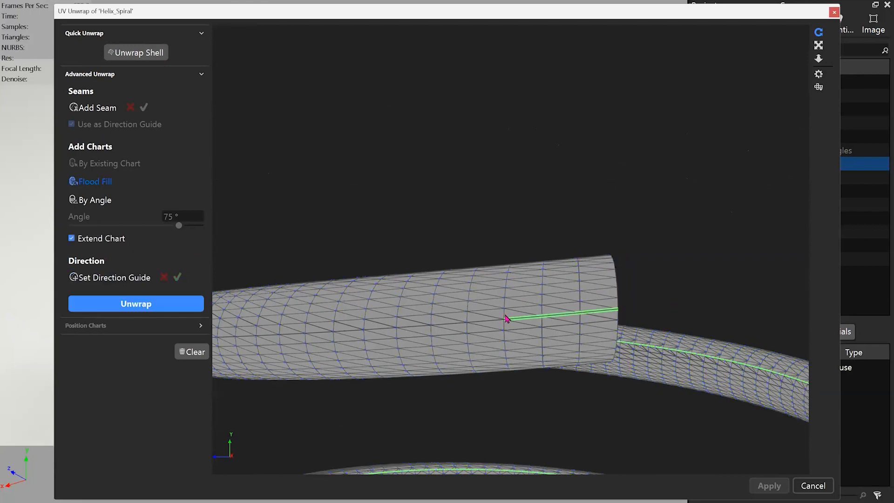
Unwrap the coil with the two direction guides, examine the result around the end, and clear the unwrap.
{"action": "left_click", "coordinate": [140, 304]}
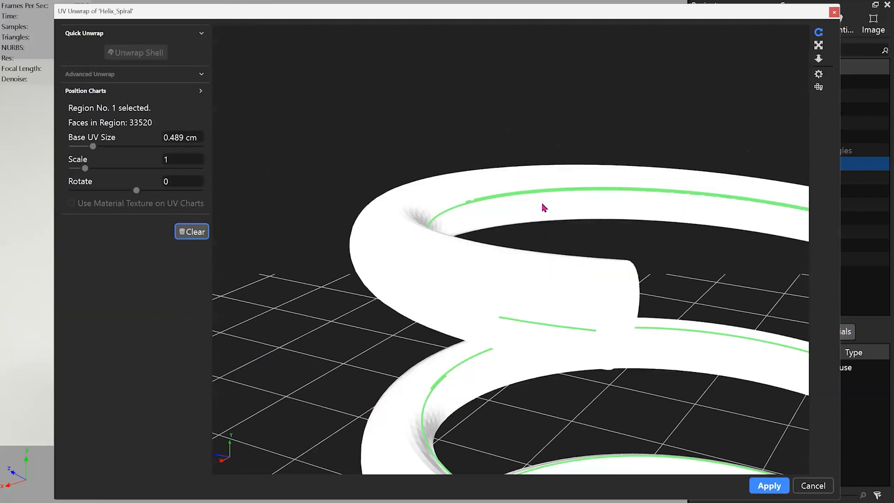
{"action": "left_click_drag", "start_coordinate": [630, 334], "coordinate": [468, 232]}
{"action": "left_click_drag", "start_coordinate": [386, 258], "coordinate": [457, 327]}
{"action": "left_click_drag", "start_coordinate": [640, 314], "coordinate": [344, 321]}
{"action": "left_click_drag", "start_coordinate": [413, 244], "coordinate": [326, 196]}
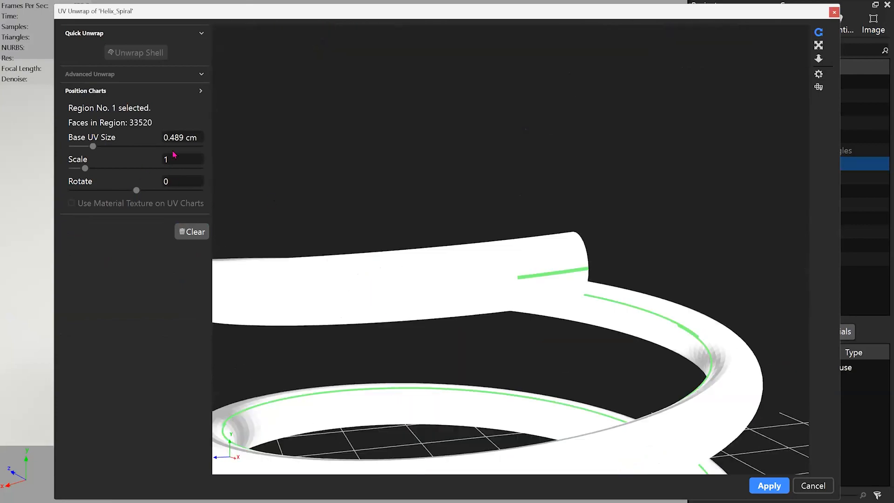
{"action": "left_click", "coordinate": [189, 232]}
Set a short direction guide on the coil's outer side, starting from the end cap's edge.
{"action": "left_click_drag", "start_coordinate": [643, 295], "coordinate": [92, 125]}
{"action": "left_click", "coordinate": [116, 278]}
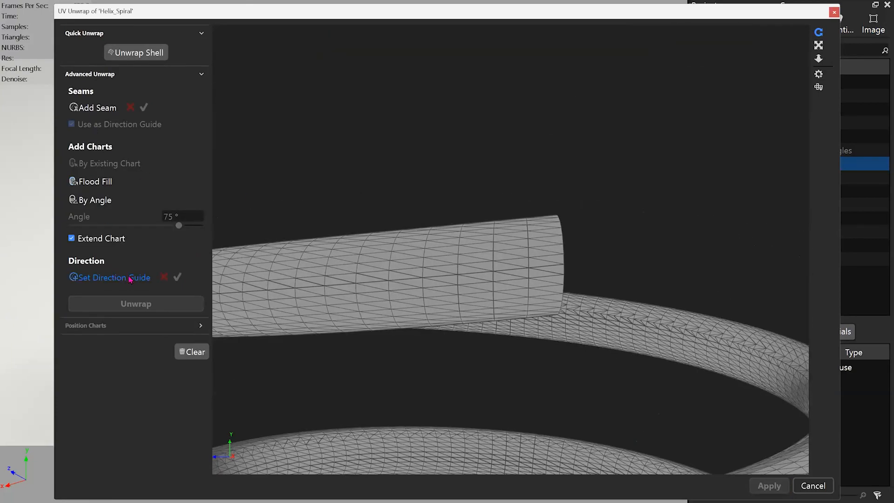
{"action": "left_click_drag", "start_coordinate": [568, 300], "coordinate": [479, 281]}
{"action": "left_click", "coordinate": [475, 281]}
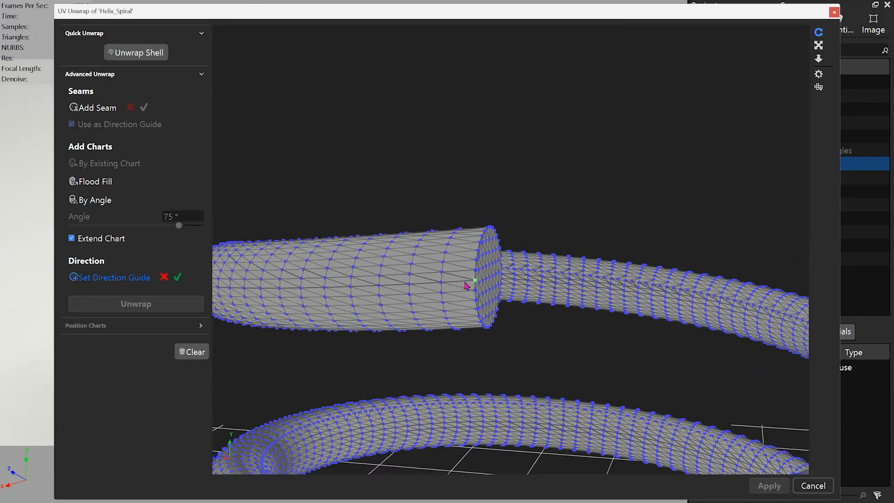
{"action": "left_click", "coordinate": [408, 283]}
{"action": "left_click", "coordinate": [178, 278]}
Set a direction guide along the coil's inner side from the end cap's edge, redoing it so it follows one straight edge line.
{"action": "left_click_drag", "start_coordinate": [509, 277], "coordinate": [219, 284]}
{"action": "left_click", "coordinate": [445, 227]}
{"action": "left_click", "coordinate": [482, 227]}
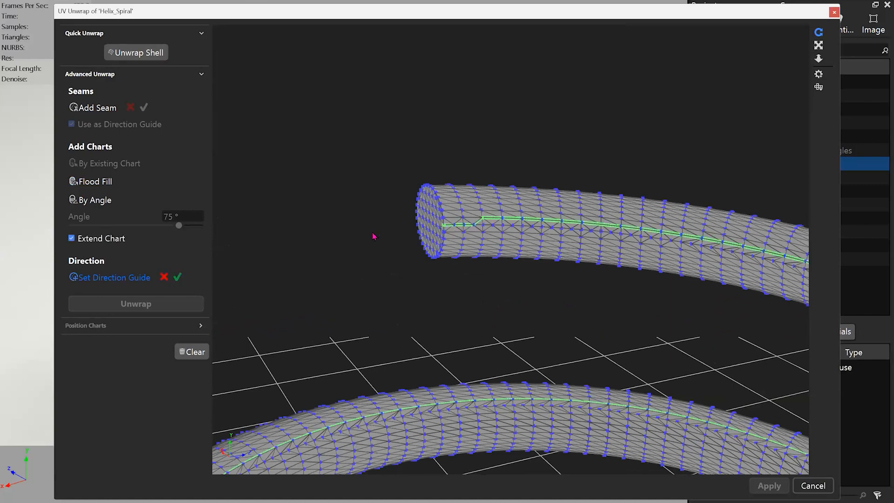
{"action": "left_click", "coordinate": [165, 279]}
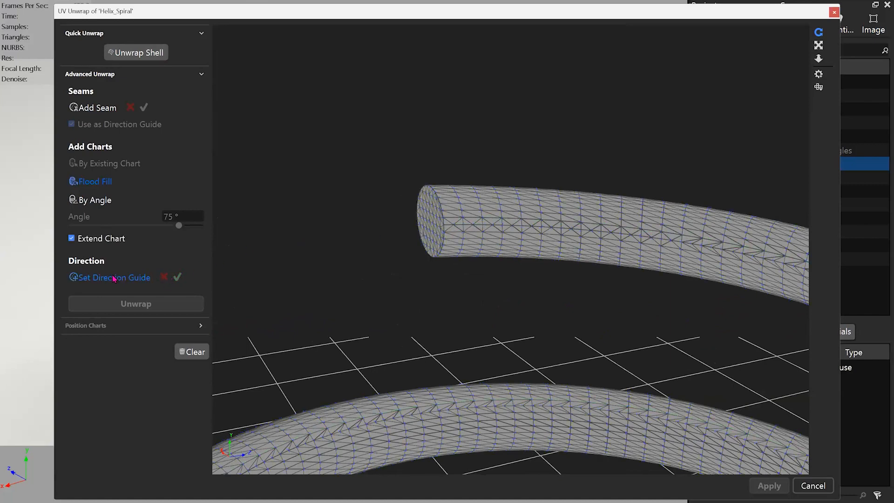
{"action": "left_click", "coordinate": [445, 228]}
{"action": "left_click", "coordinate": [466, 226]}
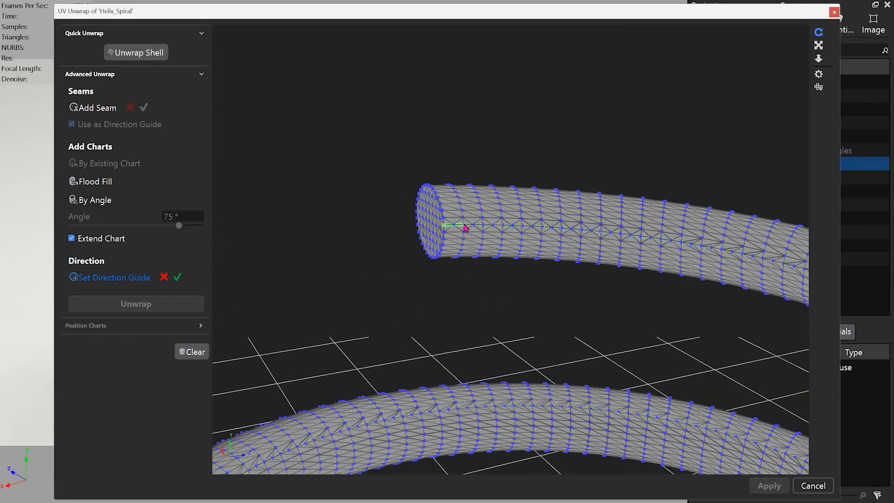
{"action": "left_click", "coordinate": [178, 278]}
Unwrap the coil with the short outer and long inner guides, inspect it, and leave the UV unwrap without applying.
{"action": "mouse_move", "coordinate": [329, 258]}
{"action": "left_mouse_down"}
{"action": "mouse_move", "coordinate": [472, 295]}
{"action": "mouse_move", "coordinate": [518, 281]}
{"action": "left_mouse_up"}
{"action": "left_click", "coordinate": [135, 304]}
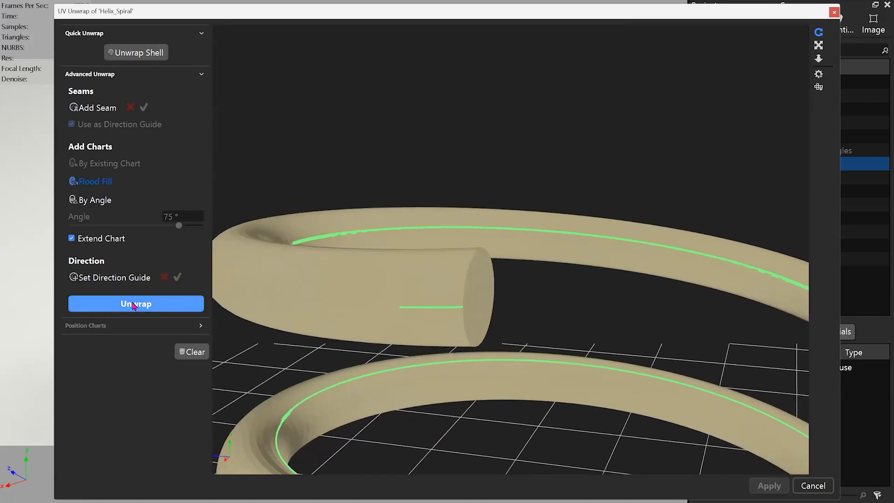
{"action": "left_click_drag", "start_coordinate": [604, 305], "coordinate": [495, 306]}
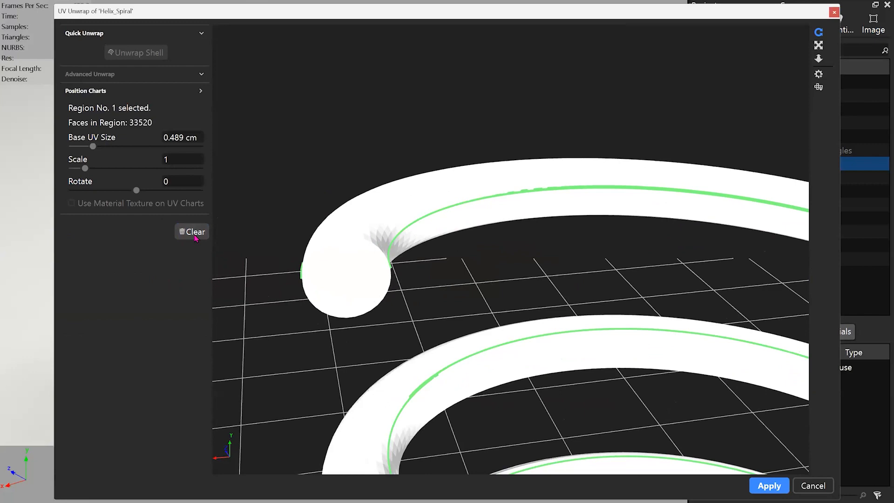
{"action": "left_click", "coordinate": [812, 486]}
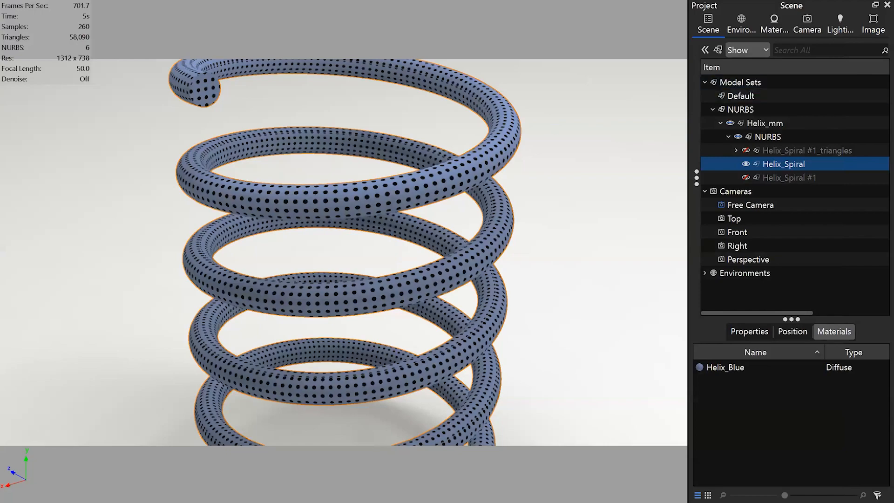
{"action": "key", "text": "alt+Tab"}
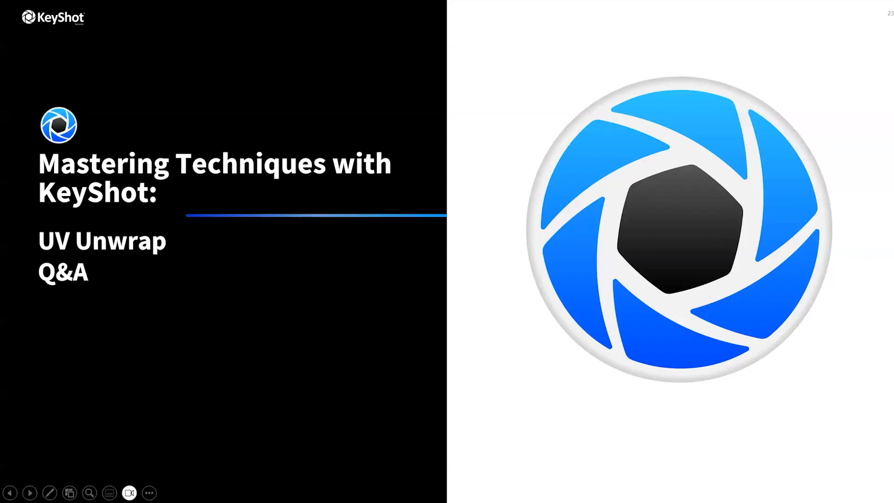
{"action": "key", "text": "Left"}
{"action": "key", "text": "Left"}
{"action": "key", "text": "Left"}
{"action": "key", "text": "Left"}
{"action": "key", "text": "Left"}
{"action": "key", "text": "Left"}
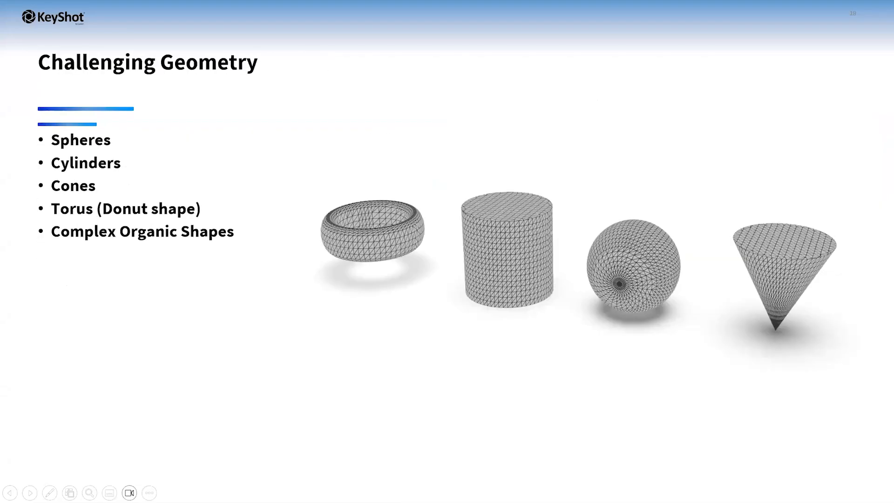
{"action": "key", "text": "Left"}
{"action": "key", "text": "Left"}
{"action": "key", "text": "Left"}
{"action": "key", "text": "Left"}
{"action": "key", "text": "Left"}
{"action": "key", "text": "Left"}
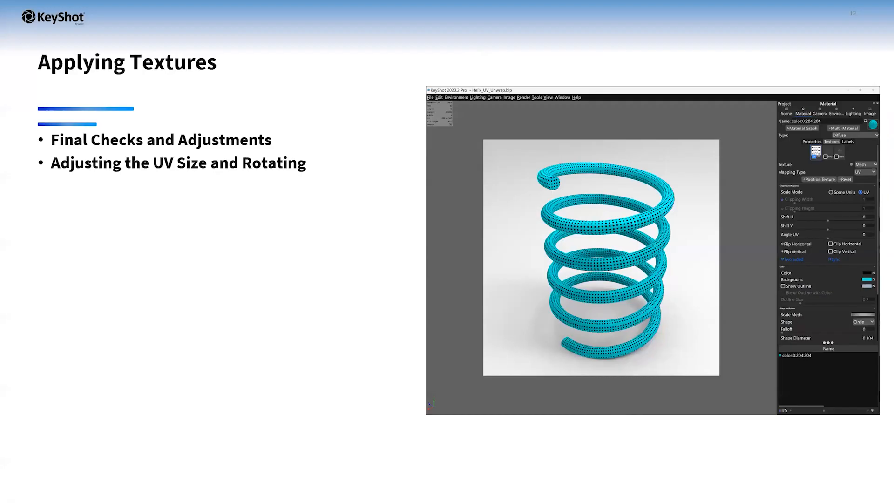
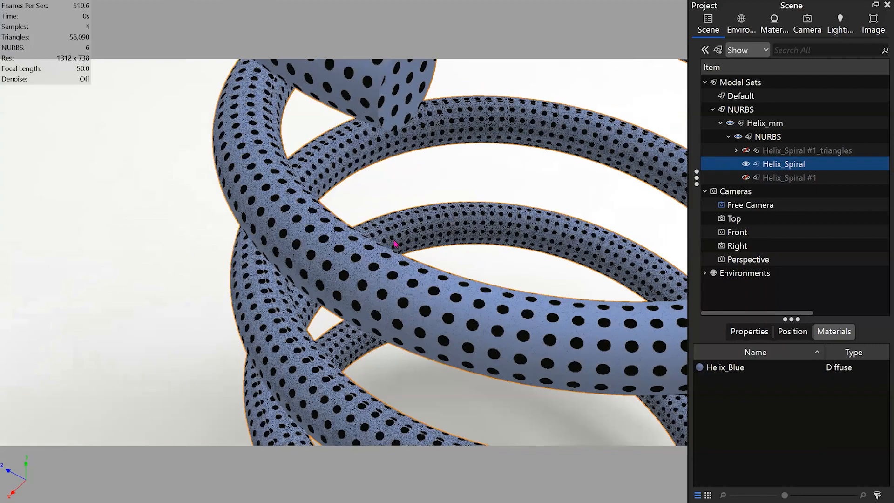
Inspect the dot texture around the helix's upper end and along its coils, and deselect the helix.
{"action": "middle_click_drag", "start_coordinate": [409, 166], "coordinate": [406, 298]}
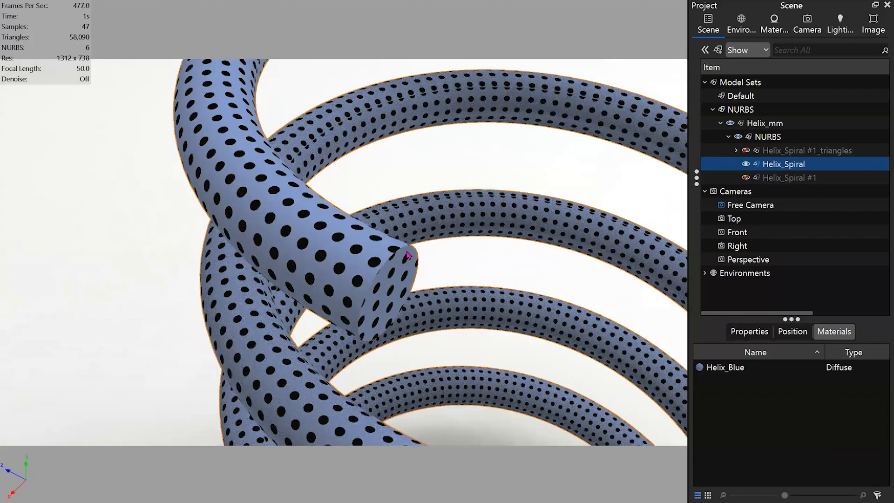
{"action": "left_click_drag", "start_coordinate": [407, 254], "coordinate": [534, 208]}
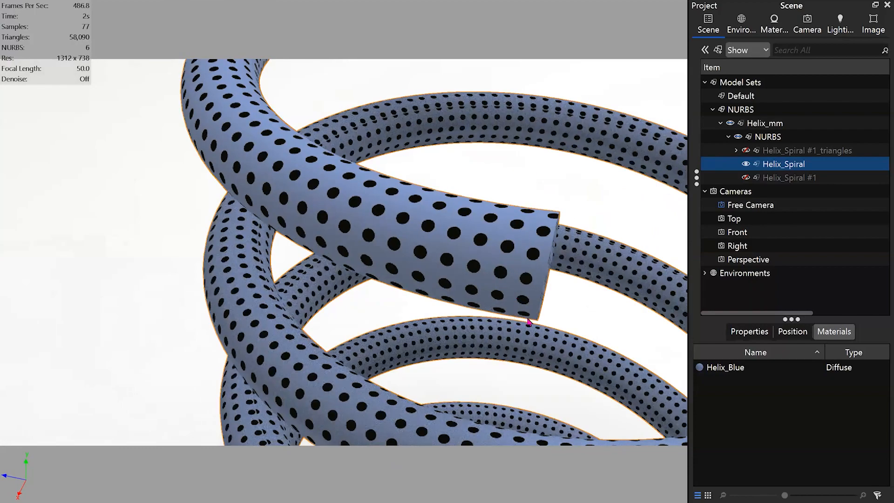
{"action": "left_click_drag", "start_coordinate": [527, 321], "coordinate": [489, 326]}
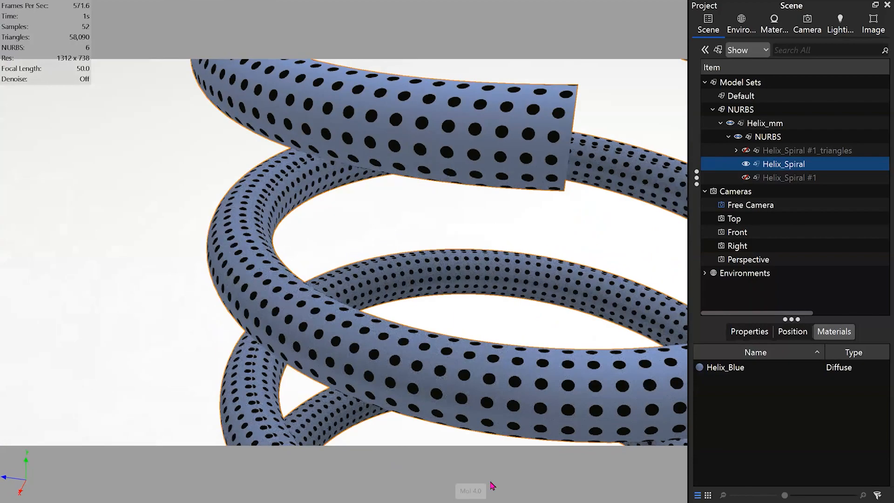
{"action": "scroll", "coordinate": [523, 202], "scroll_direction": "down", "scroll_amount": 4}
{"action": "left_click", "coordinate": [504, 131]}
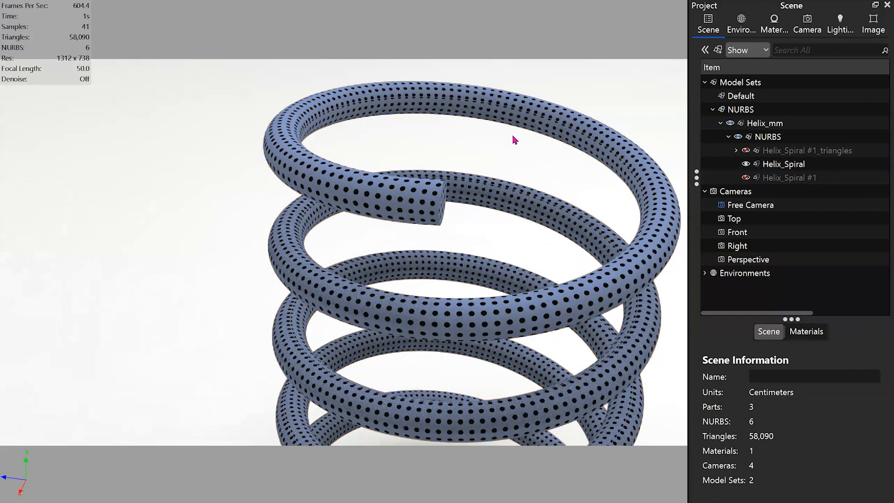
Clear all geometry from the scene, and add the Rounded Cylinder from the model library at its default position.
{"action": "key", "text": "m"}
{"action": "left_click", "coordinate": [202, 23]}
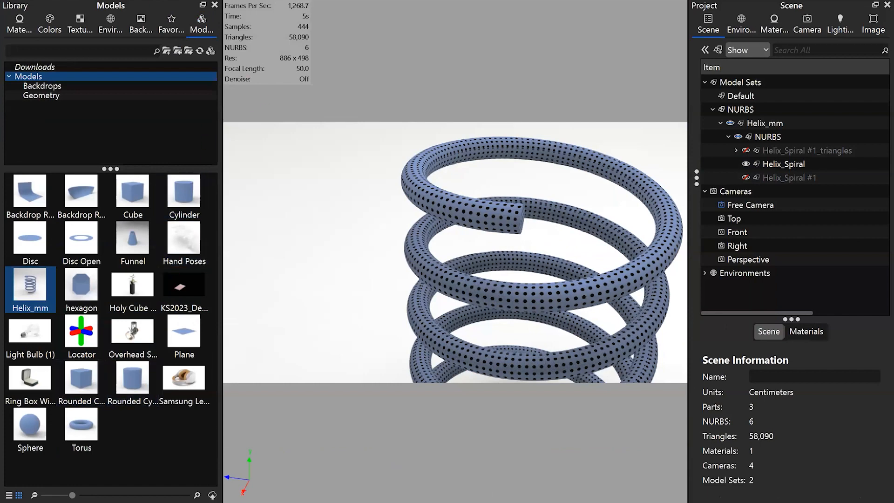
{"action": "left_click", "coordinate": [29, 0]}
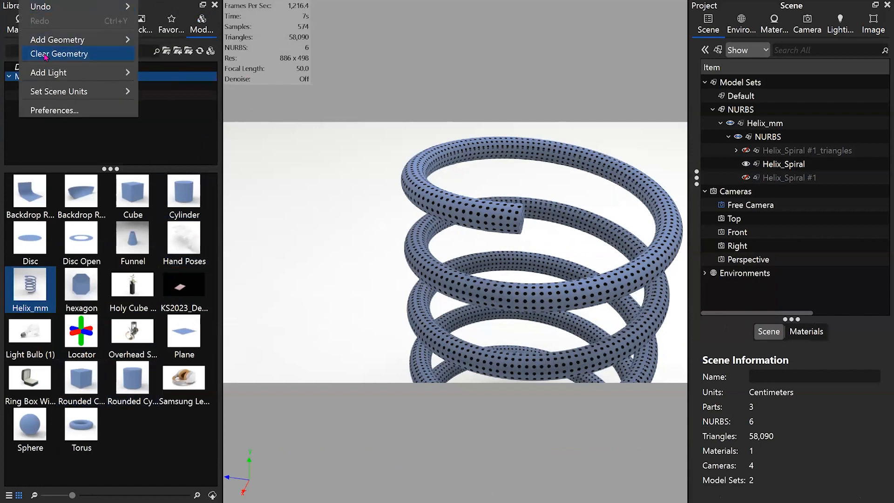
{"action": "left_click", "coordinate": [46, 54]}
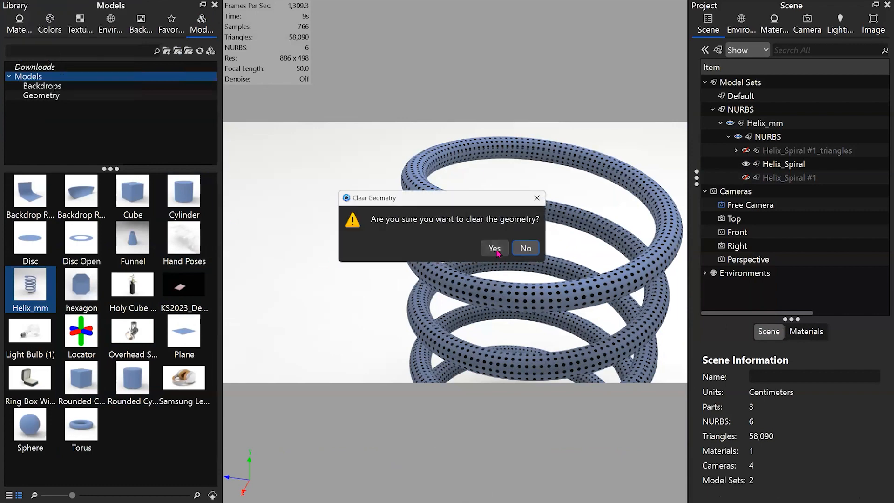
{"action": "left_click", "coordinate": [435, 247]}
{"action": "left_click_drag", "start_coordinate": [126, 380], "coordinate": [489, 315]}
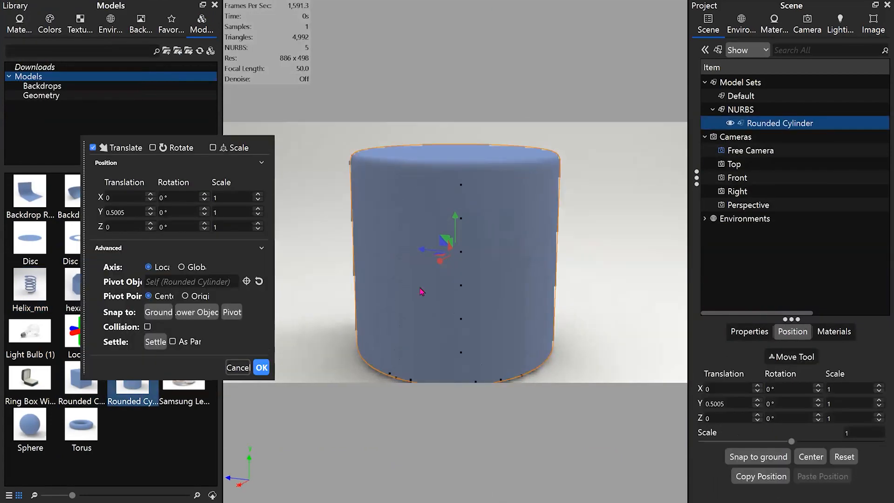
{"action": "left_click", "coordinate": [261, 373]}
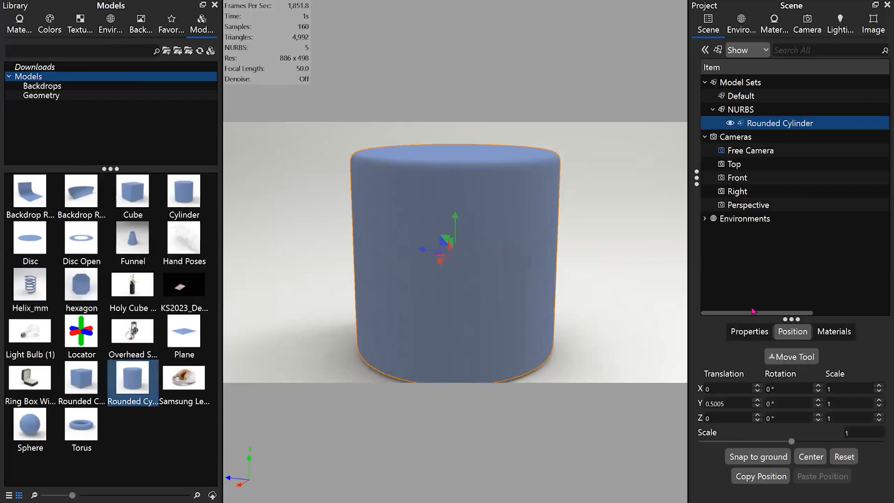
Open the re-tessellation settings for the rounded cylinder from its properties.
{"action": "left_click", "coordinate": [749, 332]}
{"action": "scroll", "coordinate": [764, 397], "scroll_direction": "down", "scroll_amount": 3}
{"action": "left_click", "coordinate": [738, 416]}
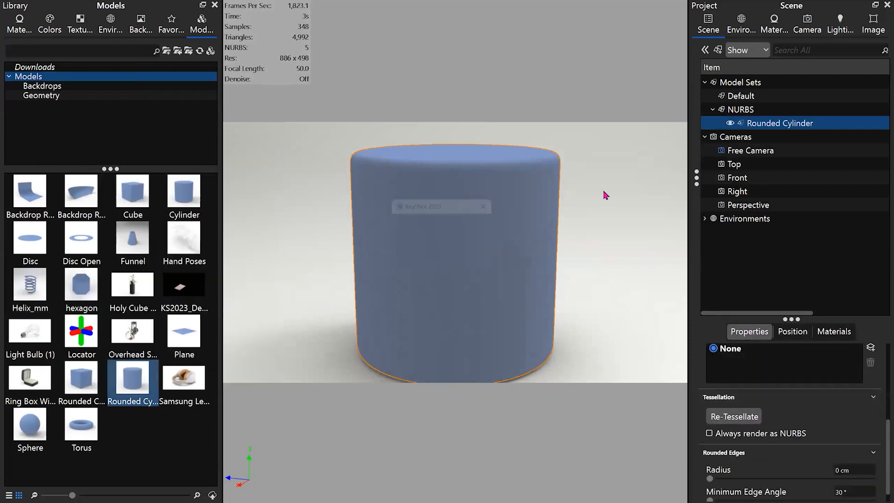
{"action": "key", "text": "Return"}
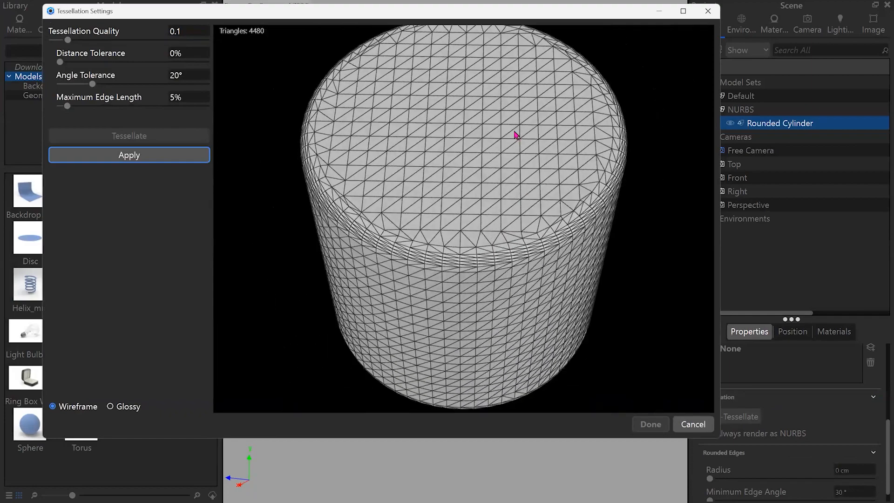
Examine the wireframe around the cylinder's rounded rim and side, and apply the tessellation with 20° angle tolerance and 5% maximum edge length.
{"action": "left_click_drag", "start_coordinate": [515, 135], "coordinate": [475, 270]}
{"action": "scroll", "coordinate": [475, 270], "scroll_direction": "up", "scroll_amount": 10}
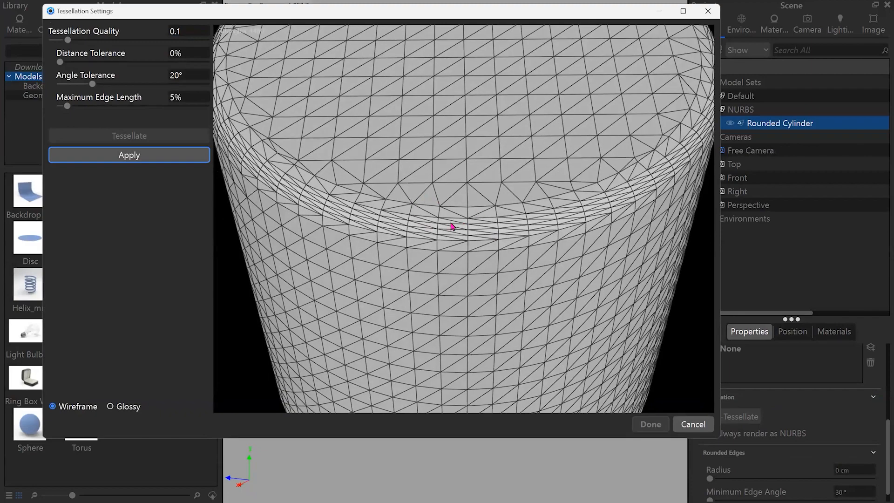
{"action": "left_click_drag", "start_coordinate": [452, 227], "coordinate": [324, 161]}
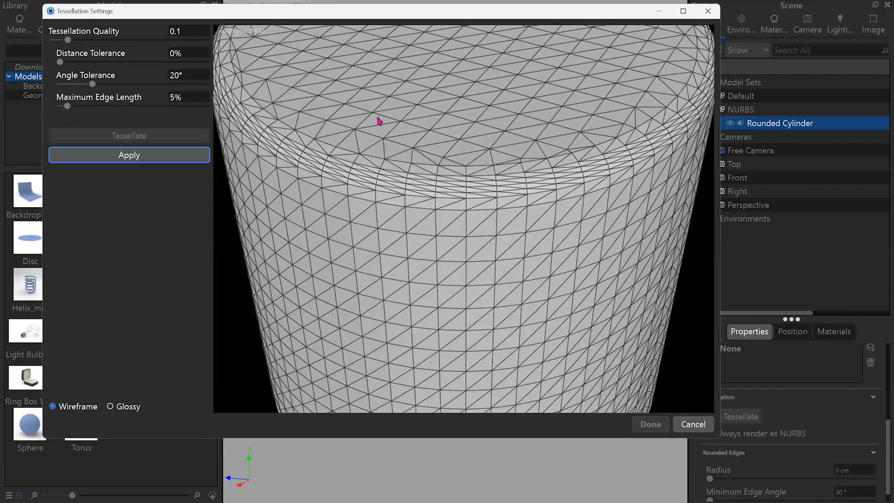
{"action": "left_click_drag", "start_coordinate": [378, 120], "coordinate": [362, 212]}
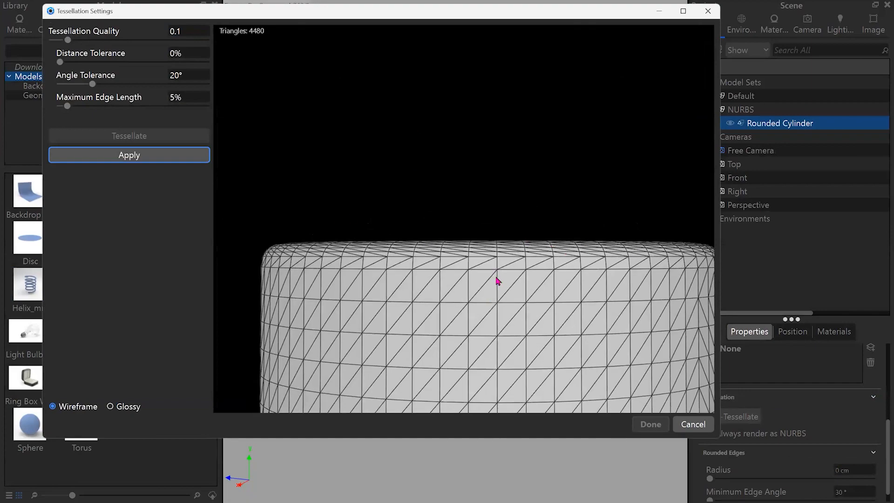
{"action": "left_click_drag", "start_coordinate": [497, 280], "coordinate": [503, 267]}
{"action": "left_click_drag", "start_coordinate": [462, 151], "coordinate": [475, 166]}
{"action": "left_click_drag", "start_coordinate": [408, 135], "coordinate": [521, 35]}
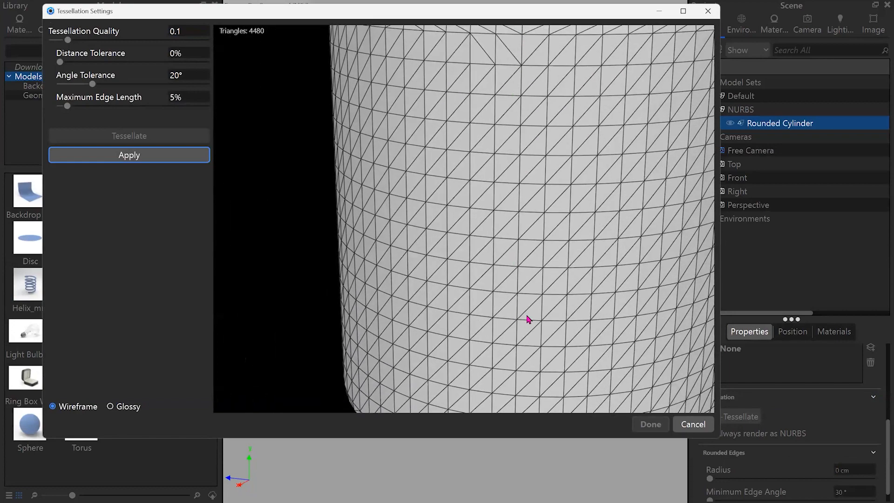
{"action": "scroll", "coordinate": [526, 307], "scroll_direction": "down", "scroll_amount": 3}
{"action": "left_click_drag", "start_coordinate": [535, 226], "coordinate": [559, 106]}
{"action": "left_click_drag", "start_coordinate": [624, 132], "coordinate": [266, 362]}
{"action": "left_click", "coordinate": [137, 158]}
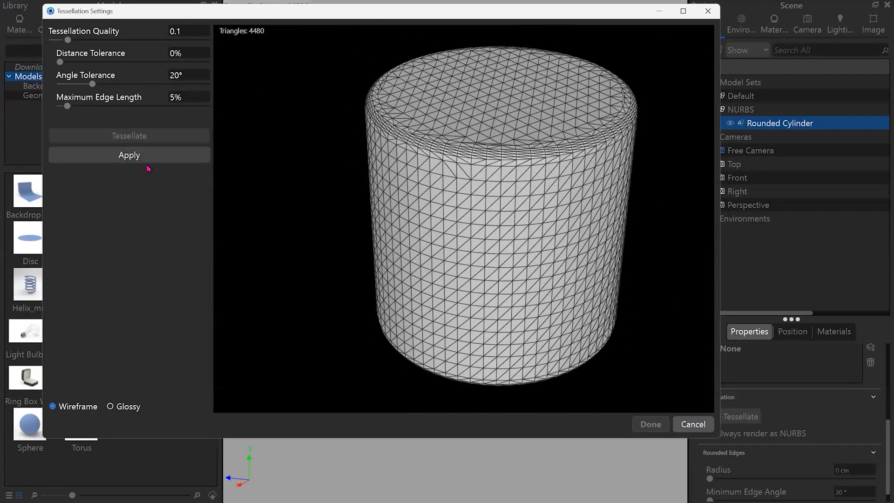
{"action": "left_click", "coordinate": [650, 424]}
Select the cylinder's flat top and bottom caps in Split Object Surfaces with a splitting angle of 1.26.
{"action": "left_click_drag", "start_coordinate": [563, 235], "coordinate": [481, 210]}
{"action": "right_click", "coordinate": [449, 214]}
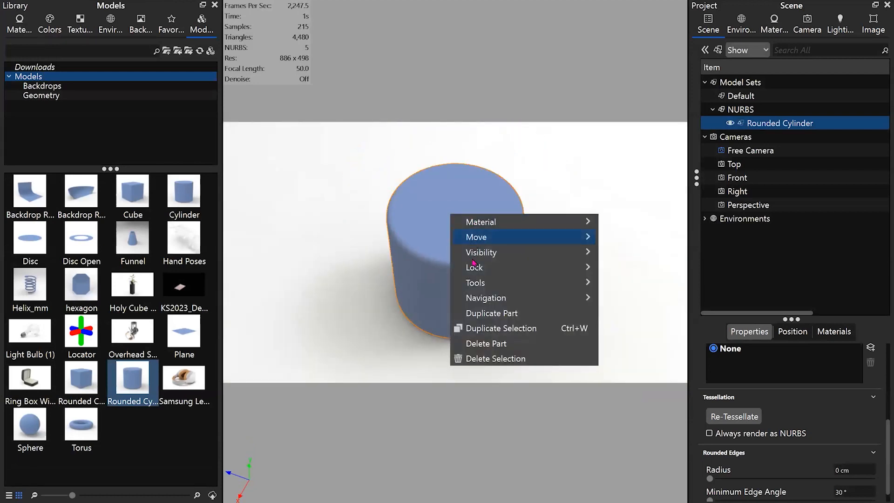
{"action": "mouse_move", "coordinate": [512, 282]}
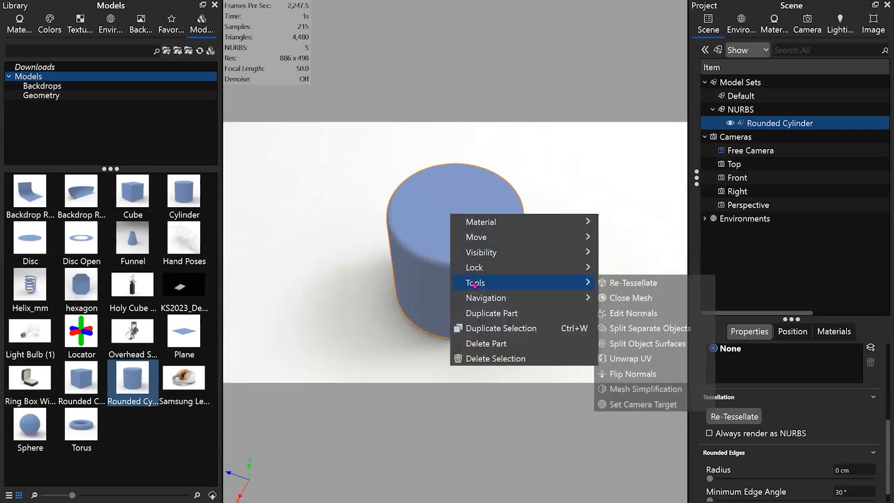
{"action": "left_click", "coordinate": [666, 344]}
{"action": "left_click", "coordinate": [512, 186]}
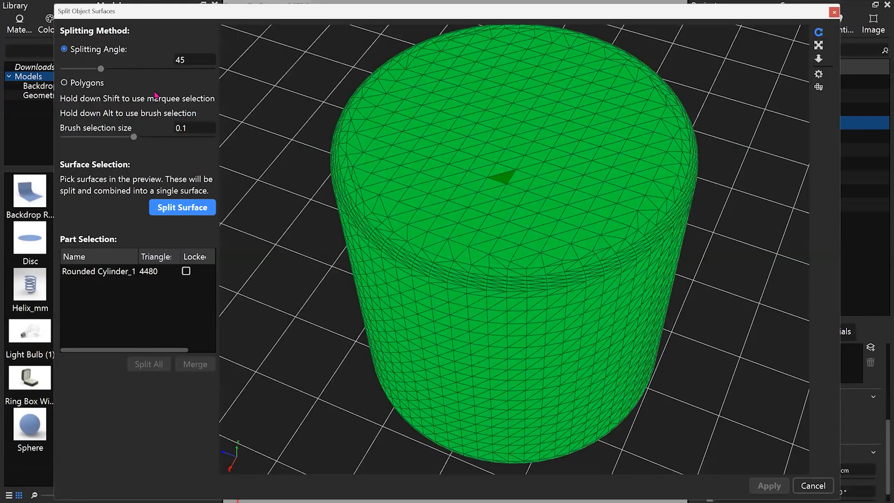
{"action": "left_click_drag", "start_coordinate": [88, 68], "coordinate": [65, 68]}
{"action": "left_click", "coordinate": [489, 147]}
{"action": "left_click_drag", "start_coordinate": [494, 192], "coordinate": [507, 320]}
{"action": "left_click", "coordinate": [508, 320]}
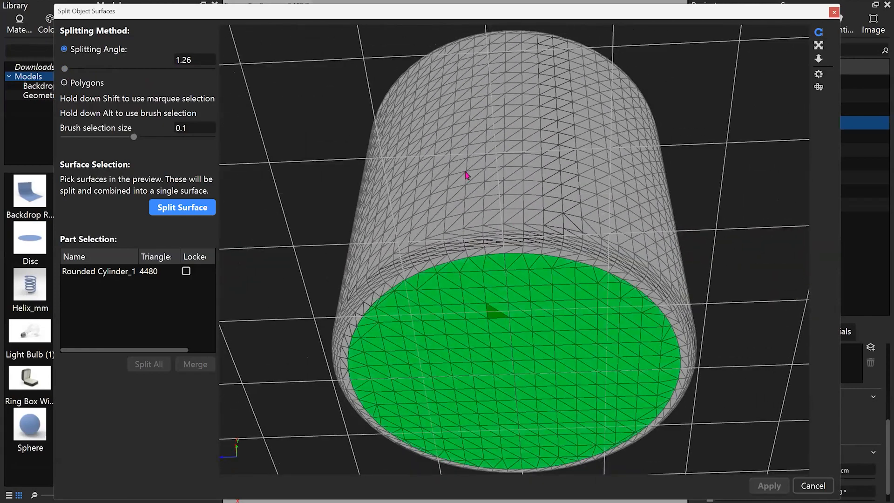
Split the two selected caps off the rounded side into one separate surface and apply the split.
{"action": "left_click_drag", "start_coordinate": [431, 239], "coordinate": [641, 253]}
{"action": "left_click", "coordinate": [173, 213]}
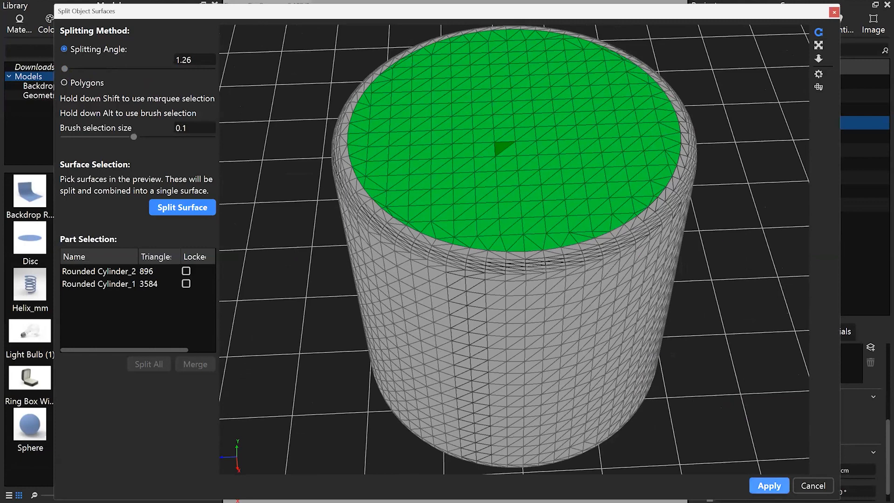
{"action": "left_click", "coordinate": [769, 485]}
Open the UV unwrap for the caps part, flood-fill the upper and lower caps as charts, and unwrap them.
{"action": "left_click", "coordinate": [472, 206]}
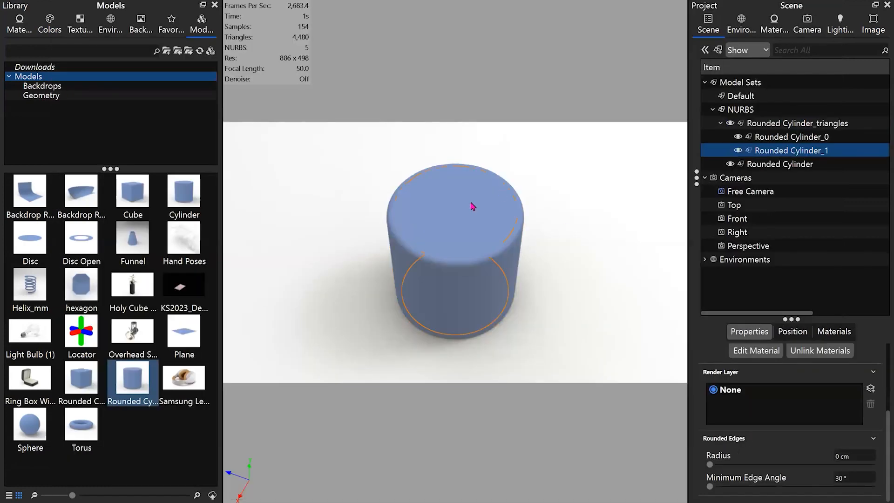
{"action": "right_click", "coordinate": [442, 229]}
{"action": "mouse_move", "coordinate": [466, 292]}
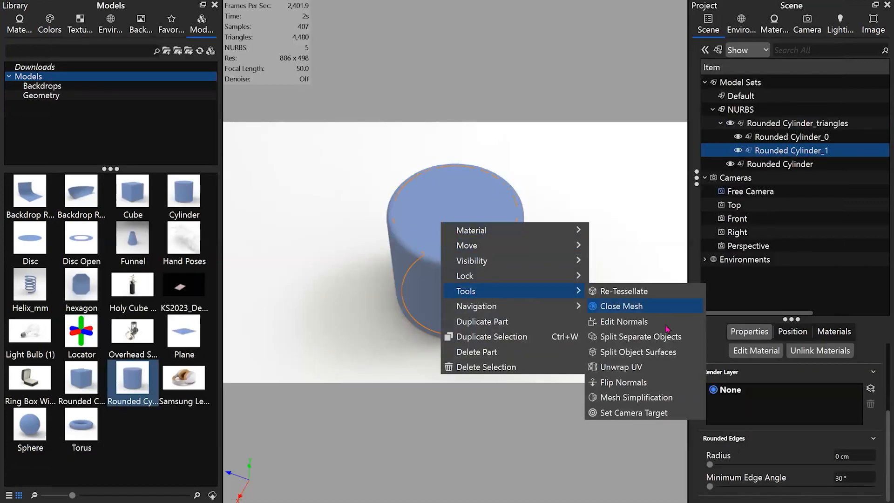
{"action": "left_click", "coordinate": [639, 365]}
{"action": "left_click", "coordinate": [520, 218]}
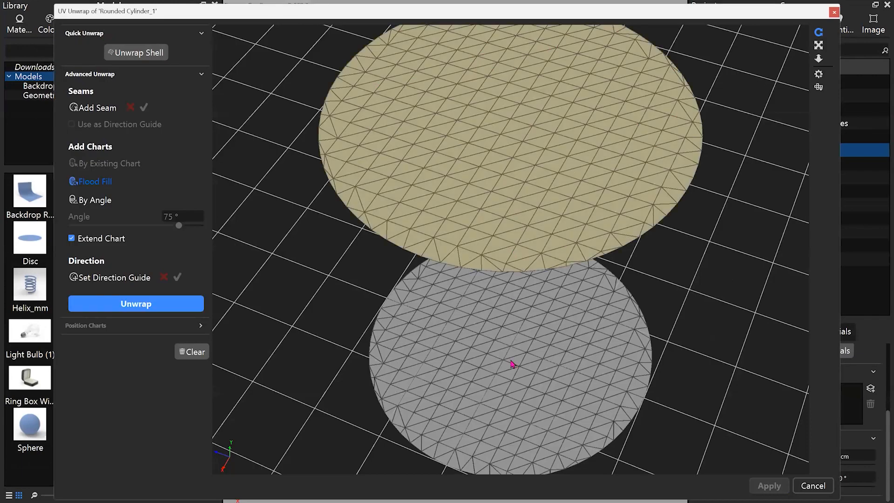
{"action": "left_click", "coordinate": [495, 337]}
{"action": "left_click", "coordinate": [139, 52]}
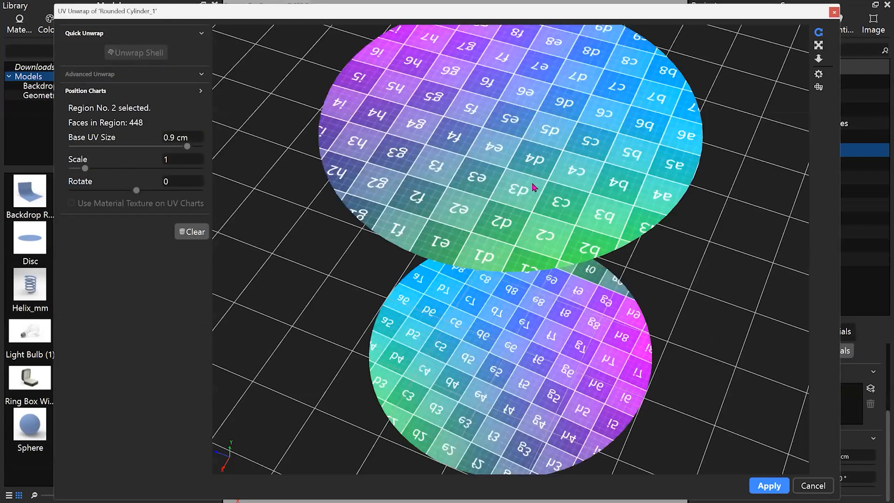
Try rotating the bottom cap's UV chart to -19.8 while looking at the caps from the top view.
{"action": "left_click", "coordinate": [820, 87]}
{"action": "left_click", "coordinate": [740, 116]}
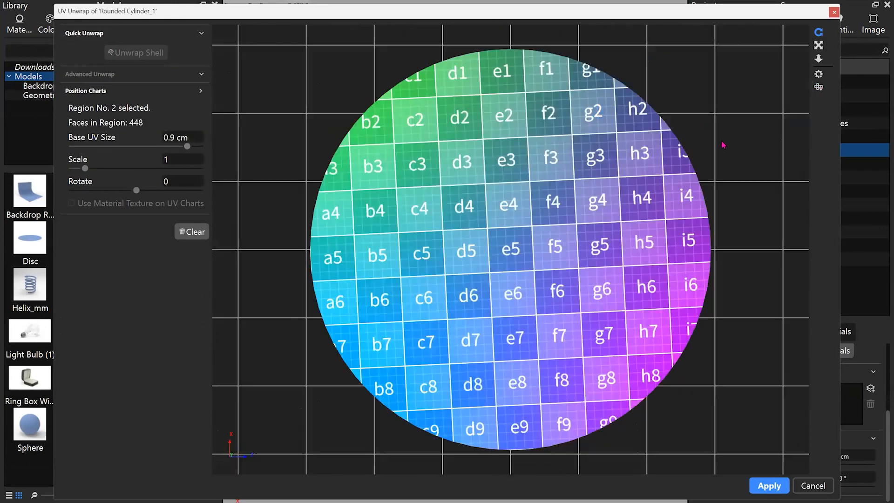
{"action": "left_click_drag", "start_coordinate": [136, 192], "coordinate": [135, 194]}
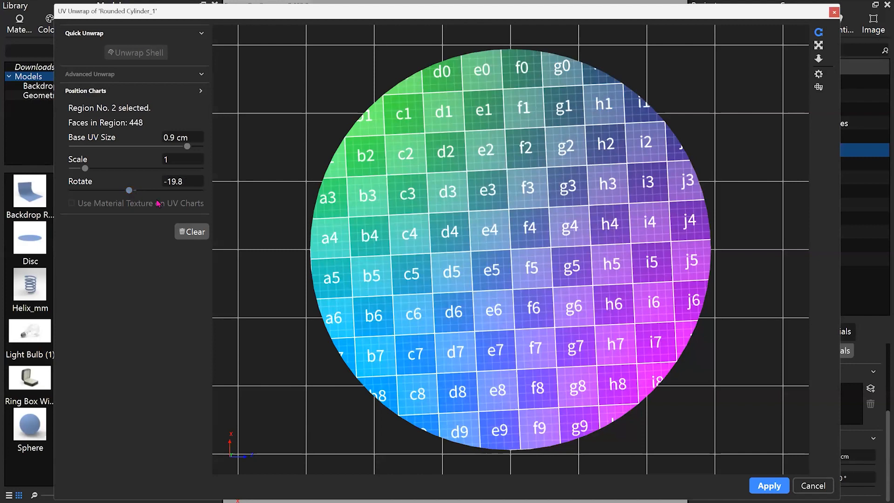
Select the top cap's chart and set its rotation to 3 to straighten the UV grid.
{"action": "left_click_drag", "start_coordinate": [298, 203], "coordinate": [308, 202]}
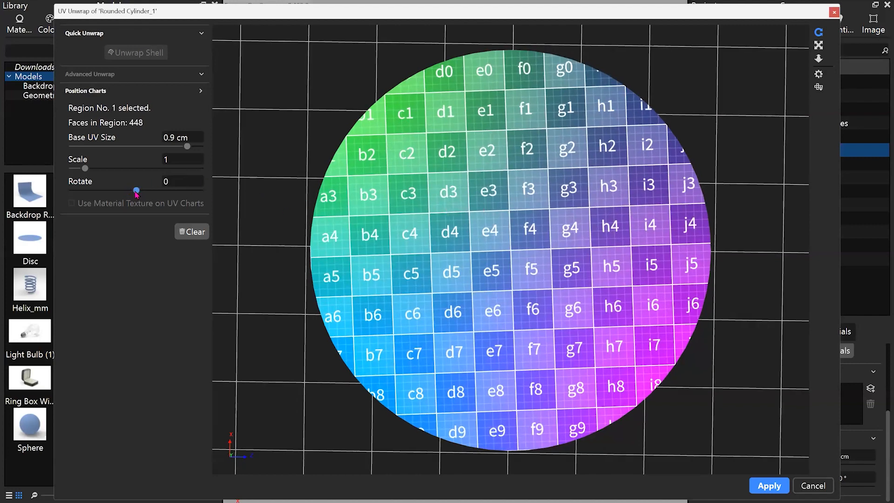
{"action": "left_click_drag", "start_coordinate": [137, 193], "coordinate": [136, 191]}
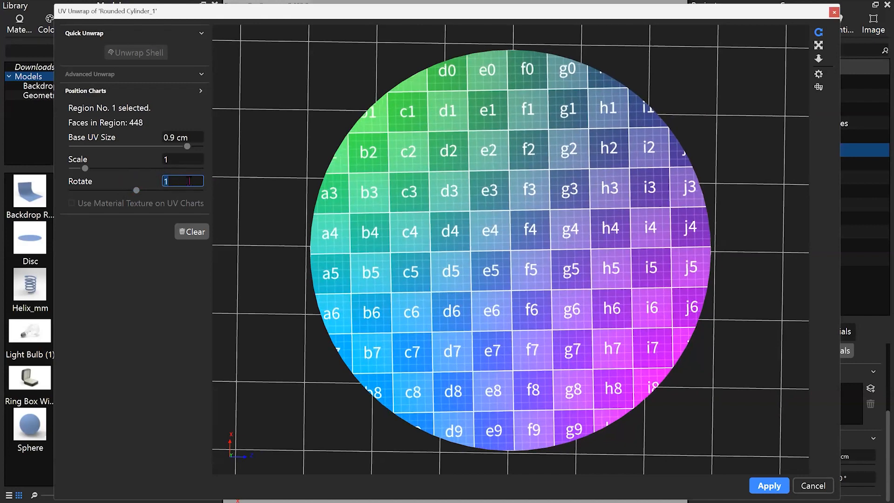
{"action": "key", "text": "Return"}
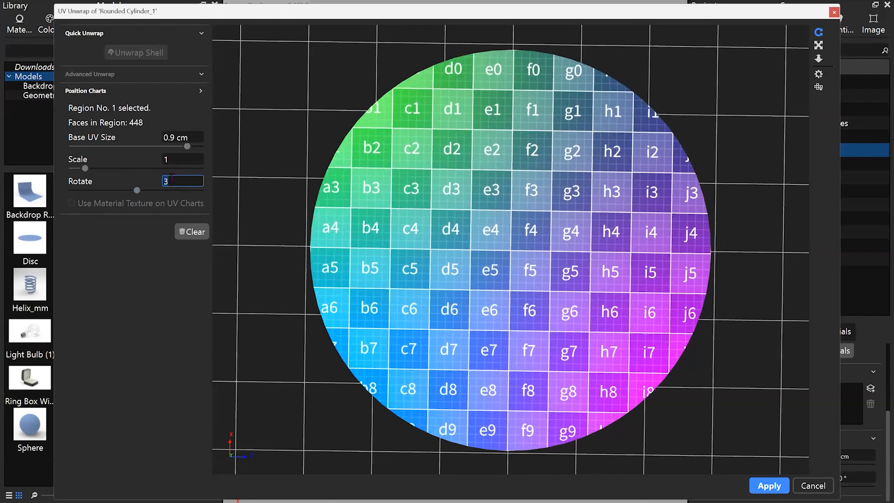
Set the bottom cap chart's rotation to 3 and apply the UV unwrap of the caps.
{"action": "left_click_drag", "start_coordinate": [478, 258], "coordinate": [522, 281]}
{"action": "left_click", "coordinate": [522, 282]}
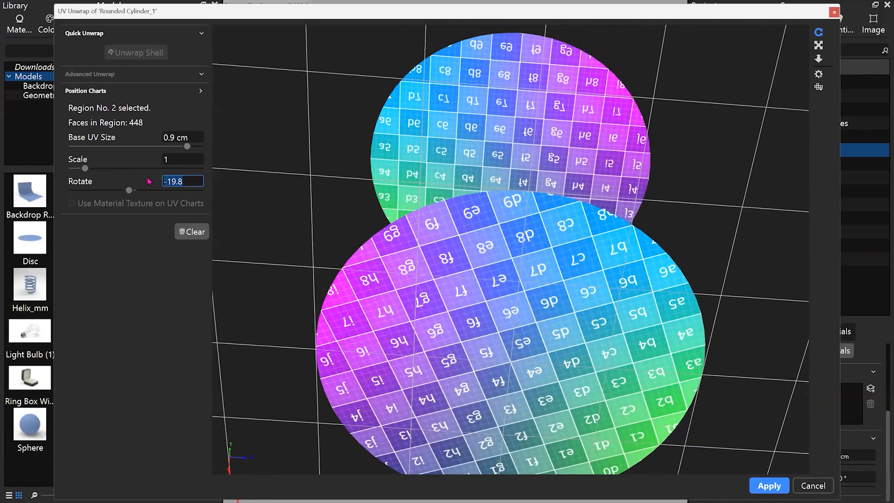
{"action": "key", "text": "Return"}
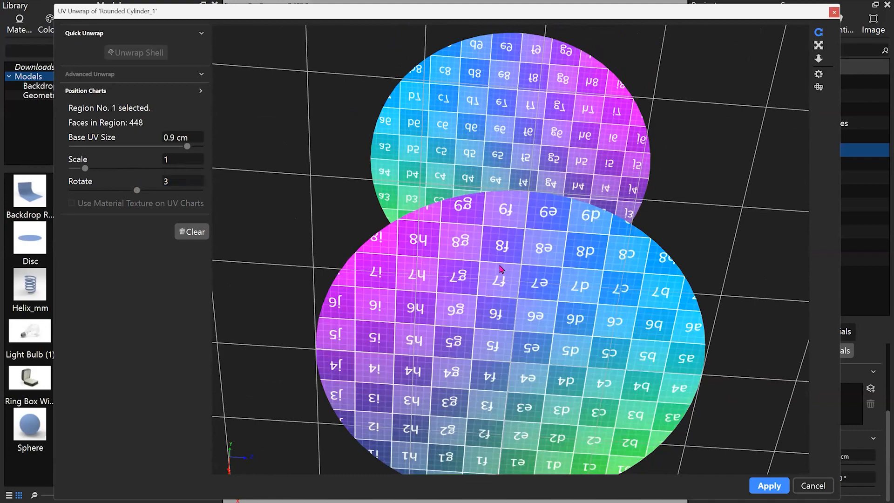
{"action": "left_click", "coordinate": [499, 129]}
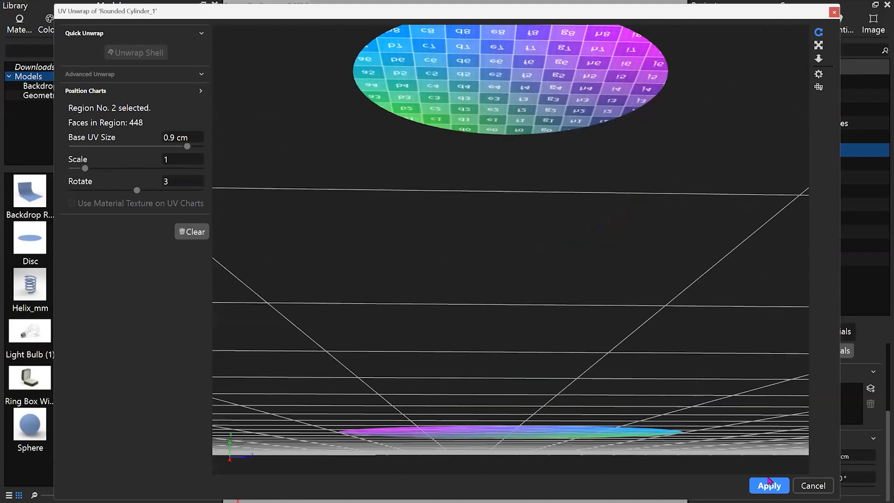
{"action": "left_click", "coordinate": [769, 485]}
Open the UV unwrap for the cylinder's rounded side part.
{"action": "left_click", "coordinate": [464, 296]}
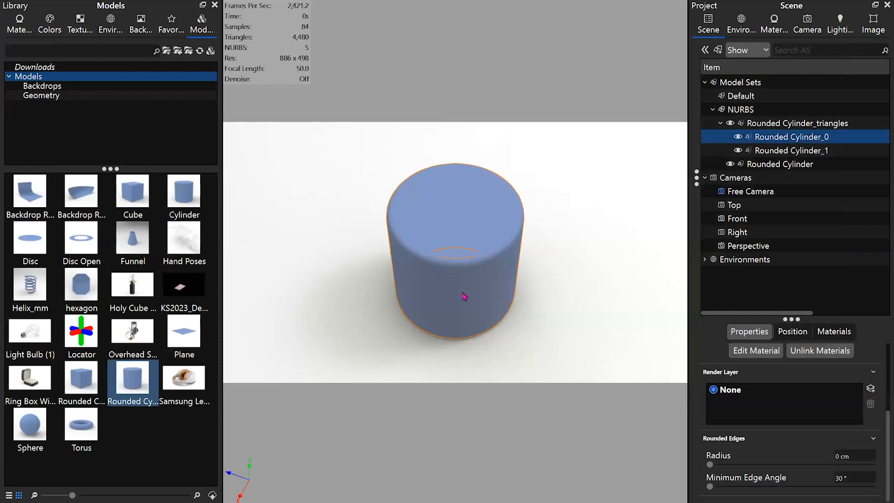
{"action": "right_click", "coordinate": [454, 285]}
{"action": "mouse_move", "coordinate": [589, 352]}
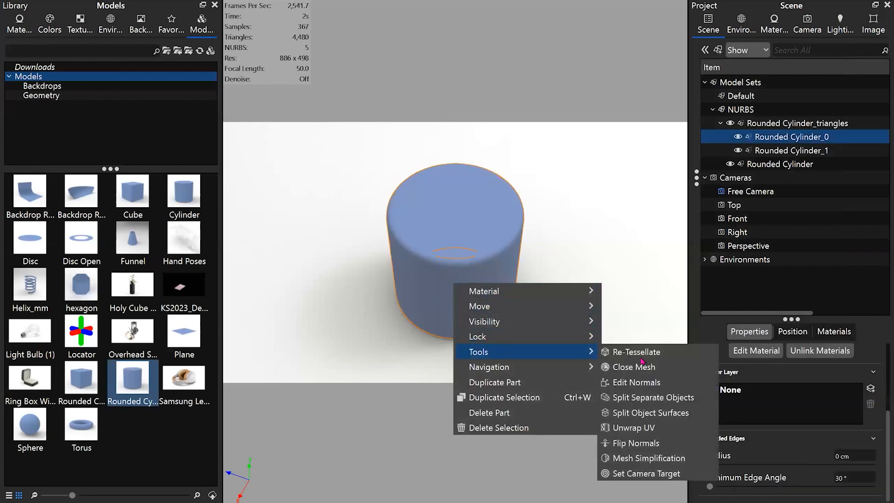
{"action": "left_click", "coordinate": [636, 427]}
{"action": "left_click_drag", "start_coordinate": [523, 305], "coordinate": [543, 326]}
Add a vertical seam along the side part from its bottom opening to its top opening, used as direction guide.
{"action": "left_click", "coordinate": [107, 110]}
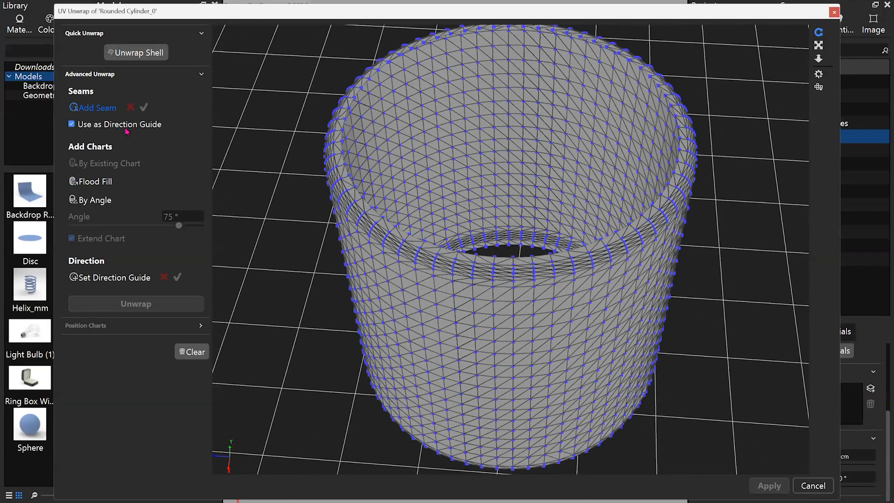
{"action": "left_click_drag", "start_coordinate": [516, 286], "coordinate": [515, 145]}
{"action": "left_click", "coordinate": [486, 193]}
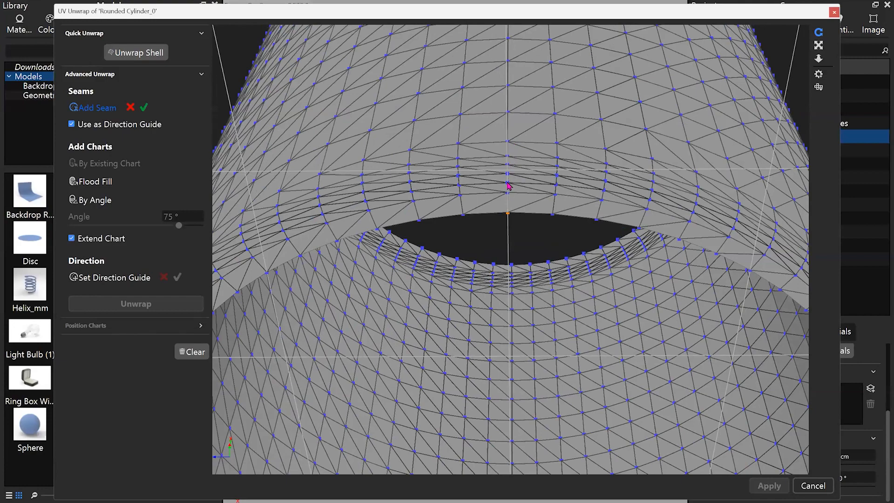
{"action": "left_click_drag", "start_coordinate": [554, 88], "coordinate": [504, 408]}
{"action": "left_click", "coordinate": [497, 408]}
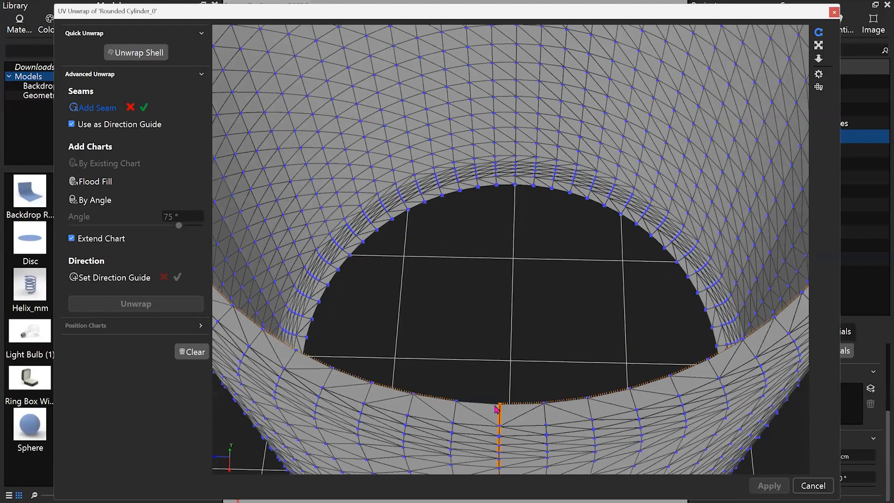
{"action": "left_click", "coordinate": [144, 107]}
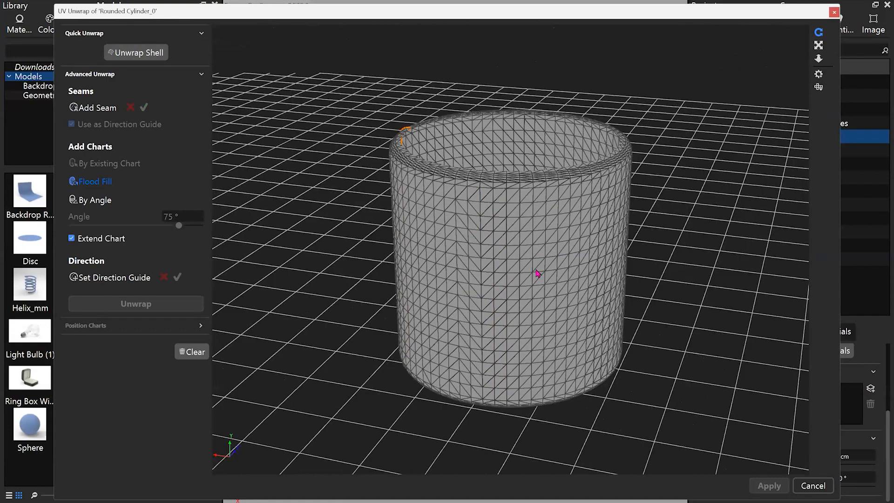
Unwrap the side part as one flood-filled chart and apply it with a base UV size of 1.037 cm.
{"action": "left_click", "coordinate": [538, 274]}
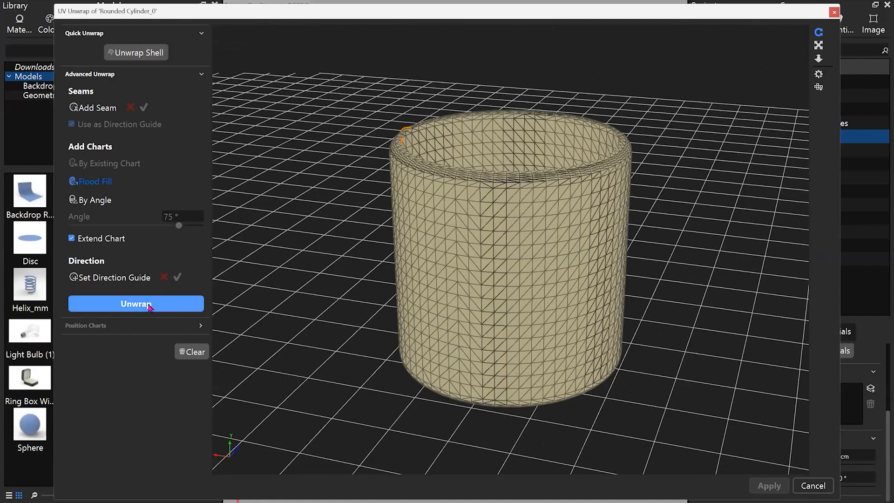
{"action": "left_click", "coordinate": [149, 304]}
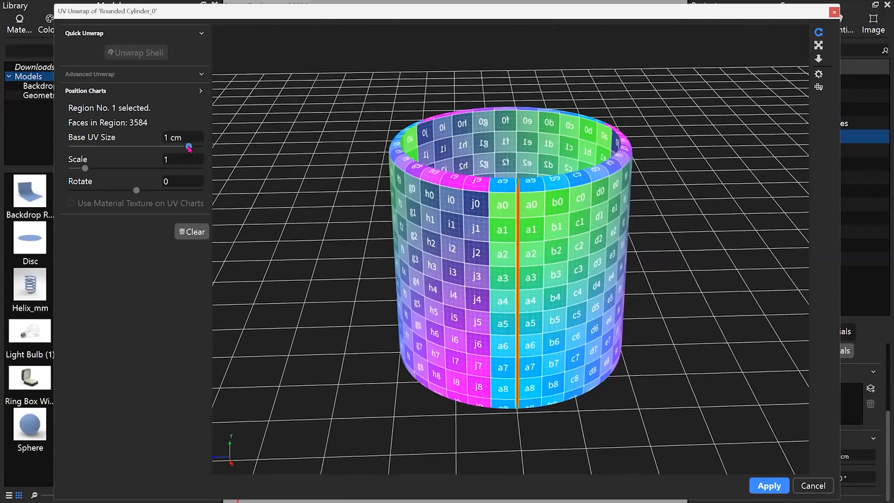
{"action": "left_click_drag", "start_coordinate": [189, 148], "coordinate": [193, 149]}
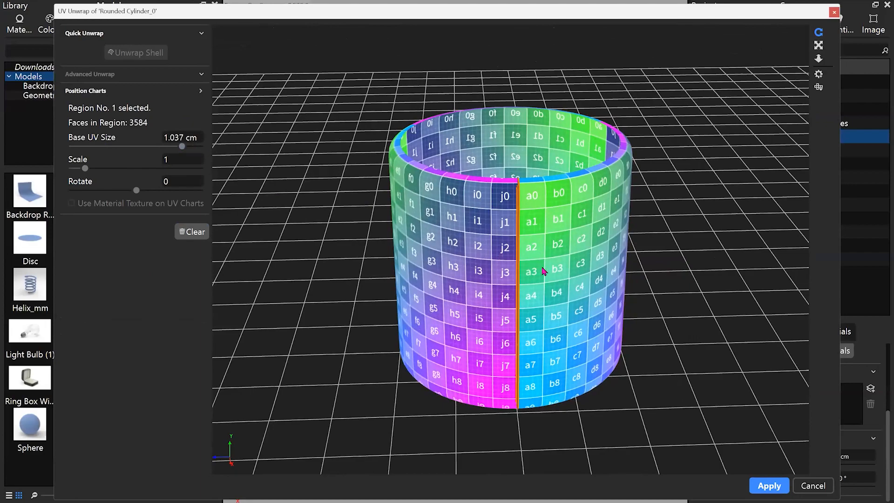
{"action": "left_click_drag", "start_coordinate": [544, 271], "coordinate": [559, 326]}
{"action": "left_click", "coordinate": [769, 485]}
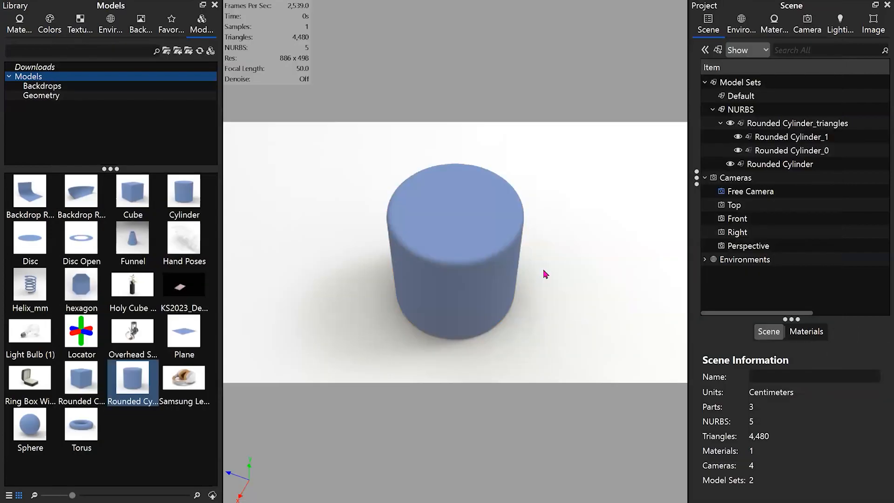
Add a Mesh texture to the color of the rounded cylinder's material and set its mapping type to UV.
{"action": "double_click", "coordinate": [410, 291]}
{"action": "left_click", "coordinate": [798, 102]}
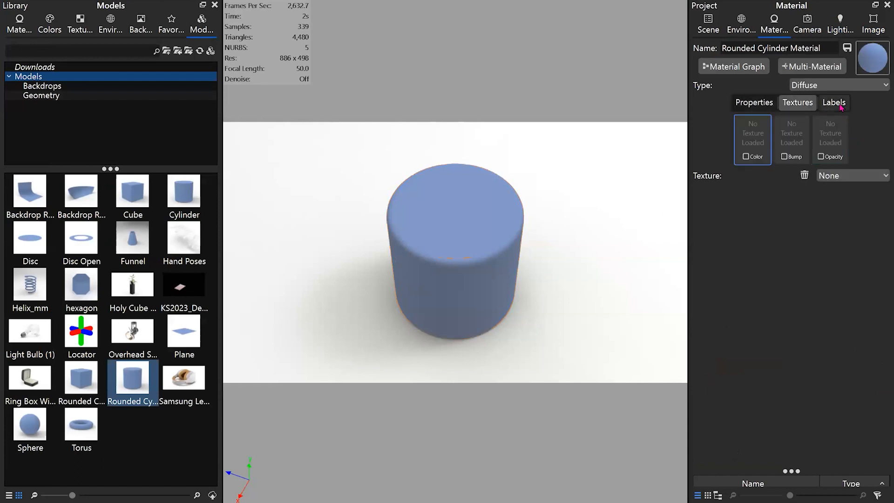
{"action": "left_click", "coordinate": [833, 102]}
{"action": "left_click", "coordinate": [798, 102]}
{"action": "left_click", "coordinate": [852, 175]}
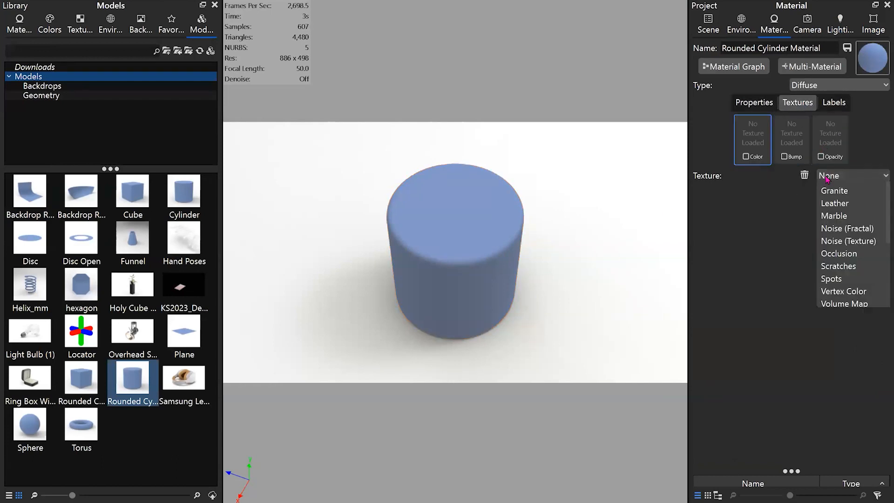
{"action": "left_click", "coordinate": [846, 289]}
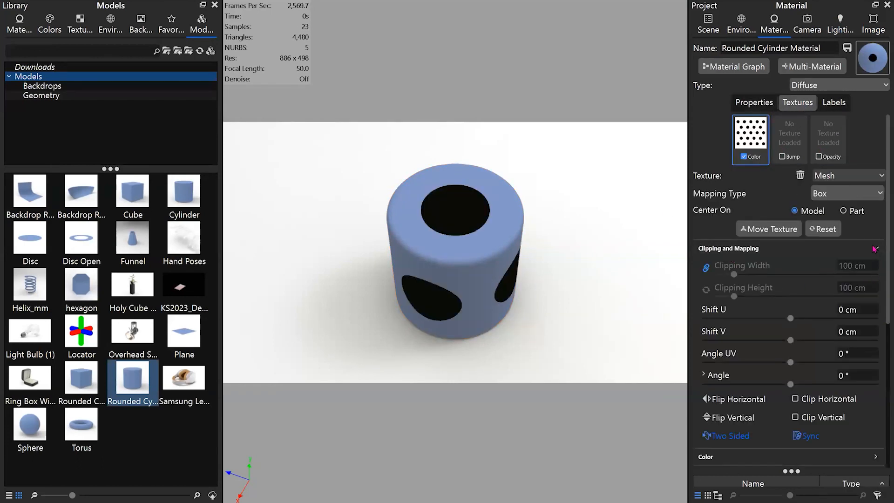
{"action": "left_click", "coordinate": [861, 193]}
{"action": "left_click", "coordinate": [859, 264]}
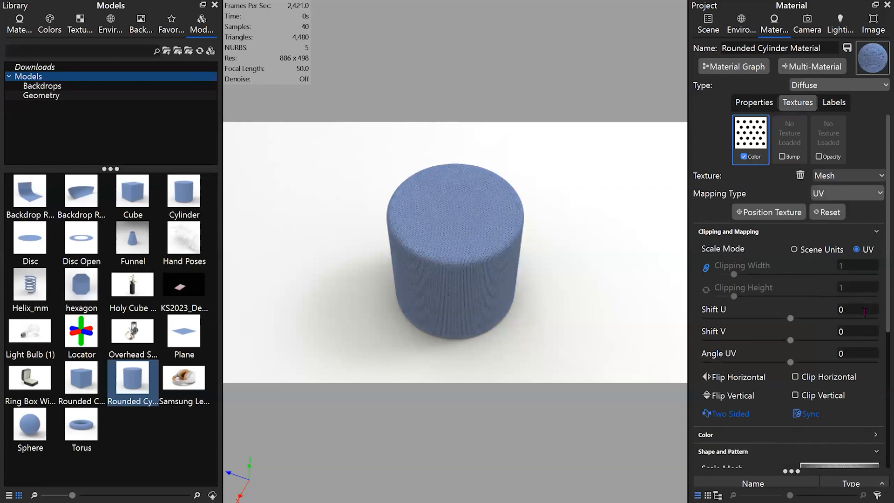
Scale up the mesh pattern to a shape diameter of 0.021, checking the dots on the top cap up close.
{"action": "scroll", "coordinate": [832, 280], "scroll_direction": "down", "scroll_amount": 2}
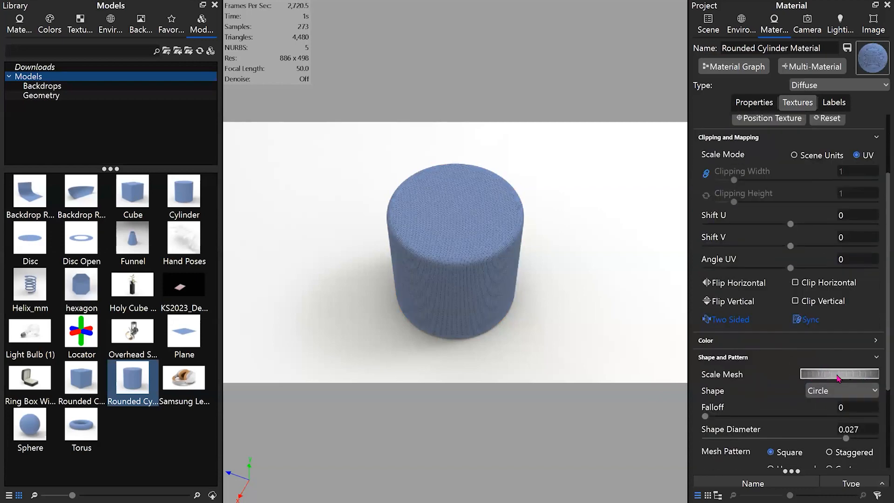
{"action": "mouse_move", "coordinate": [838, 378]}
{"action": "left_mouse_down"}
{"action": "mouse_move", "coordinate": [824, 375]}
{"action": "mouse_move", "coordinate": [830, 384]}
{"action": "left_mouse_up"}
{"action": "scroll", "coordinate": [543, 252], "scroll_direction": "up", "scroll_amount": 6}
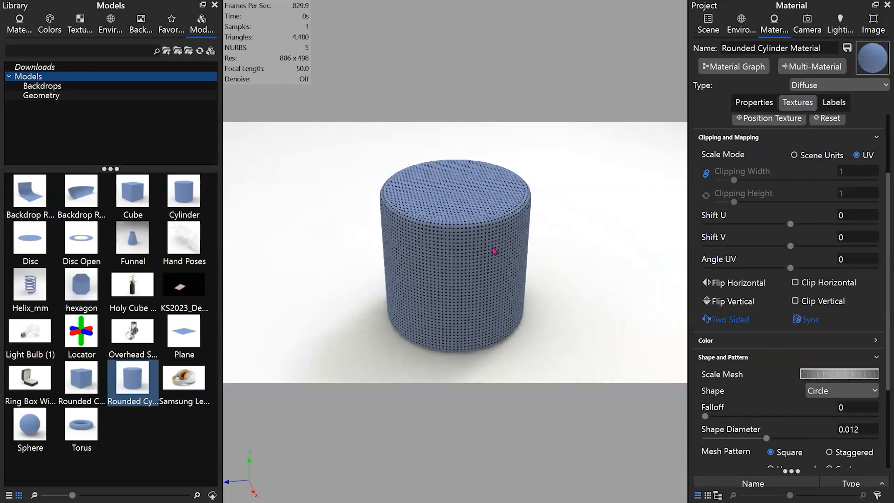
{"action": "left_click_drag", "start_coordinate": [483, 312], "coordinate": [475, 349]}
{"action": "scroll", "coordinate": [464, 300], "scroll_direction": "up", "scroll_amount": 3}
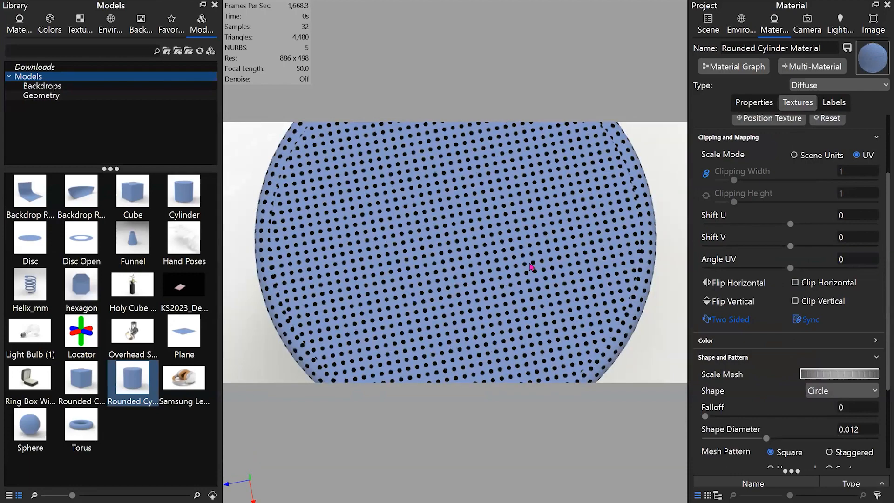
{"action": "middle_click_drag", "start_coordinate": [300, 304], "coordinate": [379, 298]}
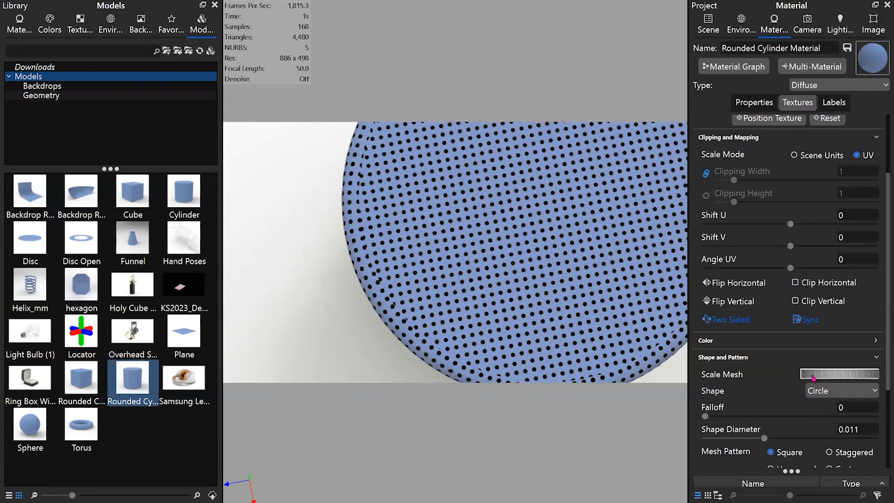
{"action": "left_click_drag", "start_coordinate": [811, 376], "coordinate": [833, 374]}
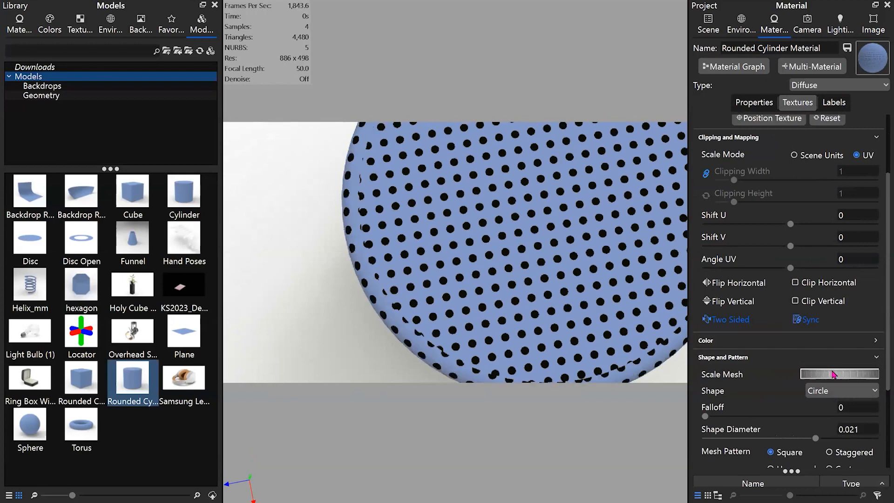
Scale the mesh pattern up further to a shape diameter of 0.039 and check it across the whole cylinder.
{"action": "scroll", "coordinate": [515, 229], "scroll_direction": "down", "scroll_amount": 10}
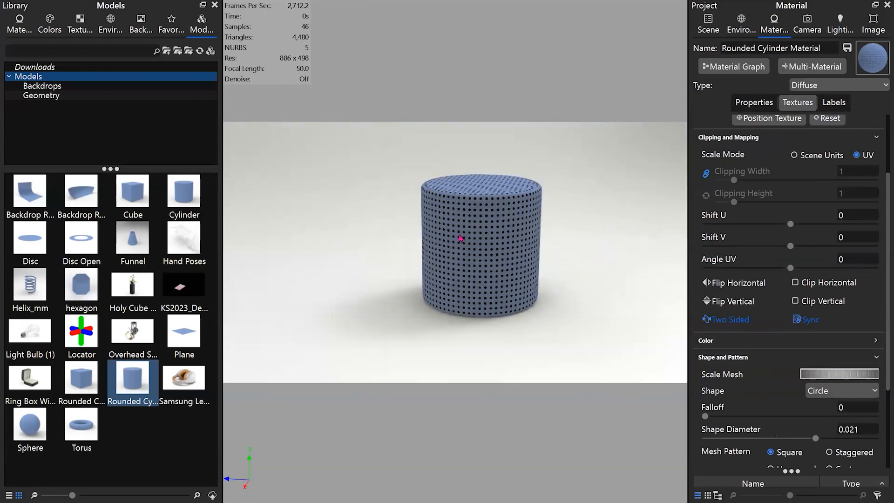
{"action": "mouse_move", "coordinate": [831, 377]}
{"action": "left_mouse_down"}
{"action": "mouse_move", "coordinate": [821, 378]}
{"action": "mouse_move", "coordinate": [841, 376]}
{"action": "left_mouse_up"}
{"action": "left_click_drag", "start_coordinate": [852, 375], "coordinate": [833, 373]}
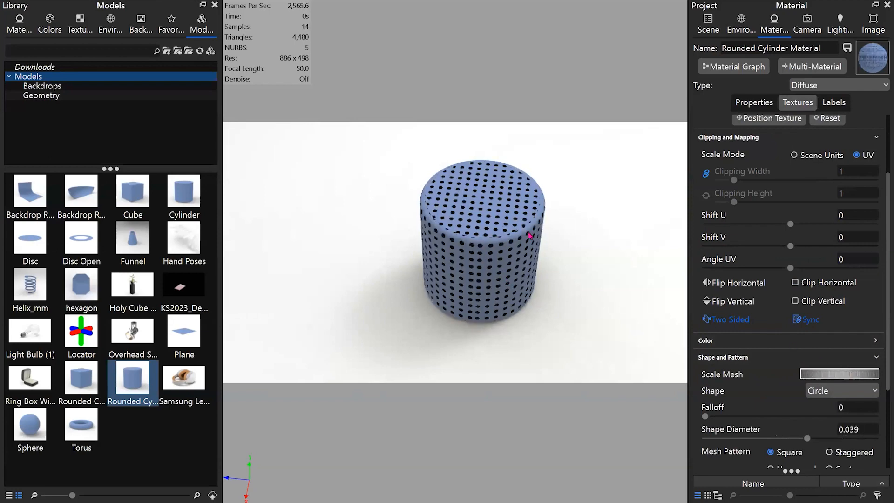
{"action": "left_click_drag", "start_coordinate": [410, 279], "coordinate": [385, 226]}
{"action": "left_click_drag", "start_coordinate": [520, 281], "coordinate": [518, 324]}
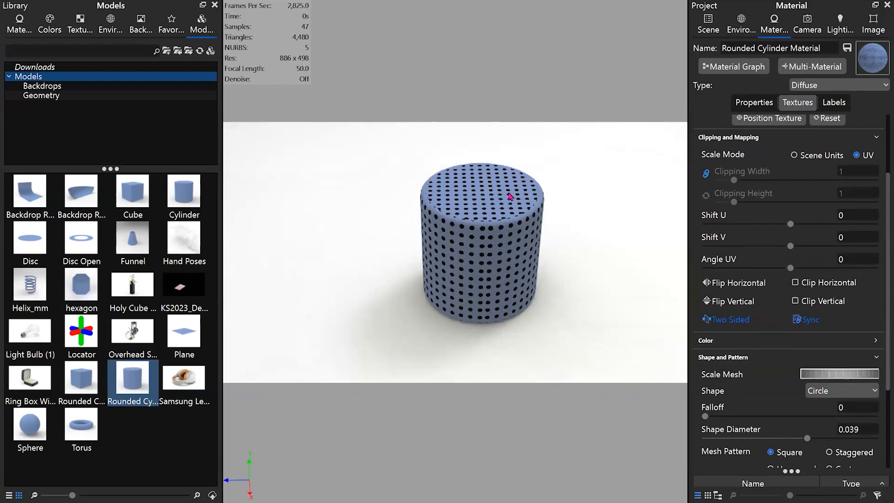
Examine how the dot pattern runs across the cap and side parts, selecting each part and viewing it from several angles.
{"action": "left_click", "coordinate": [707, 20]}
{"action": "left_click", "coordinate": [521, 206]}
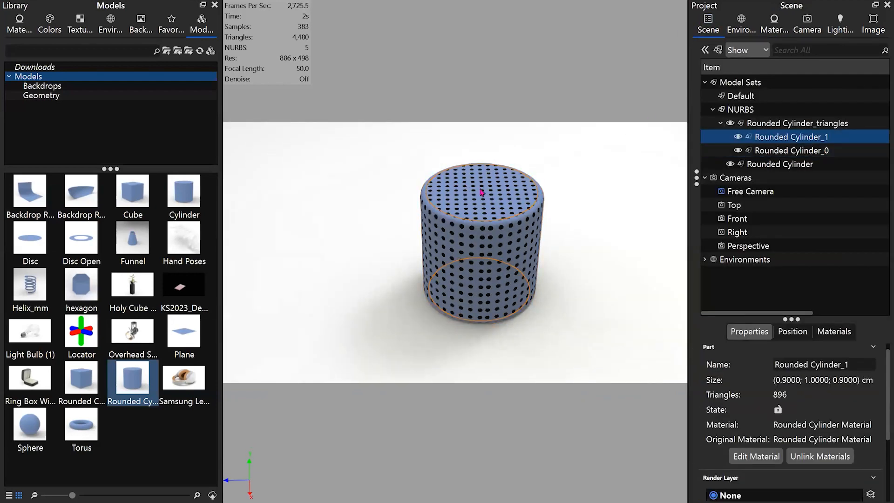
{"action": "left_click_drag", "start_coordinate": [481, 192], "coordinate": [481, 159]}
{"action": "left_click", "coordinate": [441, 189]}
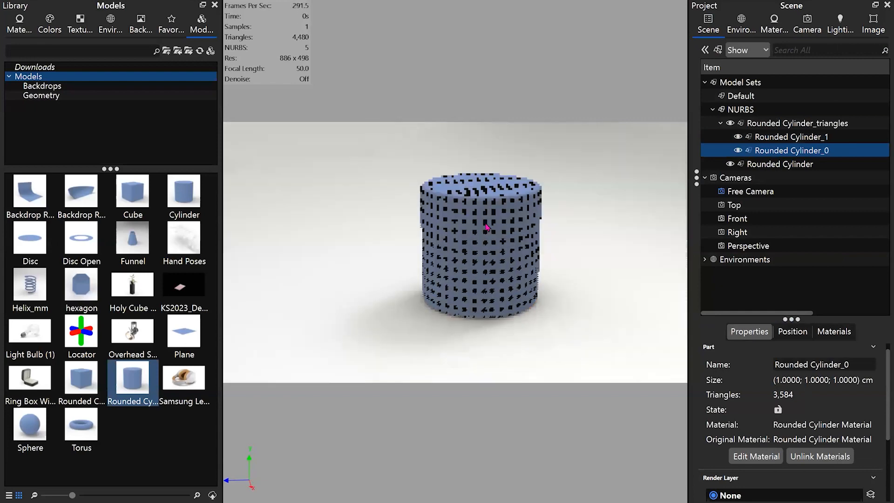
{"action": "left_click_drag", "start_coordinate": [486, 227], "coordinate": [485, 252]}
{"action": "left_click", "coordinate": [477, 197]}
{"action": "left_click_drag", "start_coordinate": [484, 170], "coordinate": [483, 155]}
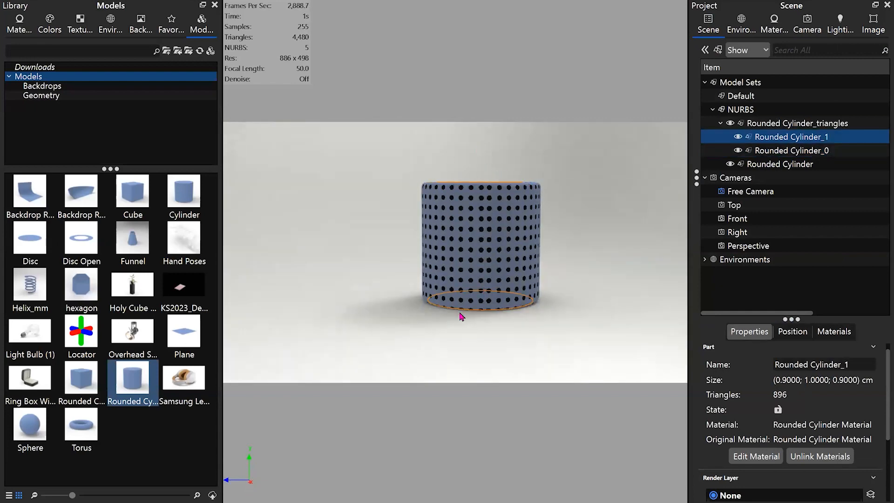
{"action": "left_click_drag", "start_coordinate": [499, 255], "coordinate": [494, 319]}
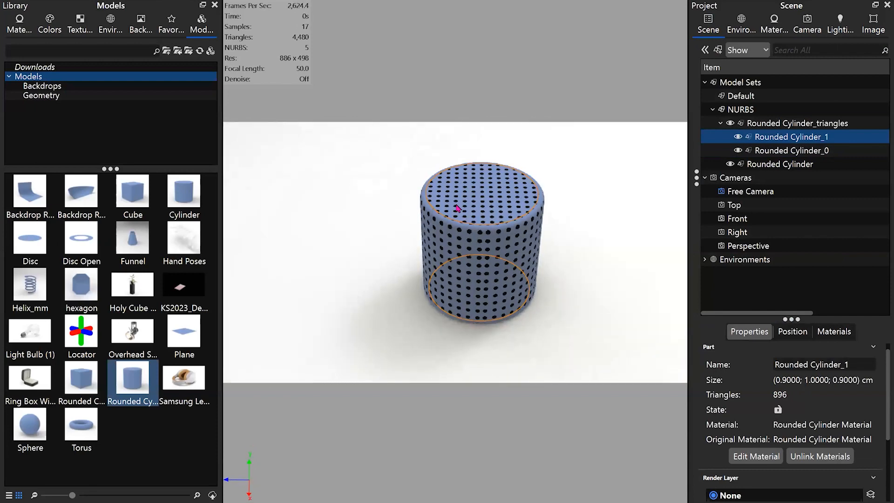
{"action": "left_click_drag", "start_coordinate": [471, 199], "coordinate": [483, 185]}
{"action": "left_click", "coordinate": [482, 185]}
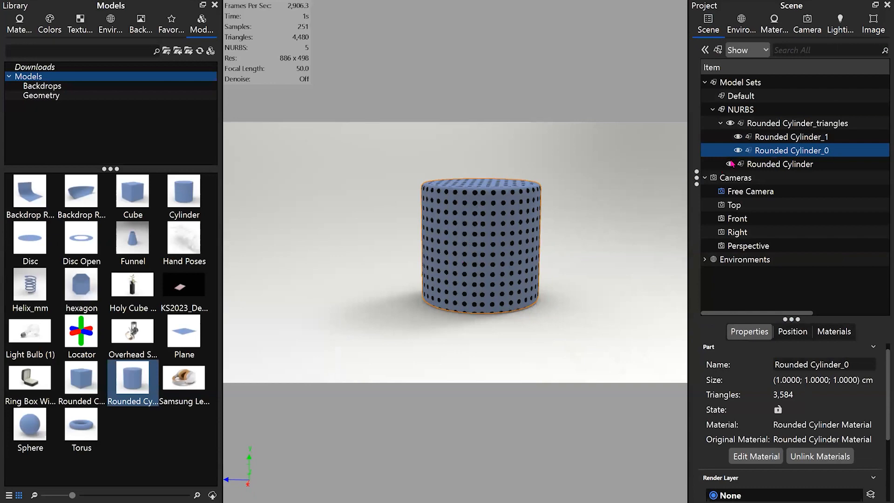
Hide the cap part Rounded Cylinder_1 so that only the cylinder's side part remains in view.
{"action": "left_click", "coordinate": [738, 136]}
{"action": "left_click", "coordinate": [572, 196]}
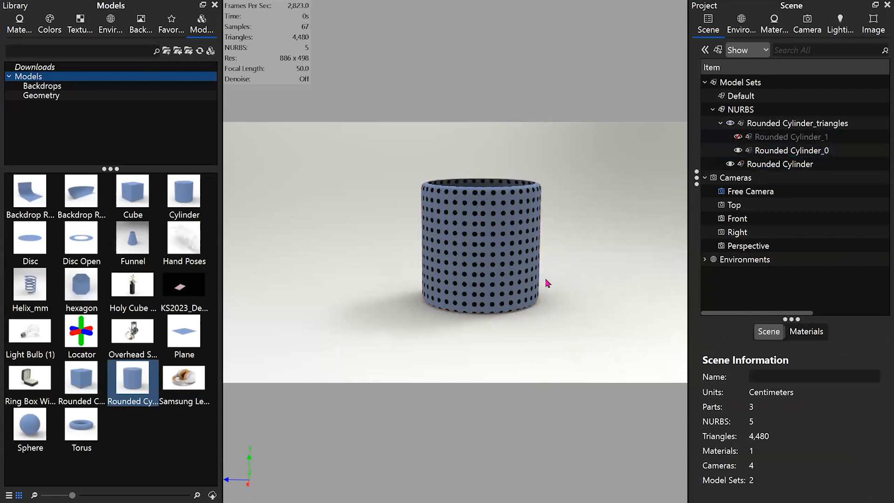
{"action": "left_click_drag", "start_coordinate": [548, 283], "coordinate": [471, 180]}
{"action": "left_click_drag", "start_coordinate": [465, 269], "coordinate": [504, 250]}
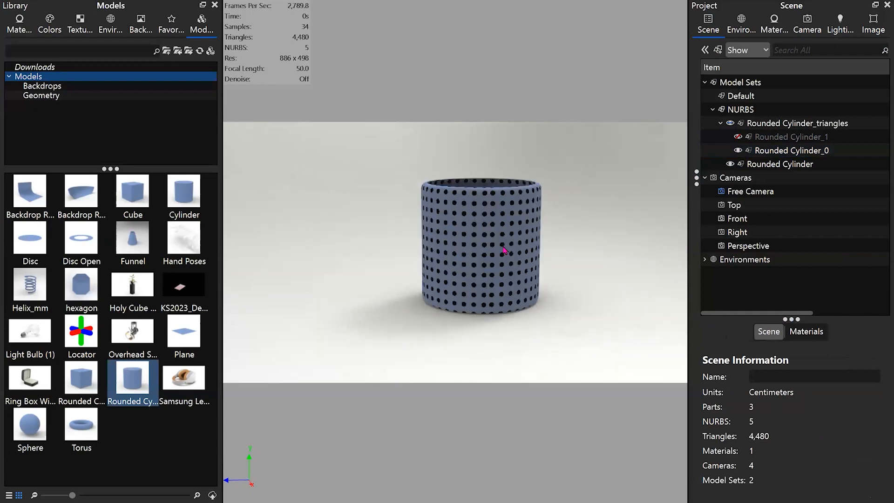
Scale the side part's mesh pattern down to a shape diameter of 0.029.
{"action": "double_click", "coordinate": [504, 250]}
{"action": "left_click", "coordinate": [798, 103]}
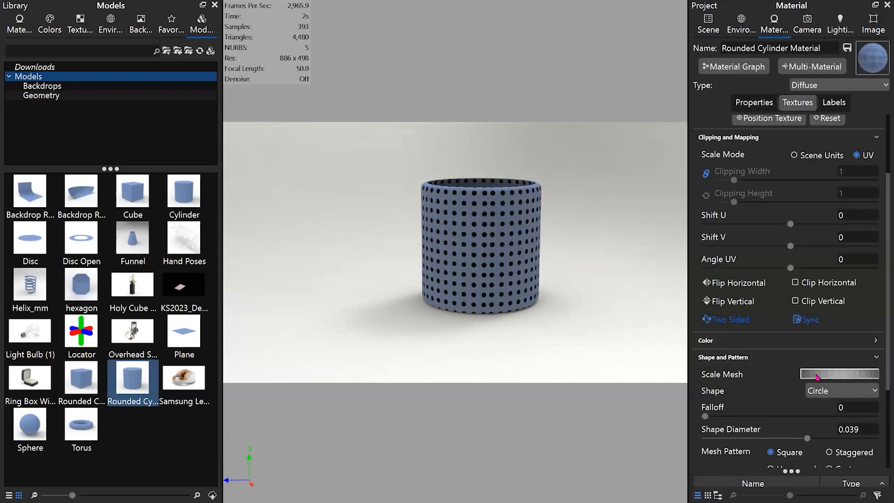
{"action": "mouse_move", "coordinate": [818, 378]}
{"action": "left_mouse_down"}
{"action": "mouse_move", "coordinate": [834, 374]}
{"action": "mouse_move", "coordinate": [811, 375]}
{"action": "left_mouse_up"}
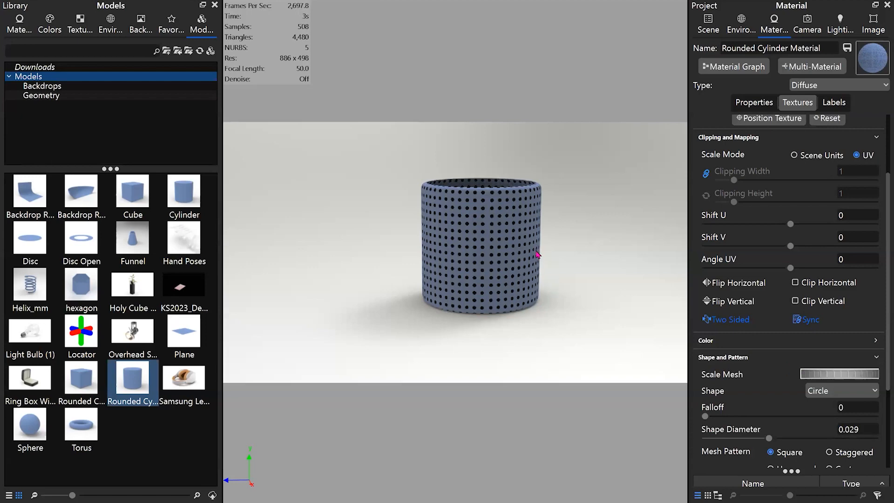
{"action": "mouse_move", "coordinate": [537, 255]}
{"action": "left_mouse_down"}
{"action": "mouse_move", "coordinate": [532, 304]}
{"action": "mouse_move", "coordinate": [538, 241]}
{"action": "left_mouse_up"}
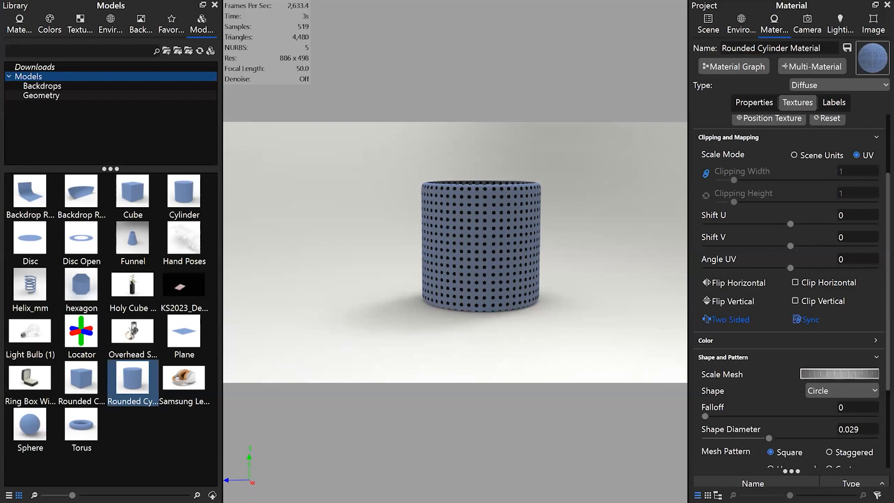
{"action": "left_click", "coordinate": [27, 4]}
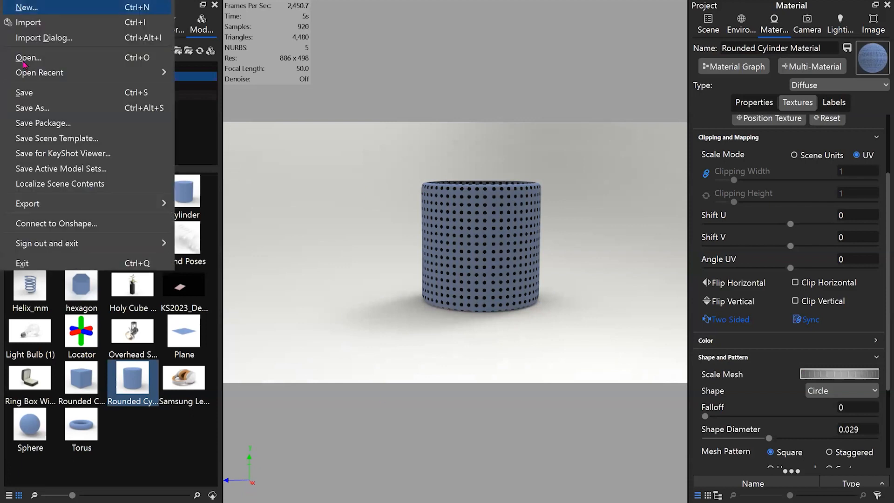
{"action": "mouse_move", "coordinate": [72, 204]}
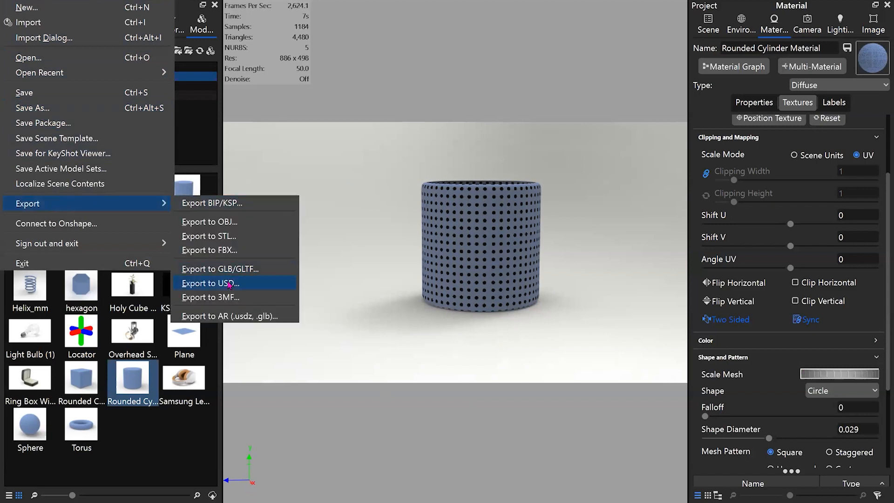
{"action": "left_click", "coordinate": [211, 283]}
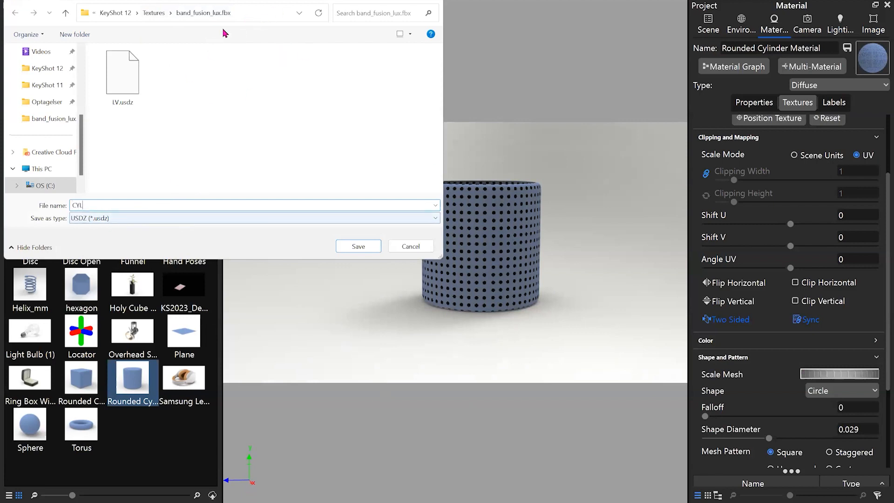
{"action": "left_click", "coordinate": [176, 219]}
{"action": "left_click", "coordinate": [177, 228]}
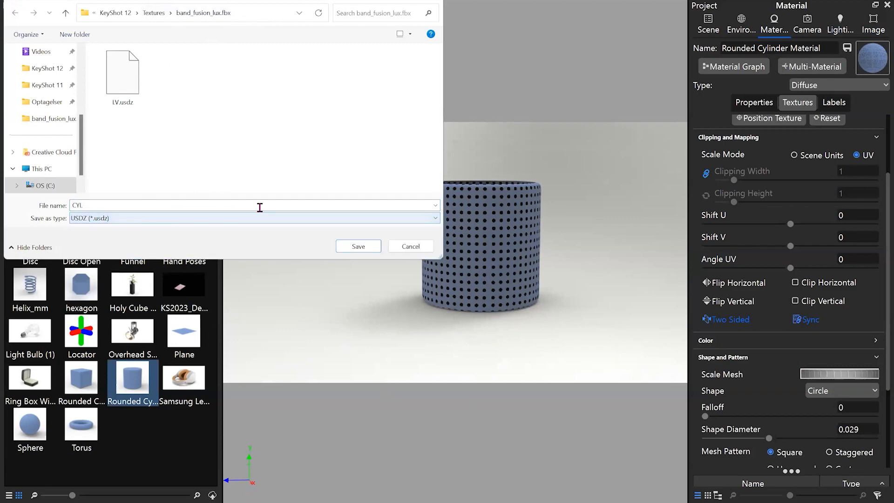
{"action": "left_click", "coordinate": [411, 247]}
Start a GLB/GLTF export of the scene and create a new folder named GLB inside the Textures folder.
{"action": "left_click", "coordinate": [11, 0]}
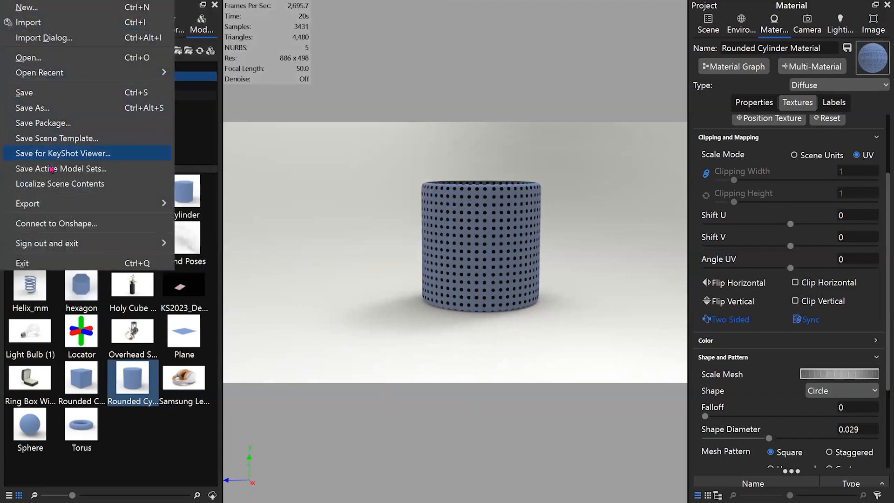
{"action": "mouse_move", "coordinate": [162, 203]}
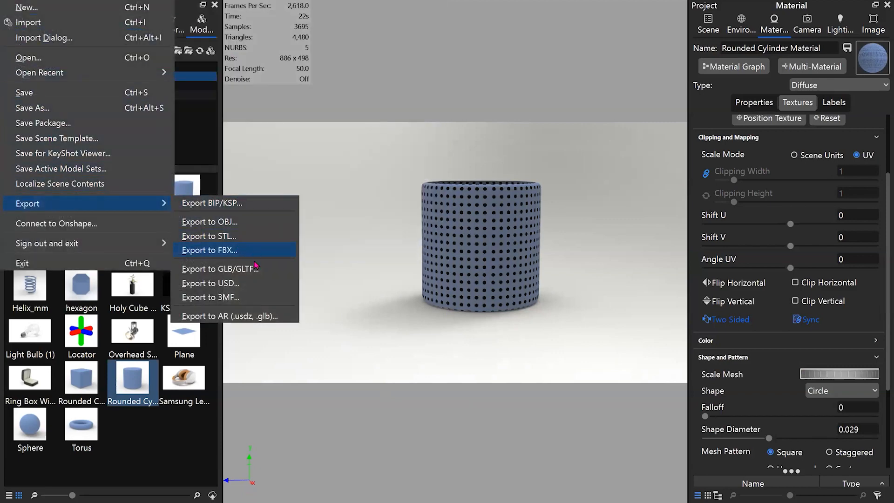
{"action": "left_click", "coordinate": [256, 269]}
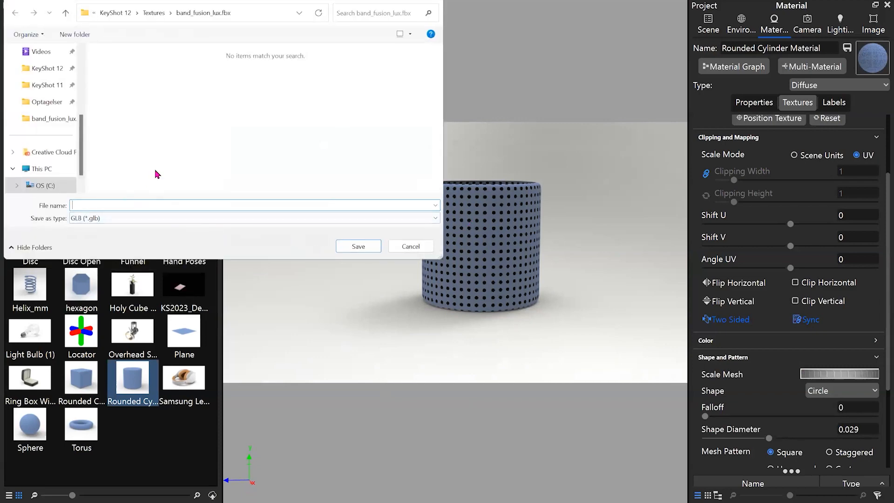
{"action": "left_click", "coordinate": [155, 13]}
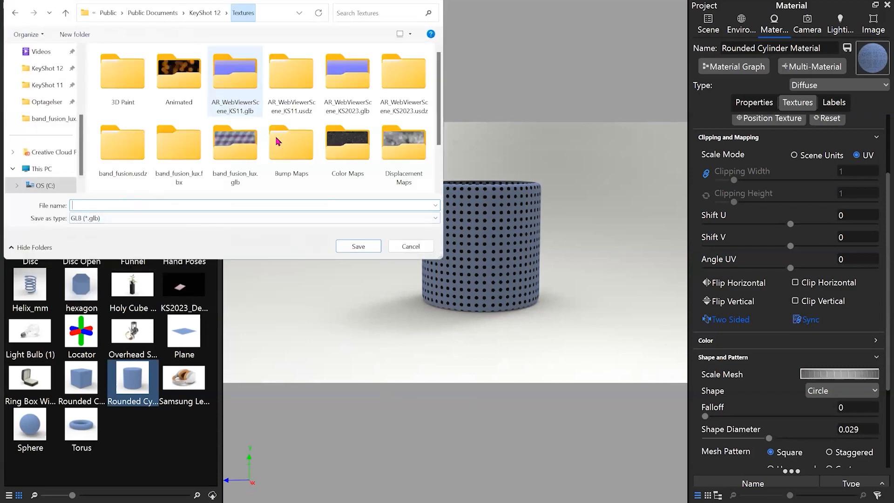
{"action": "right_click", "coordinate": [211, 188]}
{"action": "mouse_move", "coordinate": [345, 296]}
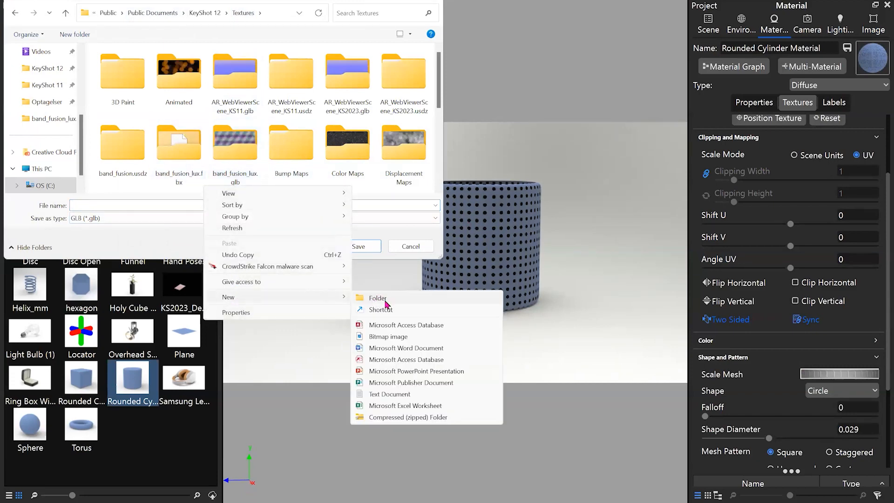
{"action": "left_click", "coordinate": [381, 289]}
{"action": "type", "text": "GLB"}
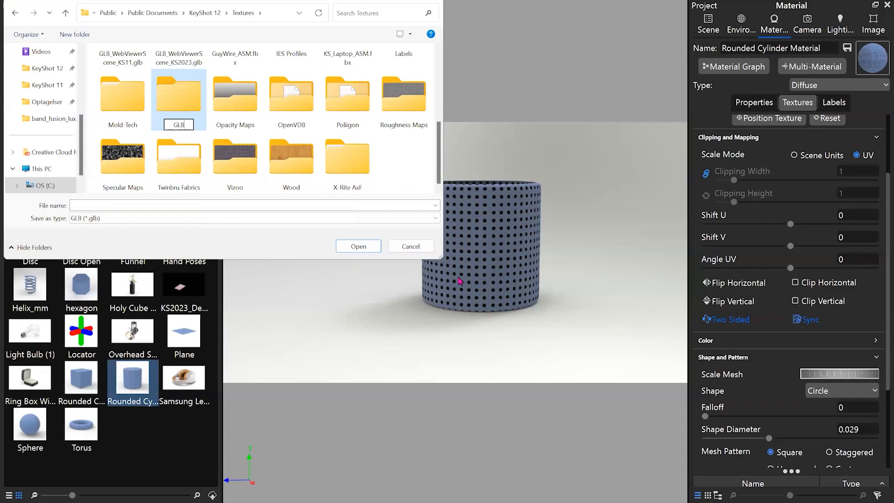
{"action": "key", "text": "Return"}
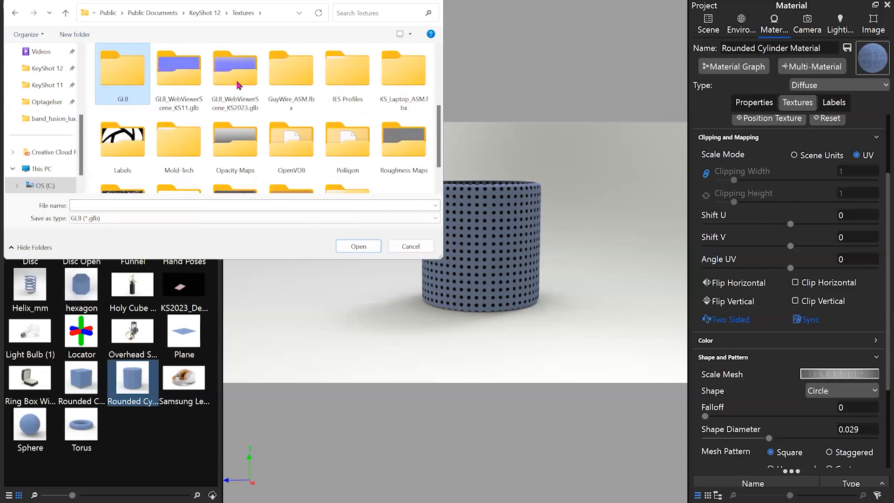
Name the export file CYL in the GLB folder and proceed to the GLTF export settings.
{"action": "double_click", "coordinate": [126, 91]}
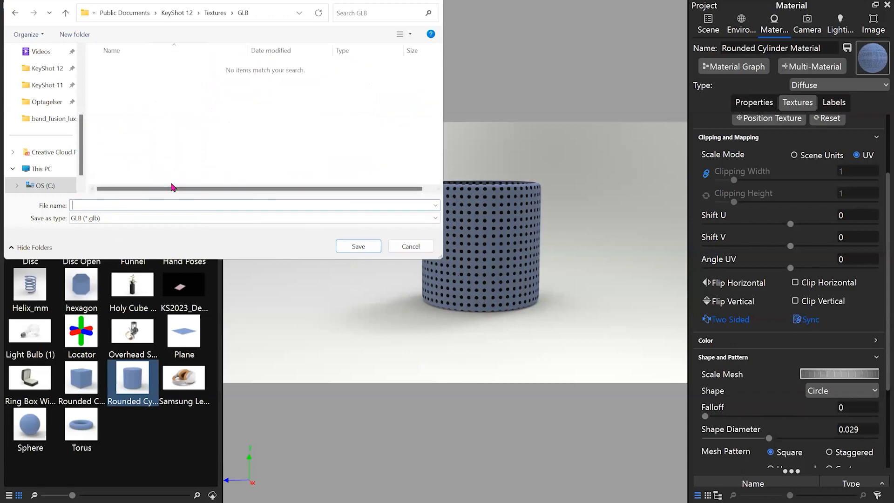
{"action": "type", "text": "CYL"}
{"action": "left_click", "coordinate": [358, 246]}
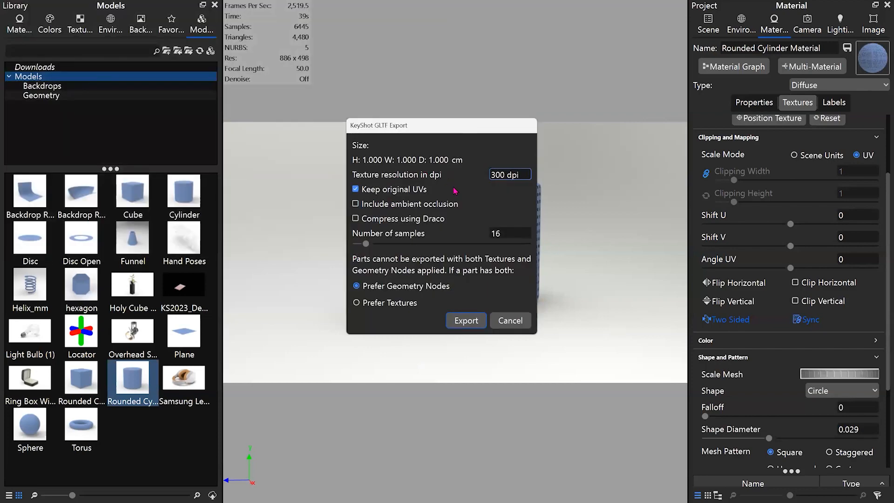
Include ambient occlusion, prefer textures over geometry nodes, and export the CYL GLB file.
{"action": "left_click", "coordinate": [452, 205]}
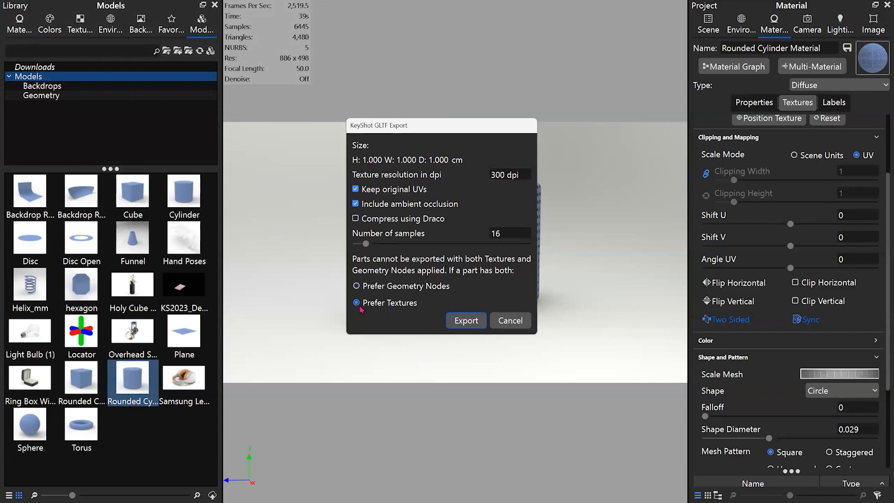
{"action": "left_click", "coordinate": [461, 320]}
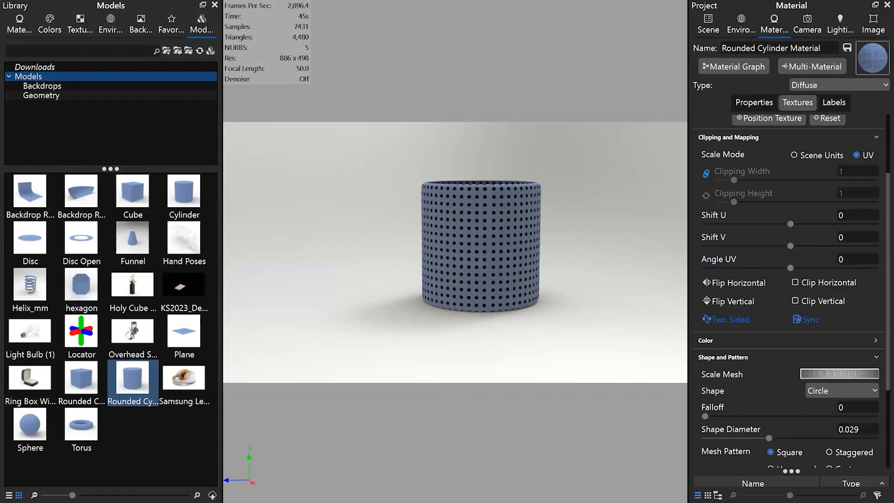
Open the texture library and enlarge its folder list to show more of the texture folders.
{"action": "left_click_drag", "start_coordinate": [573, 229], "coordinate": [583, 233]}
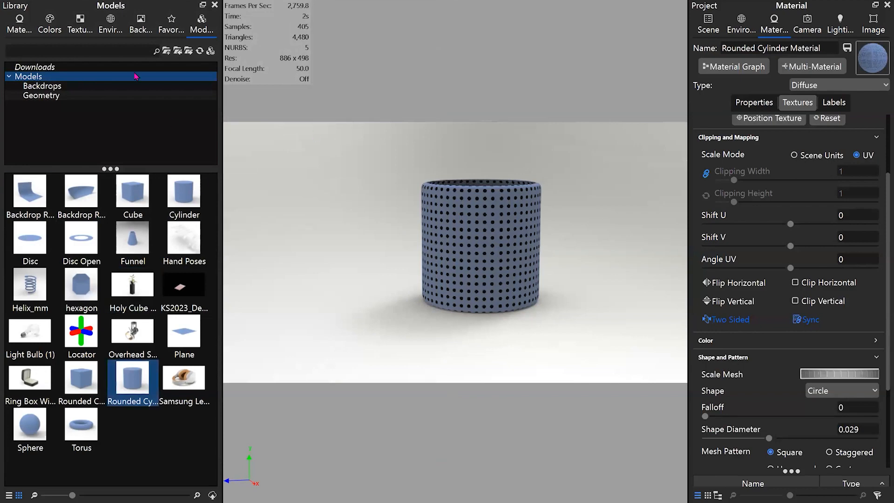
{"action": "left_click_drag", "start_coordinate": [540, 224], "coordinate": [596, 223]}
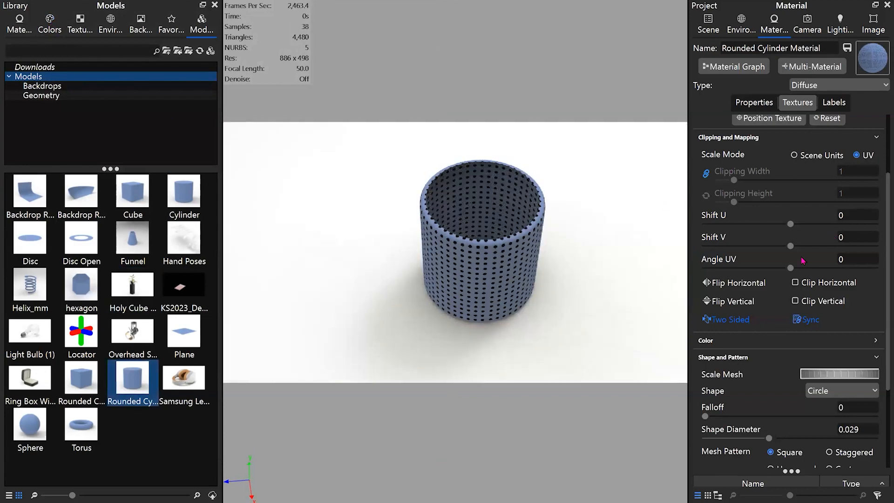
{"action": "scroll", "coordinate": [801, 203], "scroll_direction": "up", "scroll_amount": 2}
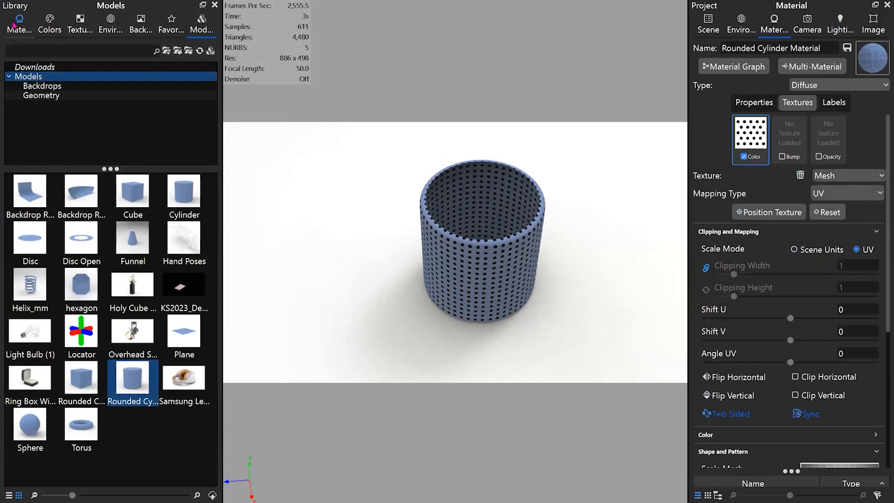
{"action": "left_click", "coordinate": [78, 23]}
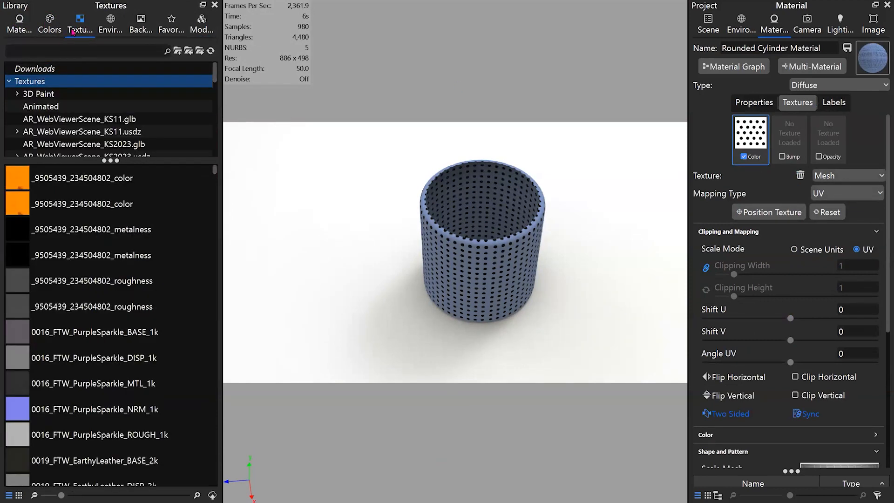
{"action": "scroll", "coordinate": [107, 253], "scroll_direction": "down", "scroll_amount": 10}
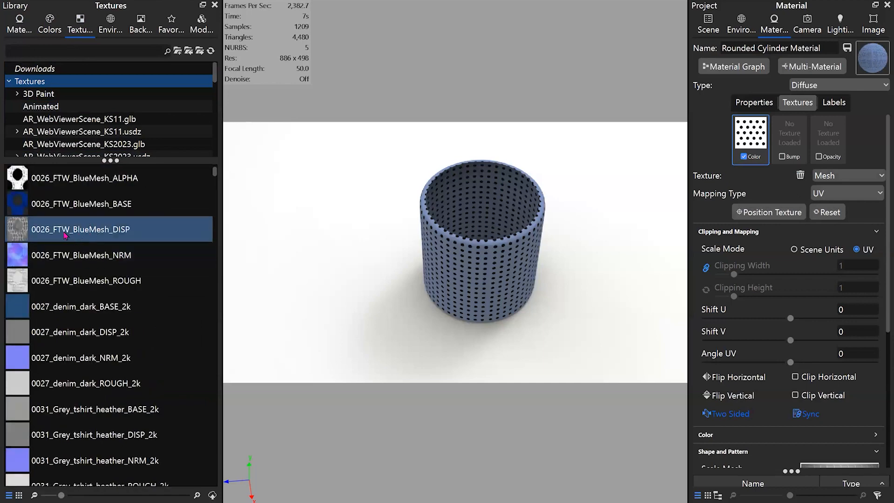
{"action": "scroll", "coordinate": [84, 246], "scroll_direction": "down", "scroll_amount": 15}
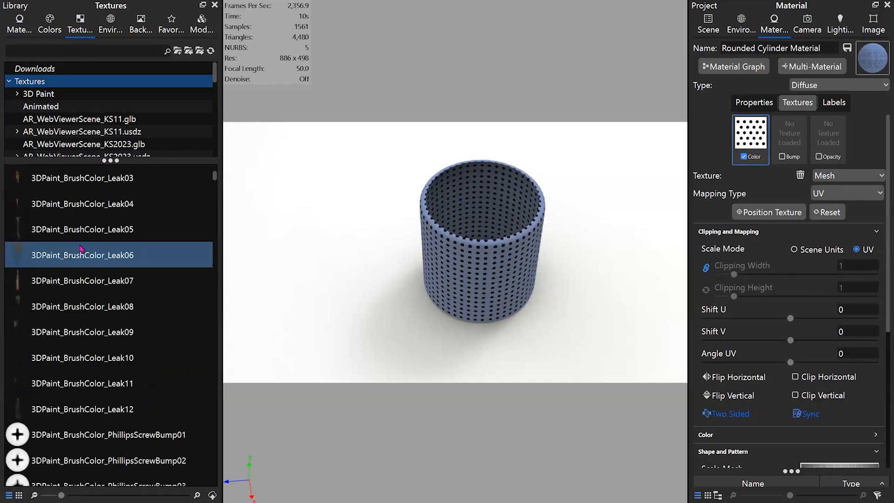
{"action": "scroll", "coordinate": [81, 250], "scroll_direction": "down", "scroll_amount": 5}
{"action": "scroll", "coordinate": [82, 210], "scroll_direction": "up", "scroll_amount": 7}
{"action": "left_click", "coordinate": [55, 97]}
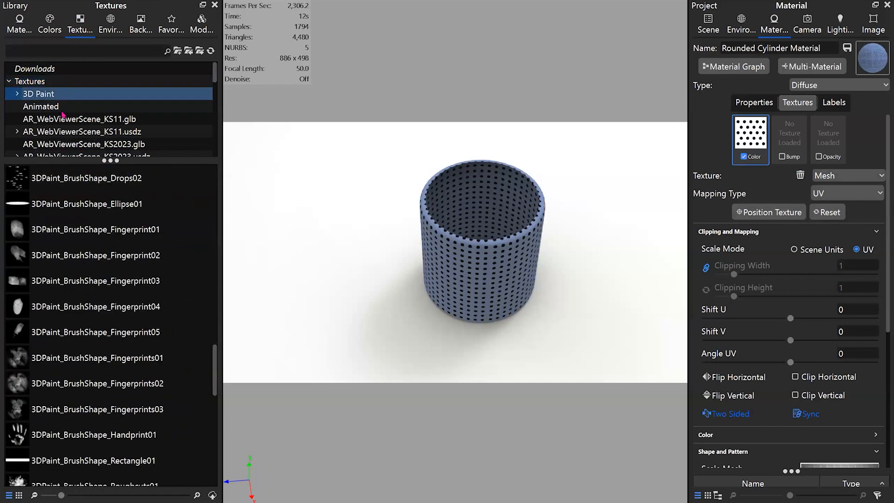
{"action": "scroll", "coordinate": [59, 112], "scroll_direction": "down", "scroll_amount": 2}
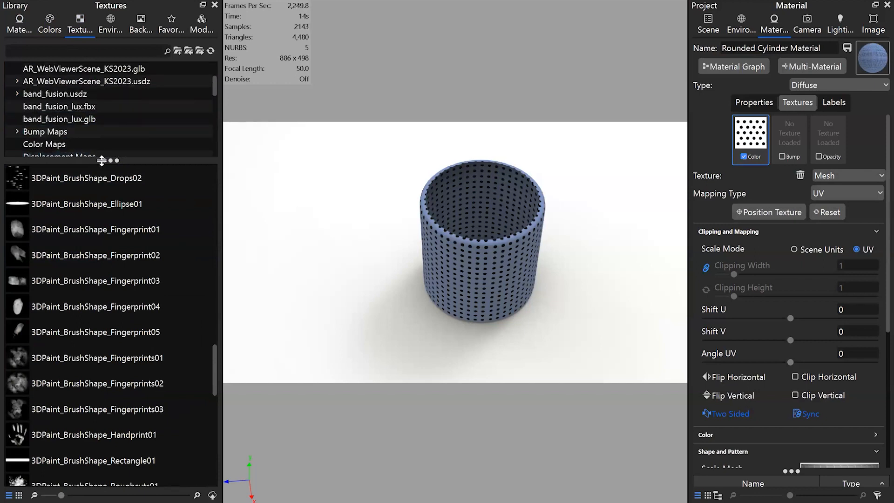
{"action": "left_click_drag", "start_coordinate": [104, 159], "coordinate": [104, 342]}
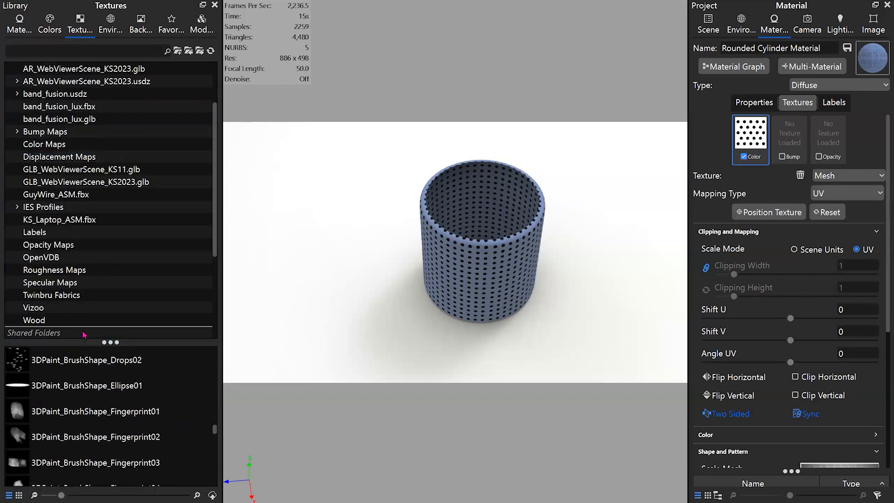
Apply box_bump from the Bump Maps folder as the side part's color texture and set its mapping type to UV.
{"action": "left_click", "coordinate": [58, 144]}
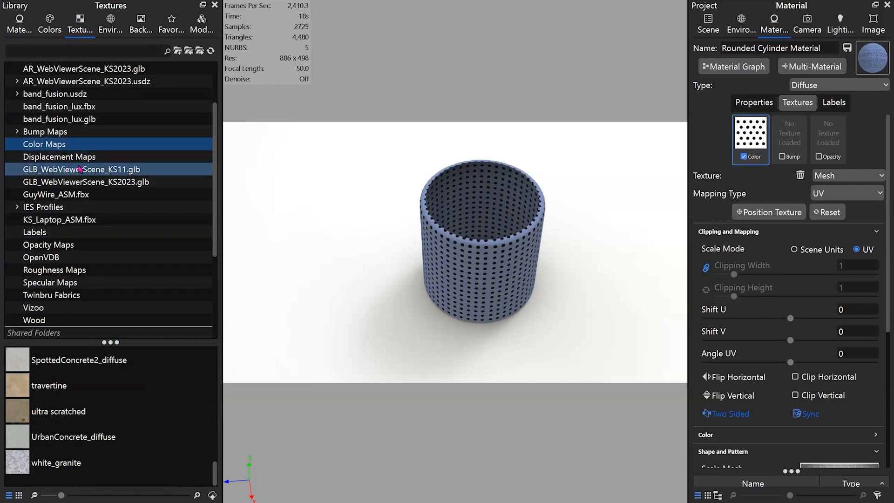
{"action": "scroll", "coordinate": [86, 168], "scroll_direction": "up", "scroll_amount": 3}
{"action": "left_click", "coordinate": [47, 206]}
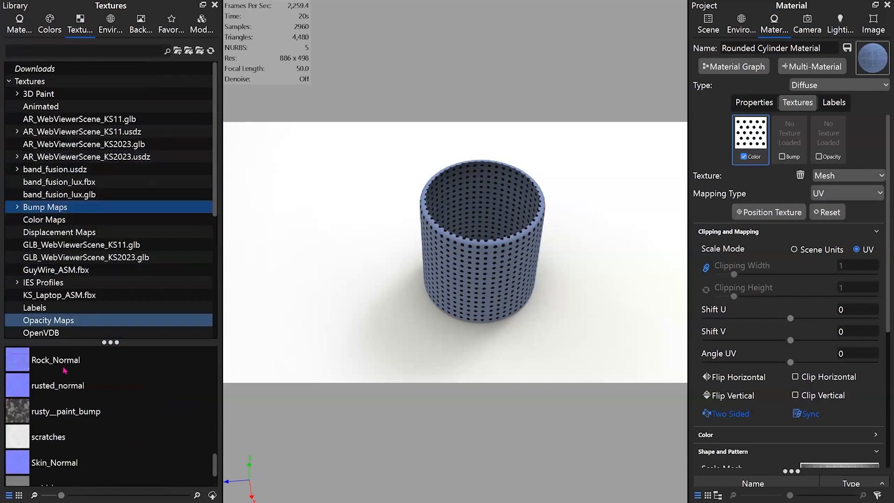
{"action": "scroll", "coordinate": [77, 384], "scroll_direction": "down", "scroll_amount": 2}
{"action": "scroll", "coordinate": [69, 382], "scroll_direction": "up", "scroll_amount": 10}
{"action": "left_click_drag", "start_coordinate": [45, 368], "coordinate": [486, 272]}
{"action": "left_click", "coordinate": [498, 314]}
{"action": "left_click", "coordinate": [848, 209]}
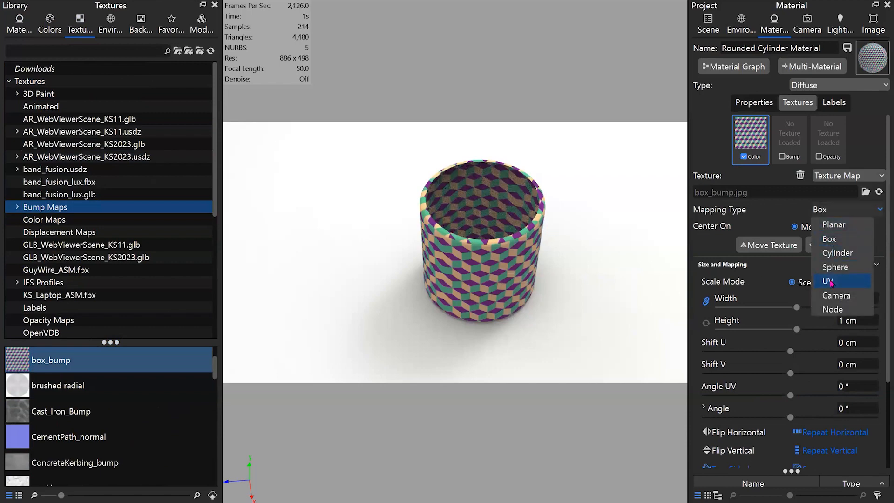
{"action": "left_click", "coordinate": [852, 281]}
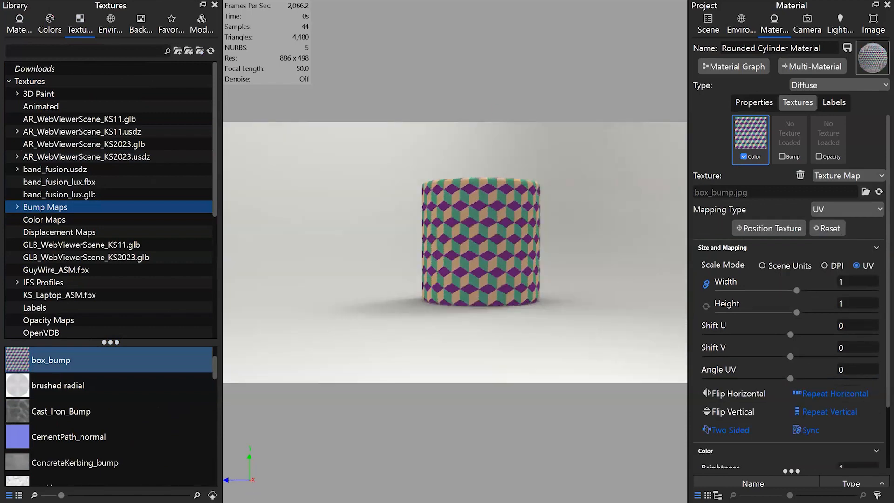
Export the retextured cylinder to GLB/GLTF, overwriting CYL.glb in the GLB folder and keeping the original UVs.
{"action": "left_click", "coordinate": [14, 2]}
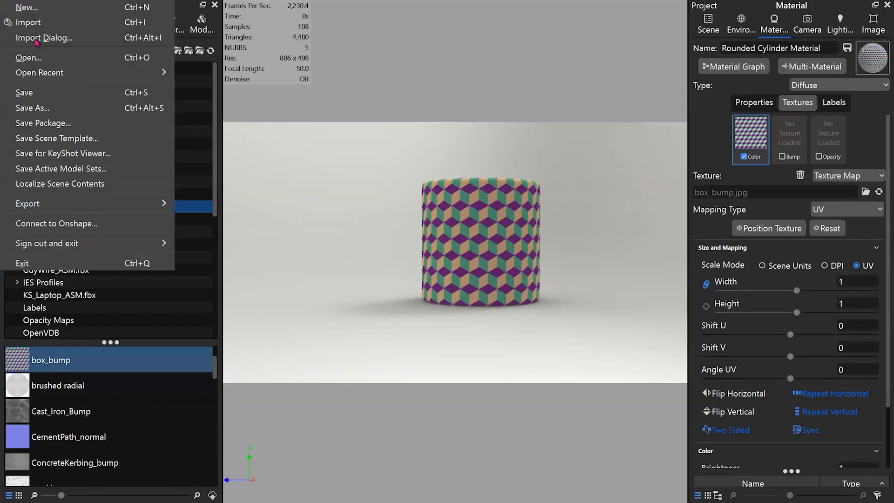
{"action": "mouse_move", "coordinate": [32, 204]}
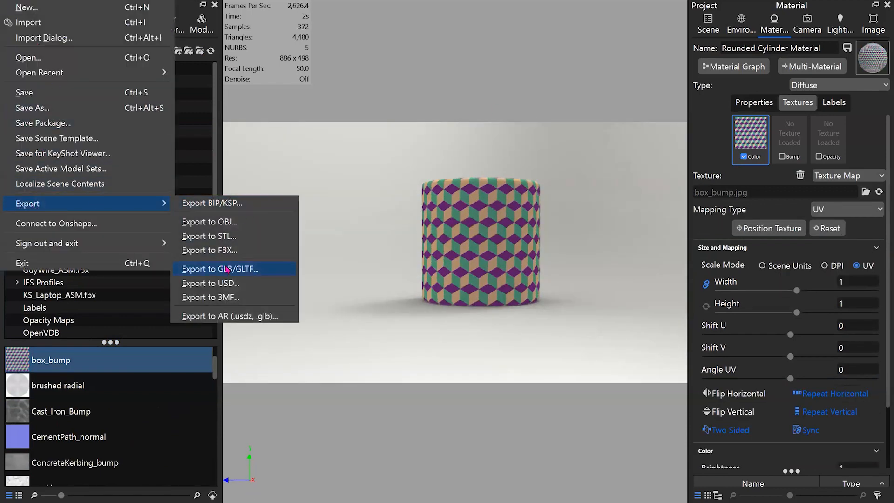
{"action": "left_click", "coordinate": [242, 267]}
{"action": "left_click", "coordinate": [119, 67]}
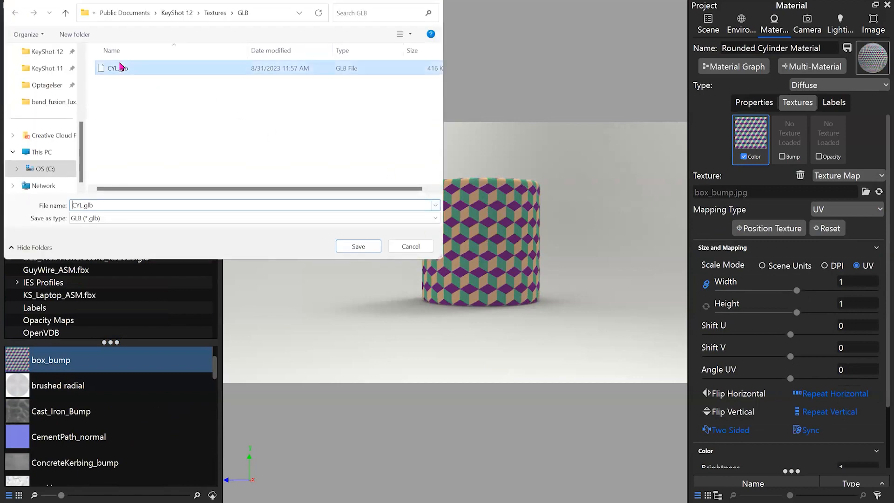
{"action": "left_click", "coordinate": [356, 247]}
{"action": "left_click", "coordinate": [467, 245]}
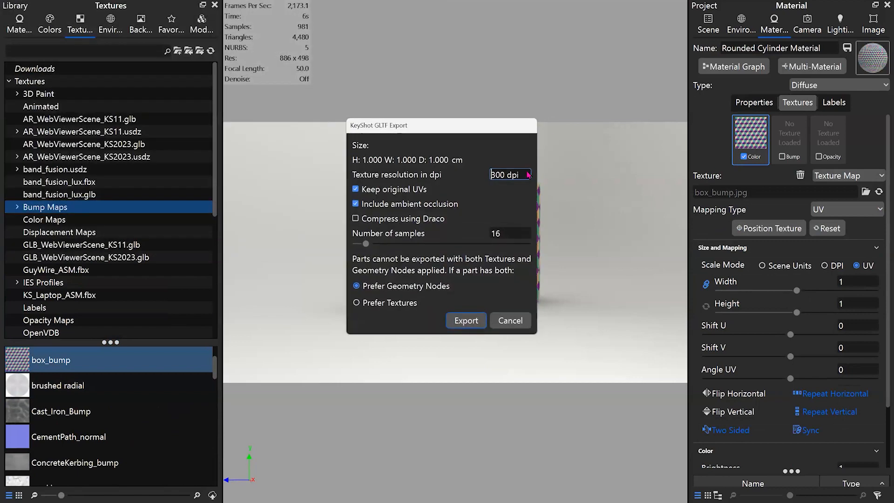
{"action": "left_click", "coordinate": [460, 318]}
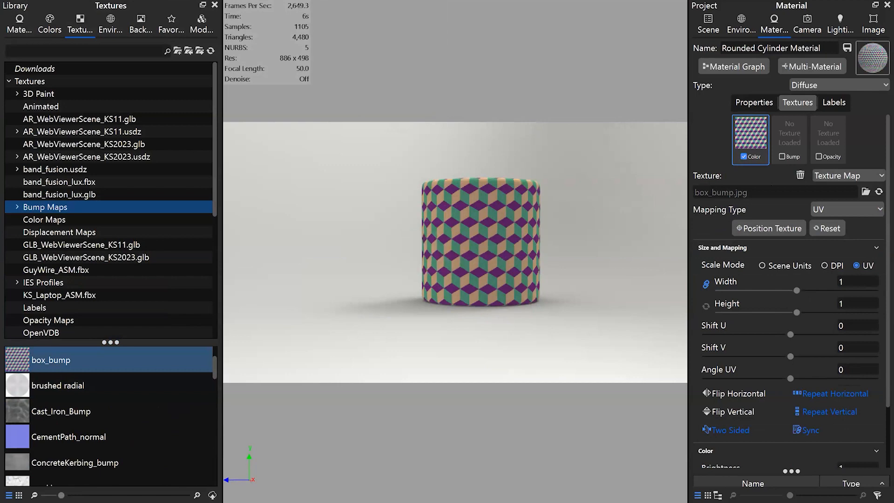
Import CYL.glb into the existing scene, adding it to both model sets.
{"action": "key", "text": "ctrl+i"}
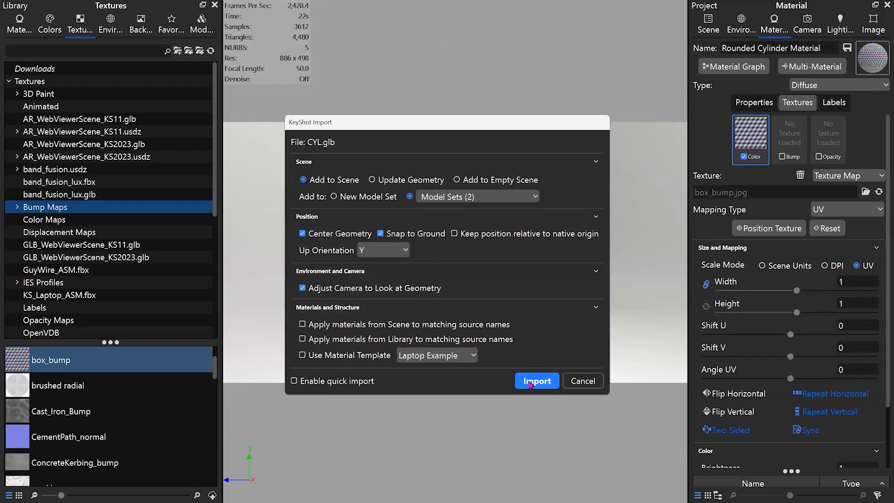
{"action": "left_click", "coordinate": [530, 383]}
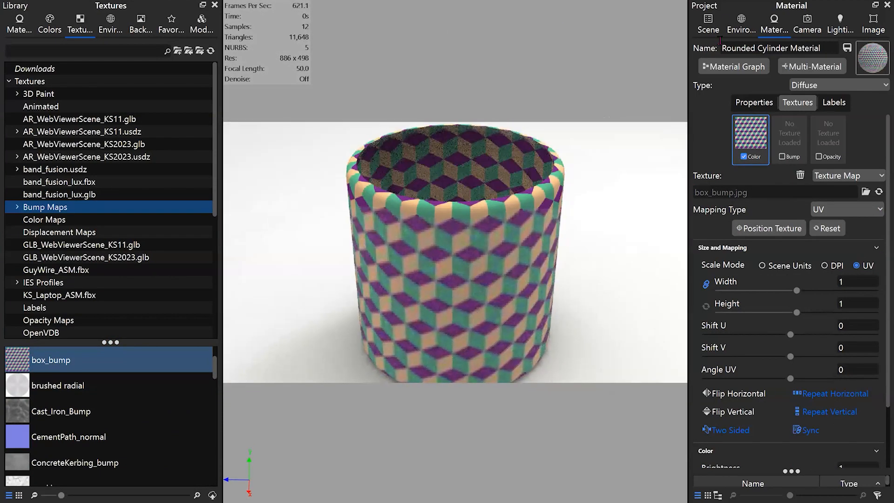
{"action": "left_click_drag", "start_coordinate": [325, 210], "coordinate": [480, 217]}
{"action": "scroll", "coordinate": [396, 218], "scroll_direction": "down", "scroll_amount": 6}
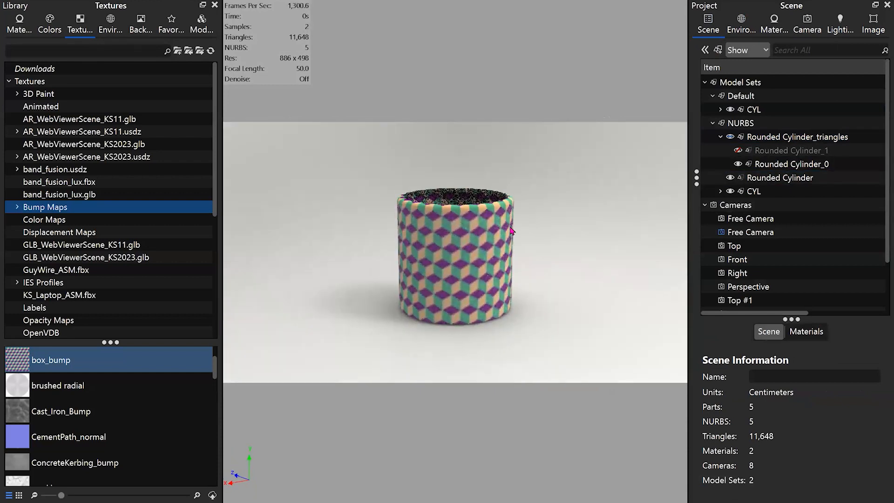
Check the storage folder of the box_bump.jpg texture used by Rounded Cylinder_0, leaving the texture file unchanged.
{"action": "double_click", "coordinate": [811, 166]}
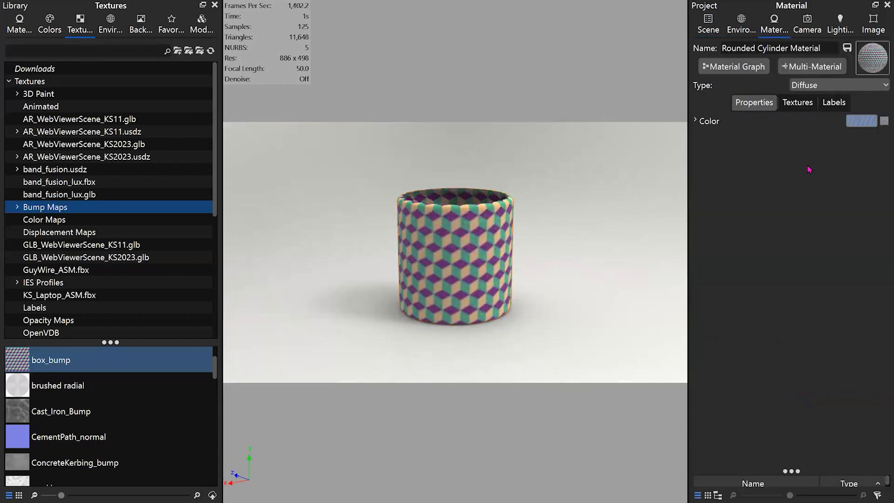
{"action": "left_click", "coordinate": [797, 102]}
{"action": "right_click", "coordinate": [736, 193]}
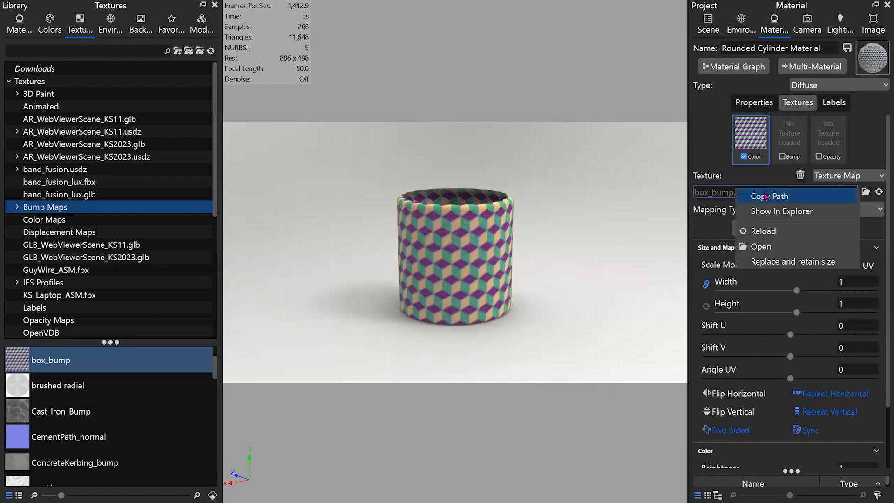
{"action": "left_click", "coordinate": [770, 248]}
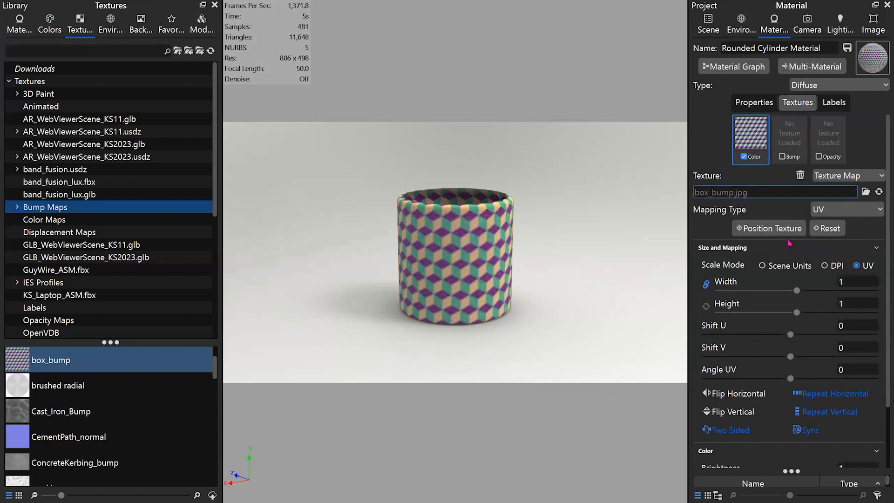
{"action": "left_click", "coordinate": [231, 74]}
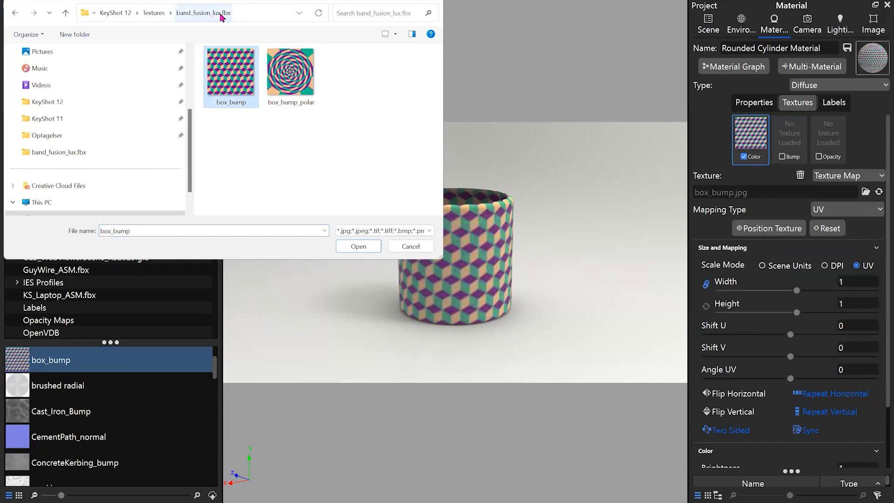
{"action": "left_click", "coordinate": [410, 246]}
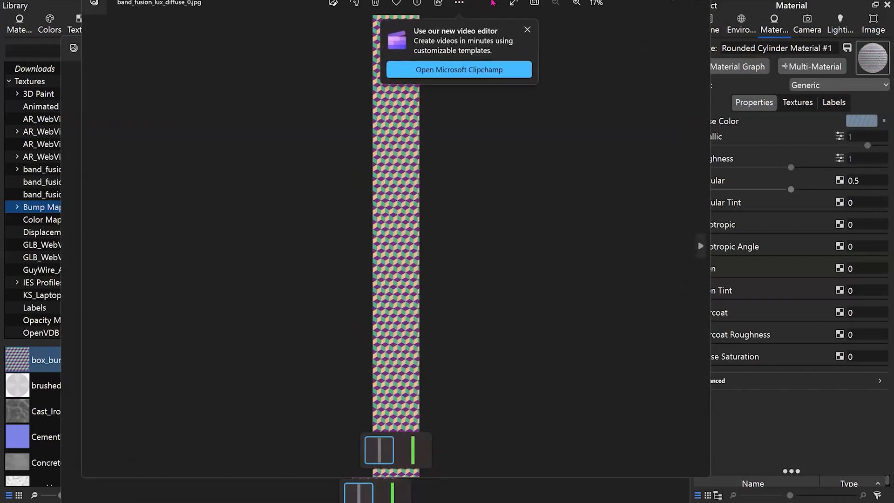
Compare the band_fusion_lux_diffuse_0 and band_fusion_lux_rm_1 images, and examine the texture images in the CYL.glb folder.
{"action": "left_click_drag", "start_coordinate": [435, 4], "coordinate": [392, 8]}
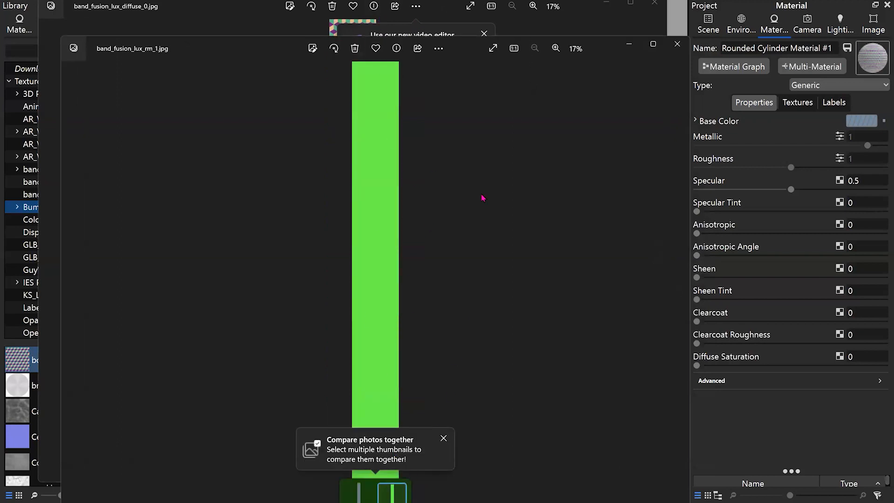
{"action": "left_click_drag", "start_coordinate": [601, 35], "coordinate": [678, 14]}
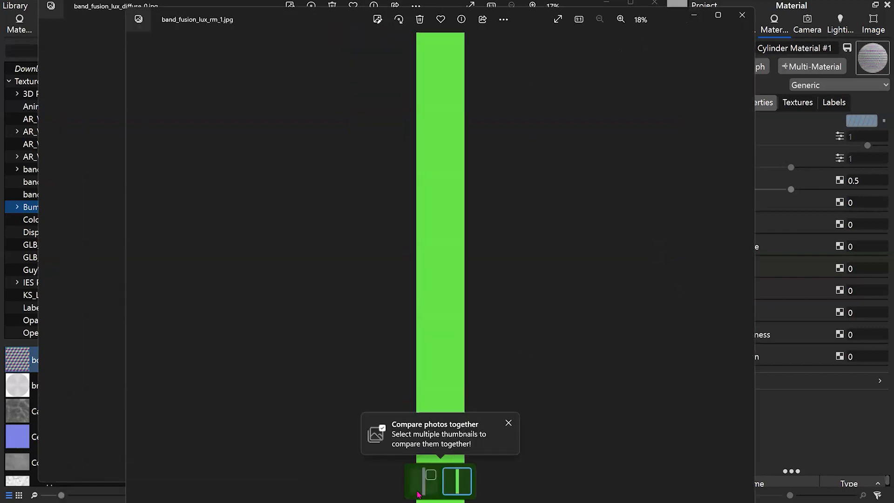
{"action": "left_click", "coordinate": [418, 486]}
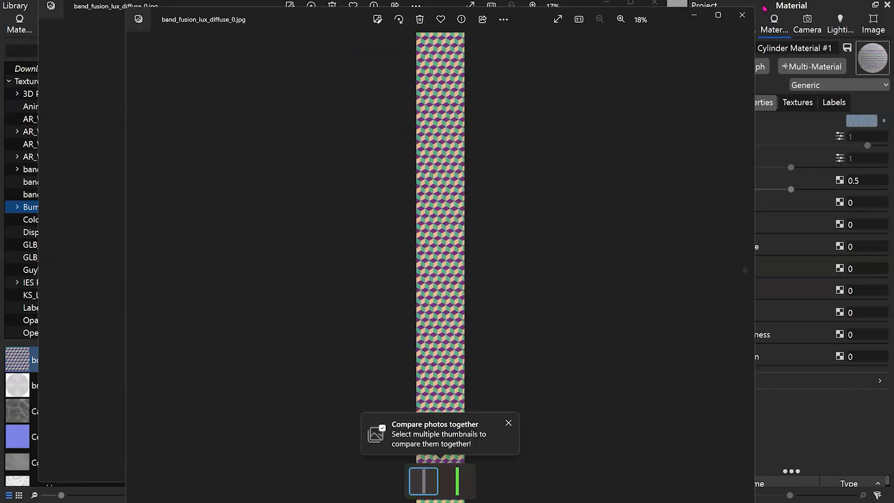
{"action": "left_click", "coordinate": [728, 16]}
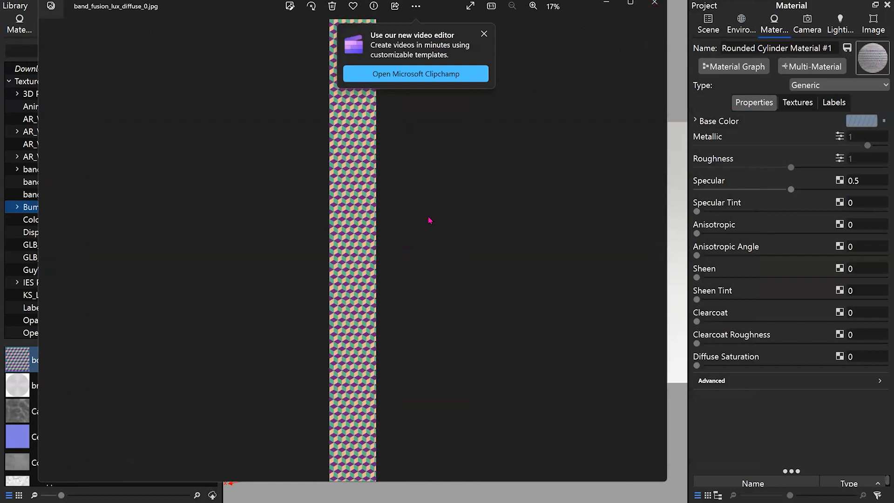
{"action": "left_click", "coordinate": [655, 3]}
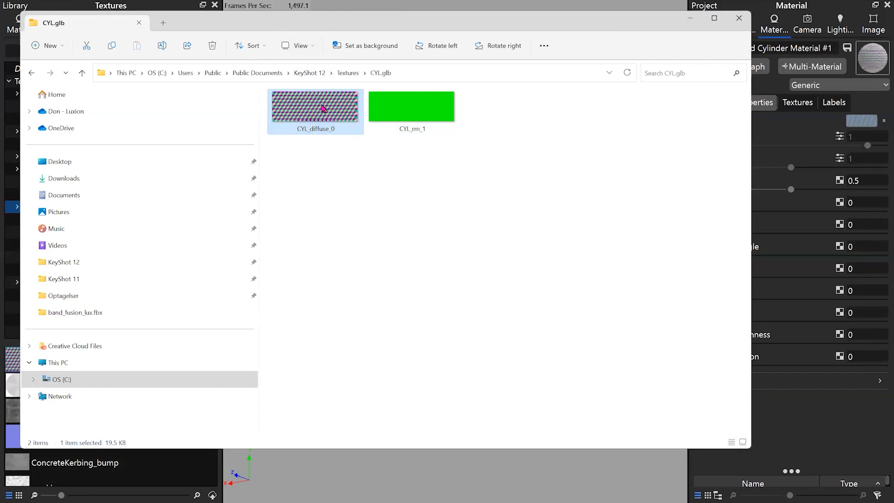
{"action": "left_click", "coordinate": [688, 20]}
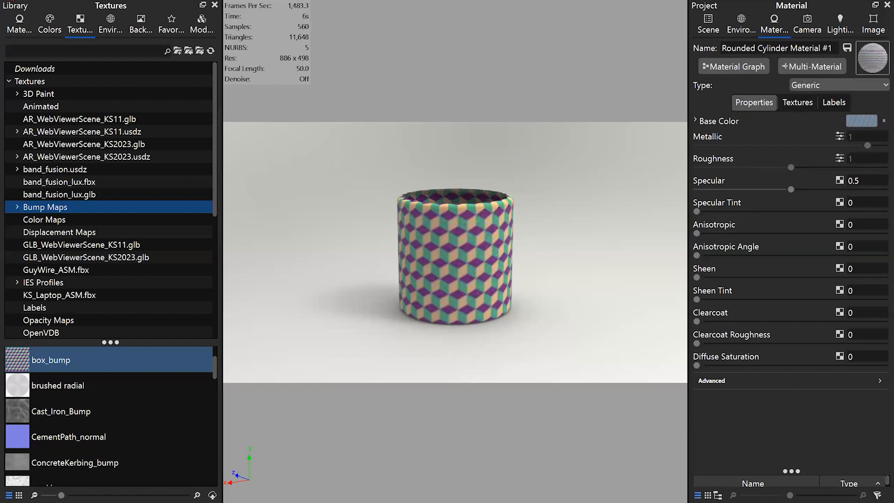
{"action": "left_click", "coordinate": [12, 1]}
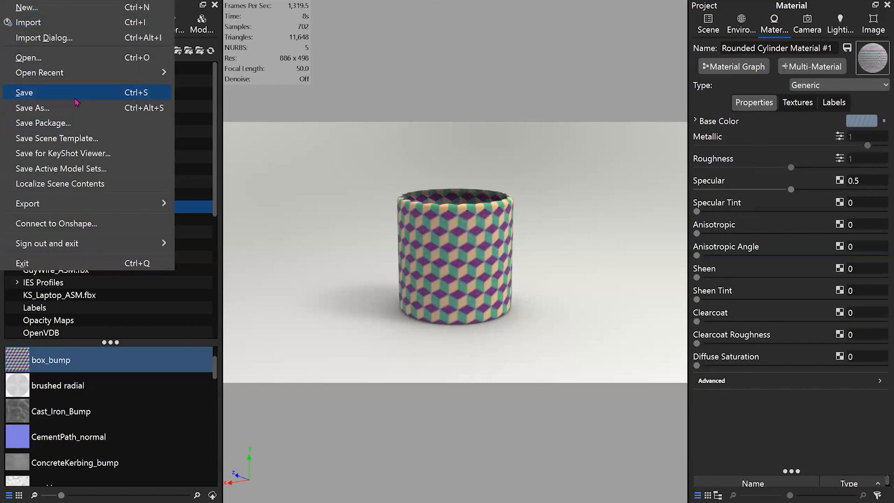
{"action": "key", "text": "Escape"}
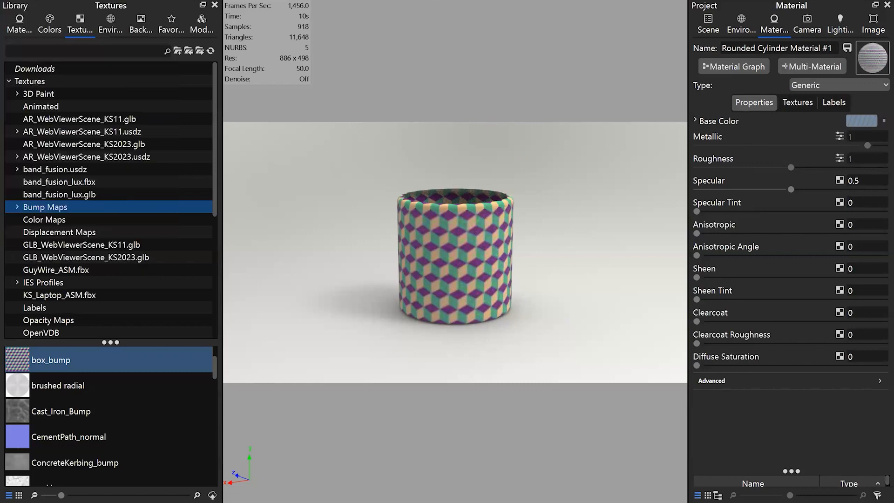